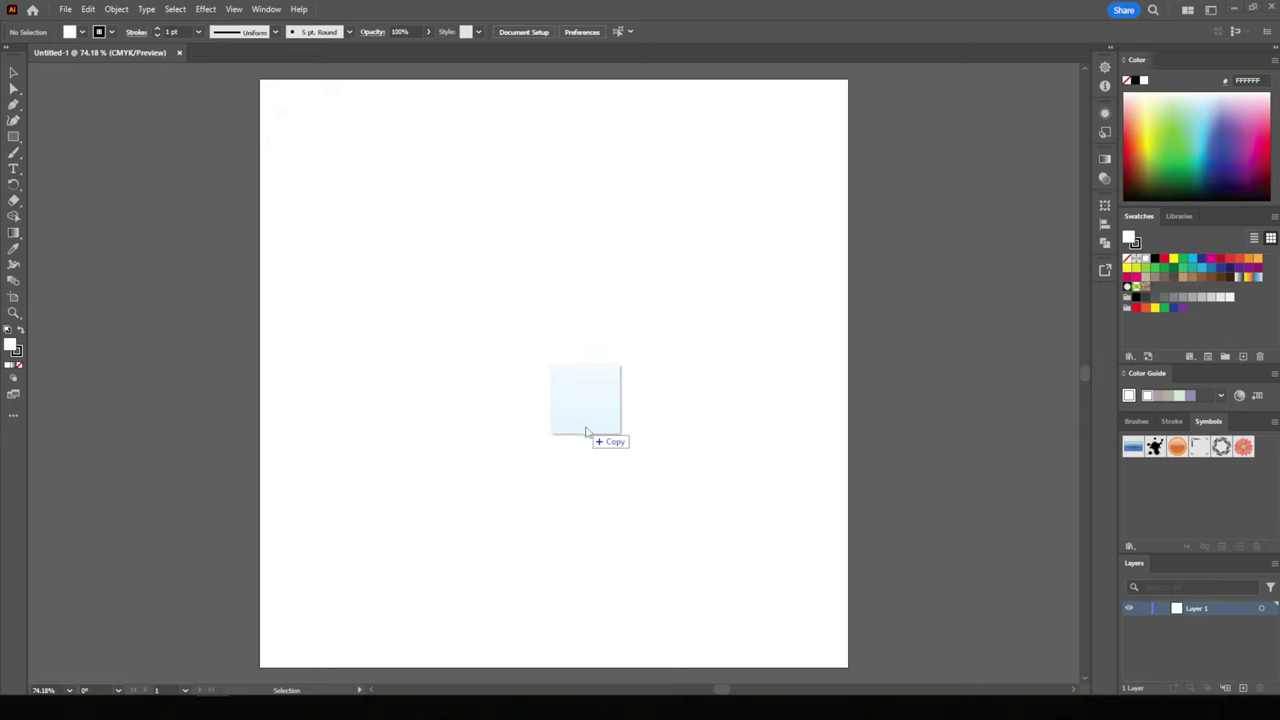
- Place the portrait photo, enlarge and tilt it to cover the artboard, and fade it to 58% opacity
drag(709, 143, 586, 428)
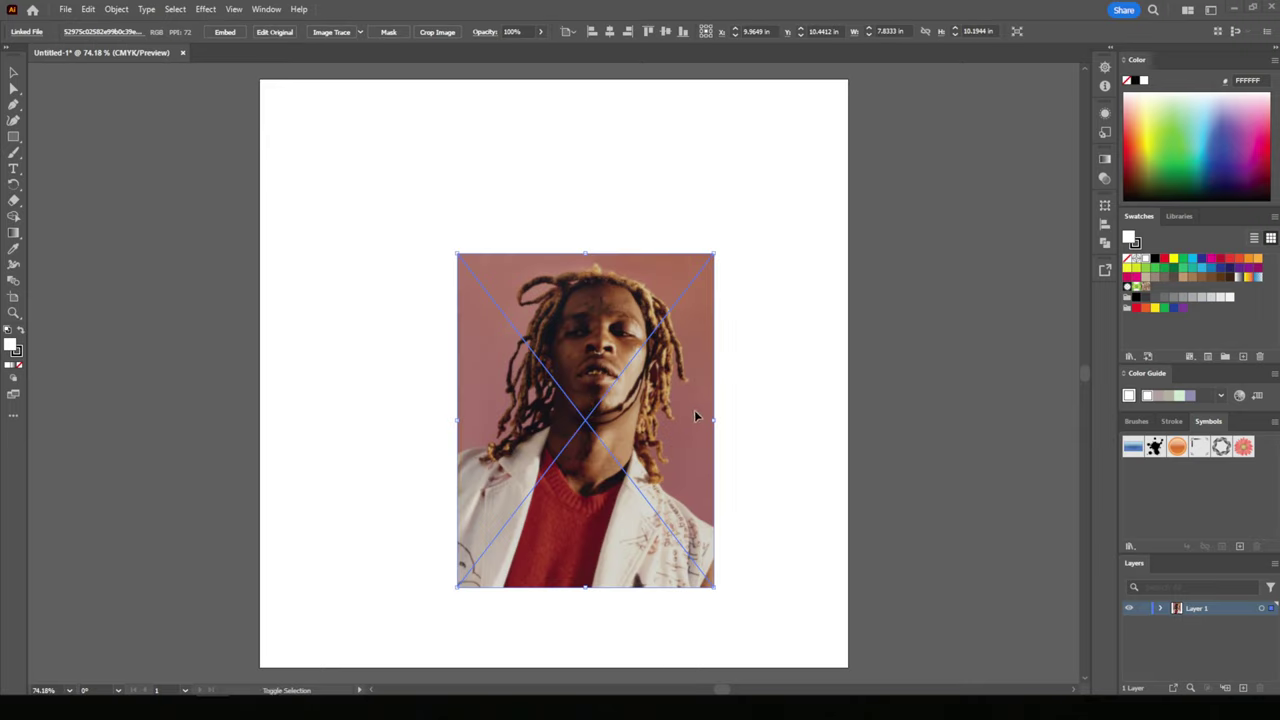
drag(716, 419, 926, 420)
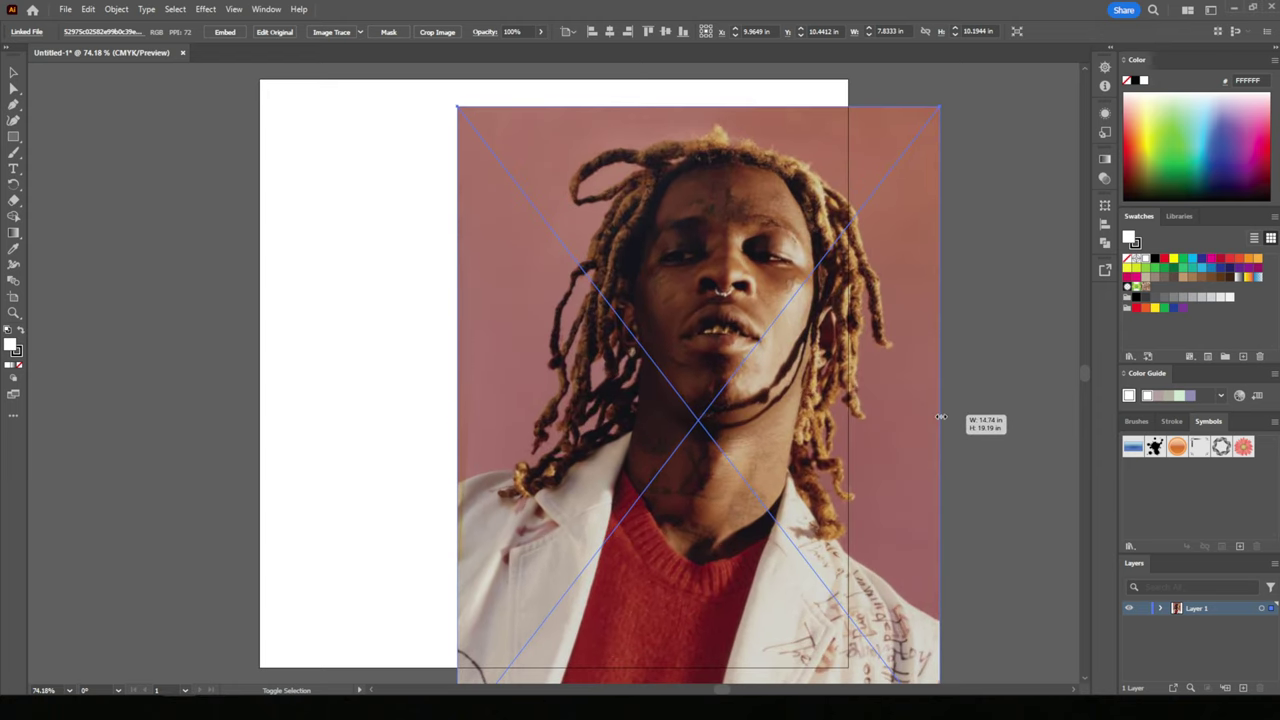
drag(731, 427, 587, 440)
mouse_move(789, 437)
mouse_down()
mouse_move(902, 440)
mouse_move(875, 412)
mouse_move(796, 419)
mouse_up()
click(553, 31)
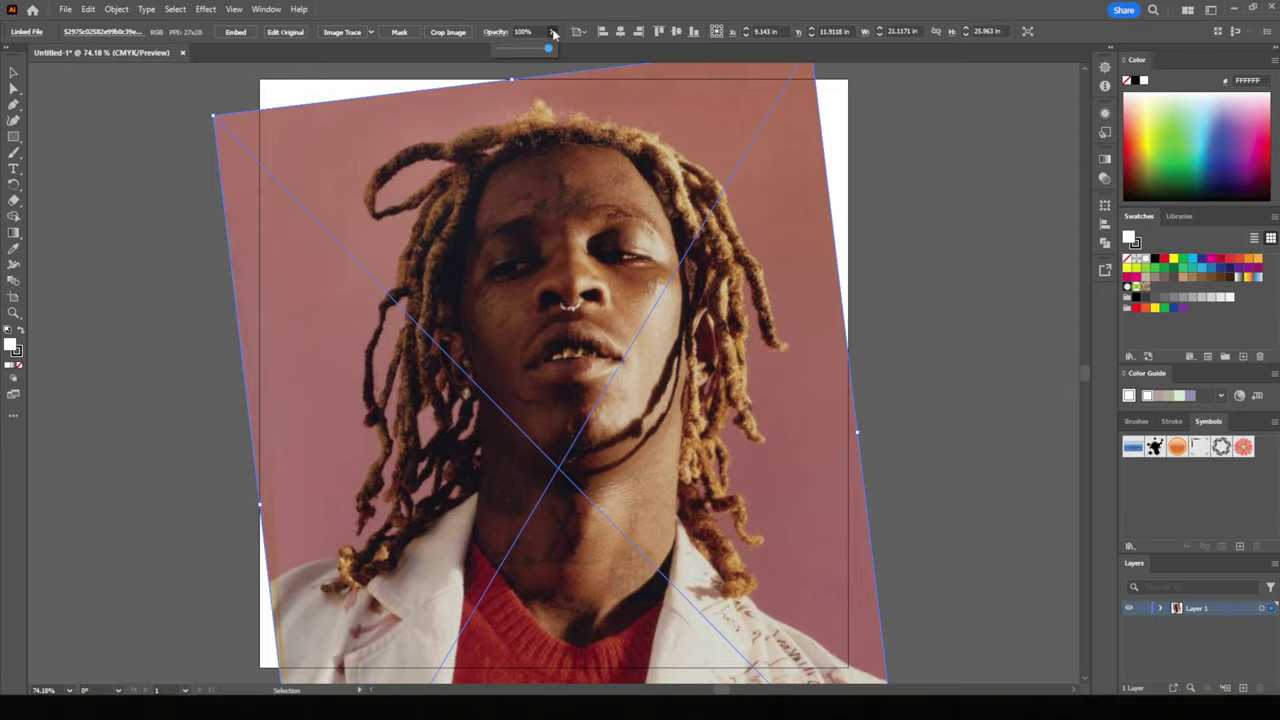
mouse_move(546, 47)
mouse_down()
mouse_move(530, 47)
mouse_move(497, 90)
mouse_move(543, 91)
mouse_move(529, 91)
mouse_up()
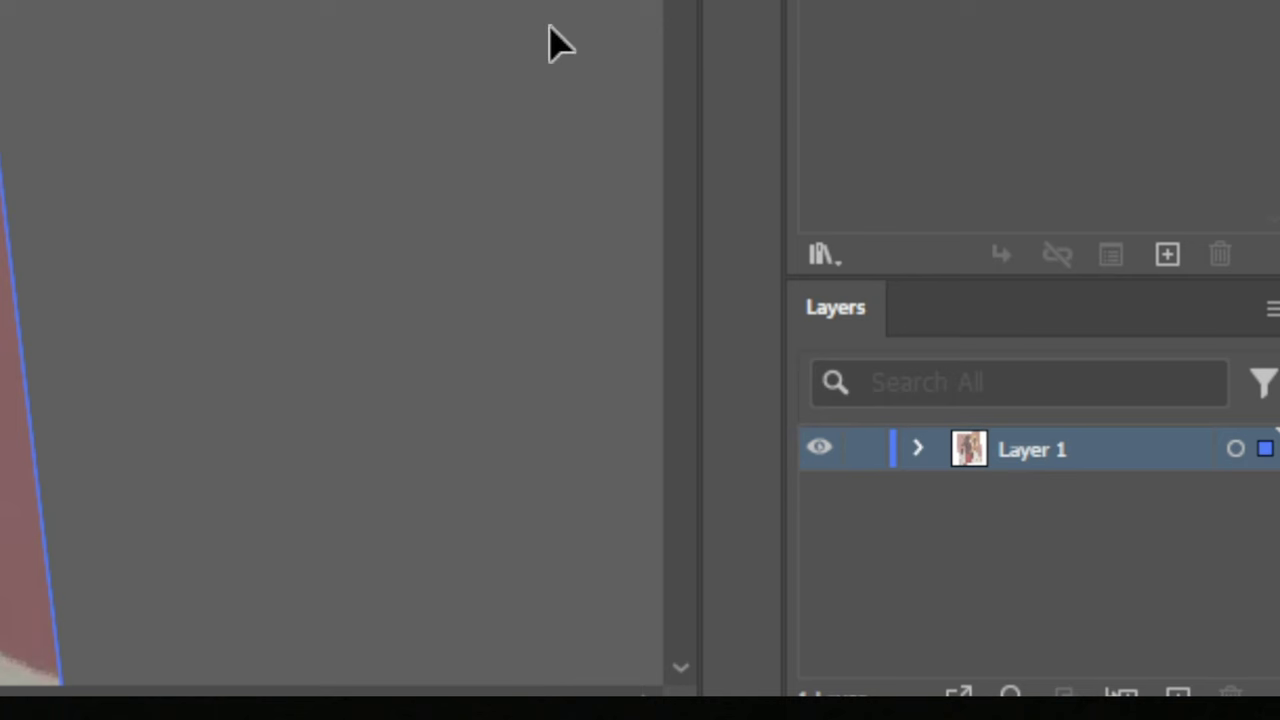
- Lock the photo layer, add Layer 2, and define a 3 pt pressure-sensitive calligraphic brush
click(862, 449)
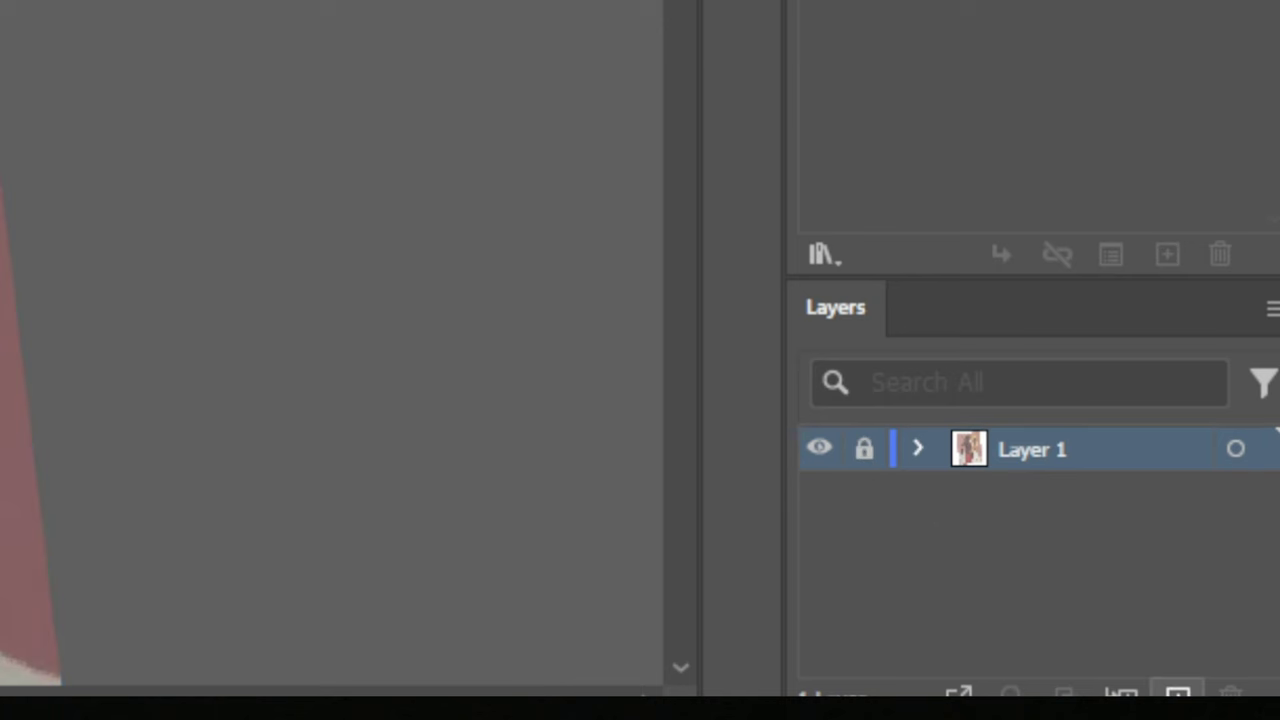
click(1177, 696)
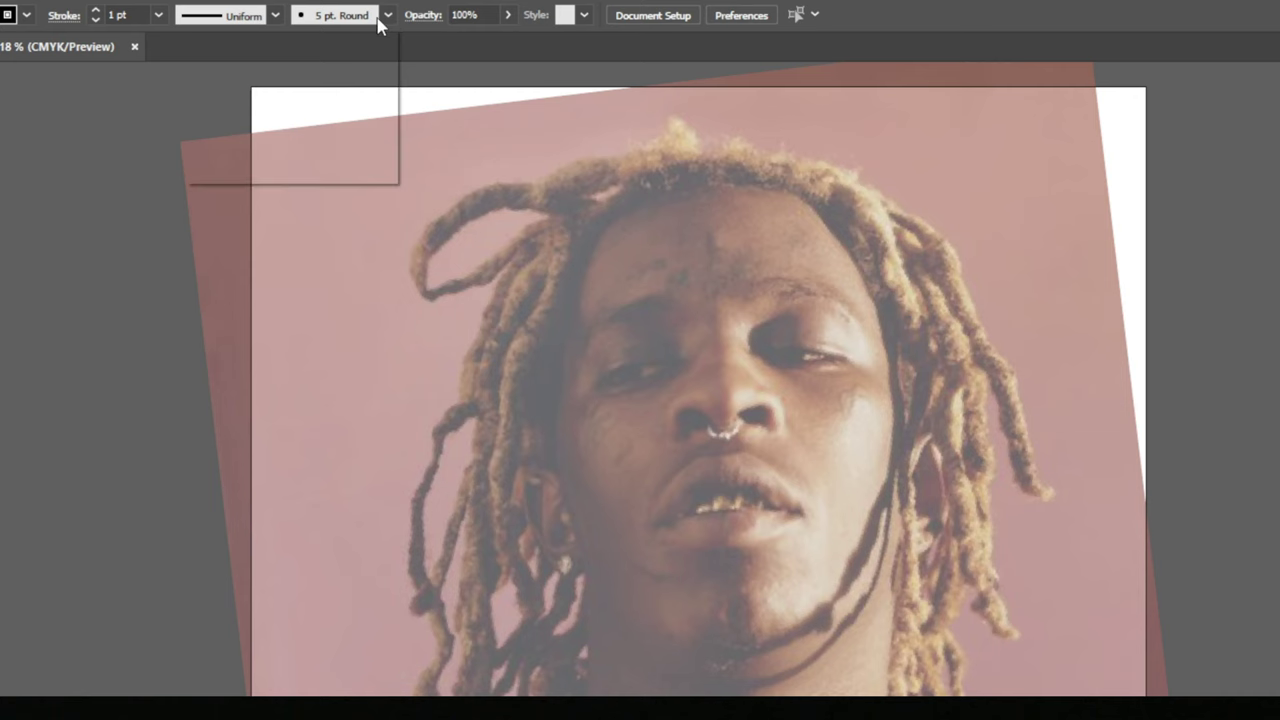
click(387, 15)
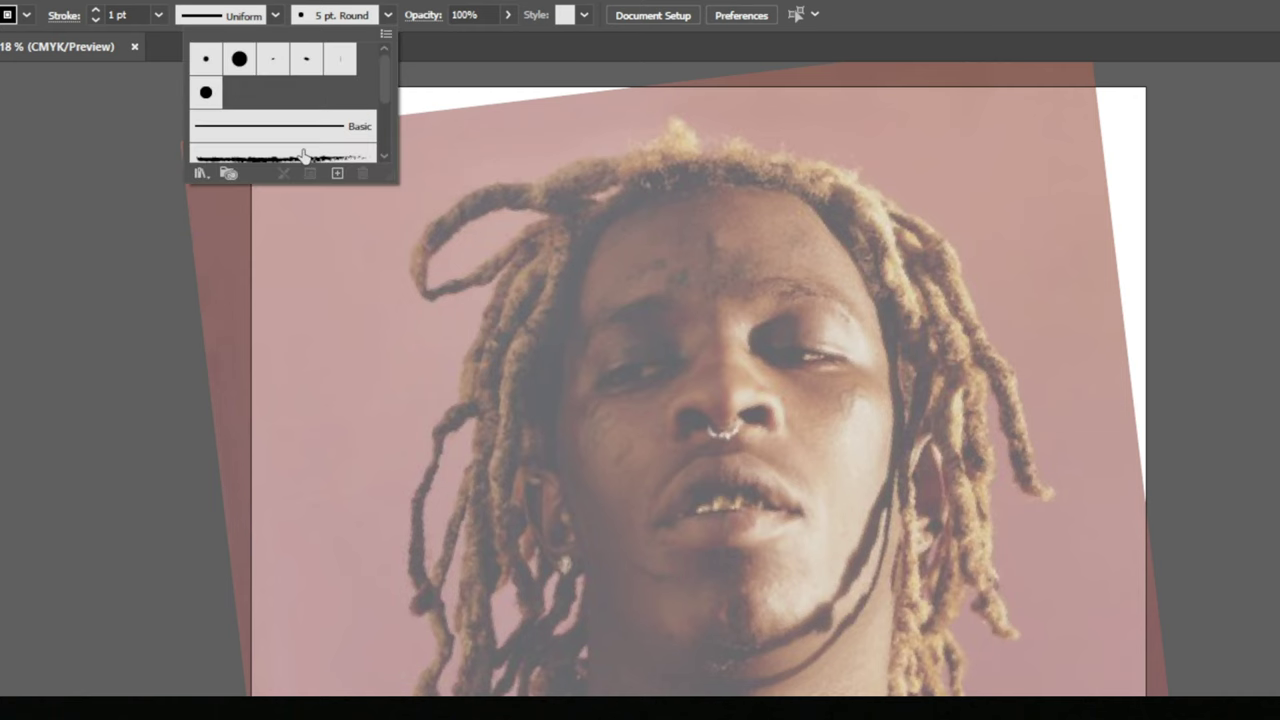
click(337, 174)
click(772, 647)
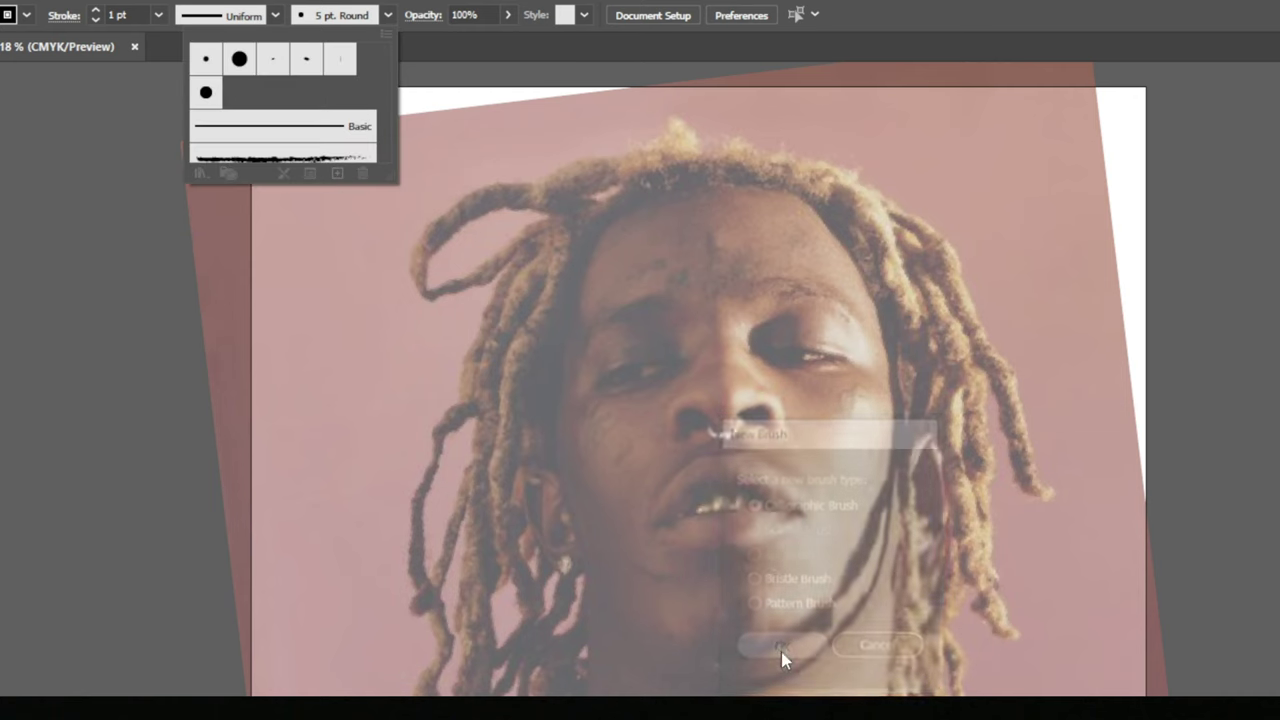
click(929, 628)
click(918, 692)
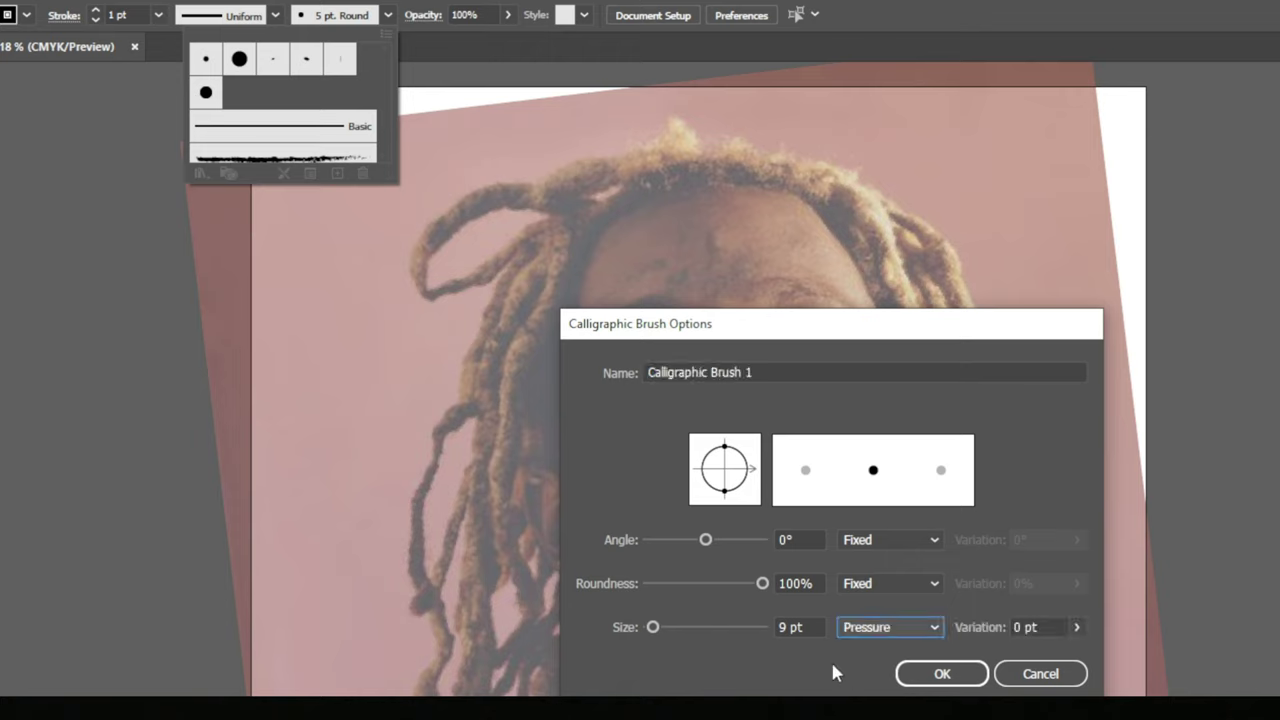
double_click(788, 626)
text(3)
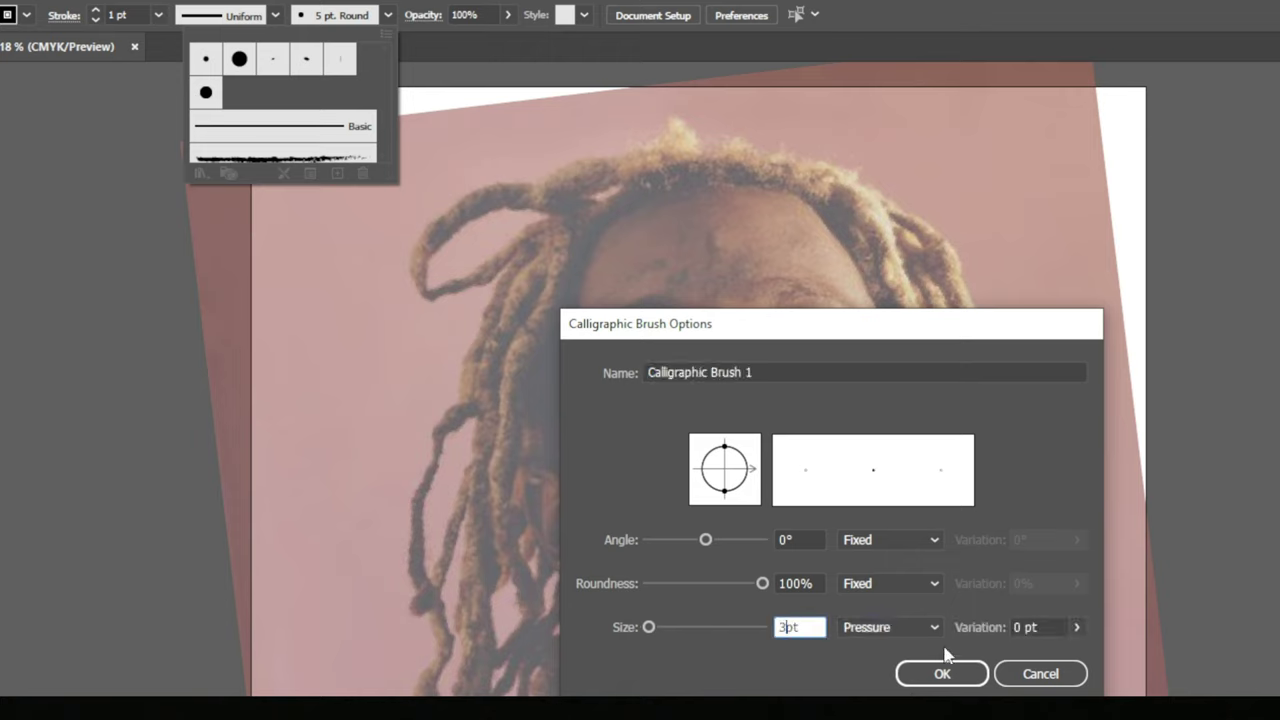
click(1016, 627)
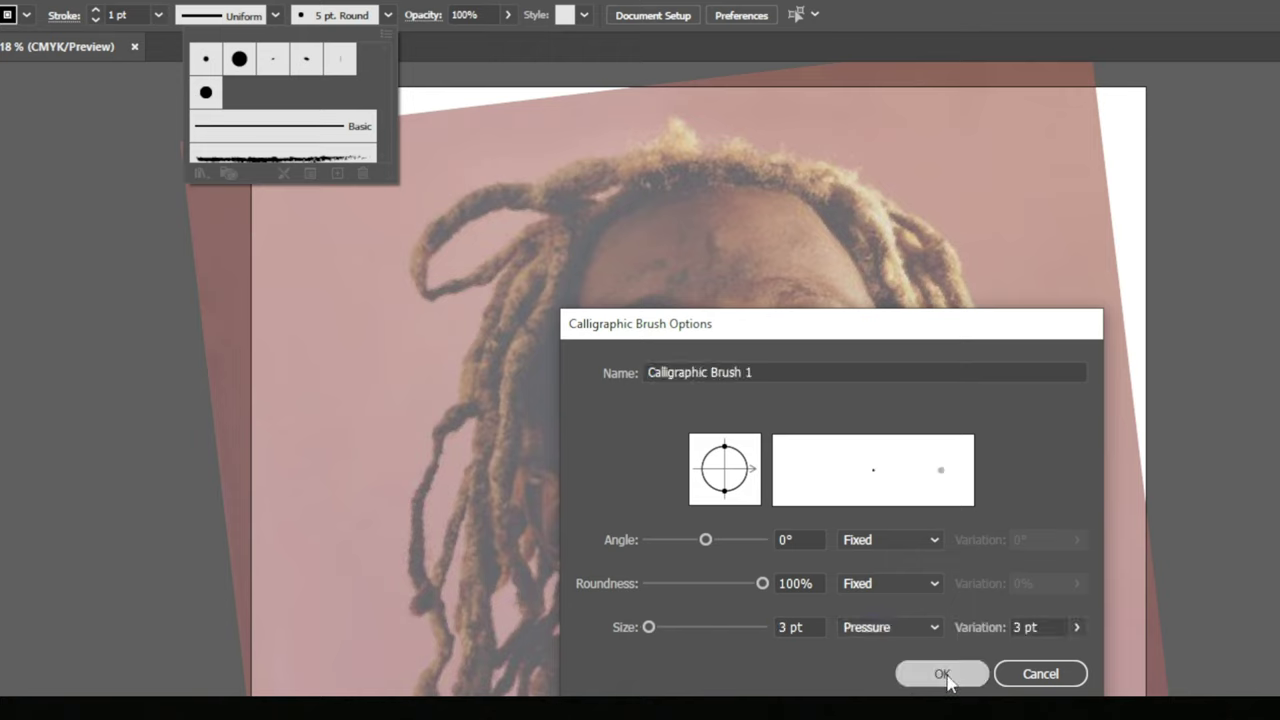
- Confirm the new brush and trace both nostrils, the nose sides and the nose bridge
click(951, 675)
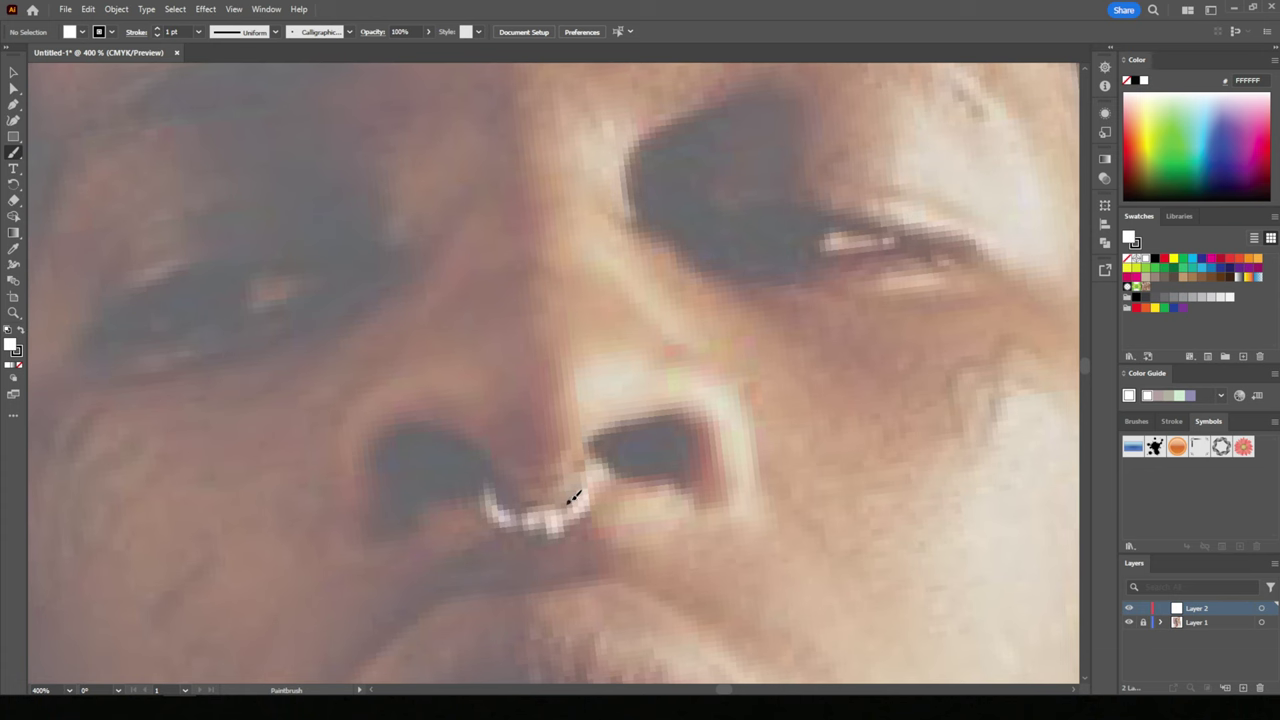
mouse_move(569, 502)
mouse_down()
mouse_move(620, 424)
mouse_move(703, 470)
mouse_up()
mouse_move(343, 477)
mouse_down()
mouse_move(291, 366)
mouse_move(462, 422)
mouse_move(507, 465)
mouse_up()
drag(596, 400, 776, 342)
scroll(776, 342, up, 1)
drag(292, 432, 448, 456)
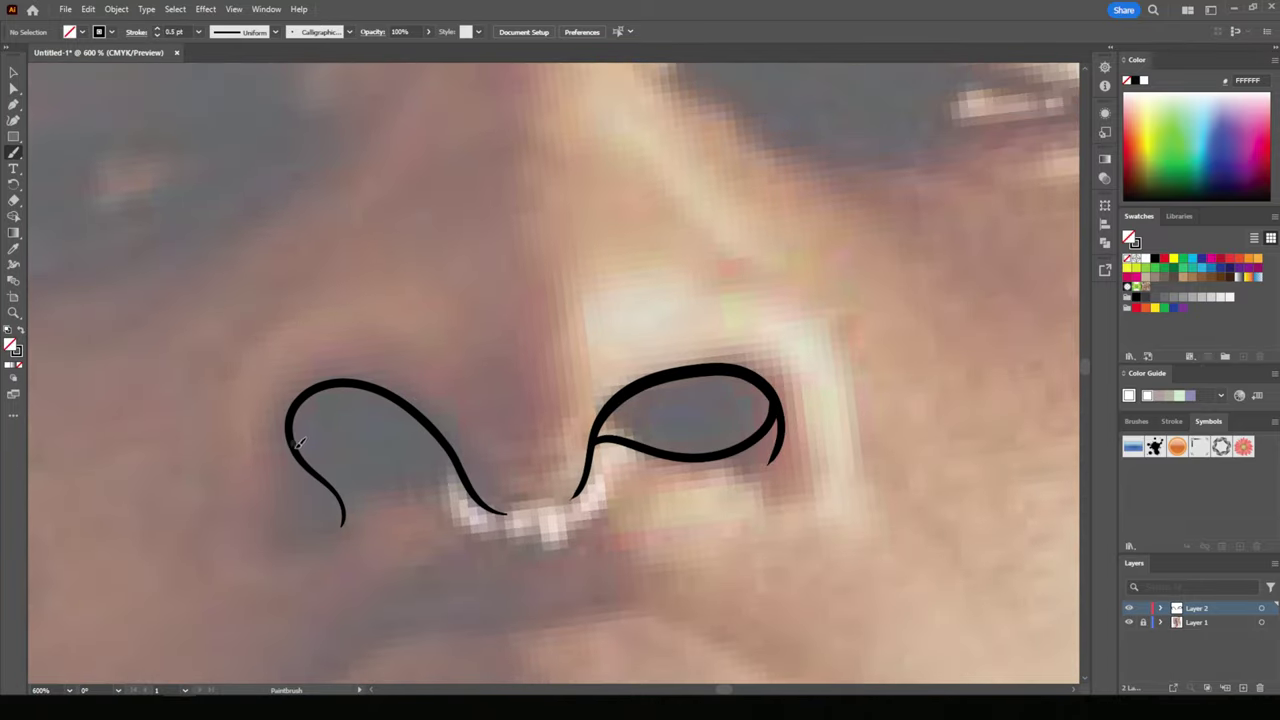
key(ctrl+minus)
drag(380, 548, 380, 358)
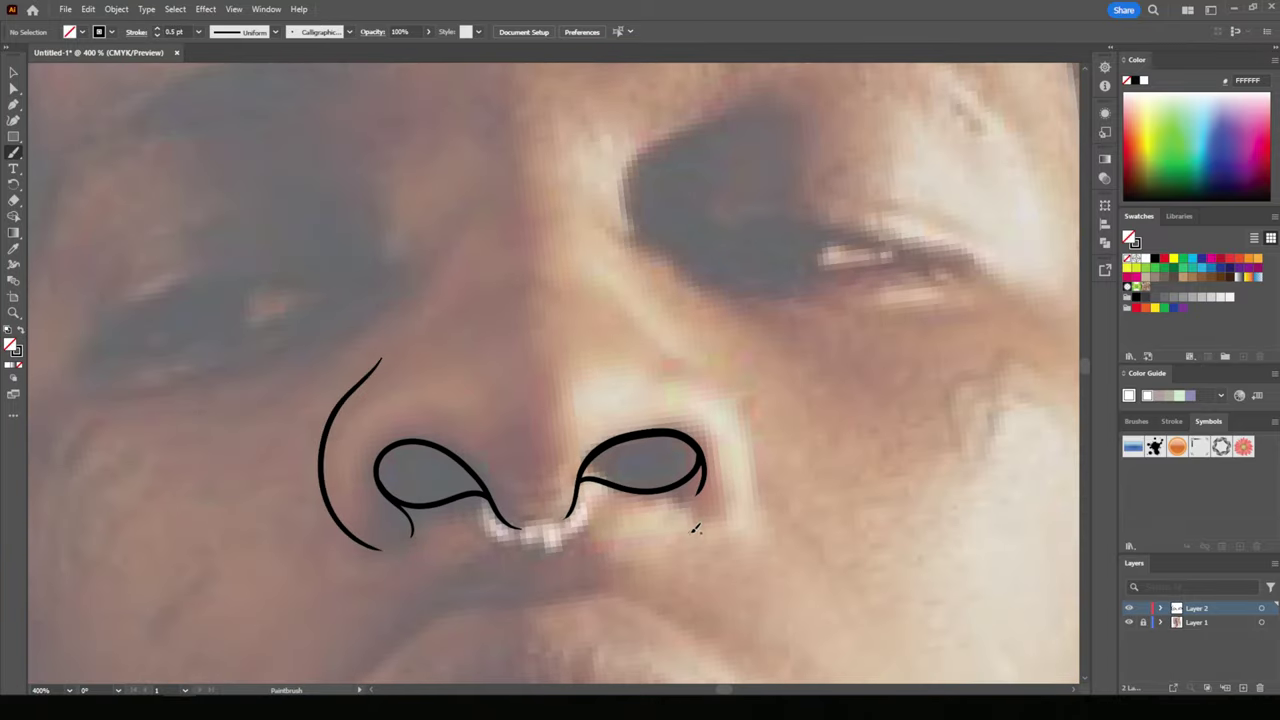
mouse_move(690, 532)
mouse_down()
mouse_move(744, 396)
mouse_move(628, 310)
mouse_up()
drag(360, 311, 390, 256)
drag(702, 280, 666, 262)
scroll(606, 263, down, 2)
scroll(316, 472, down, 6)
- Trace the upper lip outline and the line under the lower lip
mouse_move(316, 472)
mouse_down()
mouse_move(648, 352)
mouse_move(842, 443)
mouse_up()
drag(376, 452, 745, 415)
mouse_move(268, 474)
mouse_down()
mouse_move(490, 225)
mouse_move(730, 268)
mouse_move(838, 400)
mouse_up()
mouse_move(290, 508)
mouse_down()
mouse_move(543, 557)
mouse_move(815, 479)
mouse_up()
scroll(554, 432, down, 3)
- Outline the left and right cheeks and the chin
mouse_move(350, 440)
mouse_down()
mouse_move(325, 300)
mouse_move(335, 208)
mouse_up()
drag(783, 386, 778, 186)
scroll(570, 148, down, 2)
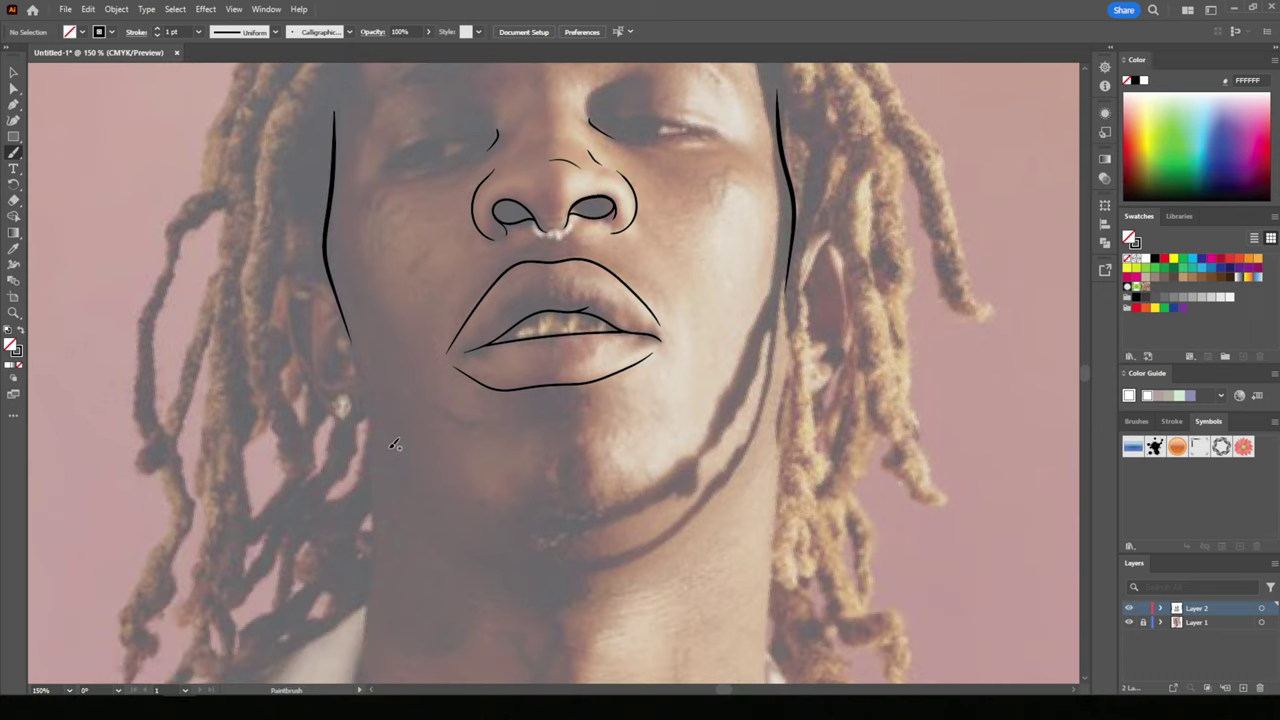
mouse_move(393, 462)
mouse_down()
mouse_move(588, 588)
mouse_move(740, 472)
mouse_up()
scroll(740, 472, up, 3)
drag(14, 152, 50, 186)
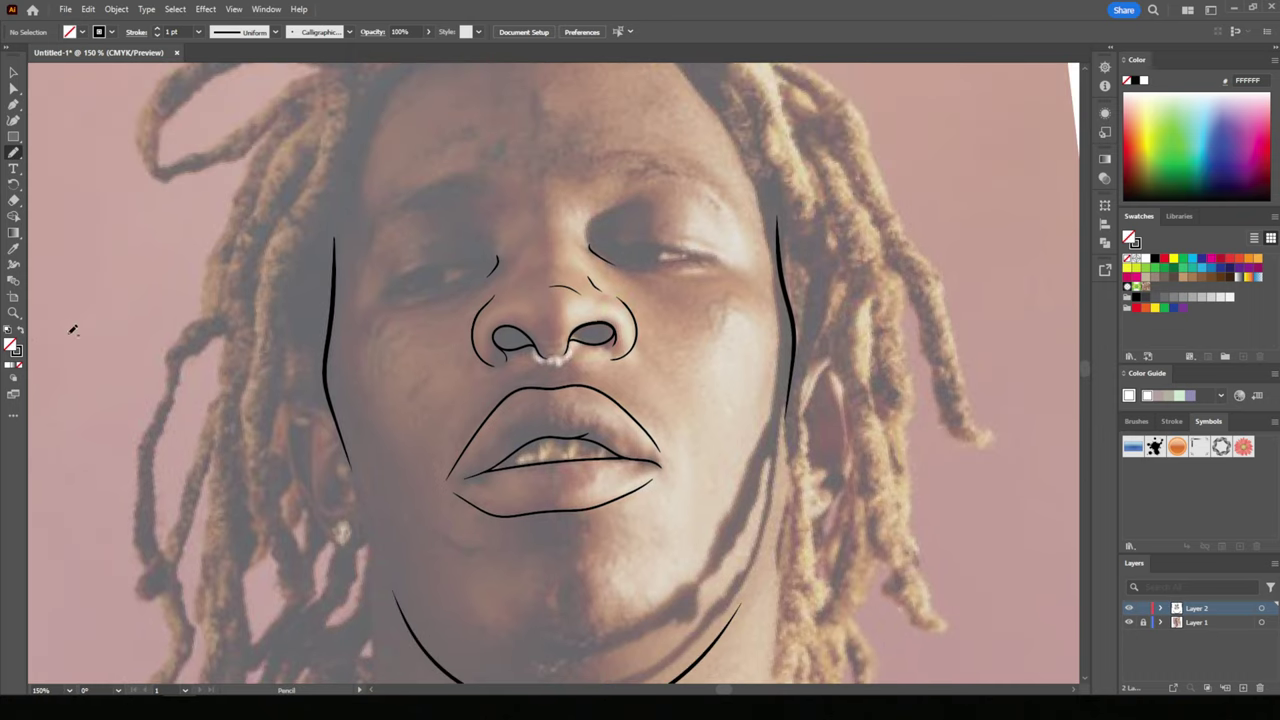
scroll(200, 330, up, 1)
key(shift+x)
scroll(343, 349, up, 4)
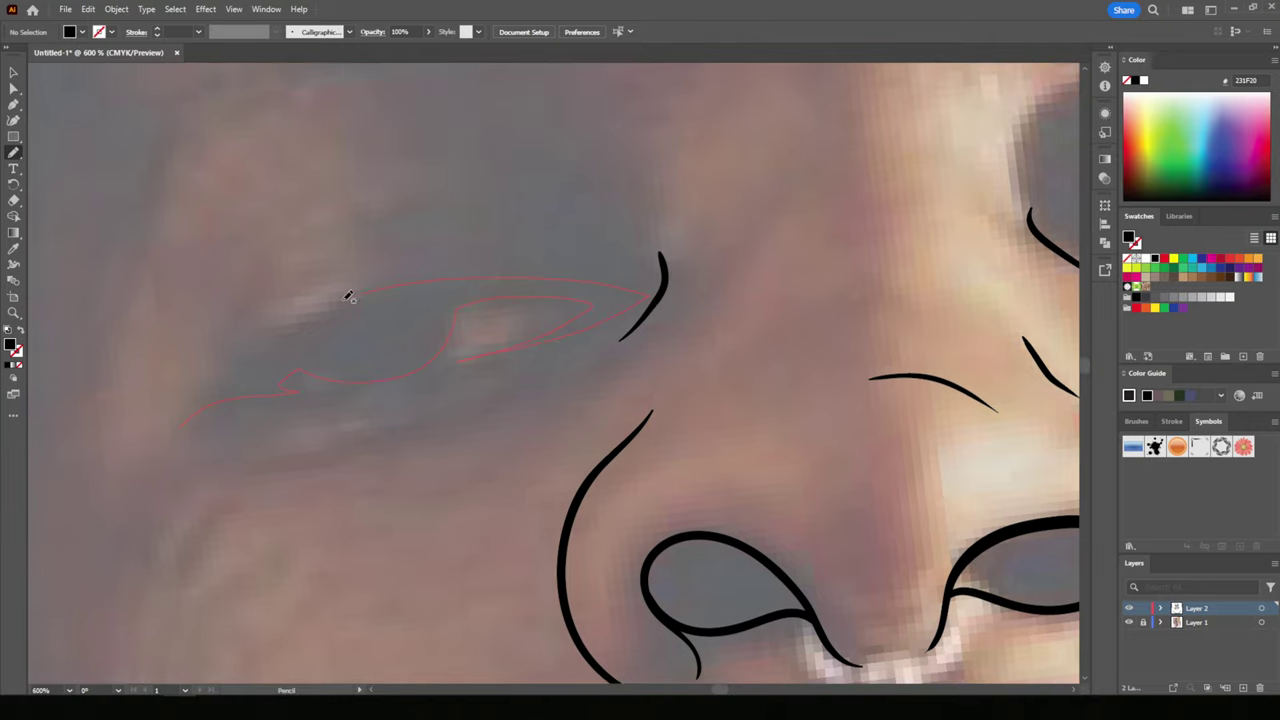
- Draw the left eye as a black shape and fill both nostrils black
drag(349, 296, 190, 422)
scroll(200, 517, right, 5)
drag(512, 251, 571, 258)
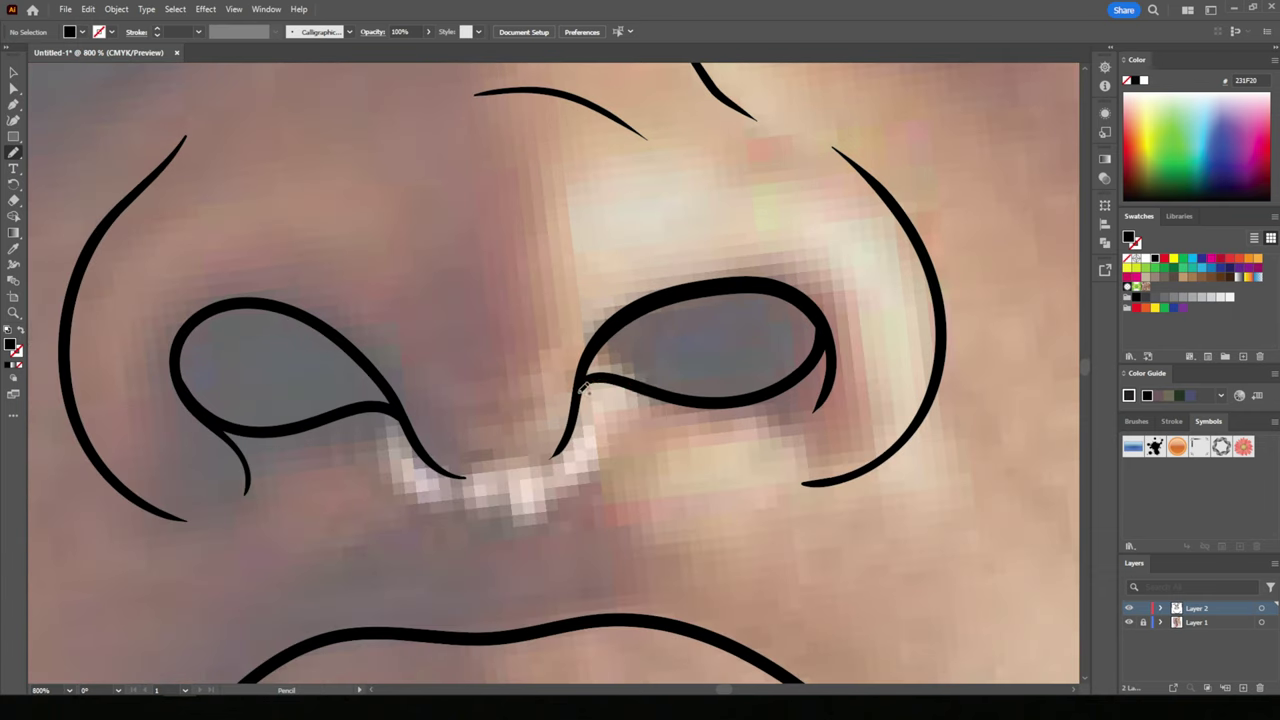
drag(580, 390, 578, 388)
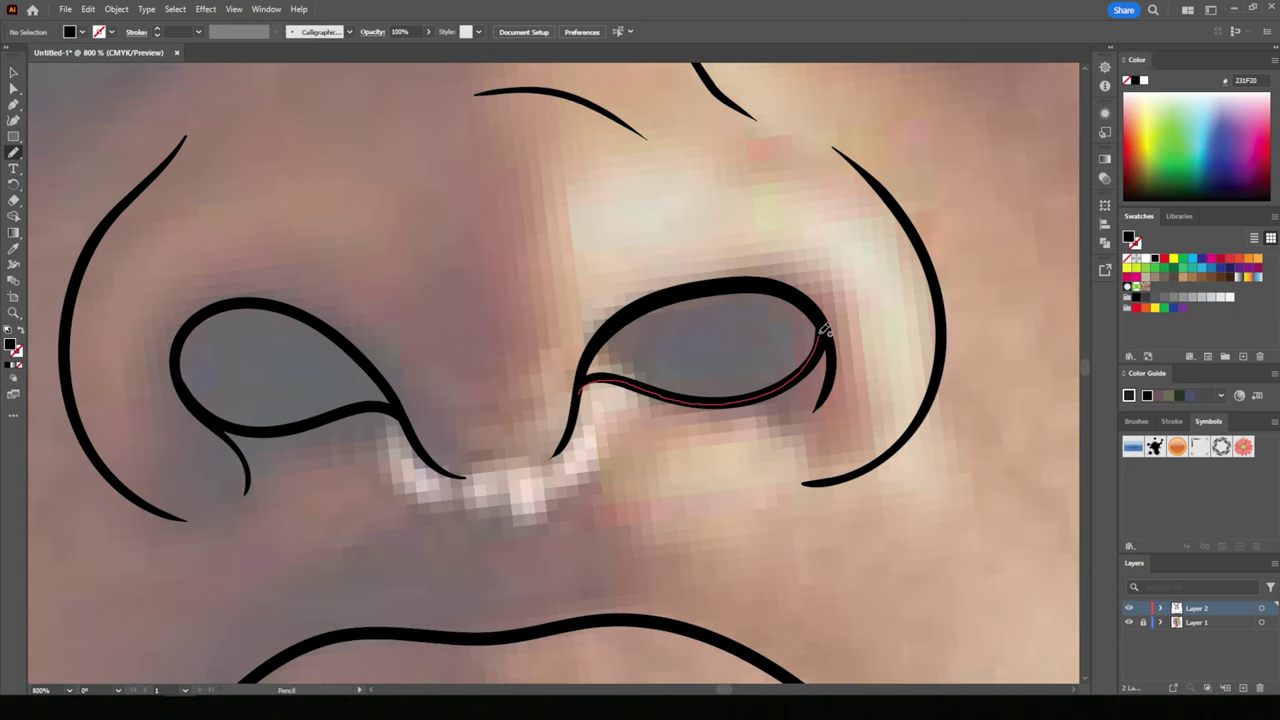
mouse_move(405, 413)
mouse_down()
mouse_move(214, 300)
mouse_move(294, 423)
mouse_move(400, 415)
mouse_up()
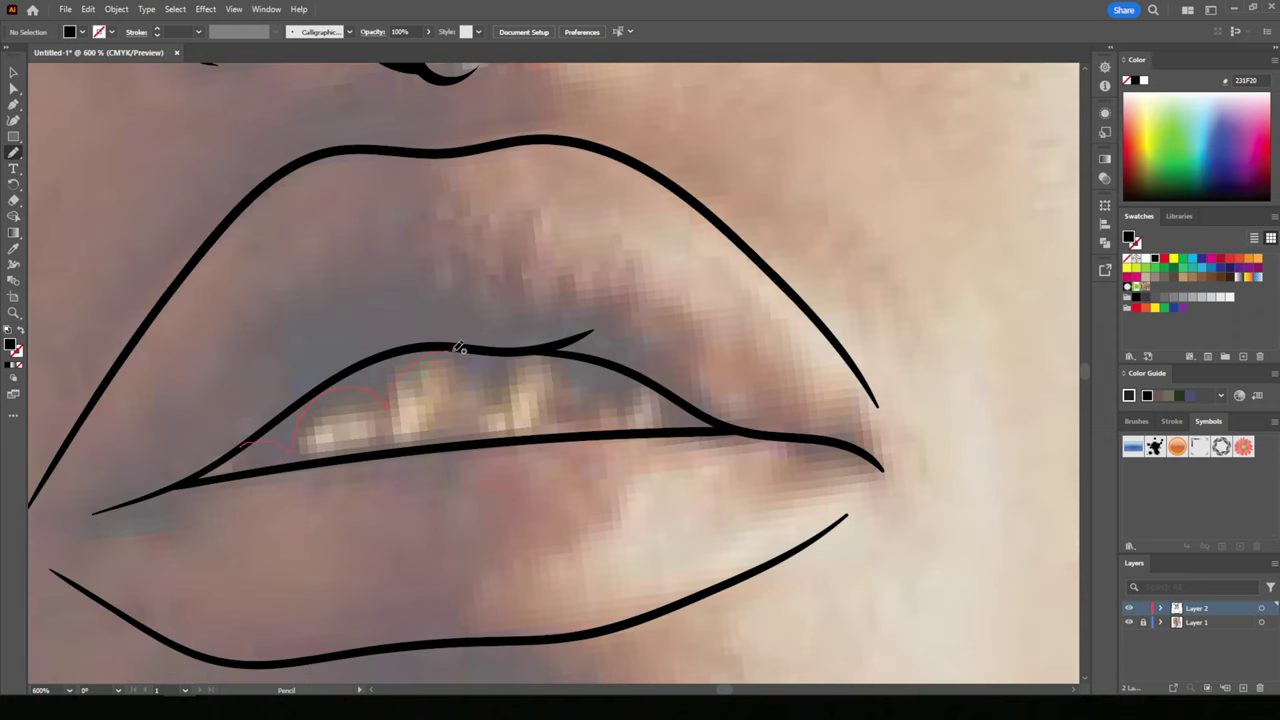
- Fill the gaps above the teeth black and draw the left eyebrow and cheek tattoo shapes
drag(552, 350, 250, 445)
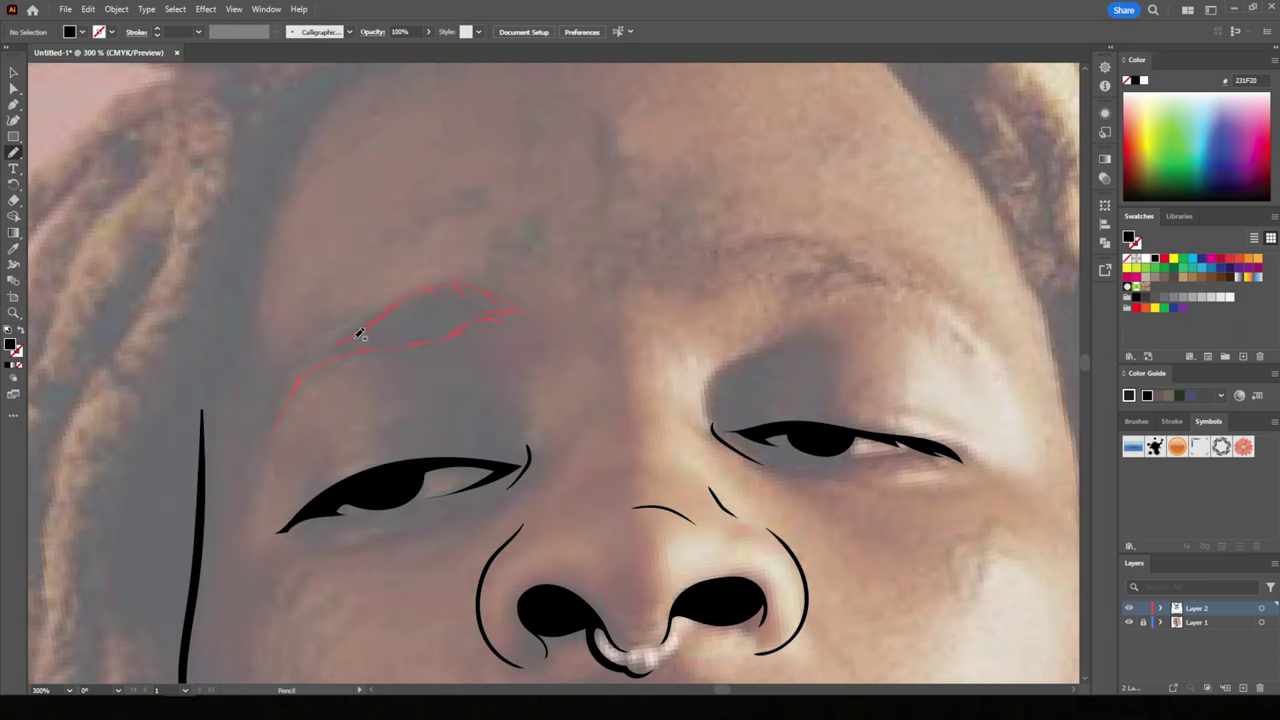
drag(825, 340, 742, 262)
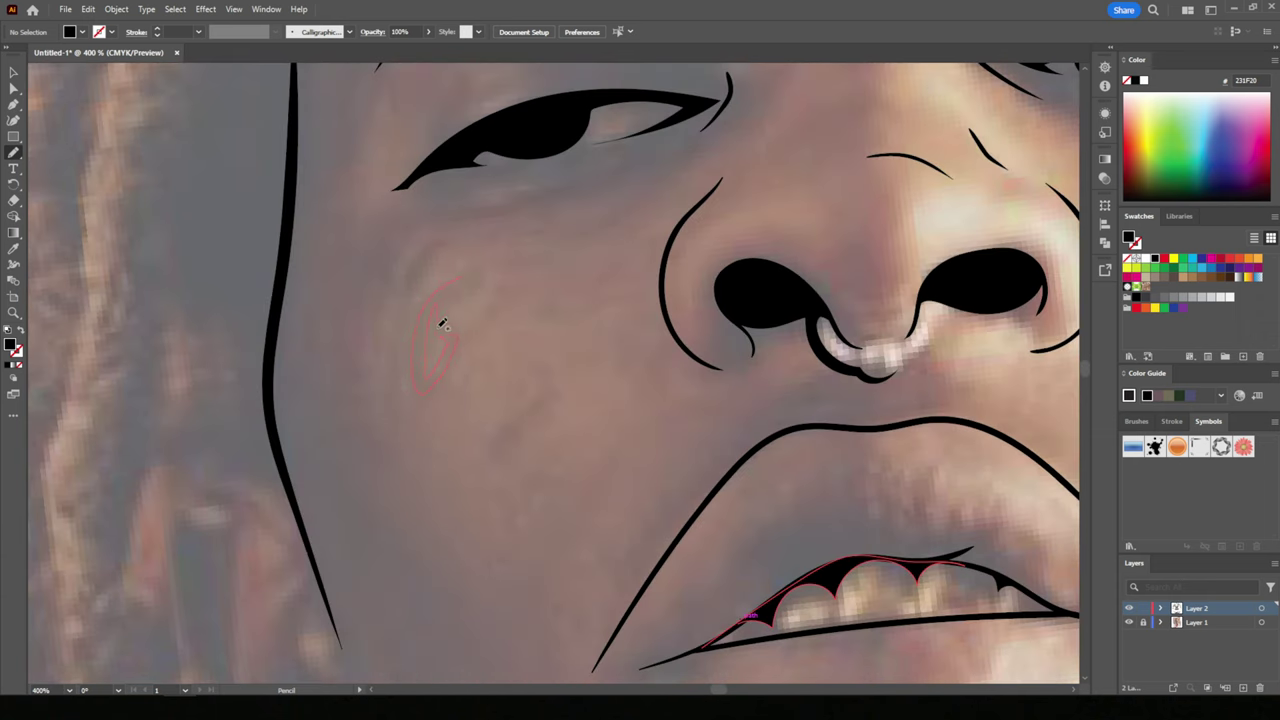
drag(433, 283, 418, 262)
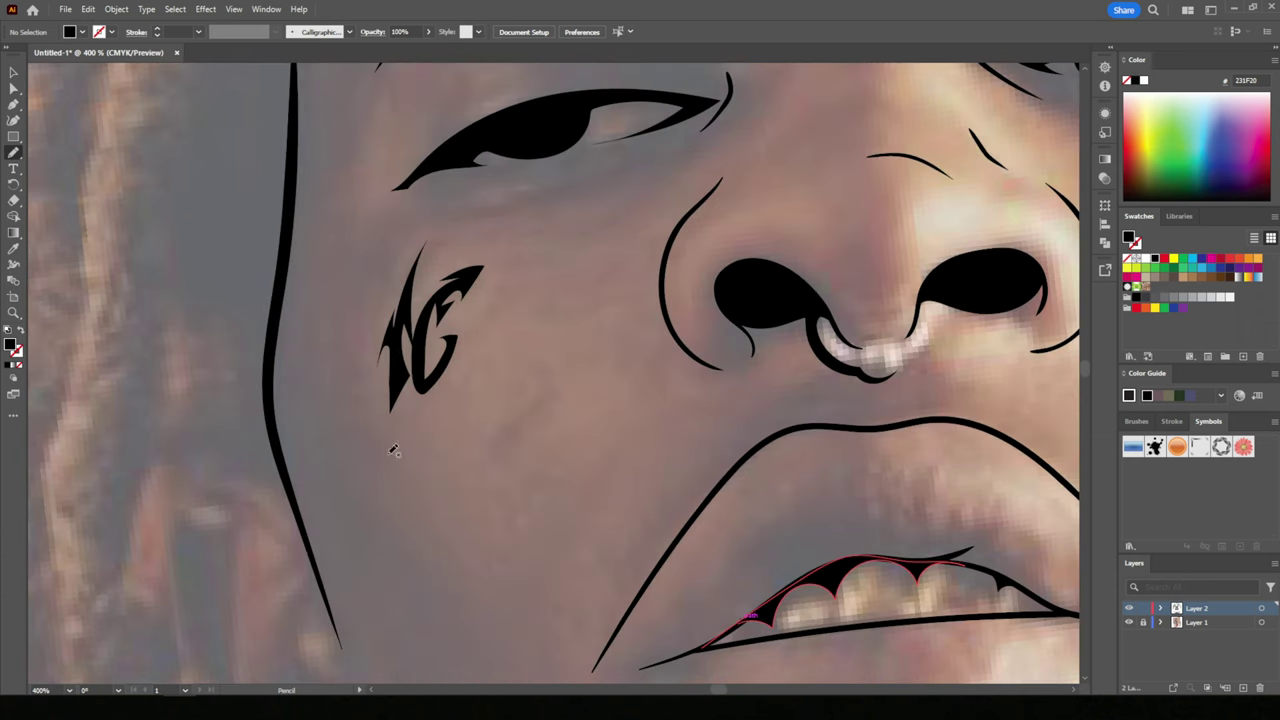
drag(498, 341, 568, 255)
scroll(486, 420, up, 3)
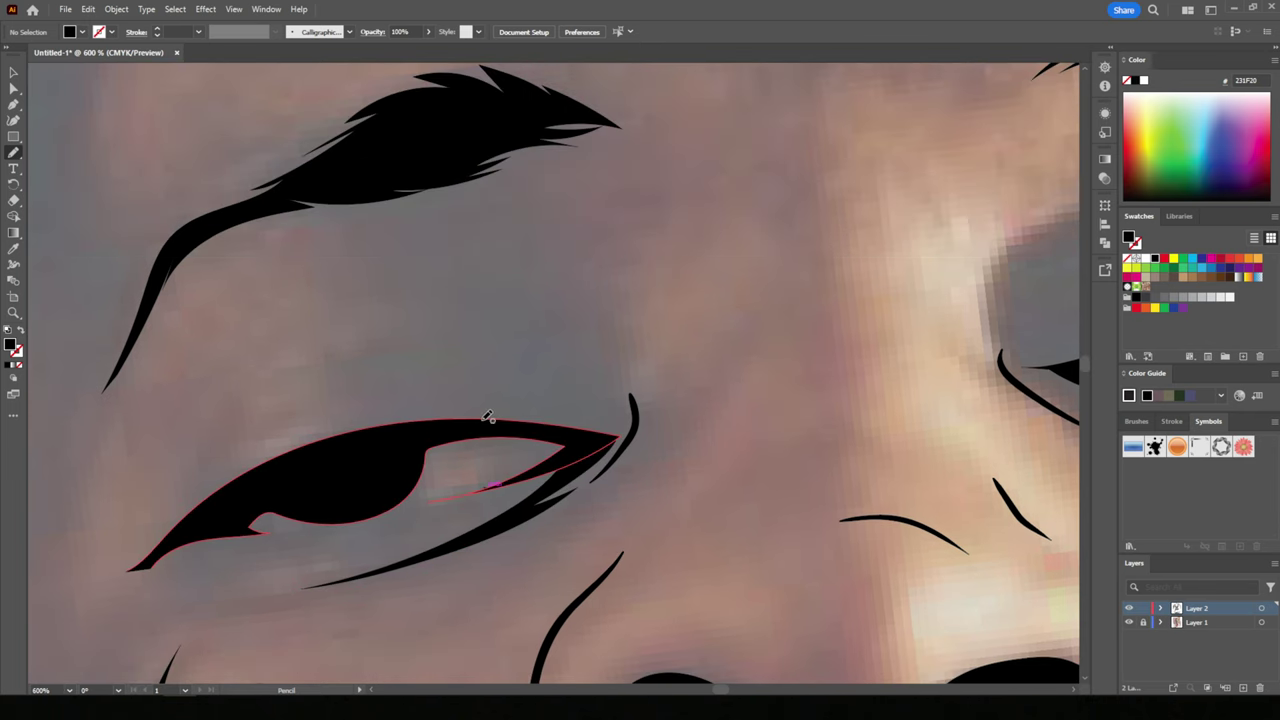
drag(488, 420, 550, 398)
- Add black shapes around and under the eye, a forehead mark, and a short shape near the eyebrow
drag(620, 427, 621, 428)
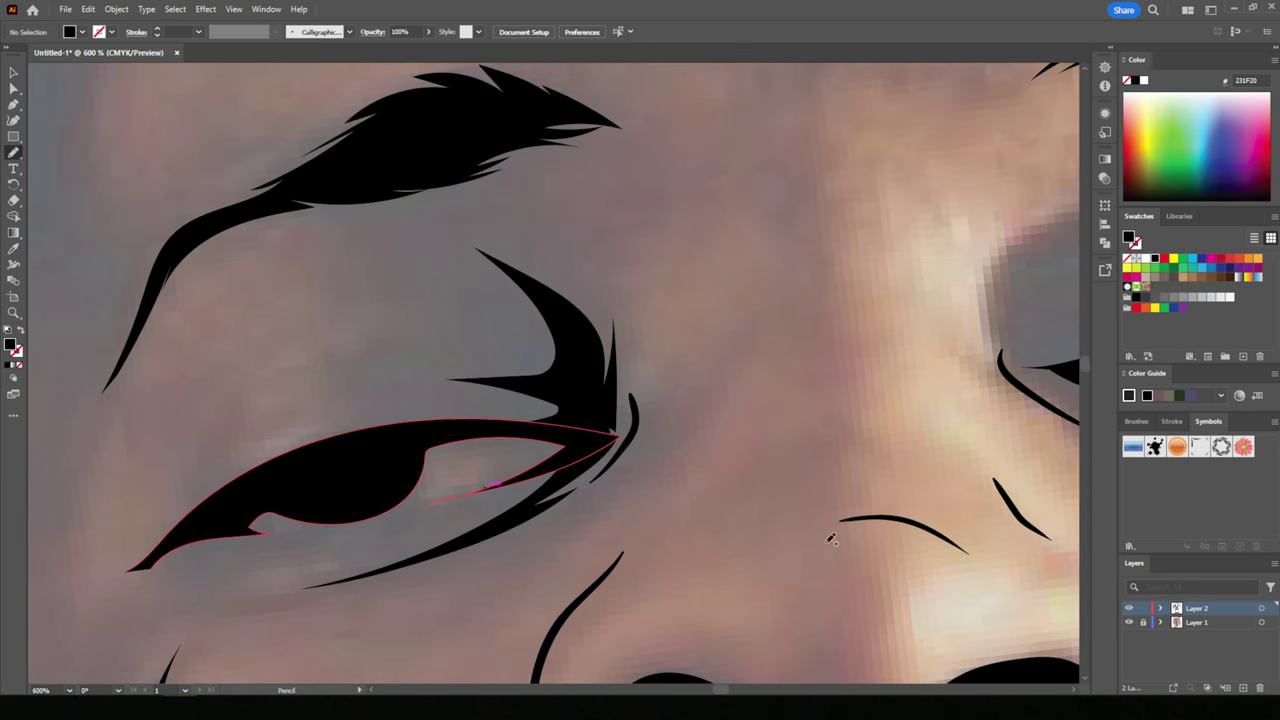
drag(473, 375, 589, 428)
mouse_move(437, 366)
mouse_down()
mouse_move(470, 305)
mouse_move(440, 330)
mouse_up()
key(ctrl+minus)
scroll(543, 423, left, 5)
mouse_move(468, 272)
mouse_down()
mouse_move(507, 243)
mouse_move(513, 265)
mouse_up()
drag(444, 189, 444, 190)
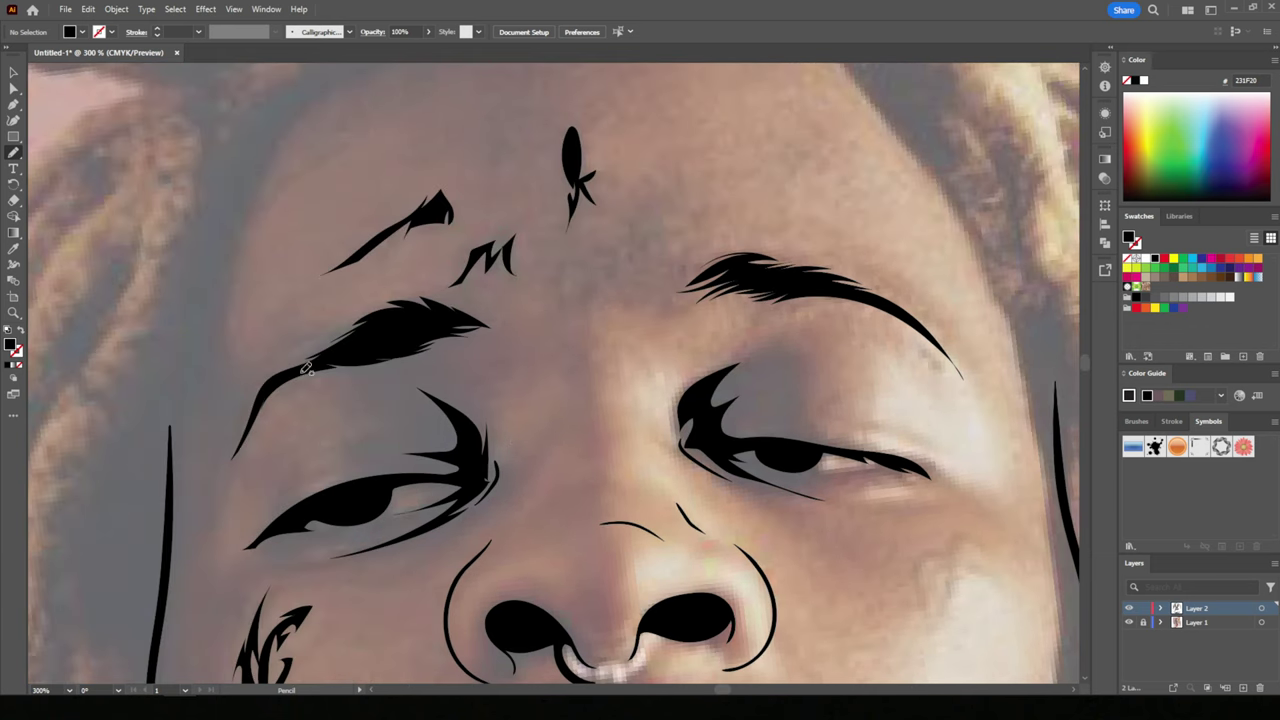
- Return to black paintbrush strokes with no fill and draw the left jawline
key(b)
key(shift+x)
key(ctrl+minus)
key(ctrl+minus)
scroll(540, 380, down, 10)
drag(320, 515, 325, 228)
- Draw the right jawline, outline the ear, and add short lines beside the hair
drag(730, 511, 750, 190)
key(ctrl+plus)
key(ctrl+plus)
key(ctrl+plus)
mouse_move(495, 595)
mouse_down()
mouse_move(340, 450)
mouse_move(285, 180)
mouse_up()
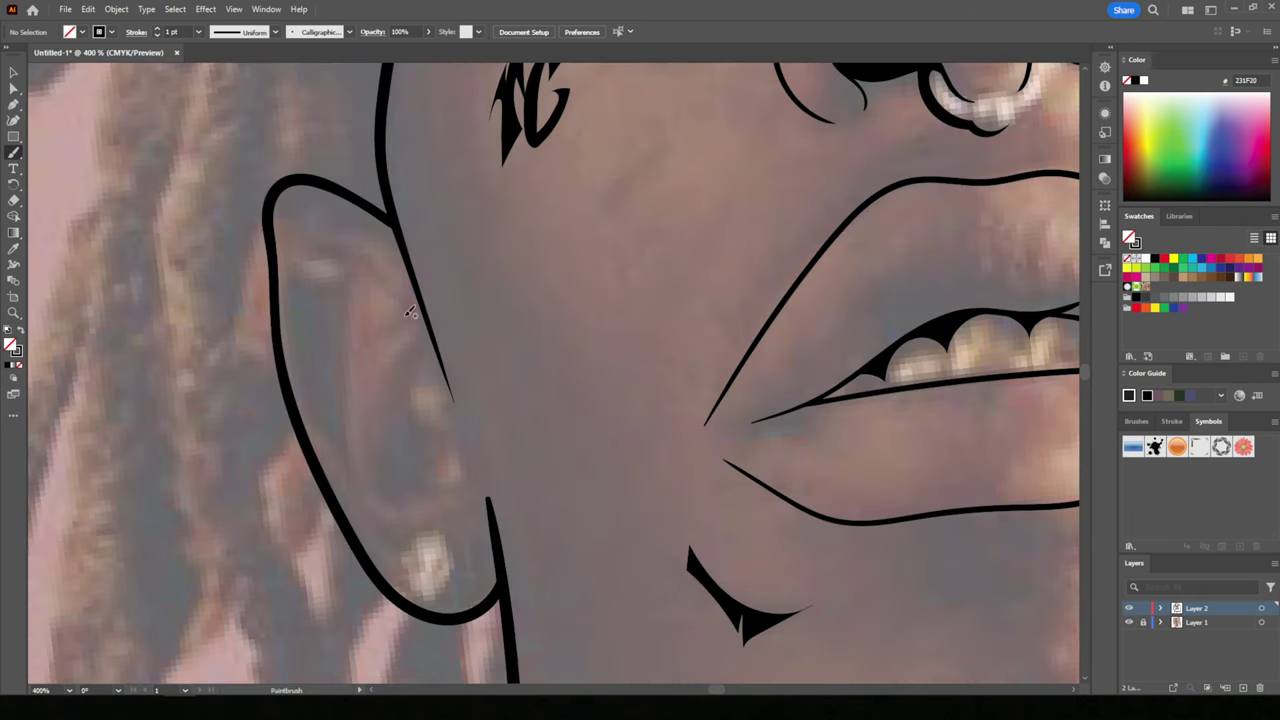
key(ctrl+minus)
scroll(580, 218, right, 10)
drag(580, 218, 625, 184)
drag(589, 571, 658, 478)
- Fill the hairline and the looping left dreadlock with black Pencil shapes
key(n)
key(shift+x)
key(ctrl+minus)
key(ctrl+minus)
drag(447, 522, 483, 413)
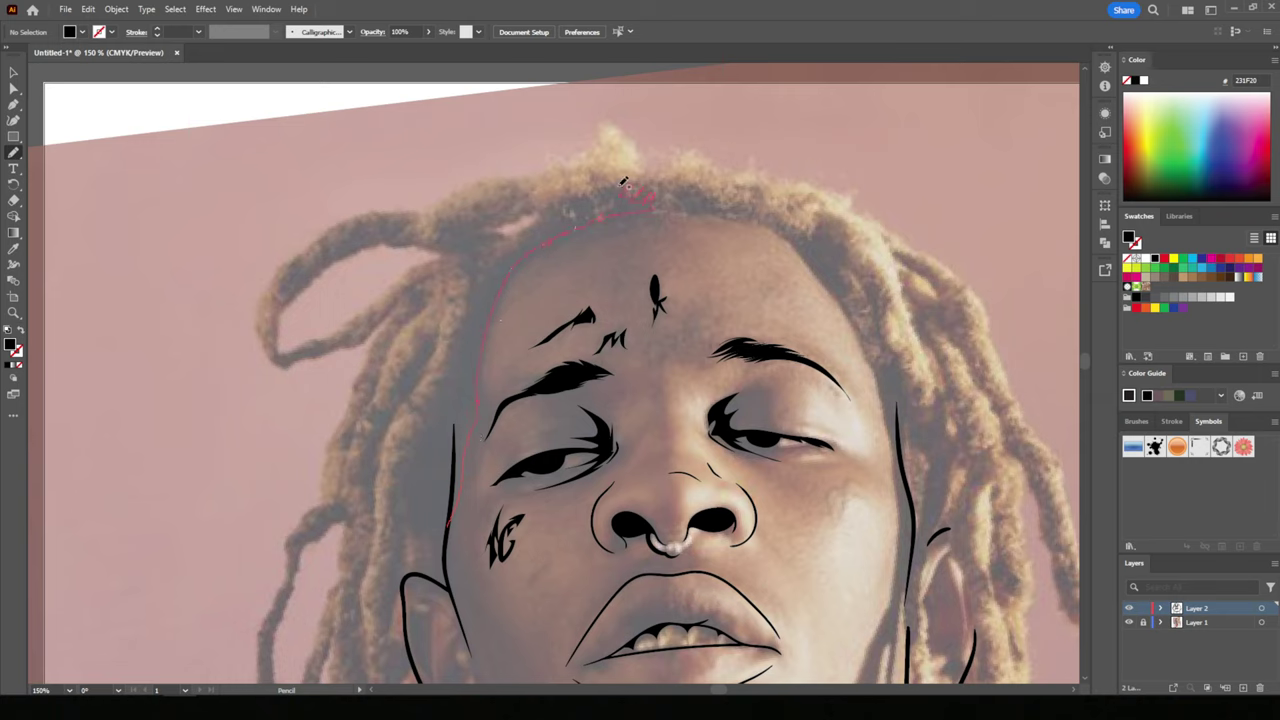
drag(392, 204, 259, 342)
drag(433, 312, 476, 205)
key(ctrl+plus)
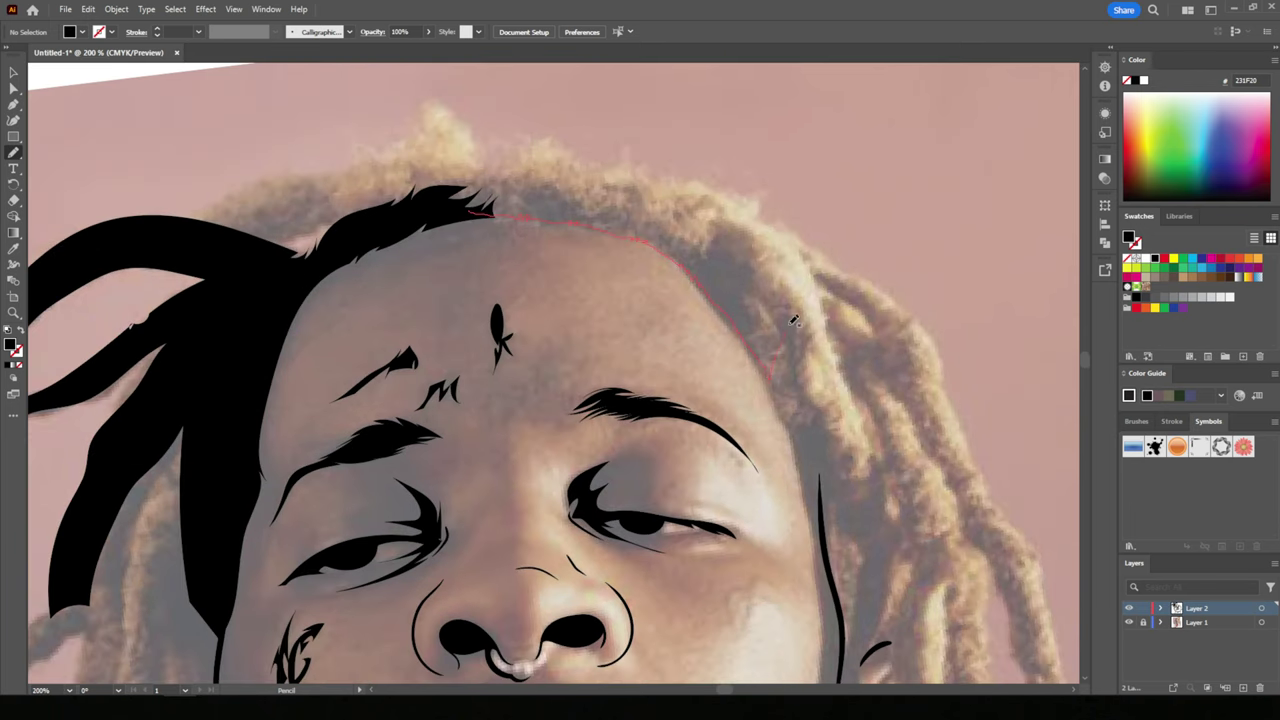
drag(793, 320, 722, 182)
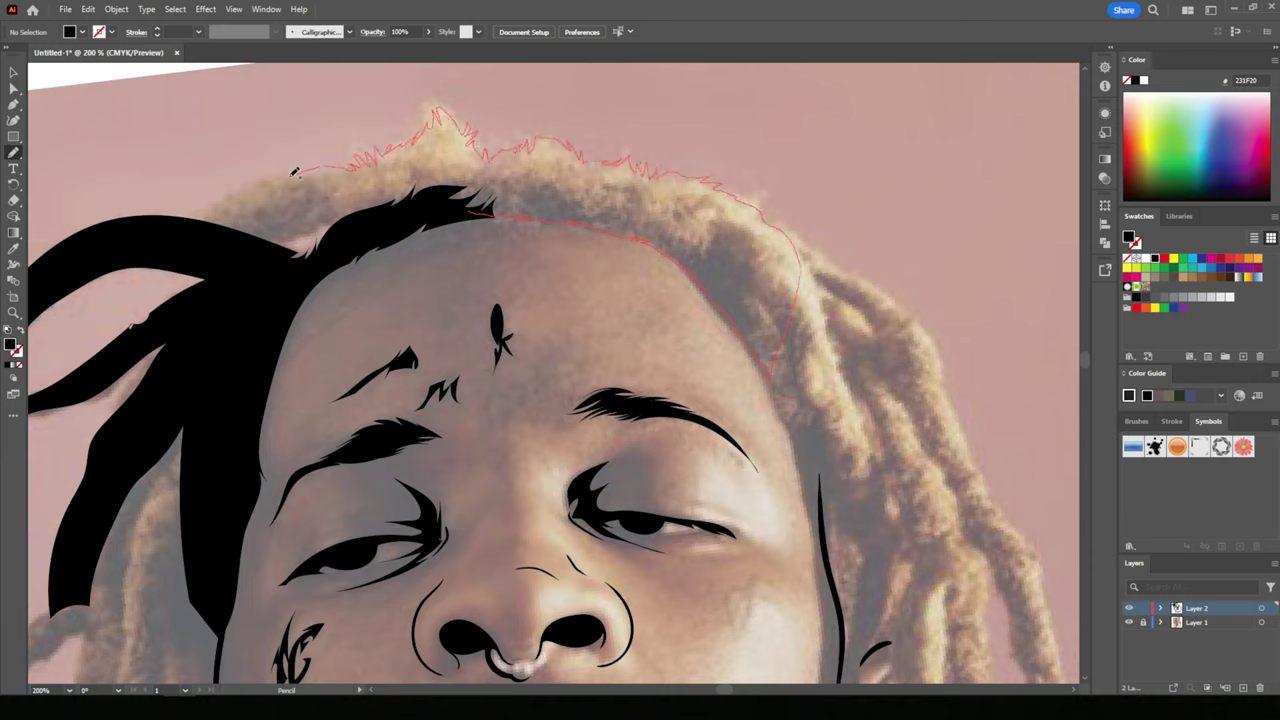
drag(295, 172, 405, 216)
- Trace black dreadlock strands down past the ear and start a wavy drip line across the neck
key(ctrl+minus)
key(ctrl+minus)
key(ctrl+minus)
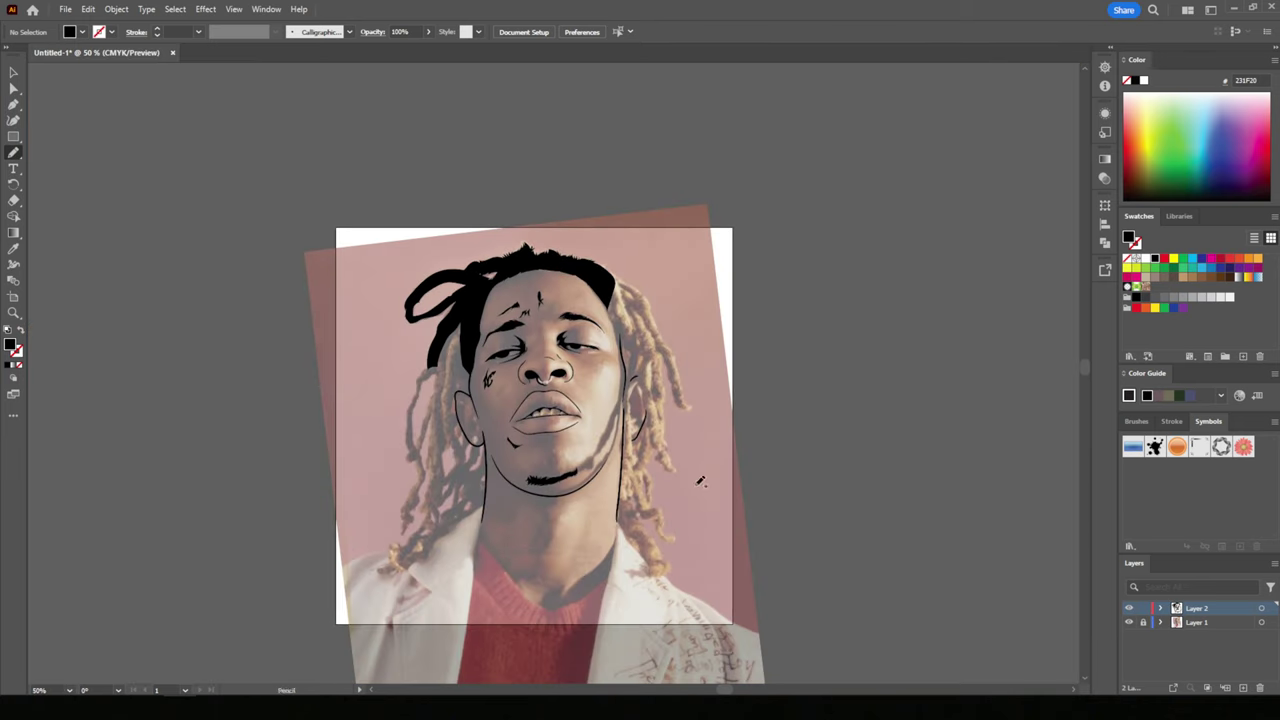
key(ctrl+plus)
key(ctrl+plus)
key(ctrl+plus)
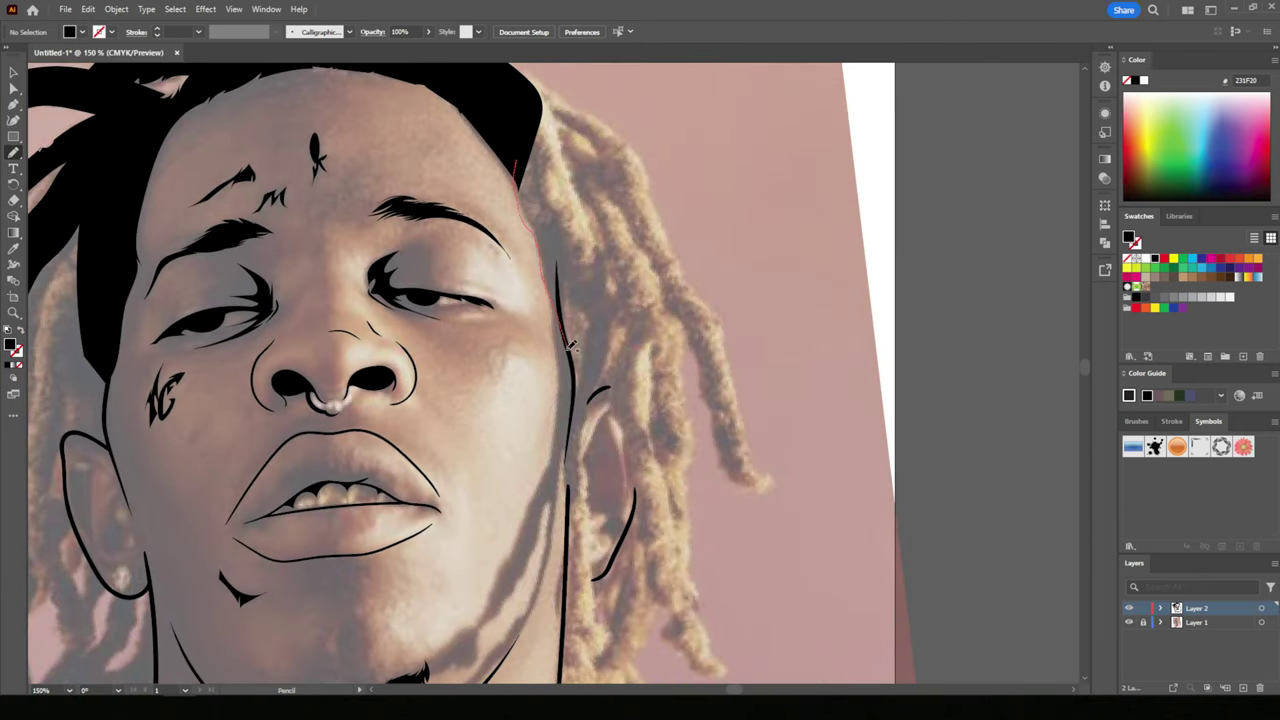
drag(573, 452, 573, 618)
drag(601, 247, 563, 272)
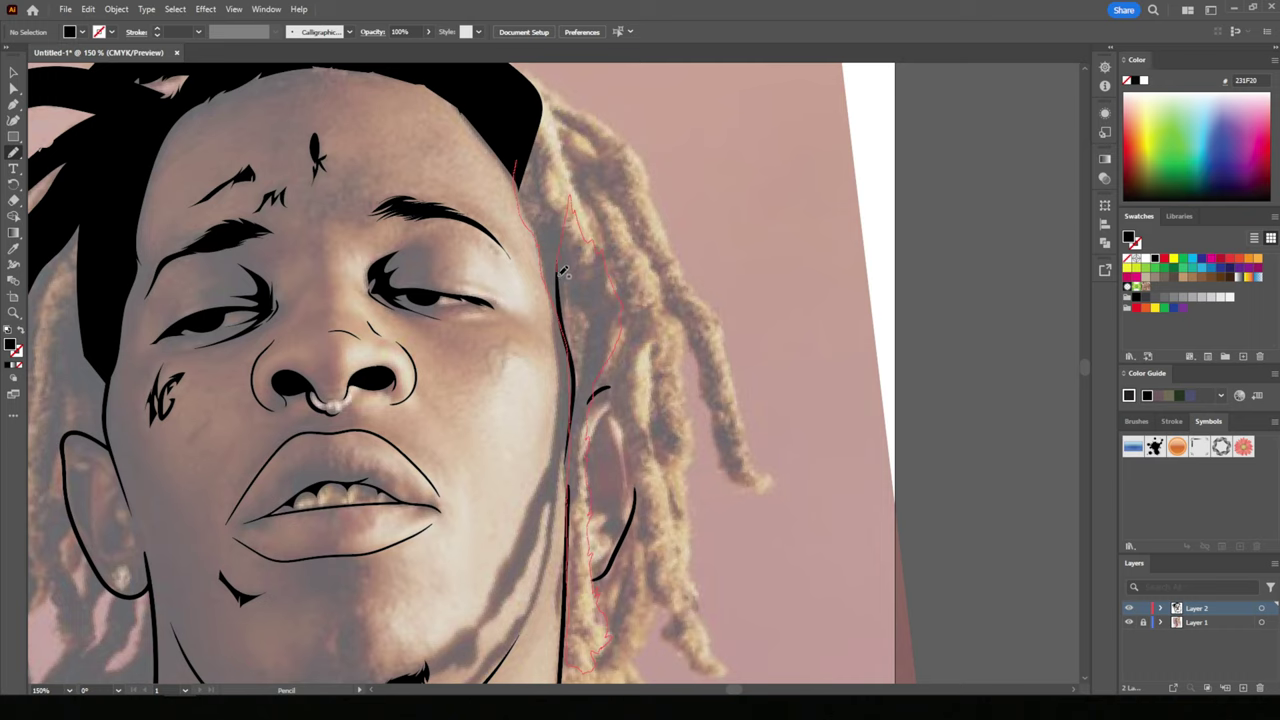
mouse_move(515, 140)
mouse_down()
mouse_move(545, 218)
mouse_move(590, 200)
mouse_up()
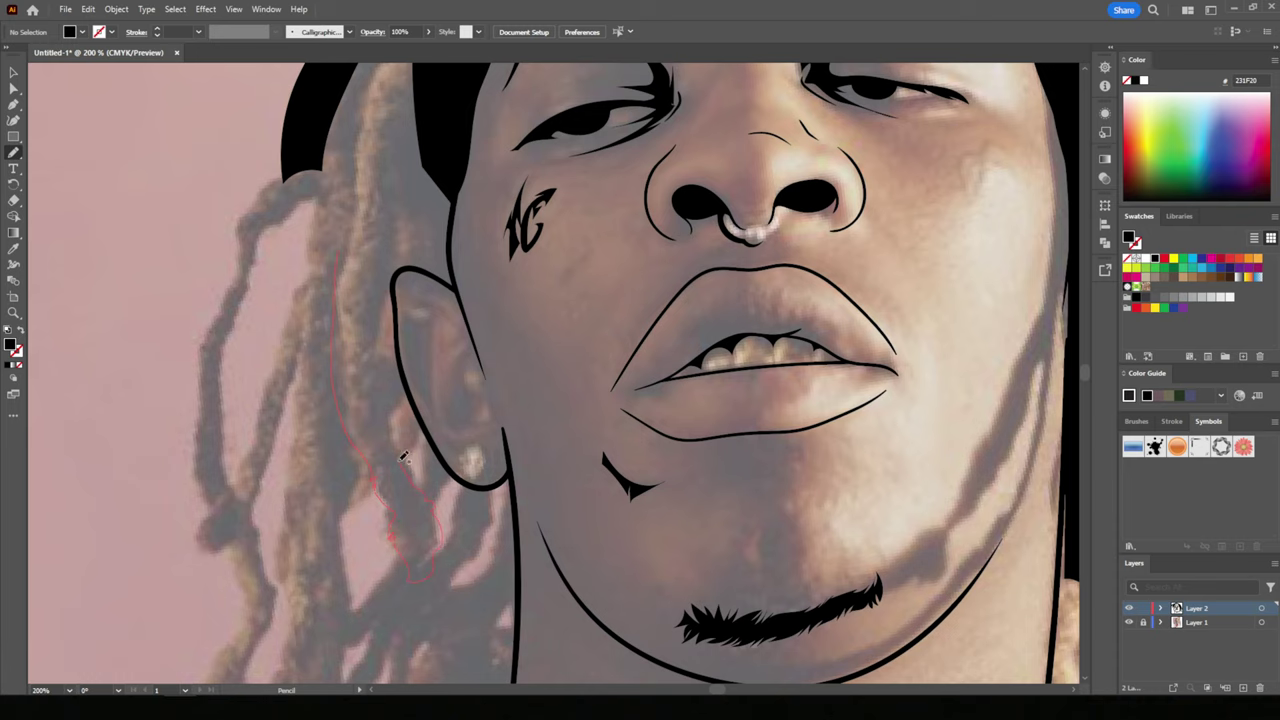
mouse_move(403, 456)
mouse_down()
mouse_move(398, 330)
mouse_move(422, 262)
mouse_move(458, 284)
mouse_move(345, 205)
mouse_move(248, 218)
mouse_up()
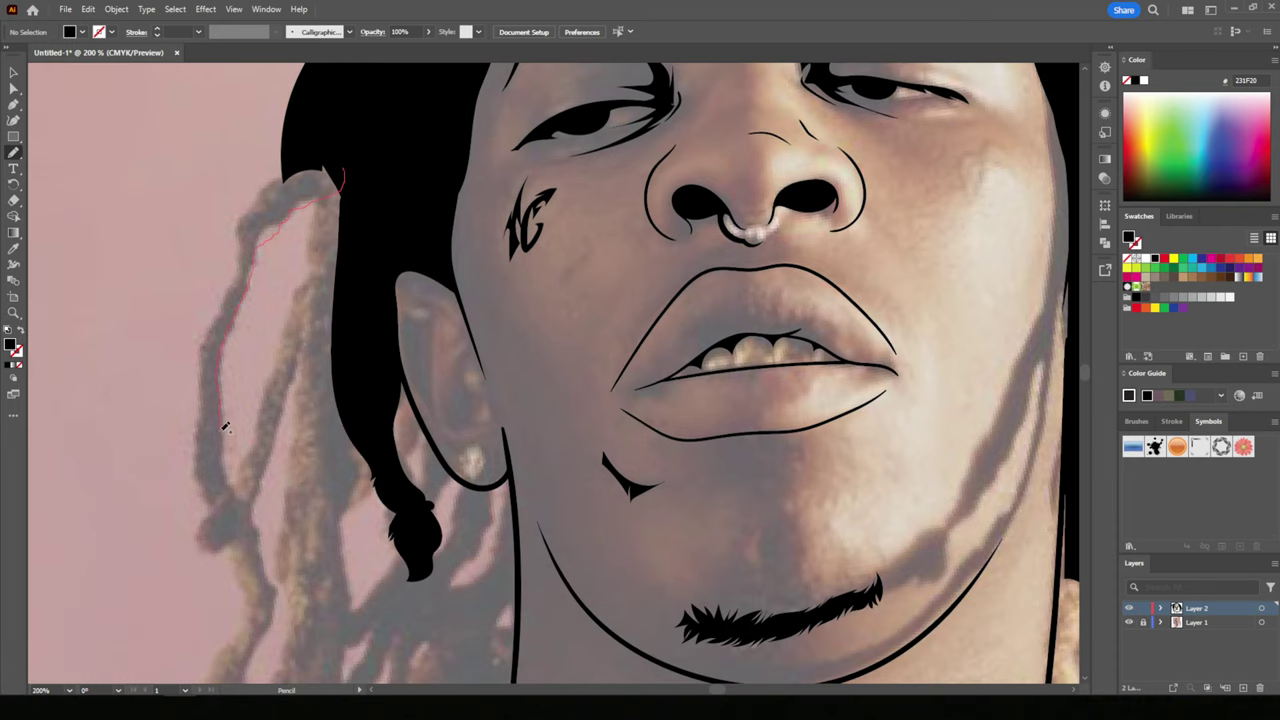
mouse_move(200, 424)
mouse_down()
mouse_move(238, 222)
mouse_move(278, 180)
mouse_up()
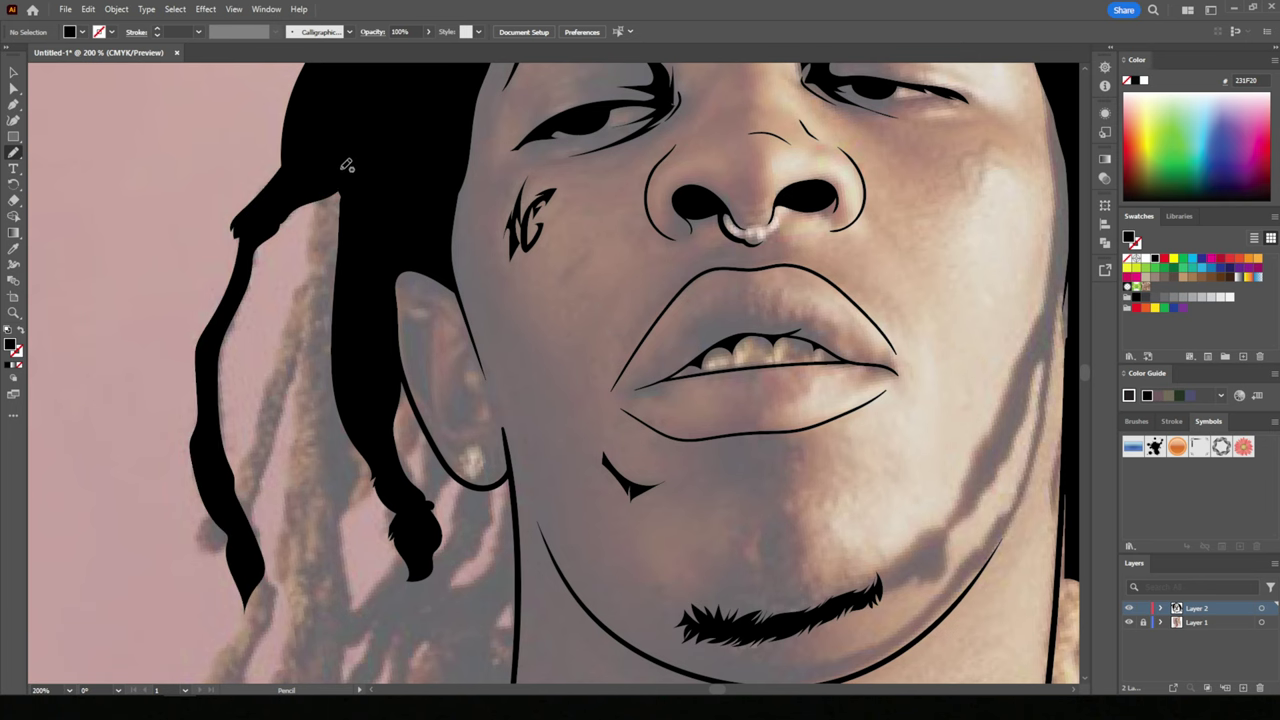
mouse_move(803, 272)
mouse_down()
mouse_move(792, 388)
mouse_move(707, 487)
mouse_move(695, 430)
mouse_move(651, 400)
mouse_move(551, 388)
mouse_move(458, 428)
mouse_move(358, 310)
mouse_move(256, 288)
mouse_move(148, 385)
mouse_move(182, 168)
mouse_up()
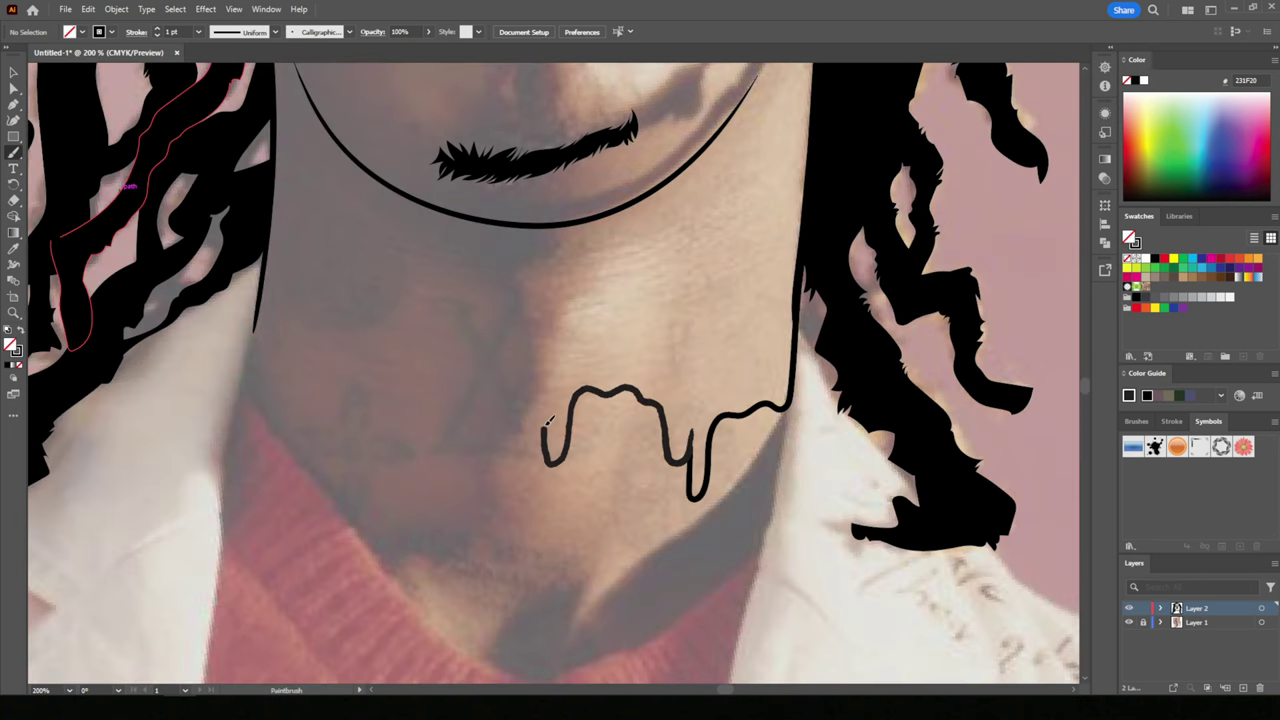
key(ctrl+plus)
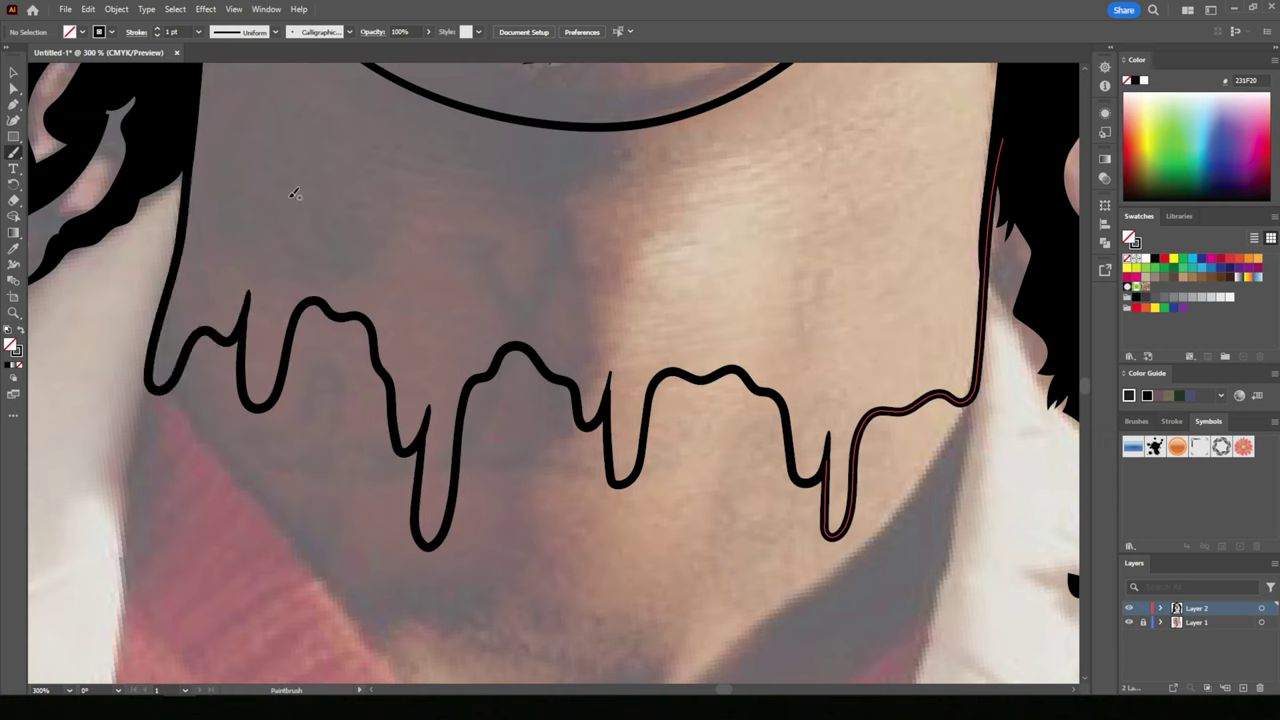
- Extend the drip line along the neck and fill the left drip bump black
key(ctrl+plus)
key(ctrl+plus)
key(n)
mouse_move(872, 305)
mouse_down()
mouse_move(654, 508)
mouse_move(505, 395)
mouse_up()
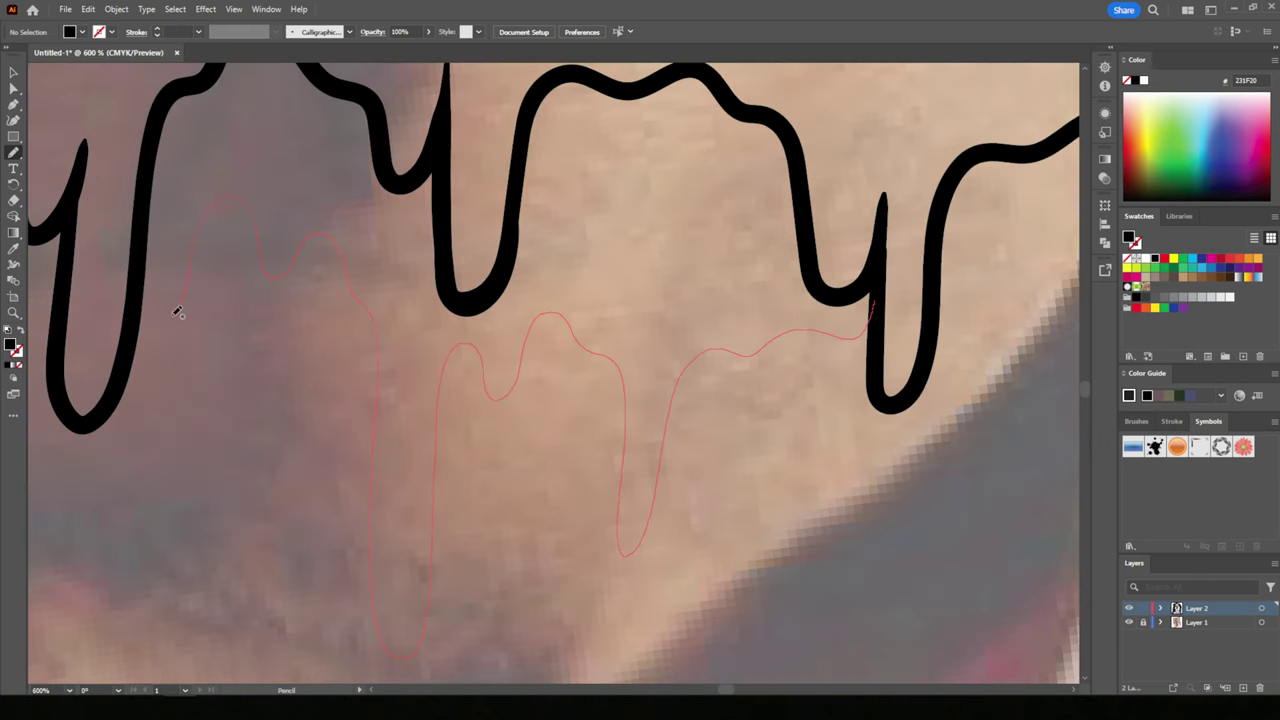
mouse_move(145, 305)
mouse_down()
mouse_move(300, 100)
mouse_move(443, 220)
mouse_move(584, 72)
mouse_move(768, 117)
mouse_move(871, 200)
mouse_move(872, 302)
mouse_up()
scroll(409, 137, up, 1)
mouse_move(357, 200)
mouse_down()
mouse_move(286, 86)
mouse_move(180, 210)
mouse_up()
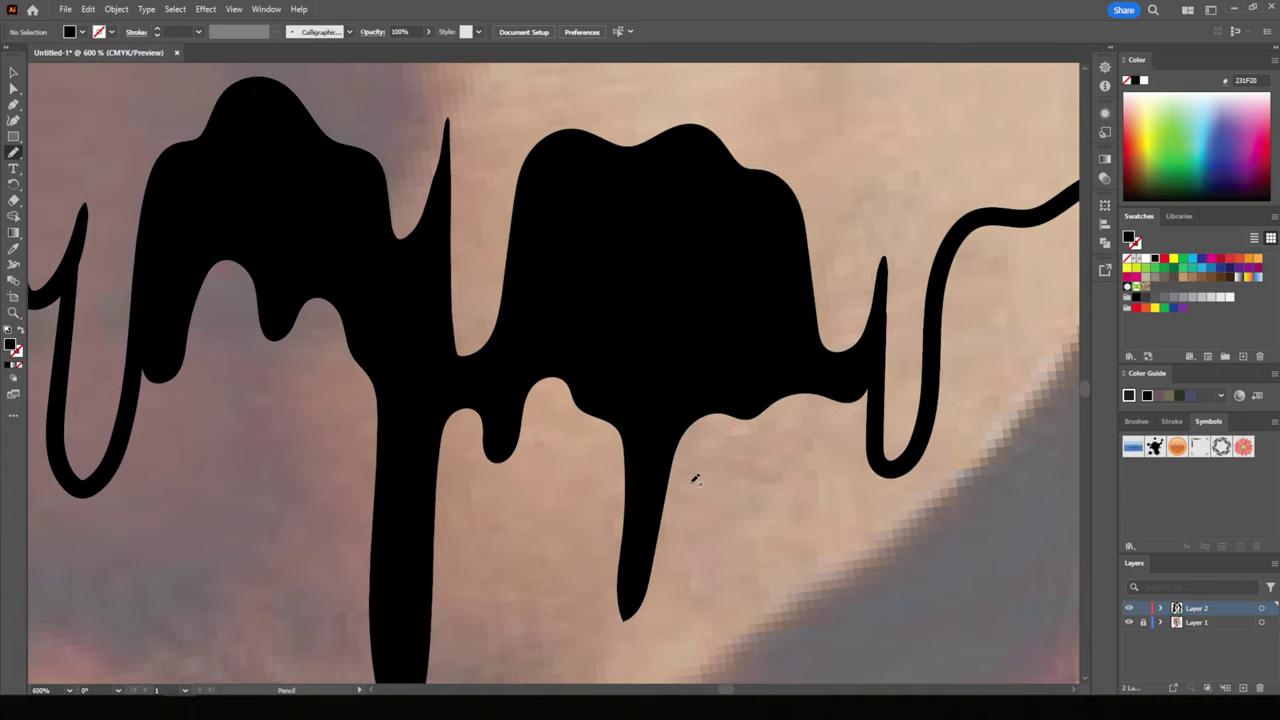
- Trace black fills inside the remaining central and left drips
scroll(695, 479, down, 3)
scroll(785, 597, up, 3)
scroll(237, 571, up, 1)
mouse_move(521, 335)
mouse_down()
mouse_move(520, 385)
mouse_move(686, 329)
mouse_move(691, 214)
mouse_up()
scroll(511, 454, down, 3)
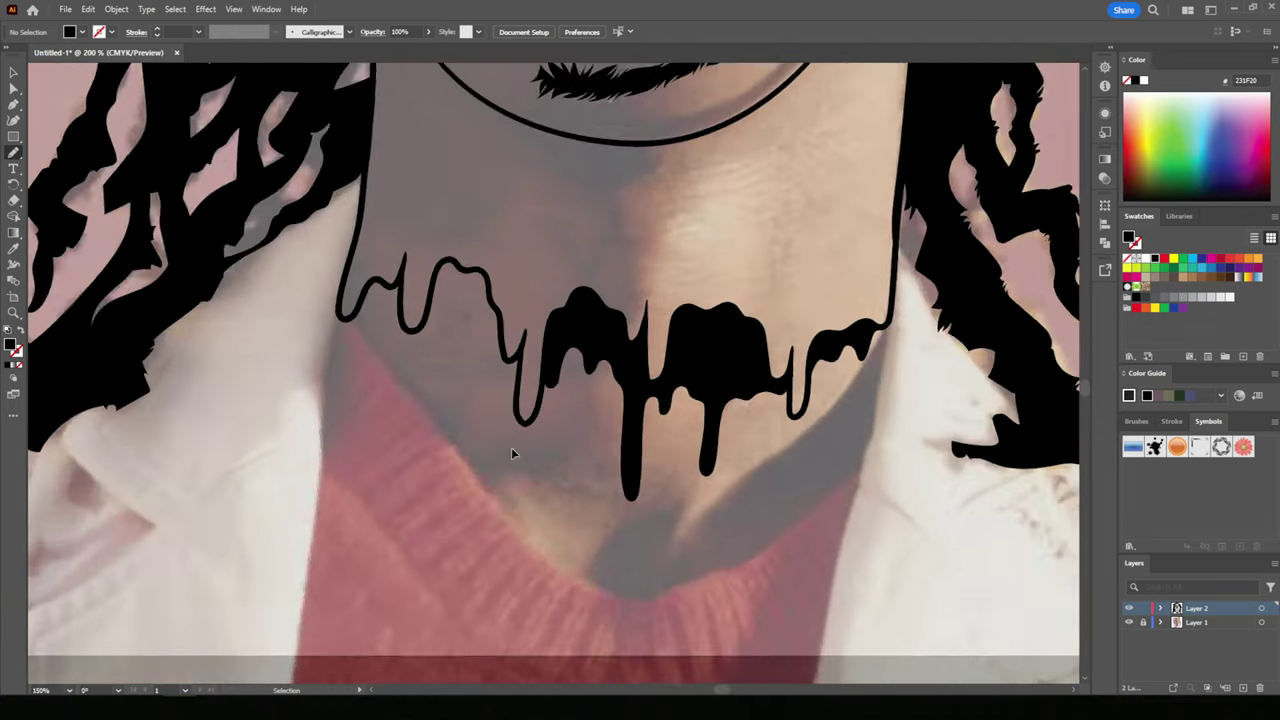
scroll(511, 454, up, 3)
drag(595, 414, 592, 447)
mouse_move(136, 205)
mouse_down()
mouse_move(214, 157)
mouse_move(320, 200)
mouse_move(477, 114)
mouse_move(548, 355)
mouse_up()
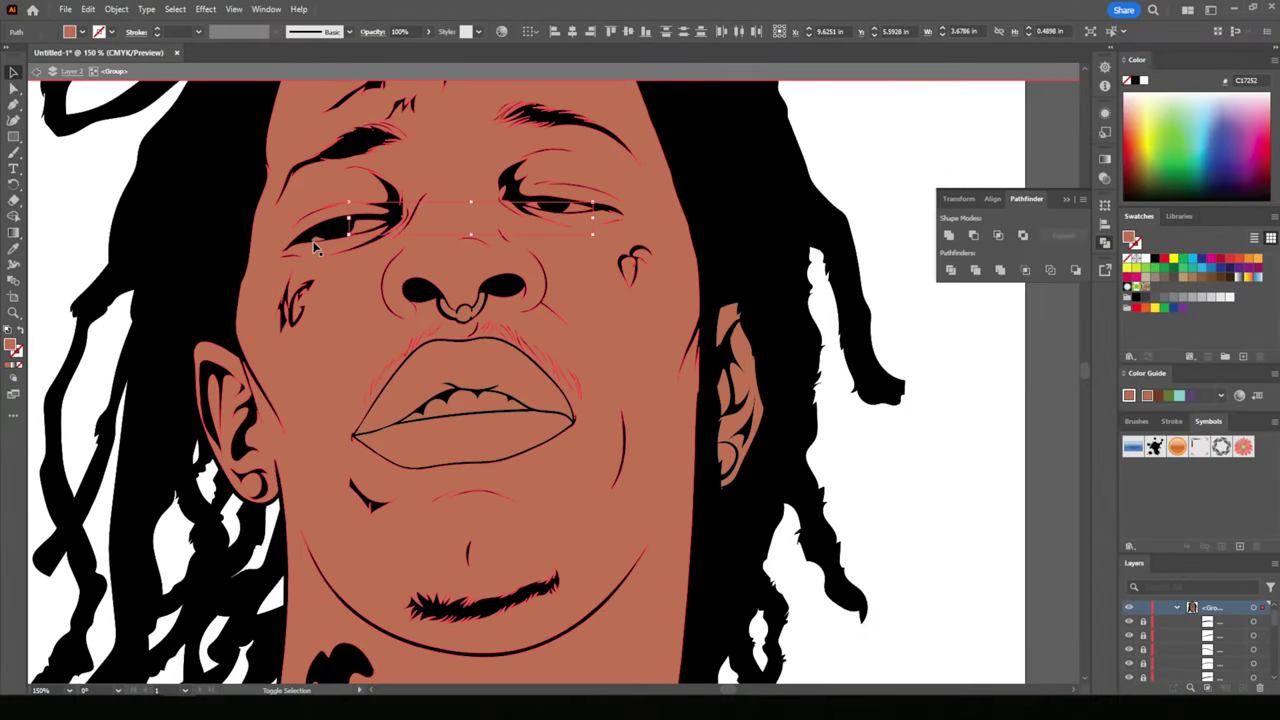
- Make the teeth orange and darken the upper lip to a deeper brown
click(1240, 268)
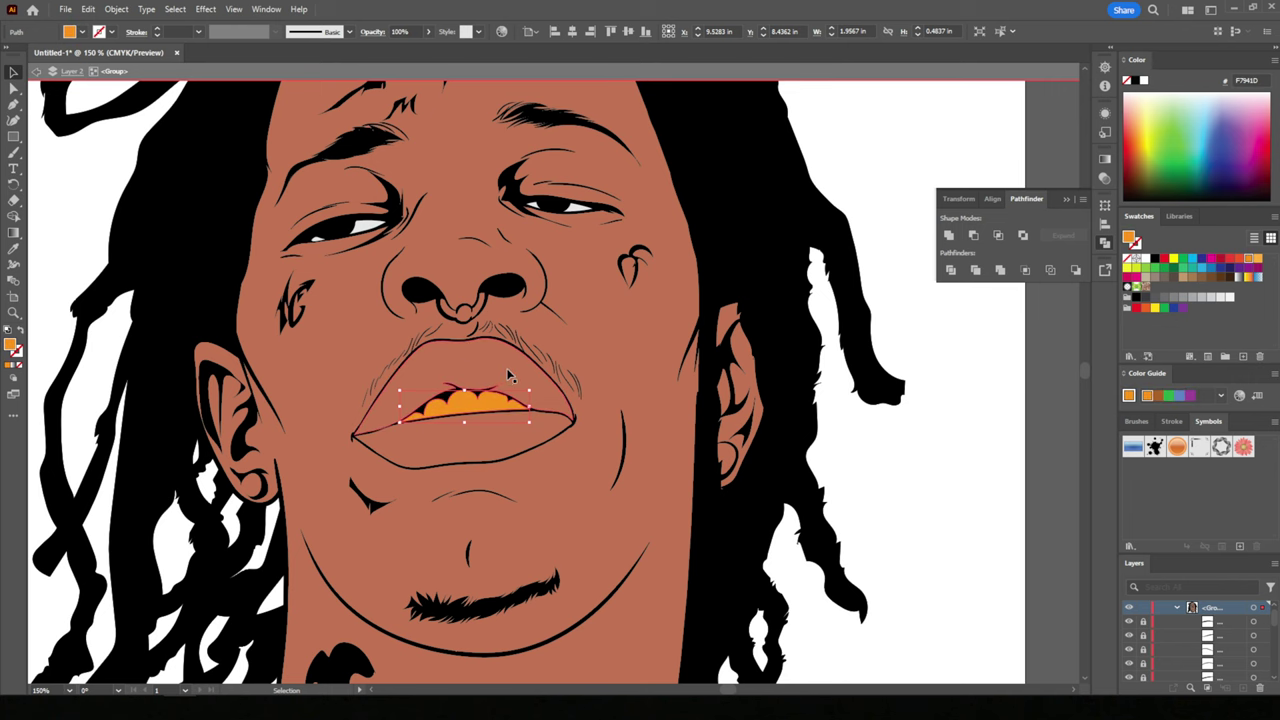
key(ctrl+shift+a)
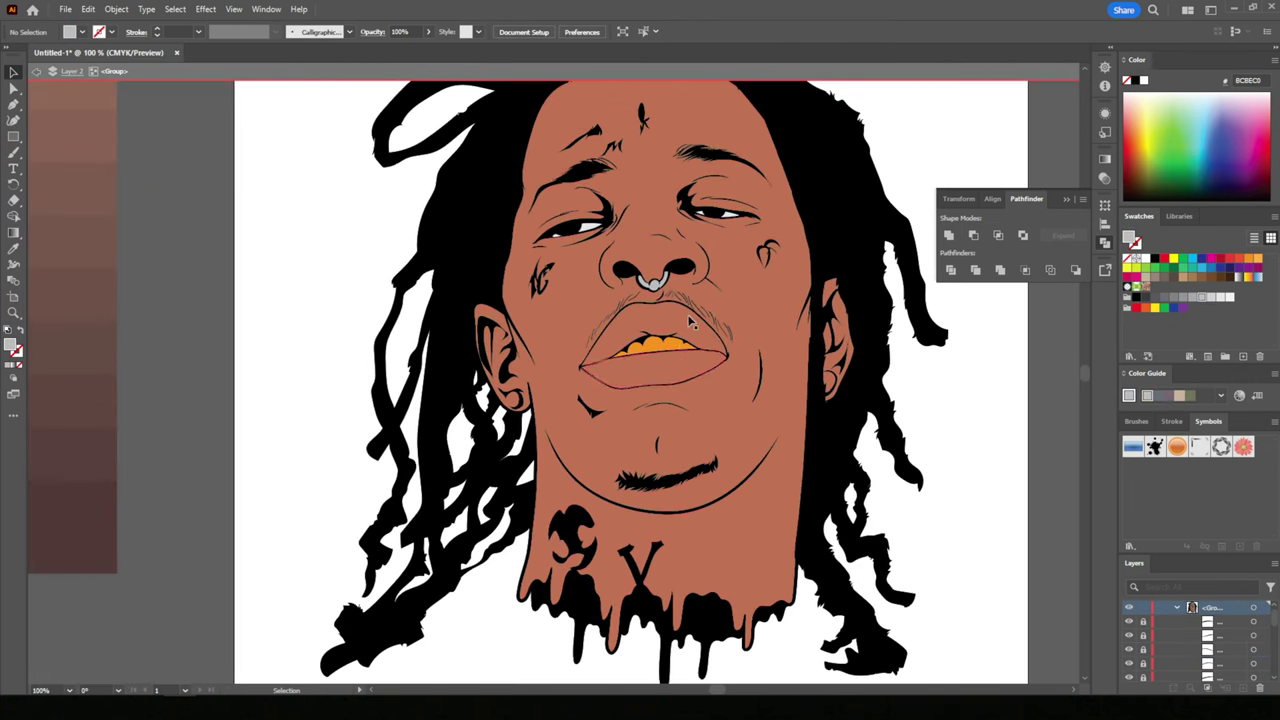
double_click(12, 345)
drag(1000, 366, 950, 397)
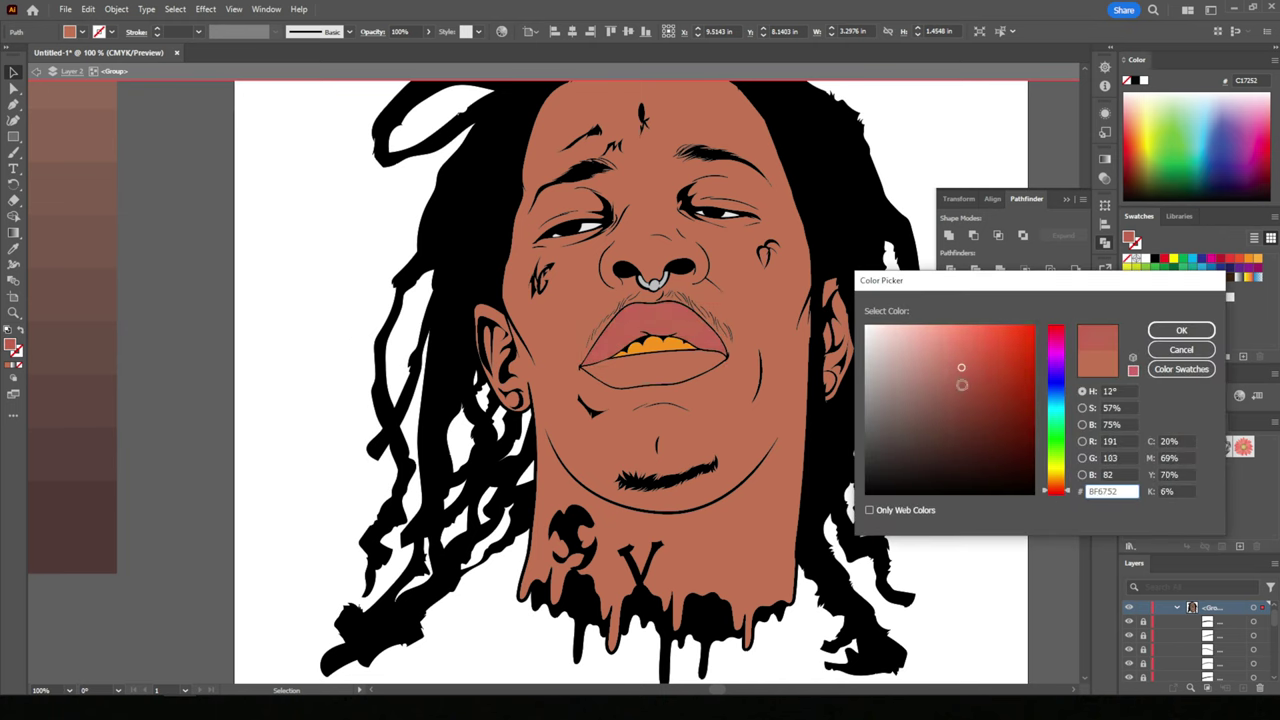
click(1181, 330)
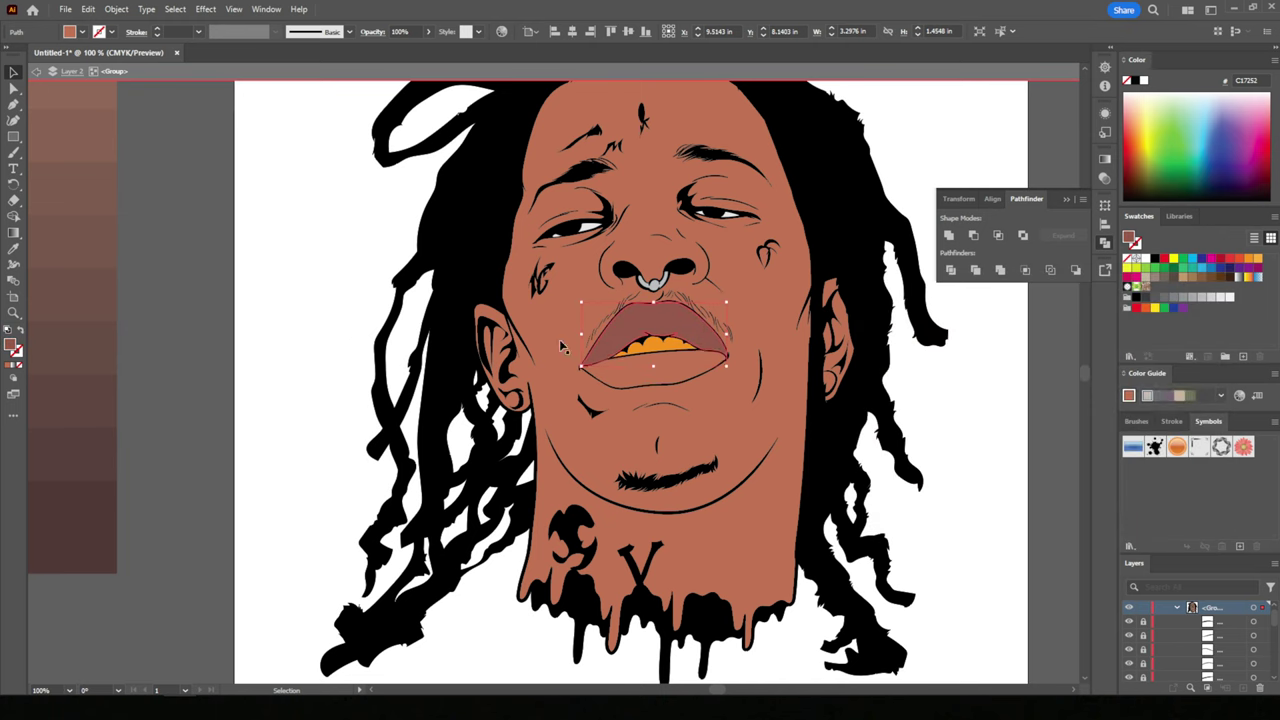
- Recolour the lower lip a lighter pinkish brown (CC7462)
click(650, 380)
double_click(12, 345)
click(1052, 492)
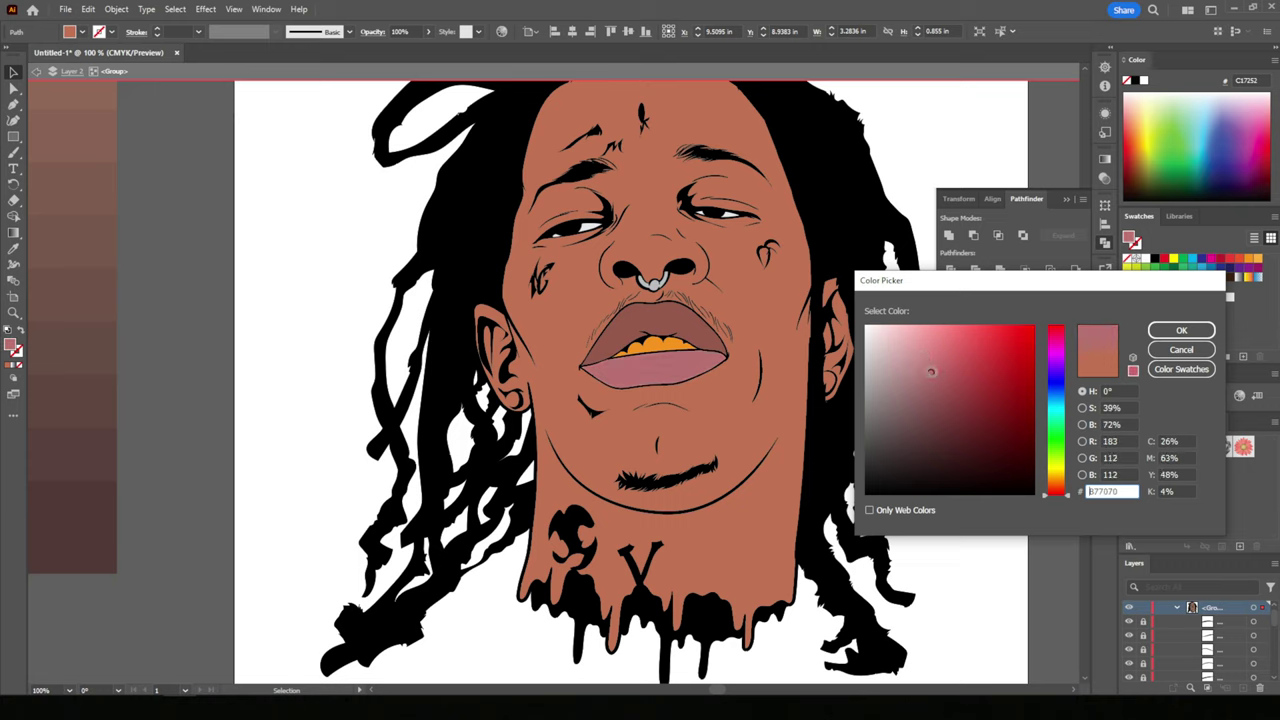
drag(958, 352, 925, 350)
drag(1055, 492, 1055, 495)
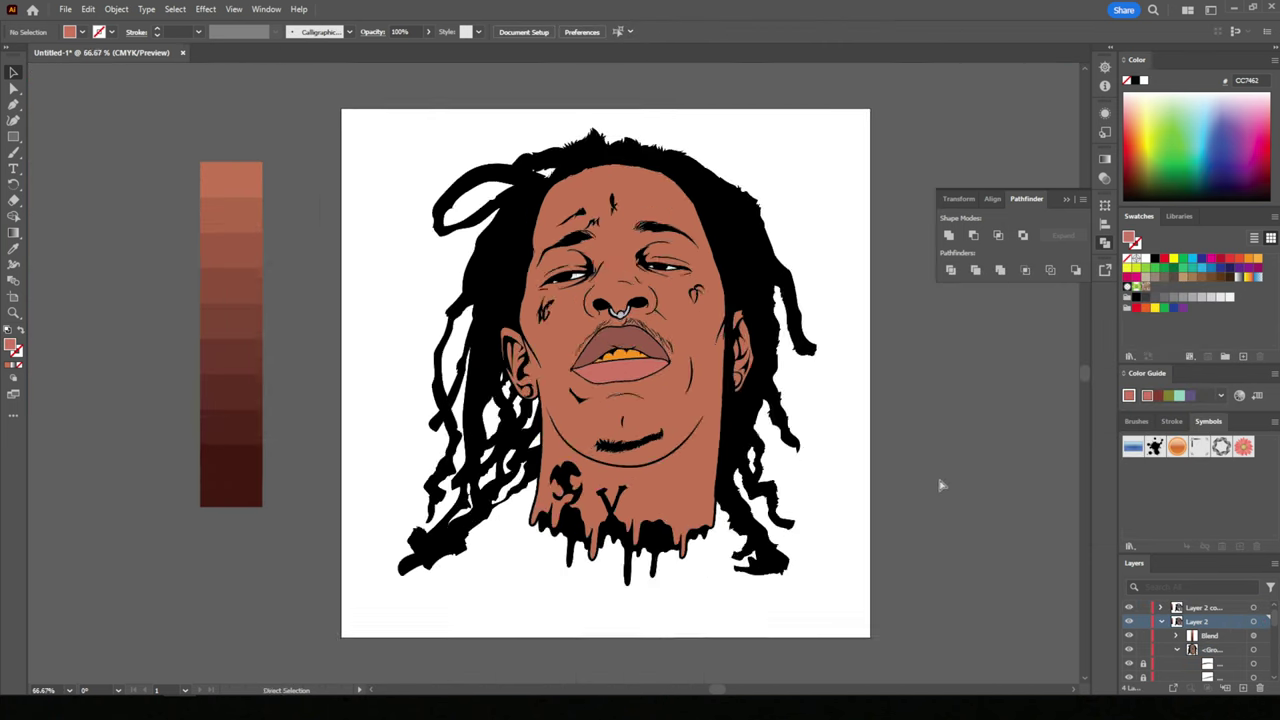
- Collapse Layer 2, duplicate it, and move Layer 2 copy 2 below Layer 2
key(v)
click(1162, 622)
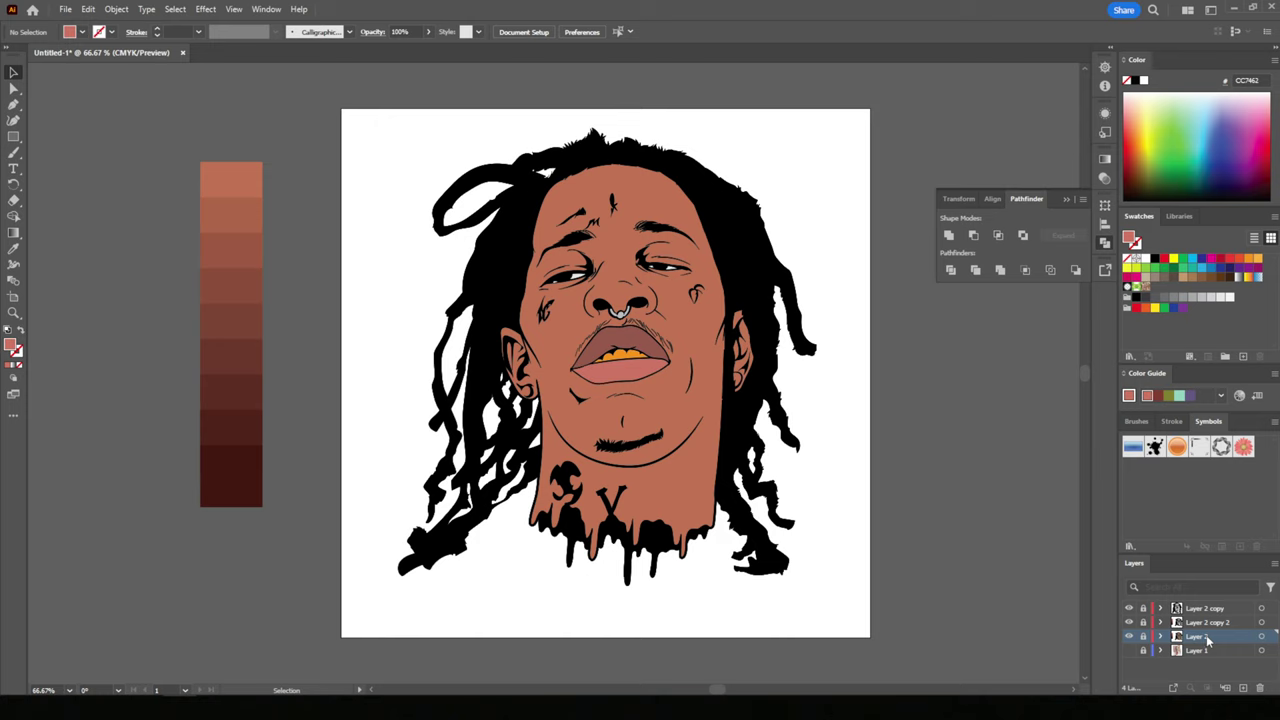
drag(1207, 640, 1241, 688)
drag(1200, 622, 1200, 652)
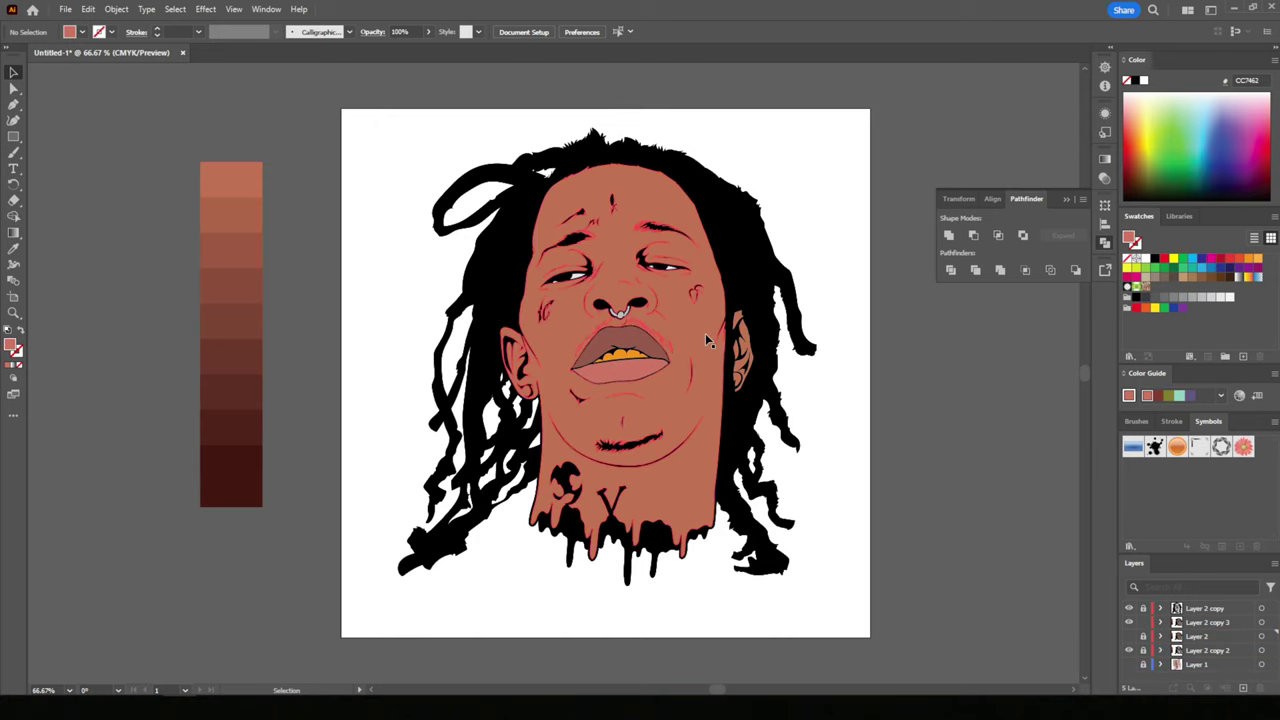
- Select and delete the brown skin fill with Magic Wand and Direct Selection, undoing each deletion
key(r)
key(y)
click(700, 388)
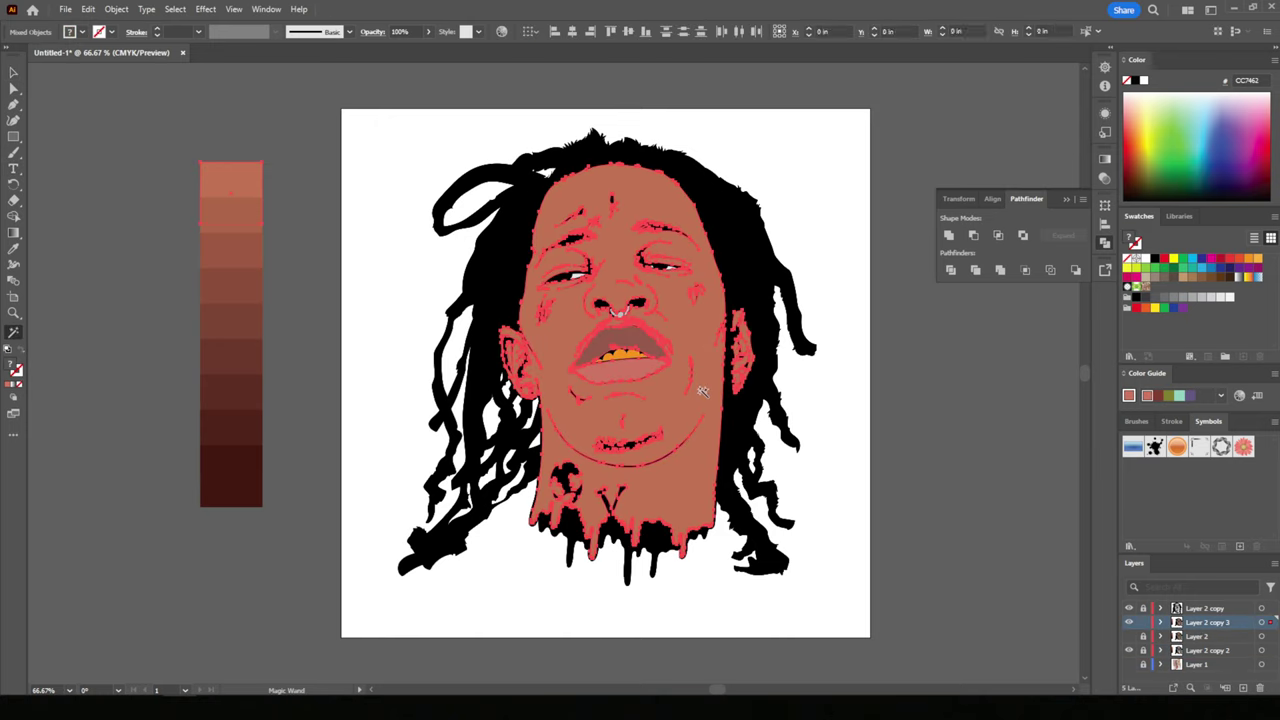
key(Delete)
key(ctrl+z)
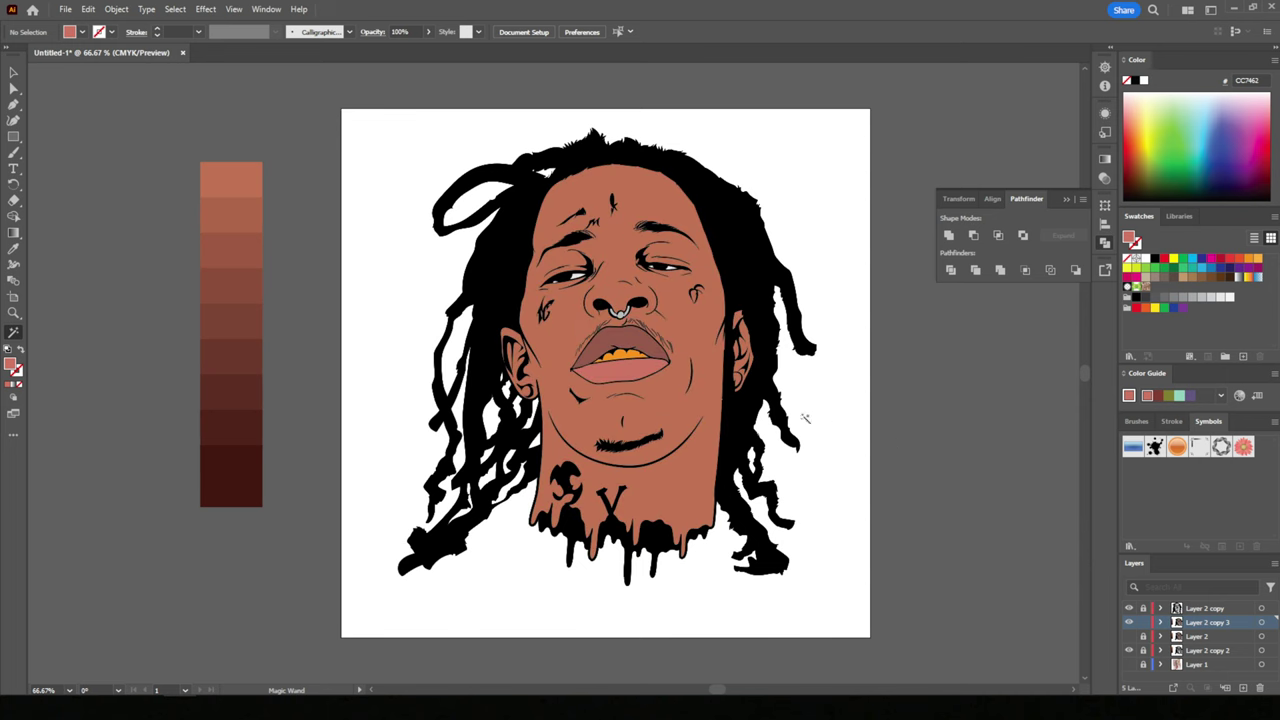
click(14, 88)
click(735, 400)
key(Delete)
key(ctrl+z)
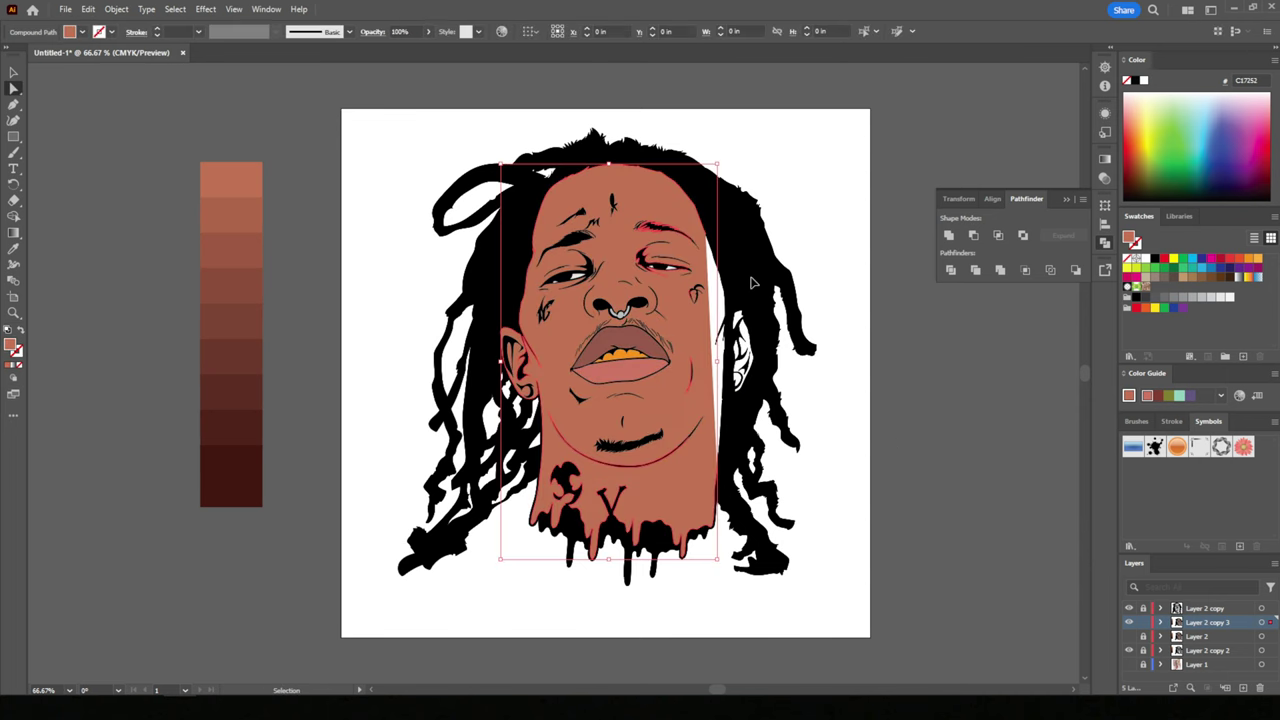
- Add new layers for the shadows, ending with Layer 6
key(ctrl+1)
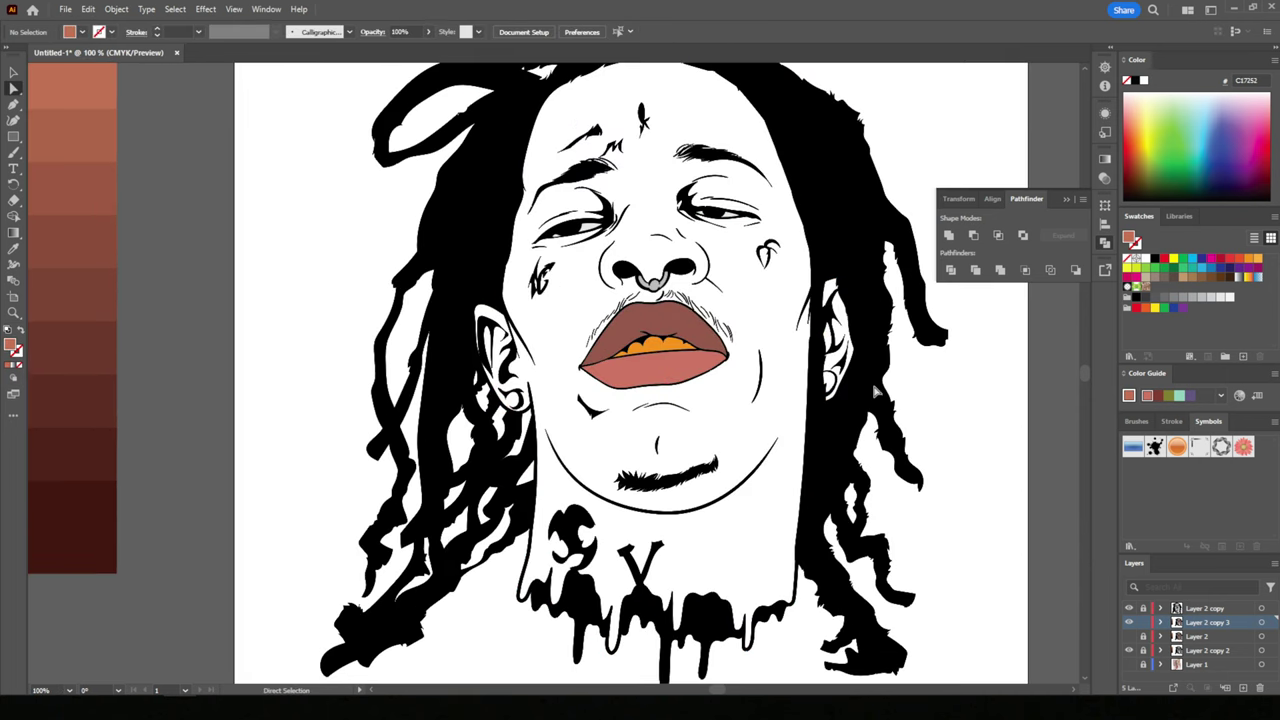
click(1129, 636)
click(1241, 688)
key(ctrl+minus)
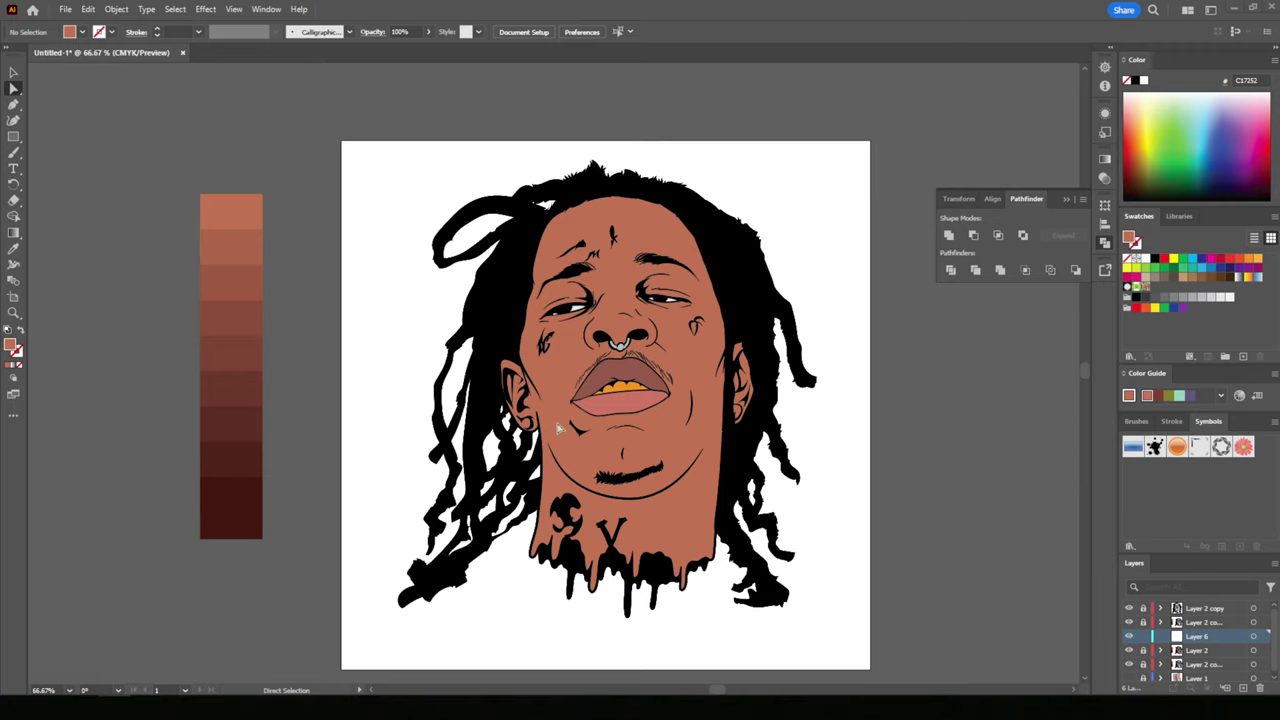
- Sample the darker brown from the swatch strip as fill and switch to the Pencil tool
key(i)
click(232, 340)
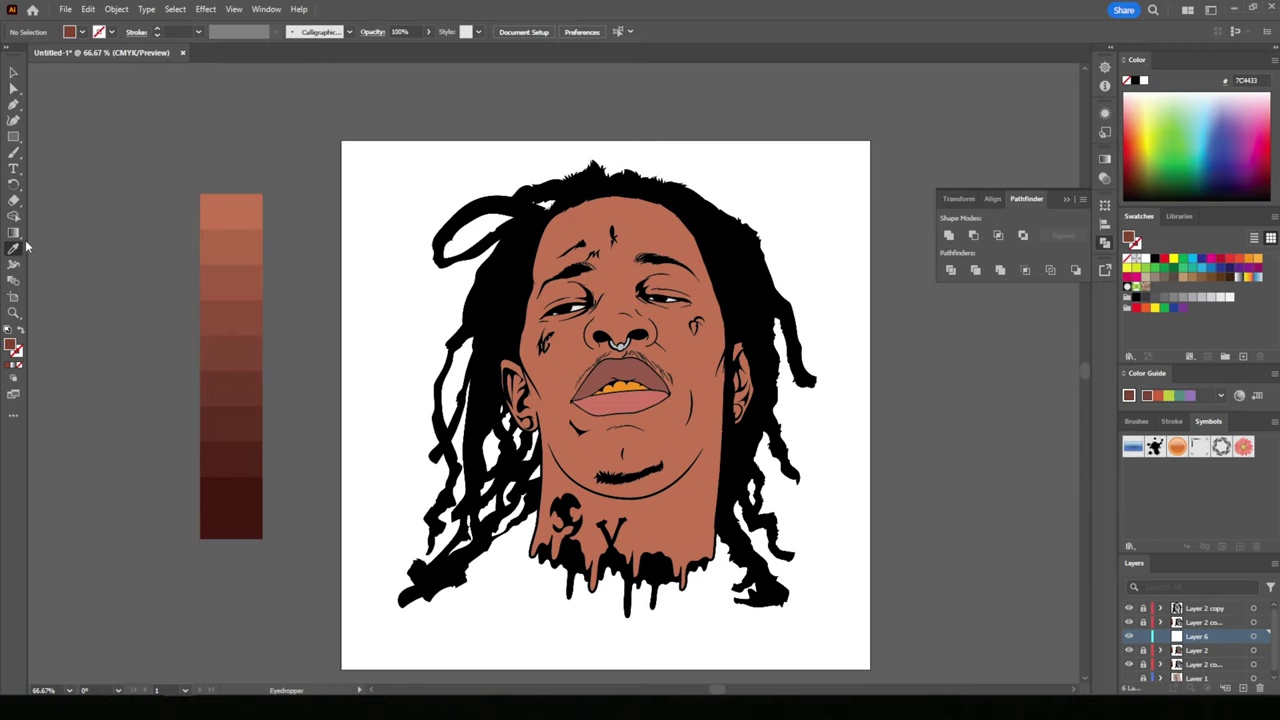
click(14, 152)
click(150, 185)
scroll(623, 523, up, 2)
scroll(623, 523, up, 2)
scroll(630, 503, up, 2)
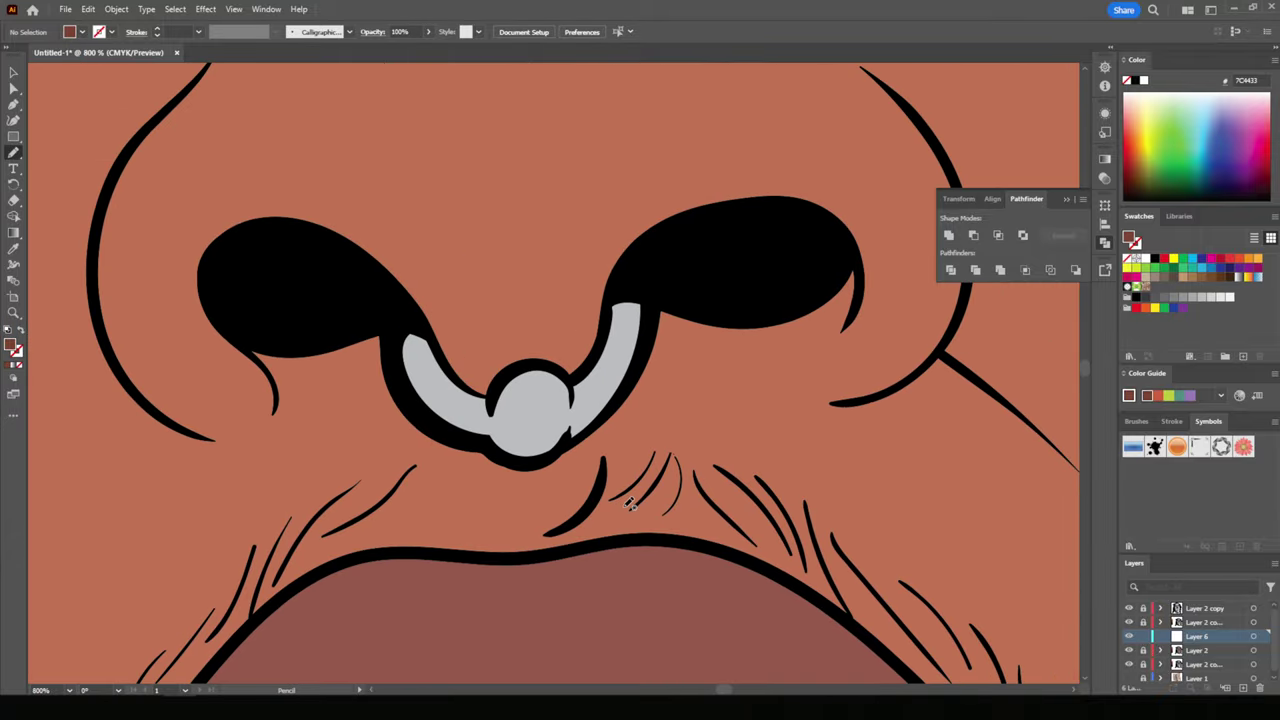
- Draw dark brown shadows under both nostrils and along the nose ring
mouse_move(588, 428)
mouse_down()
mouse_move(851, 366)
mouse_move(578, 306)
mouse_up()
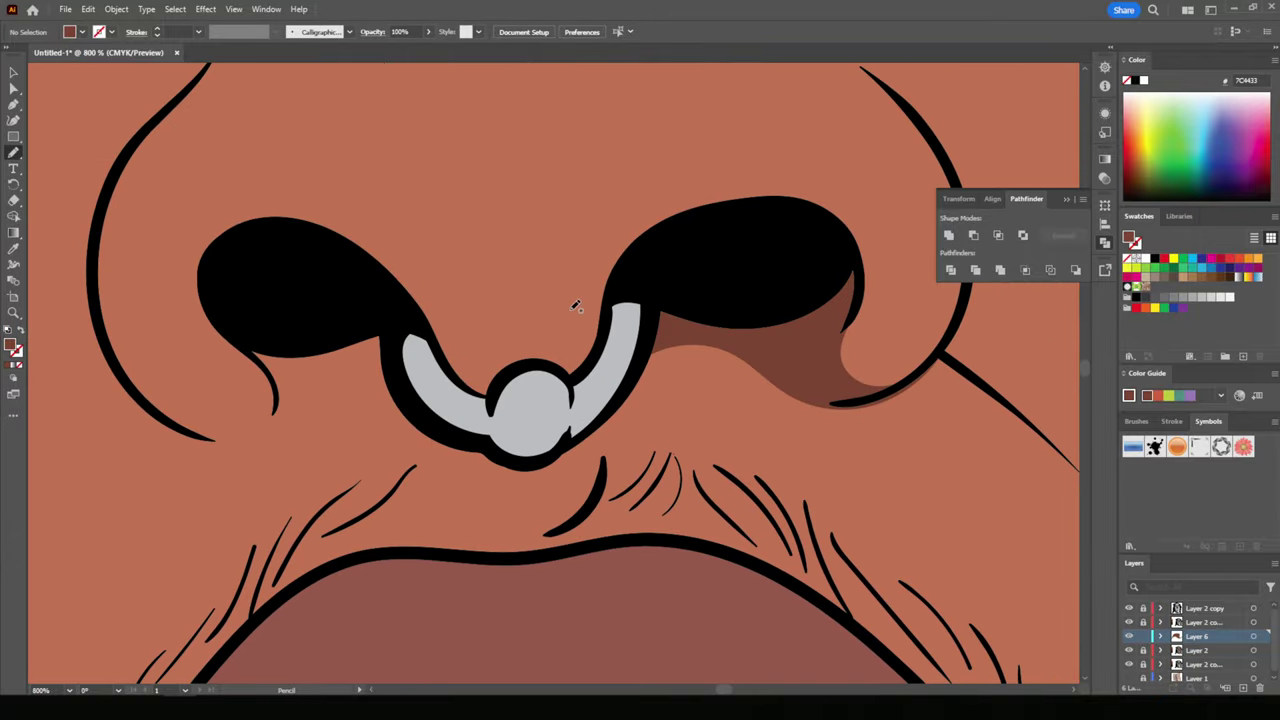
drag(226, 318, 432, 425)
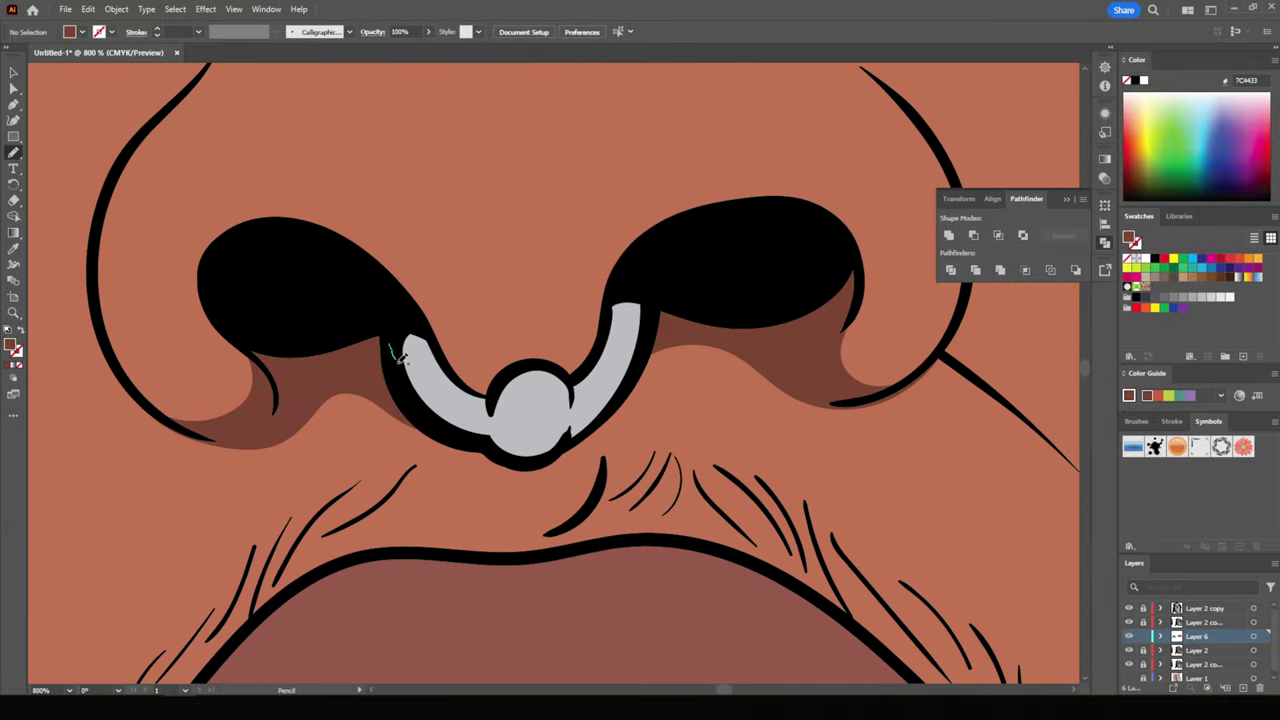
drag(390, 345, 522, 370)
scroll(674, 589, down, 4)
scroll(551, 540, down, 2)
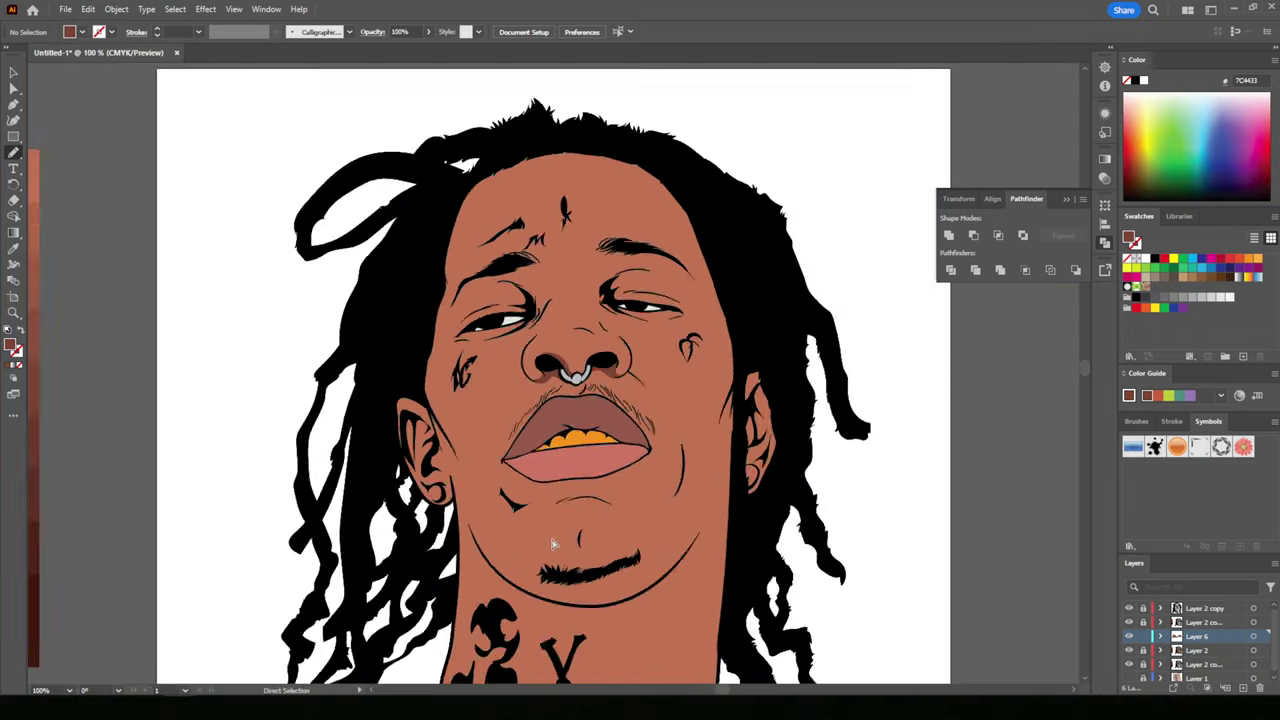
scroll(551, 540, down, 1)
click(14, 72)
click(580, 372)
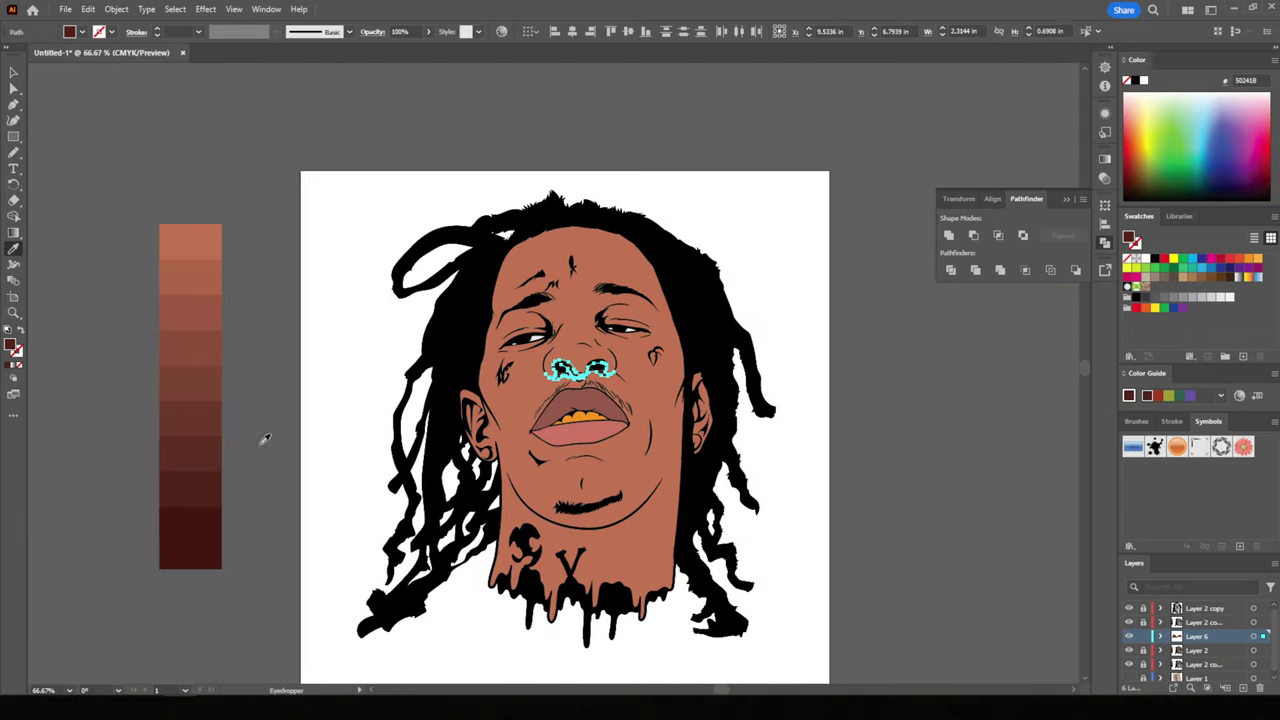
- Draw dark brown shadow shapes around the left eye and along the right eyelid
key(ctrl+equal)
key(ctrl+equal)
key(ctrl+equal)
scroll(326, 270, up, 3)
key(n)
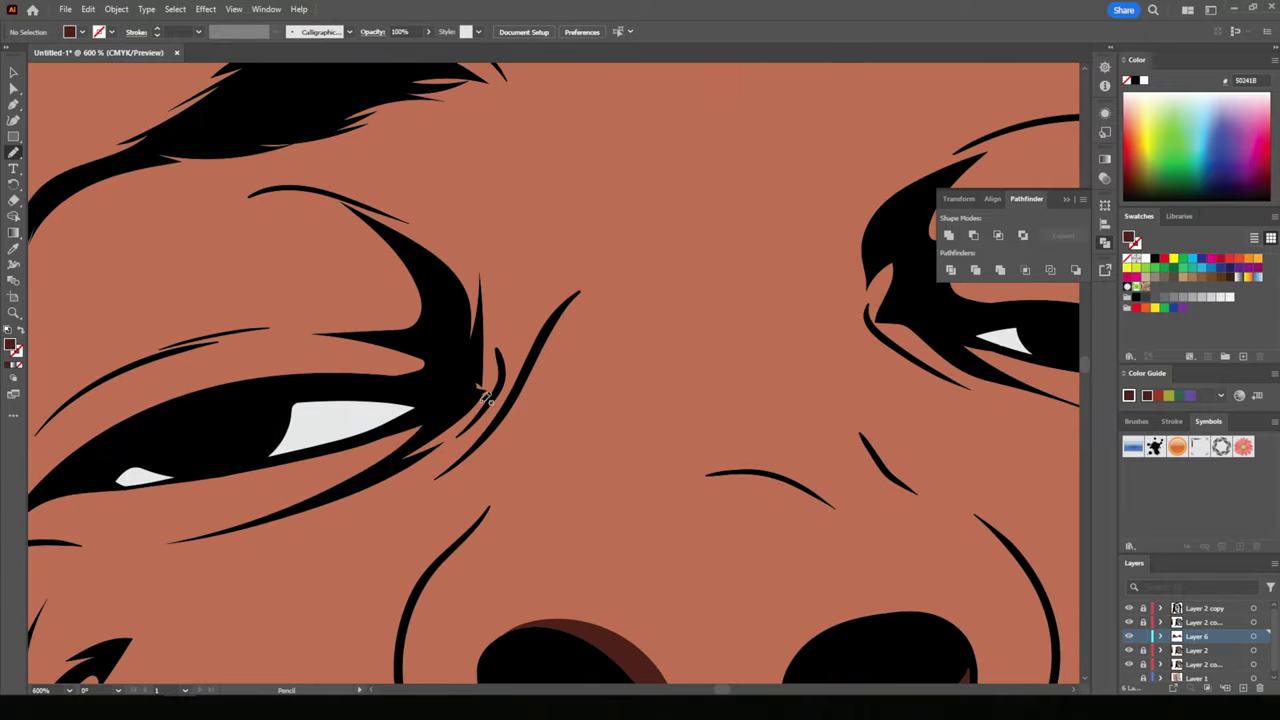
mouse_move(348, 490)
mouse_down()
mouse_move(264, 170)
mouse_move(365, 515)
mouse_up()
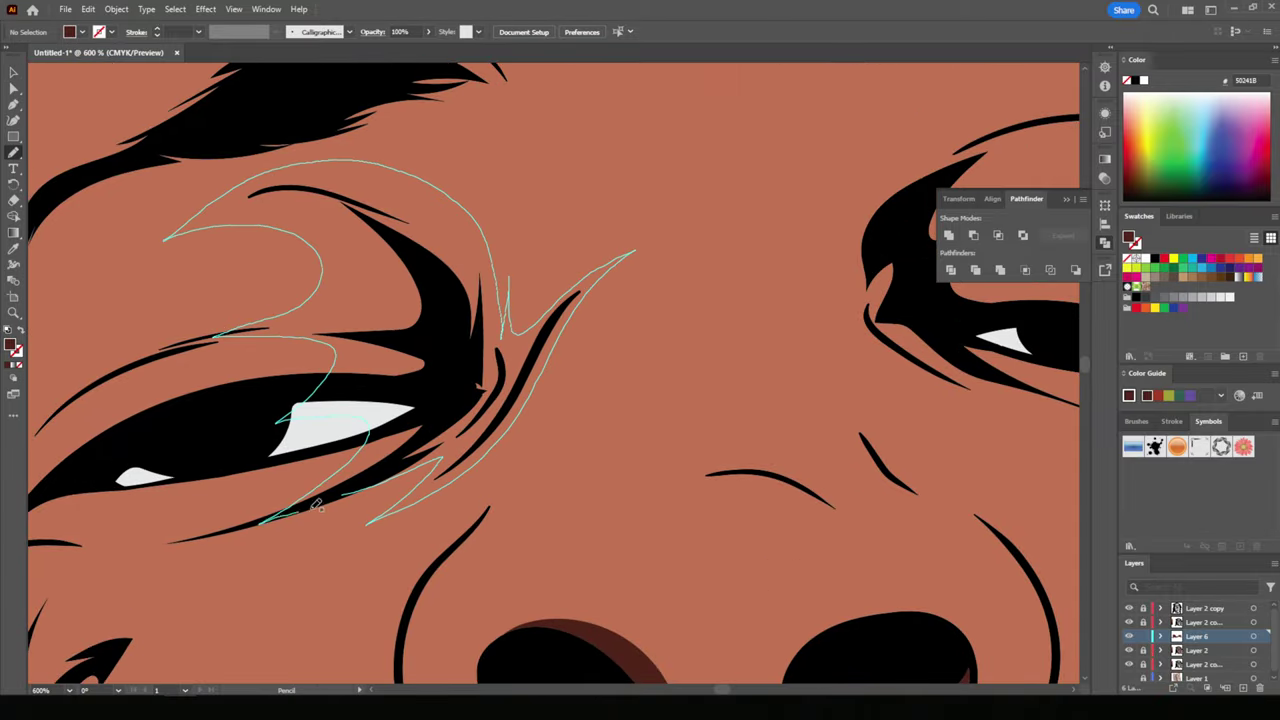
key(ctrl+minus)
key(ctrl+minus)
key(ctrl+minus)
key(ctrl+minus)
scroll(761, 561, up, 5)
scroll(761, 561, up, 3)
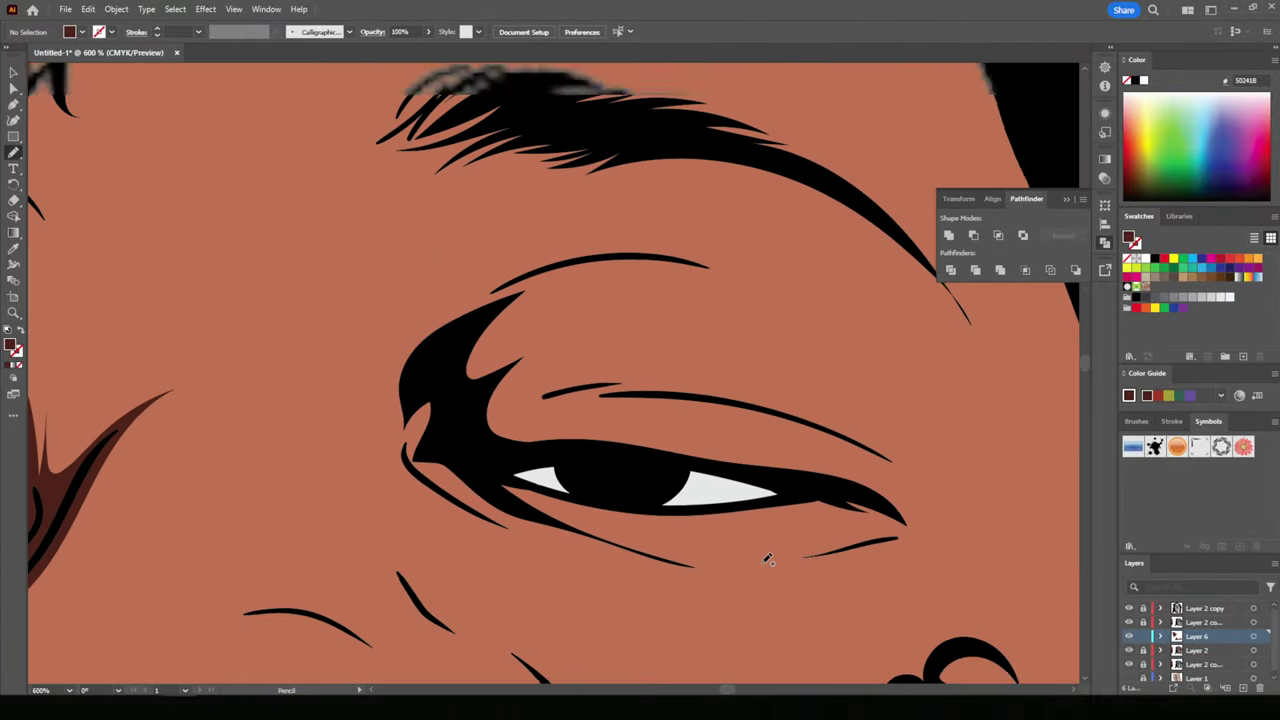
mouse_move(473, 485)
mouse_down()
mouse_move(637, 484)
mouse_move(629, 391)
mouse_move(783, 306)
mouse_move(445, 318)
mouse_move(380, 474)
mouse_move(540, 563)
mouse_move(746, 592)
mouse_move(595, 517)
mouse_up()
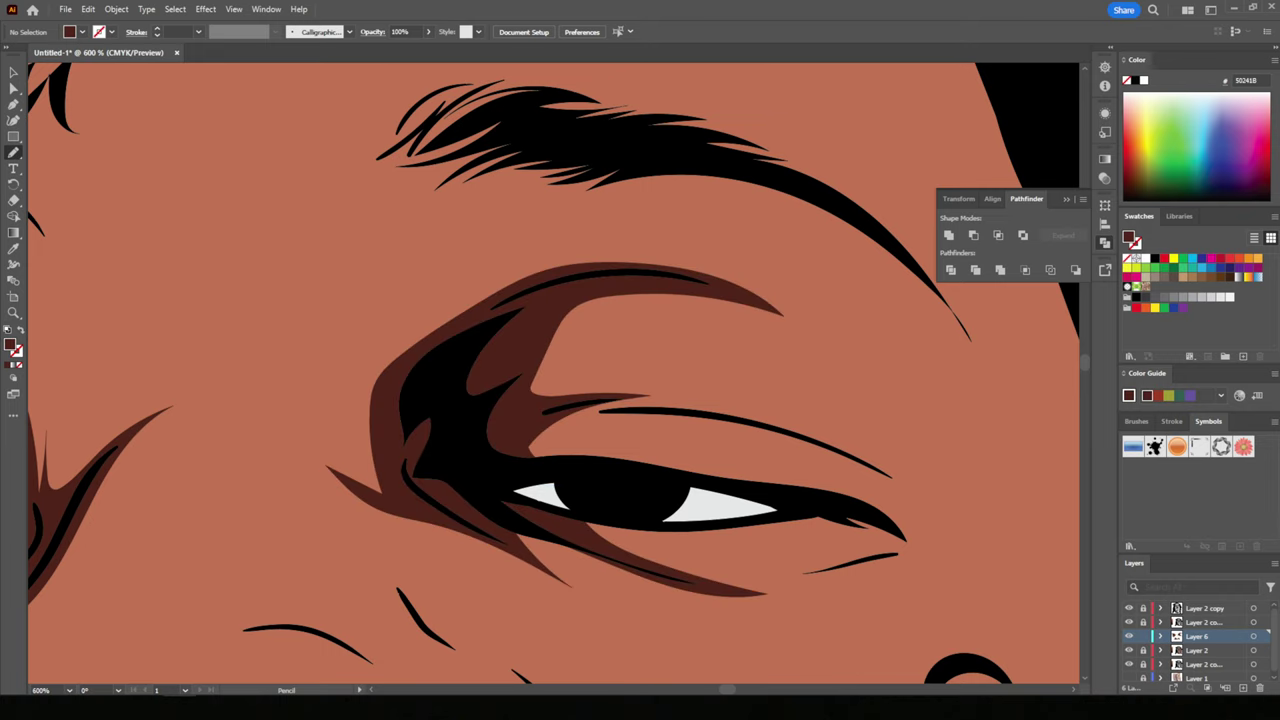
key(ctrl+1)
scroll(946, 615, up, 3)
scroll(923, 606, up, 3)
scroll(923, 606, up, 2)
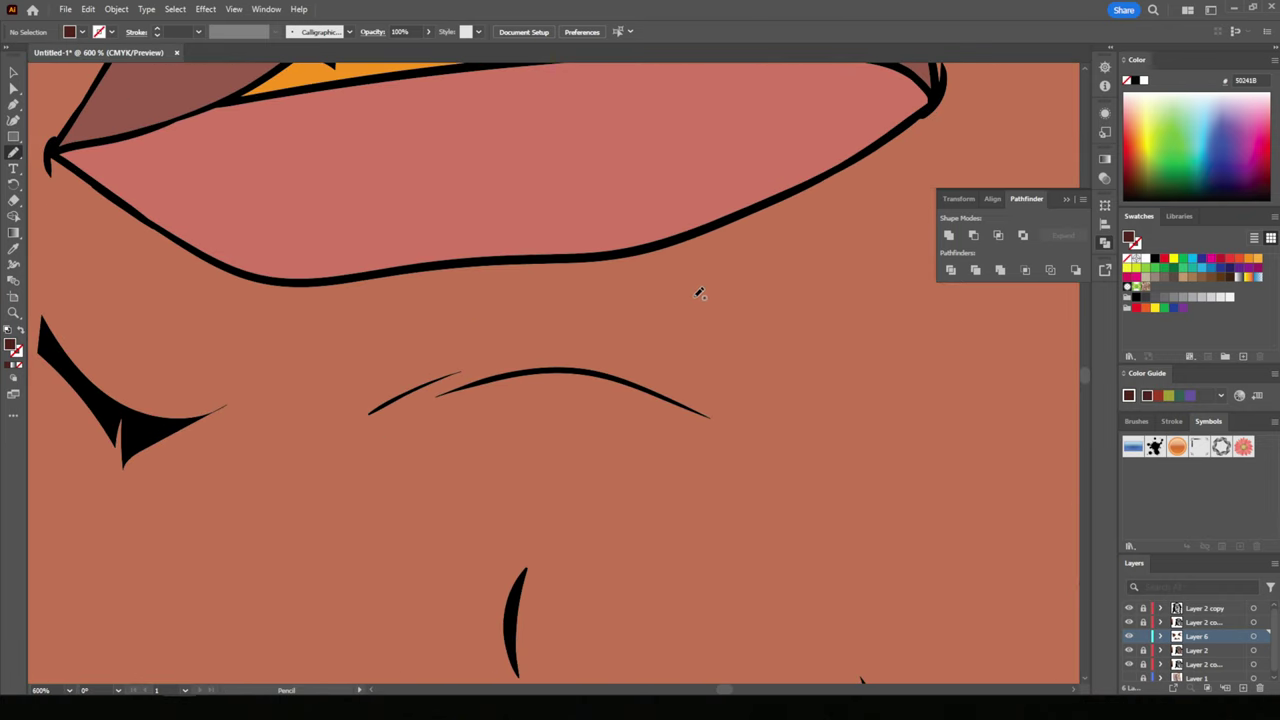
- Draw a dark brown shadow beneath the lower lip
mouse_move(700, 203)
mouse_down()
mouse_move(603, 268)
mouse_move(734, 426)
mouse_move(383, 430)
mouse_move(391, 380)
mouse_move(508, 232)
mouse_move(700, 203)
mouse_up()
key(ctrl+1)
scroll(330, 400, up, 3)
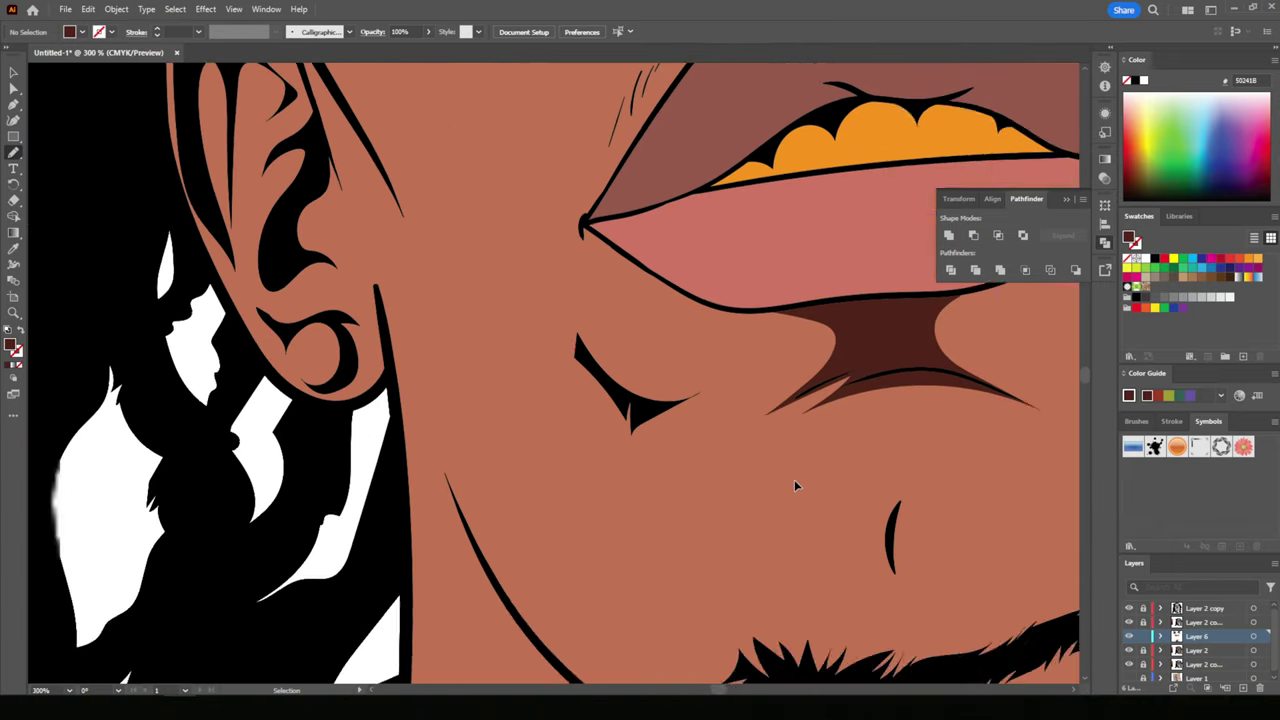
scroll(247, 226, up, 1)
- Shade the insides and lower edges of both ears in dark brown
mouse_move(247, 226)
mouse_down()
mouse_move(286, 343)
mouse_move(257, 190)
mouse_up()
mouse_move(280, 252)
mouse_down()
mouse_move(300, 250)
mouse_move(342, 285)
mouse_move(323, 420)
mouse_move(395, 395)
mouse_move(343, 143)
mouse_move(310, 100)
mouse_up()
key(ctrl+0)
scroll(540, 400, up, 3)
scroll(500, 320, up, 1)
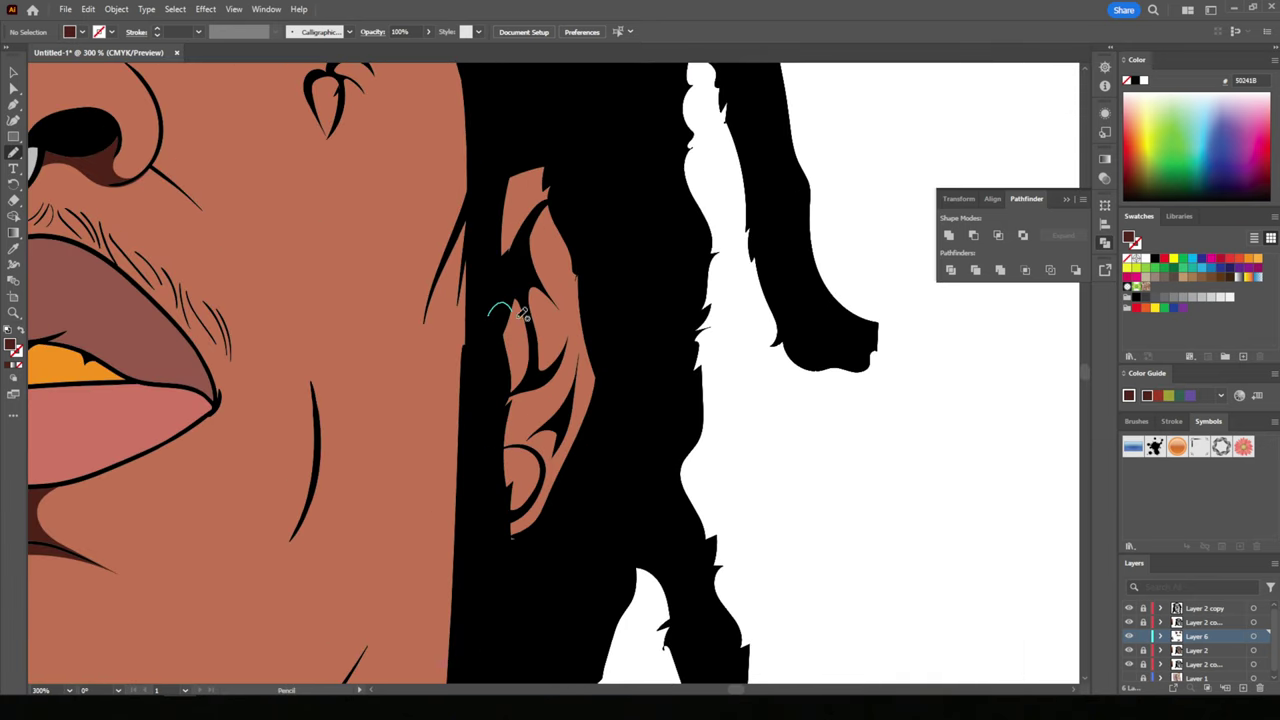
mouse_move(490, 312)
mouse_down()
mouse_move(580, 303)
mouse_move(491, 331)
mouse_up()
mouse_move(575, 335)
mouse_down()
mouse_move(563, 414)
mouse_move(600, 363)
mouse_up()
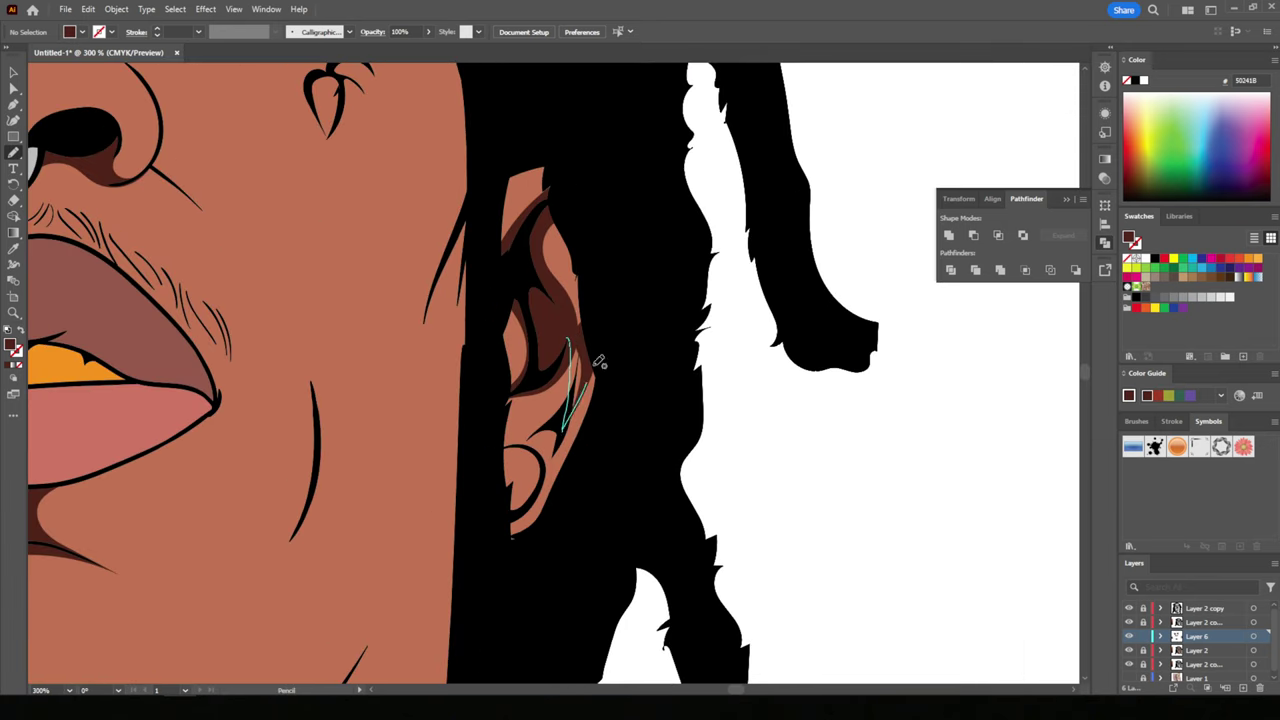
- Draw dark brown shadows along the left jaw and around the chin beard
key(ctrl+0)
scroll(603, 594, up, 2)
scroll(606, 598, up, 2)
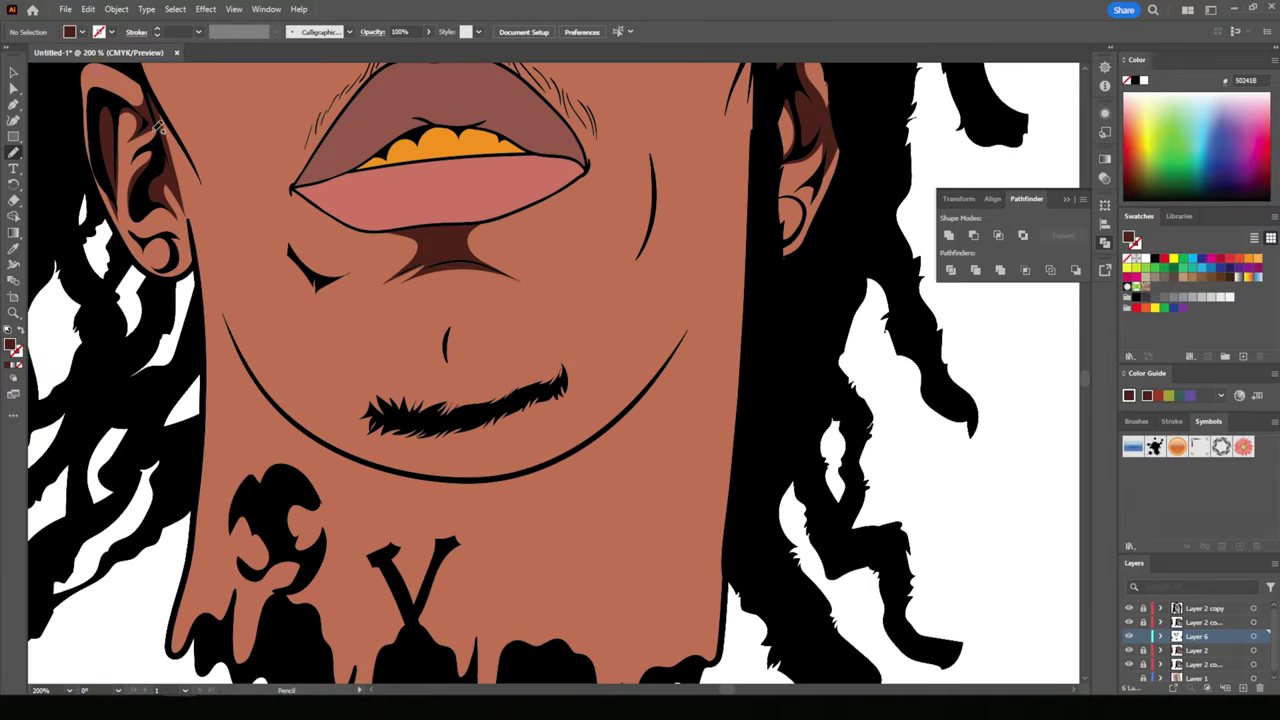
mouse_move(152, 128)
mouse_down()
mouse_move(208, 343)
mouse_move(200, 520)
mouse_move(182, 590)
mouse_move(252, 410)
mouse_move(435, 500)
mouse_move(480, 465)
mouse_move(371, 410)
mouse_move(212, 226)
mouse_move(184, 242)
mouse_up()
key(ctrl+0)
key(ctrl+1)
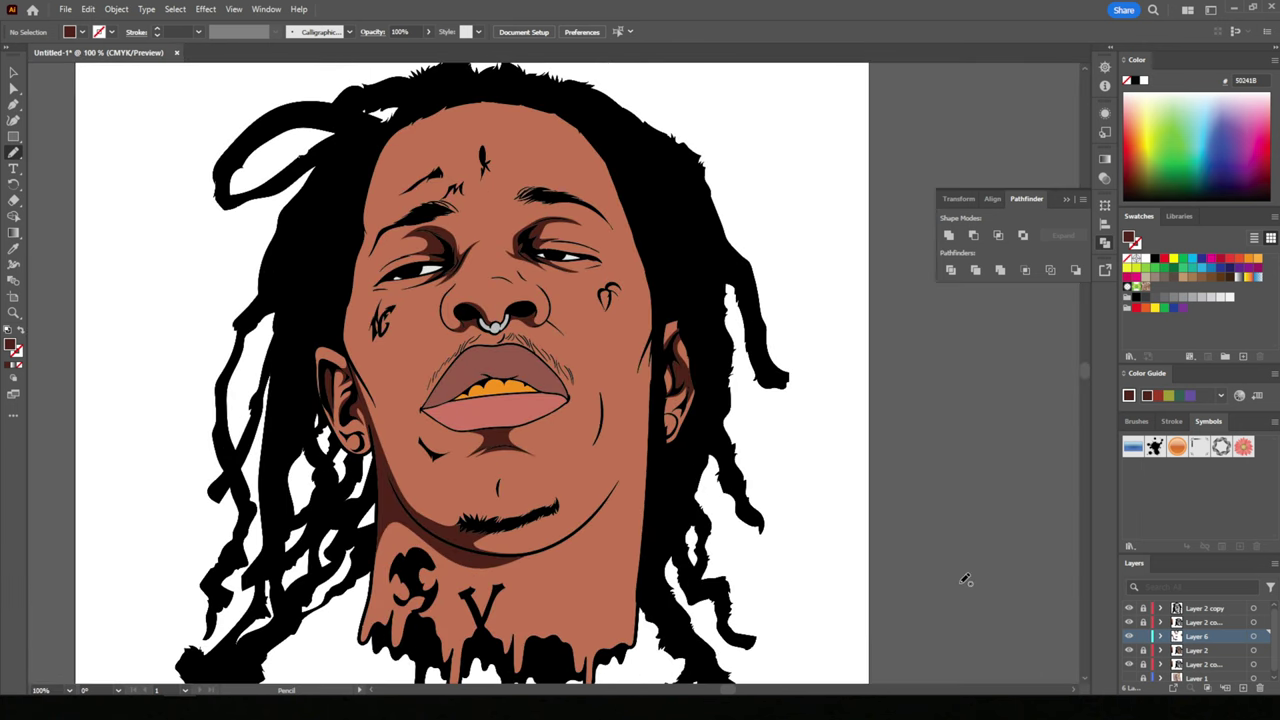
scroll(671, 506, up, 1)
scroll(671, 506, up, 2)
mouse_move(367, 428)
mouse_down()
mouse_move(405, 420)
mouse_move(418, 362)
mouse_move(374, 337)
mouse_move(140, 412)
mouse_up()
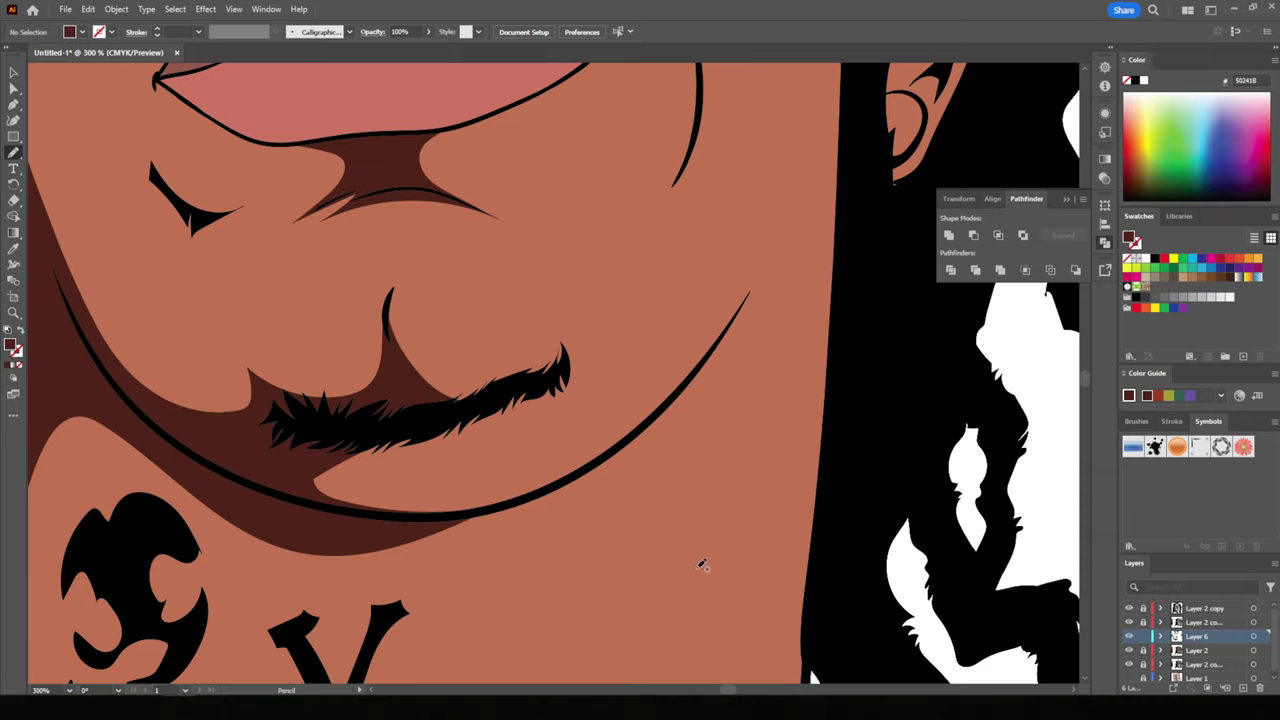
- Shade the left temple, then add a new Layer 7 and make it active
key(ctrl+0)
scroll(780, 551, up, 1)
scroll(306, 351, up, 2)
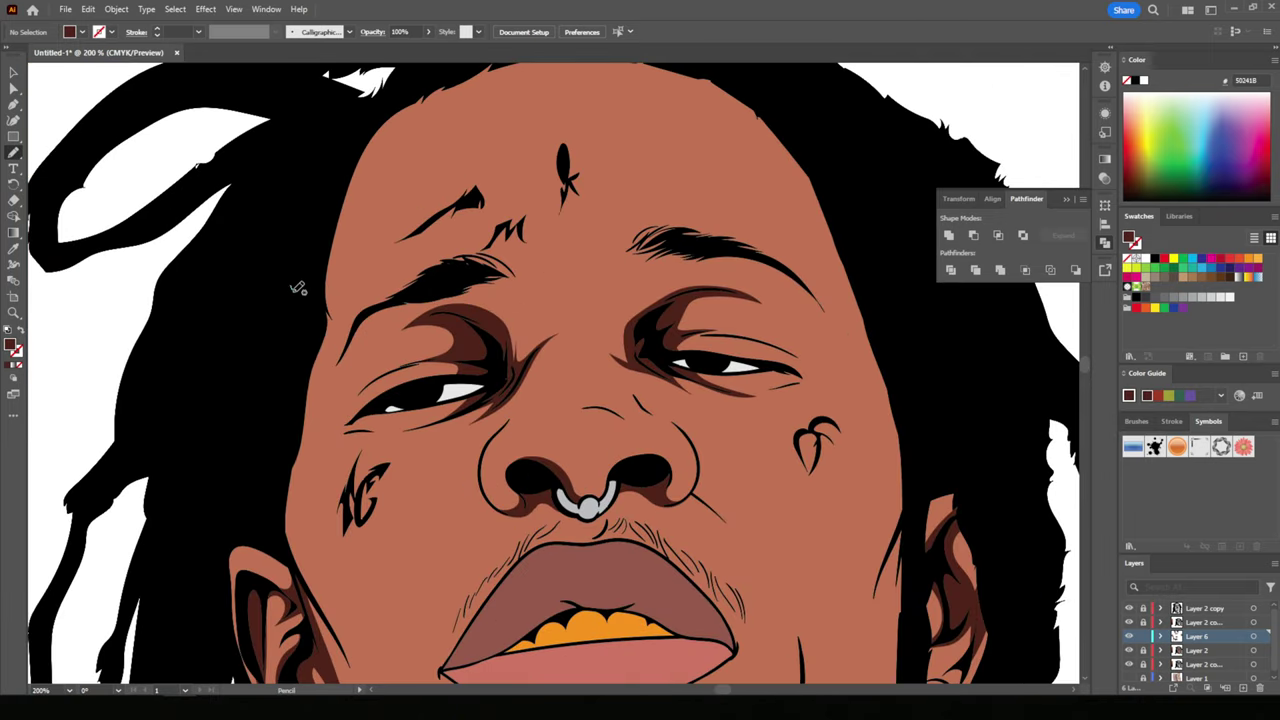
mouse_move(292, 287)
mouse_down()
mouse_move(338, 374)
mouse_move(302, 138)
mouse_up()
scroll(820, 660, down, 2)
scroll(820, 665, down, 1)
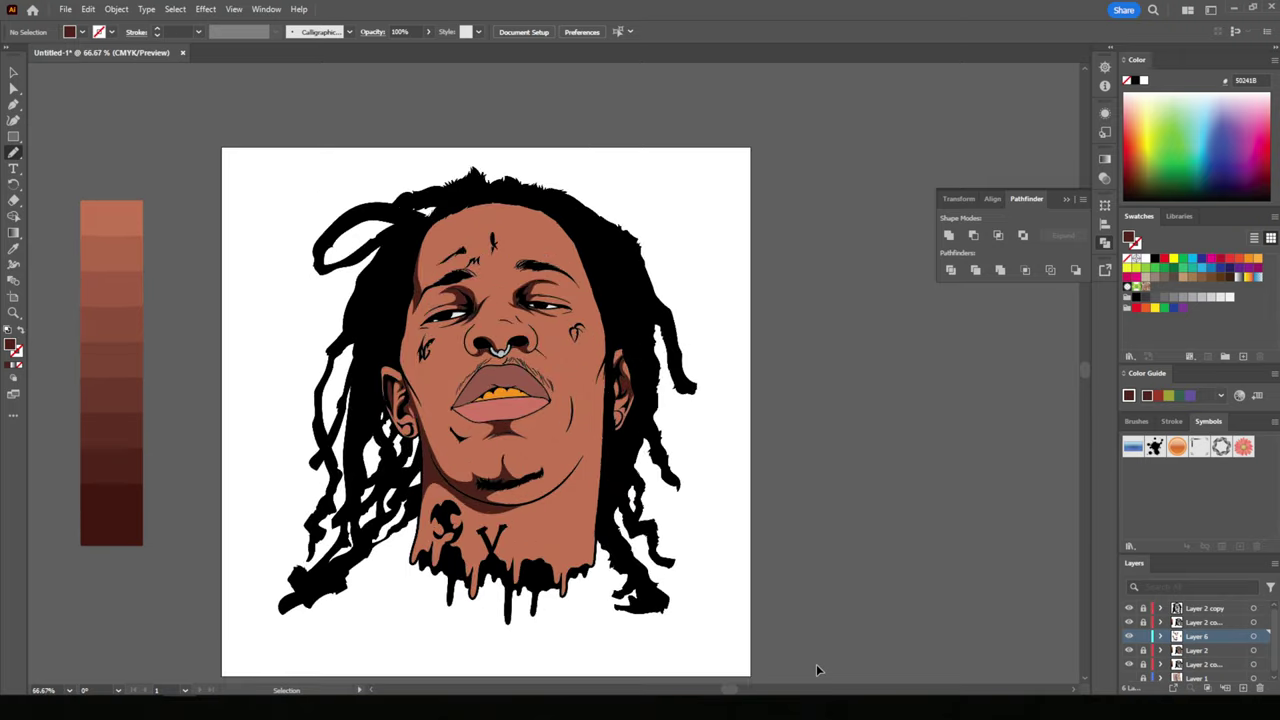
scroll(843, 655, up, 1)
click(1197, 650)
click(1242, 688)
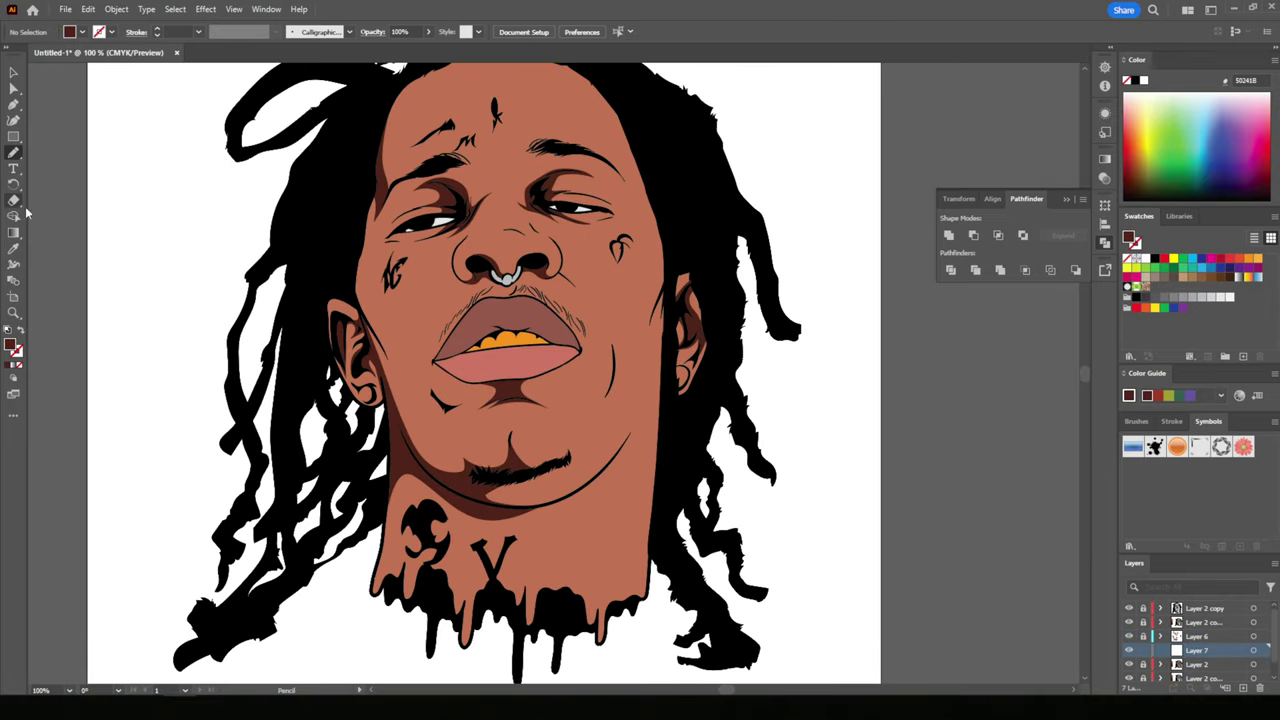
- Sample a medium brown as fill and return to the Pencil tool
key(ctrl+0)
click(13, 248)
click(191, 347)
key(n)
scroll(600, 517, up, 4)
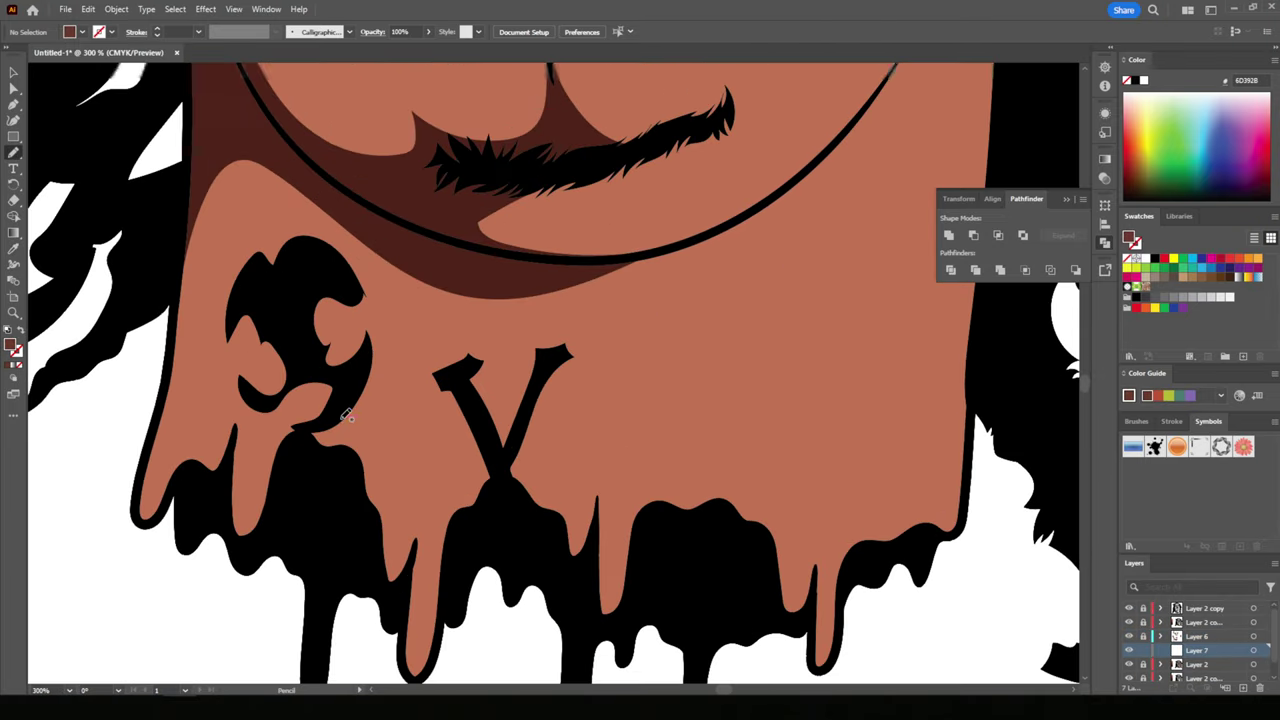
- Draw a medium brown shading shape along the left edge of the neck
mouse_move(203, 152)
mouse_down()
mouse_move(160, 415)
mouse_move(396, 548)
mouse_up()
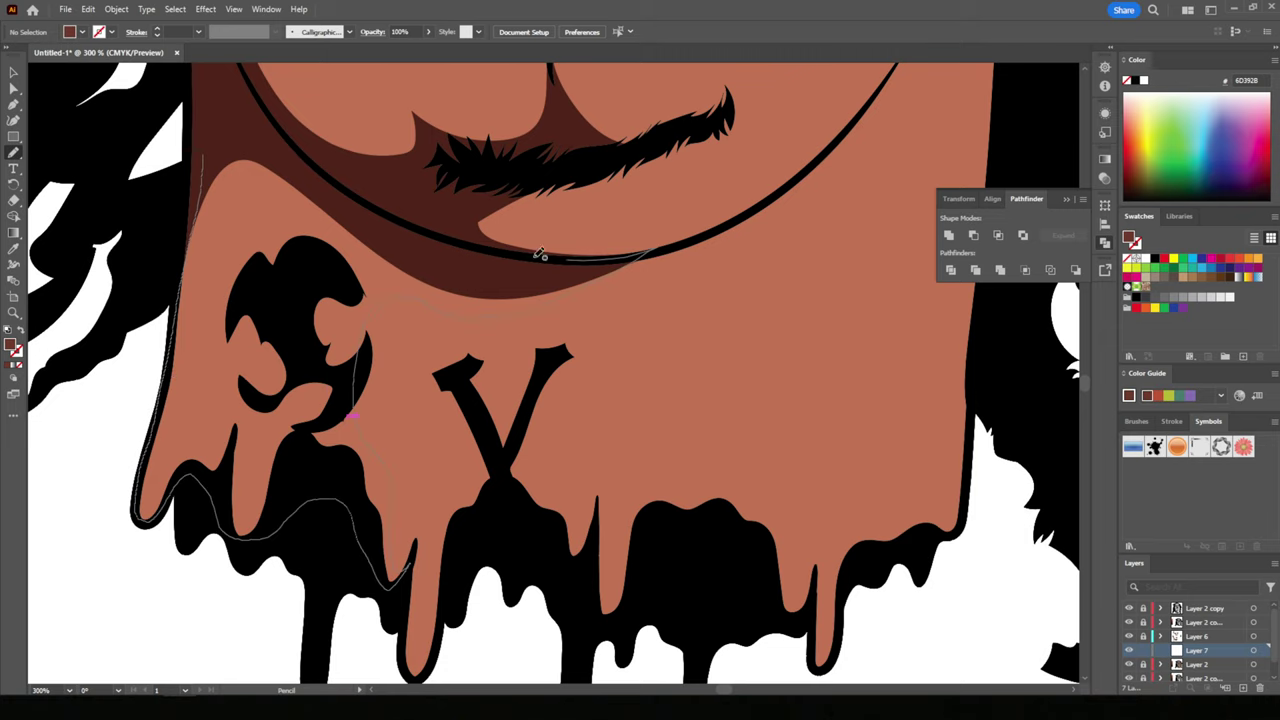
drag(396, 548, 540, 254)
key(ctrl+minus)
key(ctrl+0)
scroll(749, 437, up, 5)
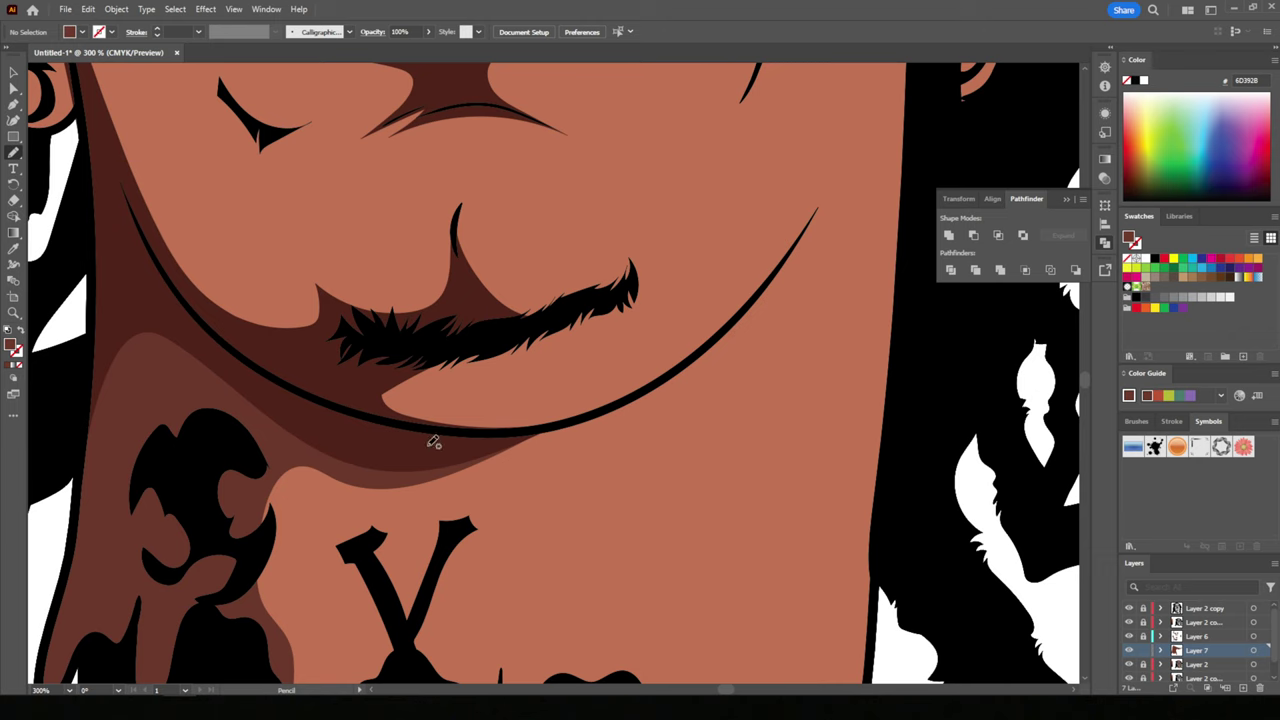
- Add medium brown shadows along the jaw line and beside the chin cleft
drag(425, 460, 443, 397)
key(ctrl+minus)
key(ctrl+0)
scroll(613, 548, up, 5)
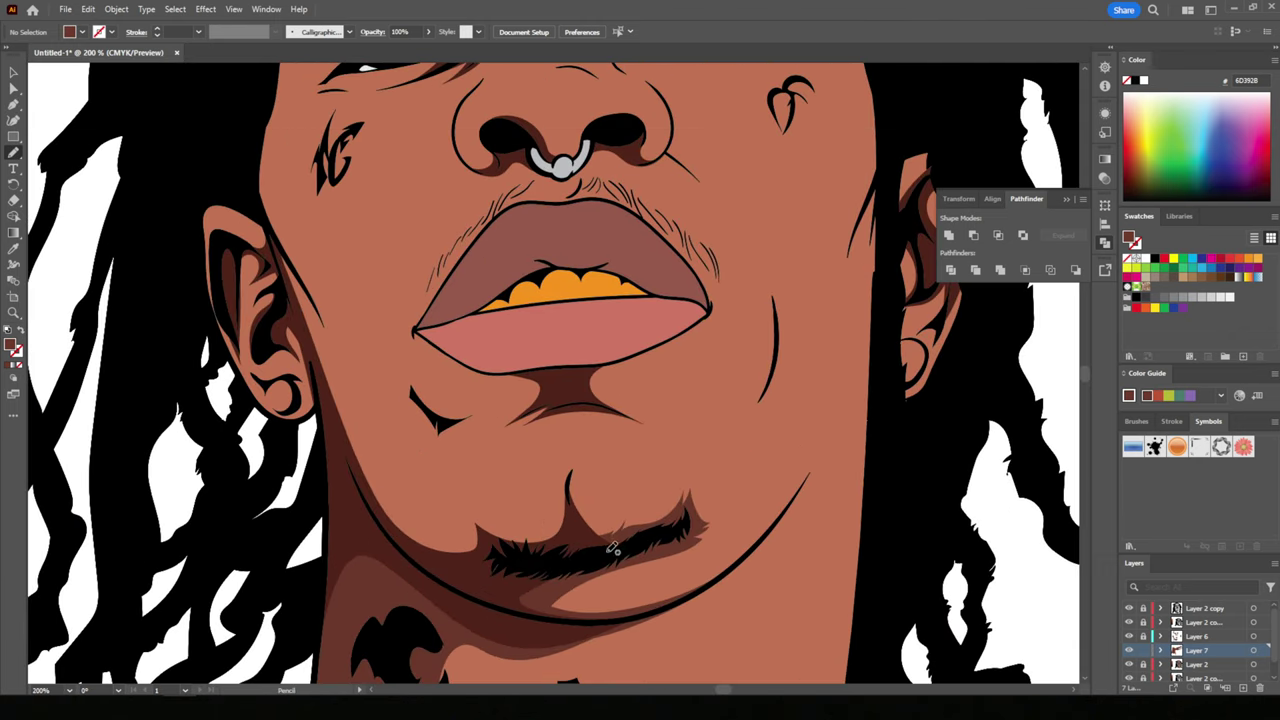
mouse_move(613, 548)
mouse_down()
mouse_move(580, 515)
mouse_move(512, 541)
mouse_up()
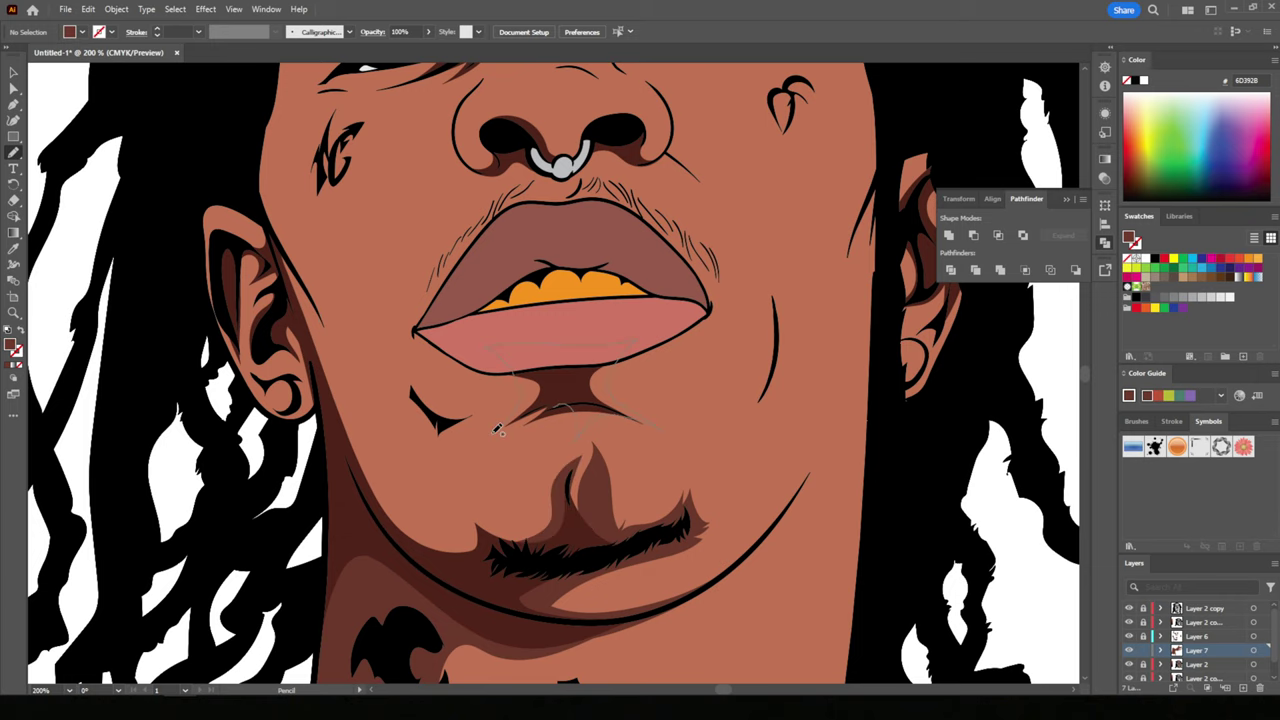
scroll(497, 428, up, 3)
scroll(497, 428, up, 2)
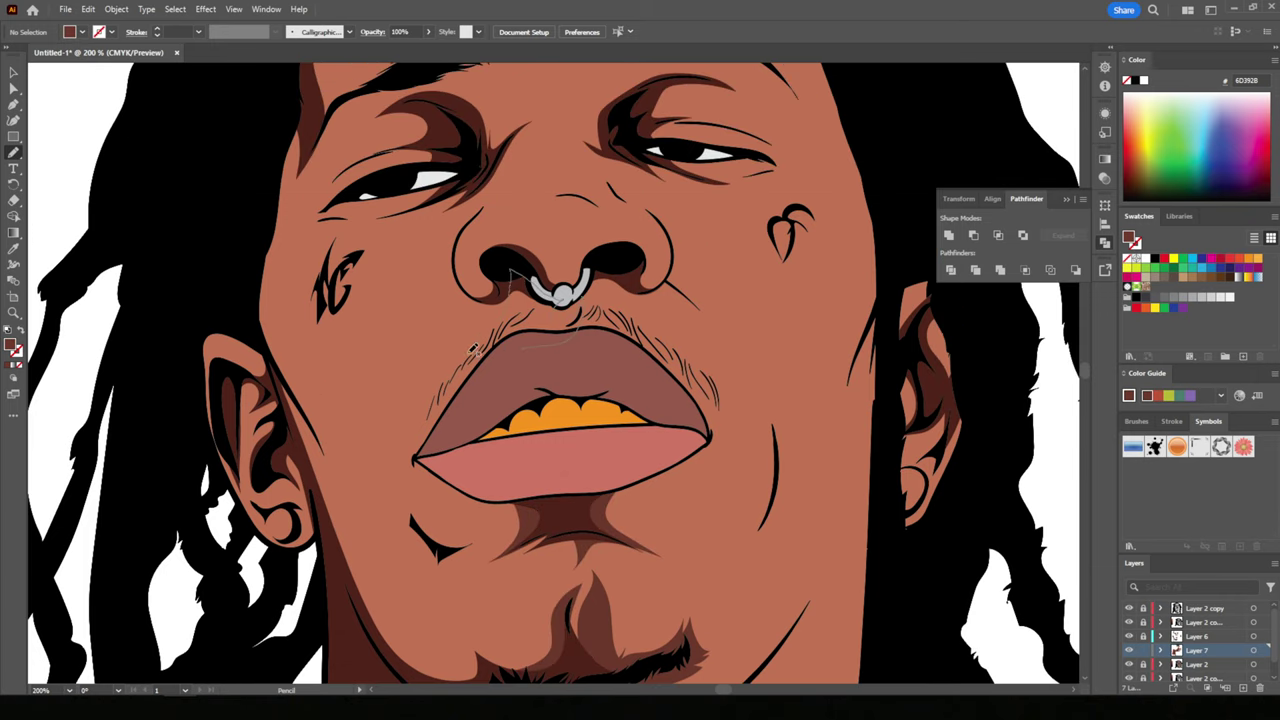
- Draw a closed shadow shape above the nose ring
key(ctrl+0)
scroll(545, 460, up, 5)
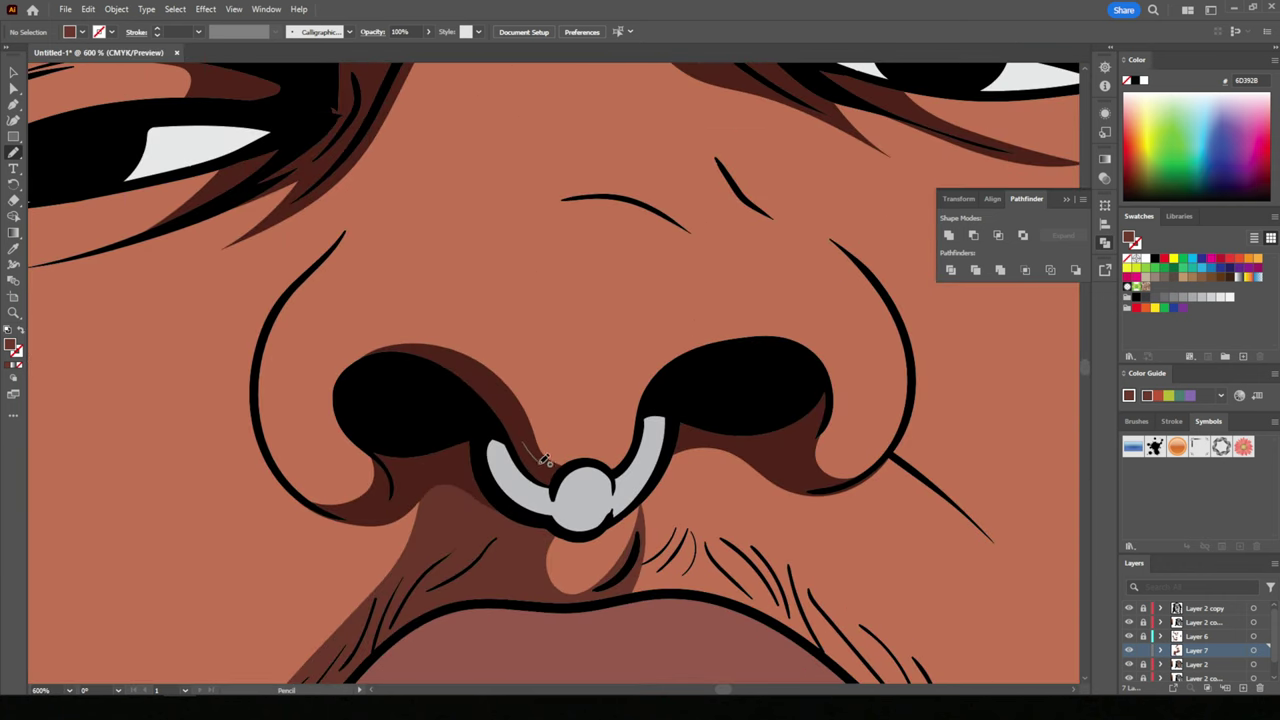
drag(541, 459, 589, 391)
drag(541, 344, 437, 472)
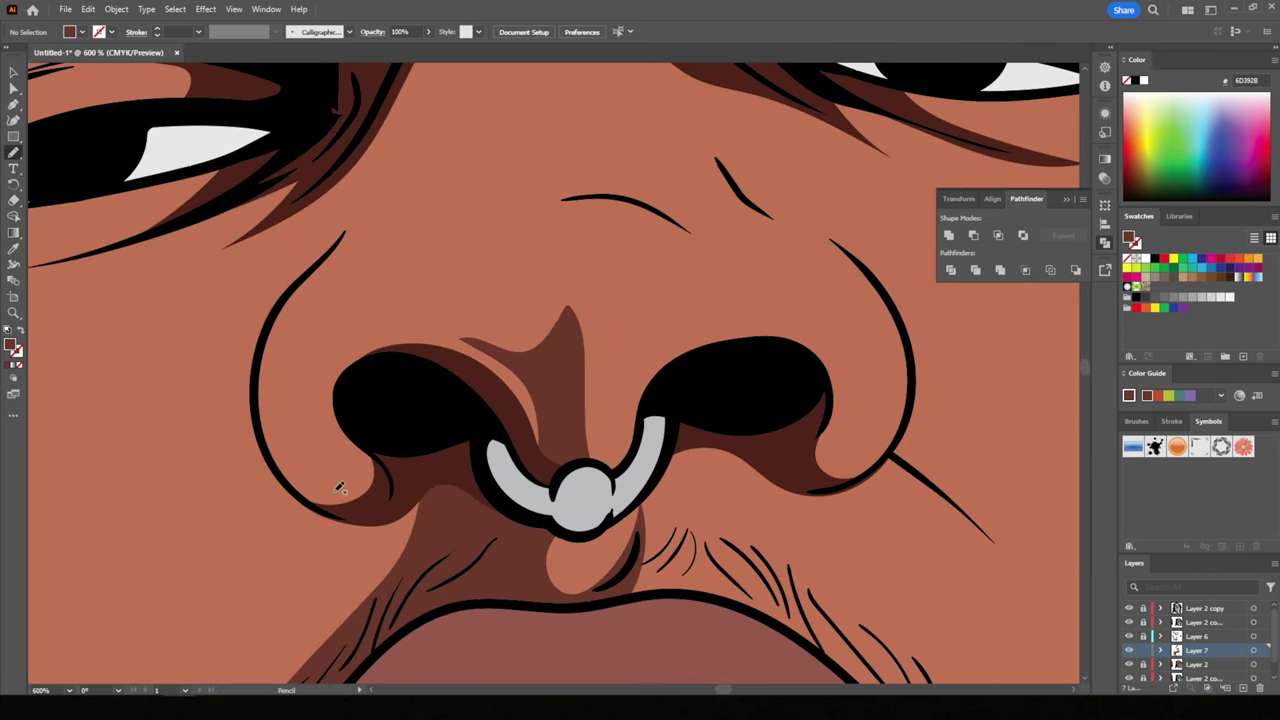
- Deepen the left eye socket and inner brow with medium brown shadow shapes
scroll(338, 489, up, 3)
scroll(314, 426, up, 3)
drag(355, 370, 537, 189)
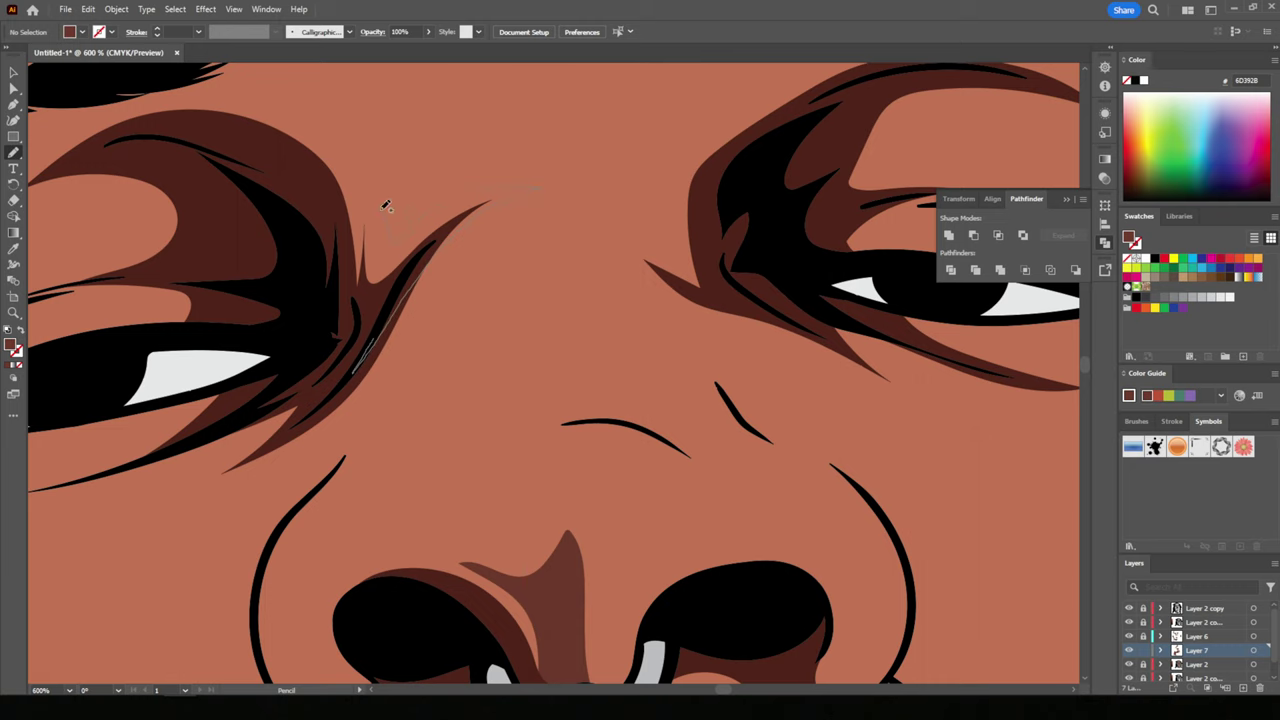
drag(242, 80, 300, 288)
scroll(300, 288, down, 3)
scroll(498, 368, down, 3)
scroll(498, 368, up, 5)
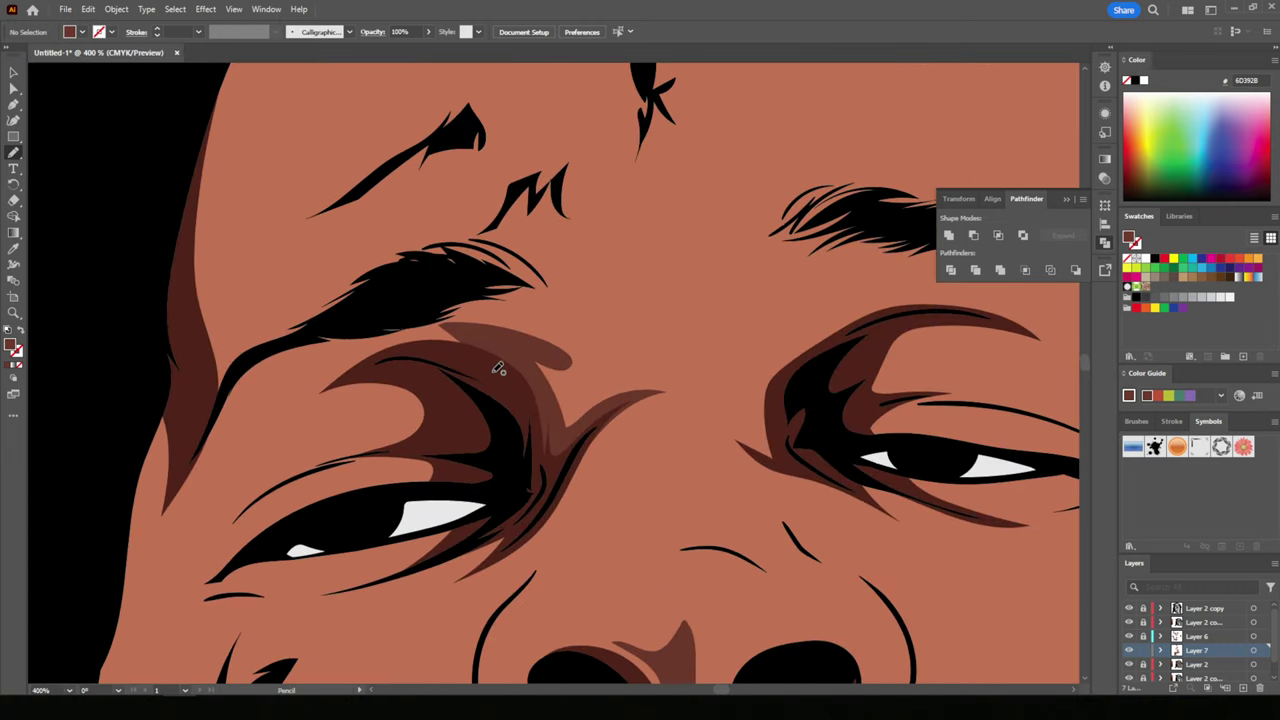
mouse_move(590, 363)
mouse_down()
mouse_move(371, 300)
mouse_move(214, 394)
mouse_up()
scroll(214, 394, up, 3)
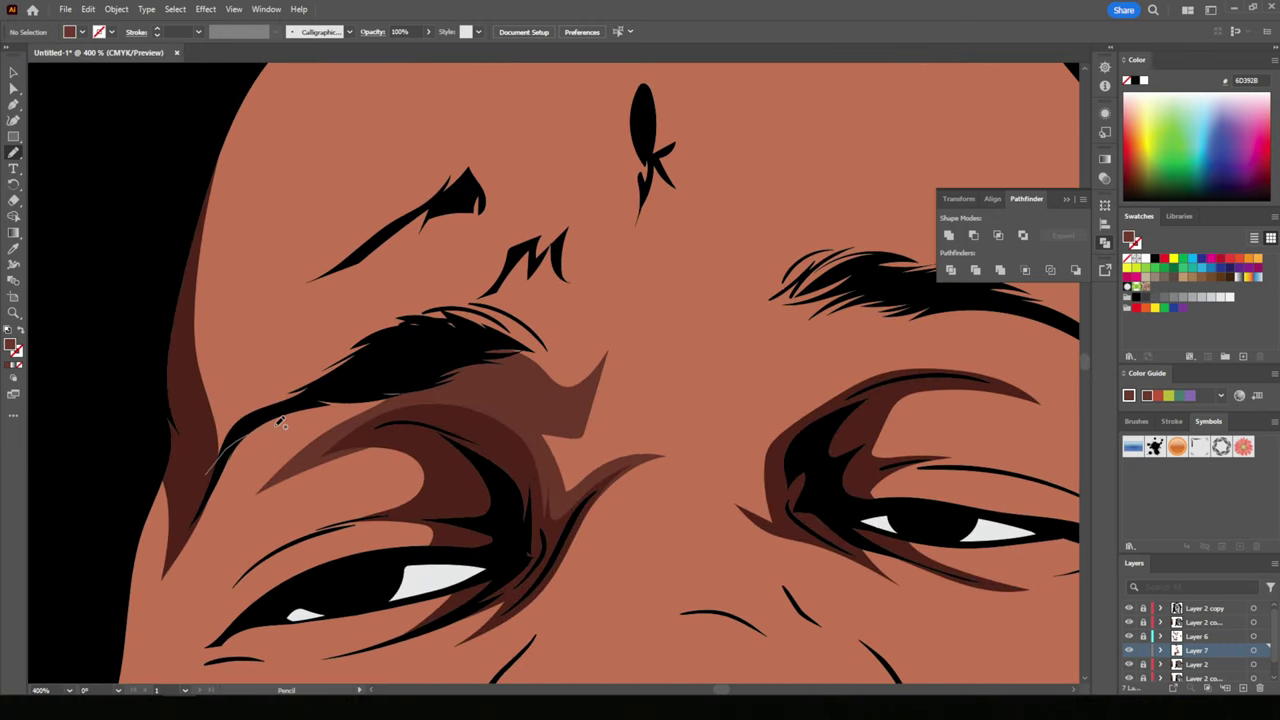
drag(282, 422, 452, 313)
- Finish the chin and jaw shadow stroke, then add a new Layer 8
key(ctrl+minus)
key(ctrl+minus)
key(ctrl+minus)
key(ctrl+minus)
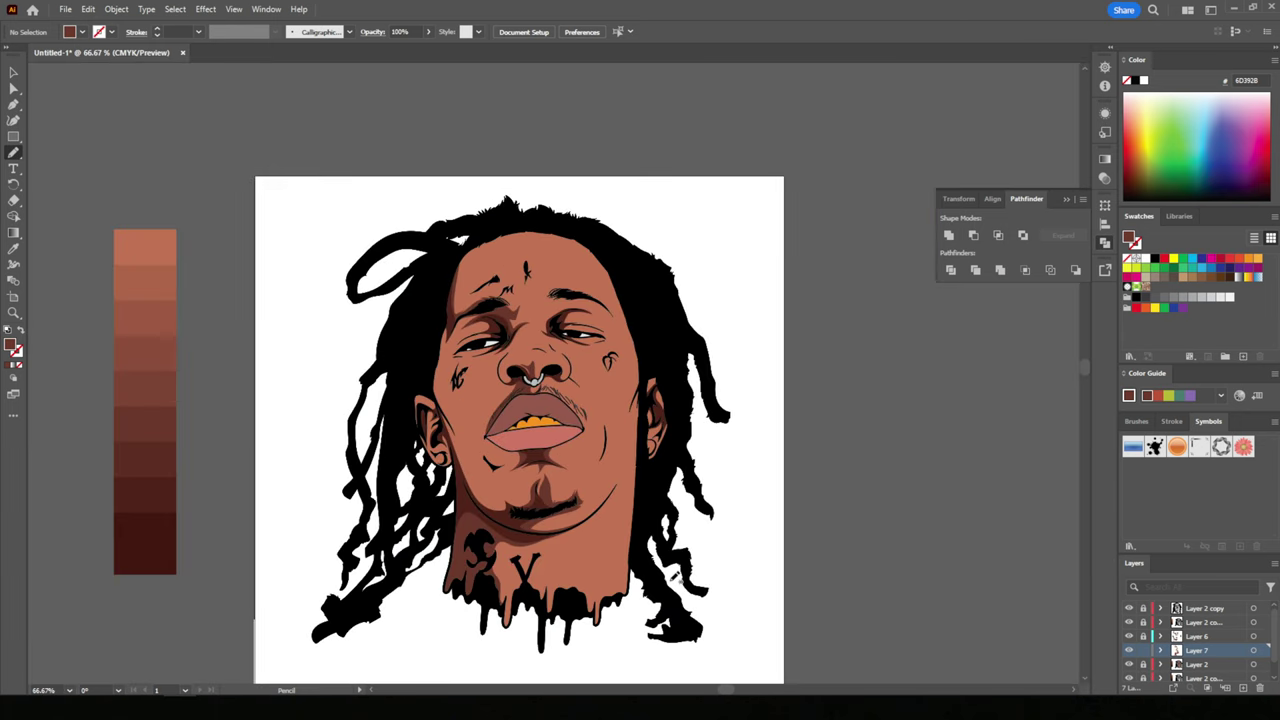
key(ctrl+plus)
key(ctrl+plus)
scroll(640, 370, left, 1)
key(ctrl+plus)
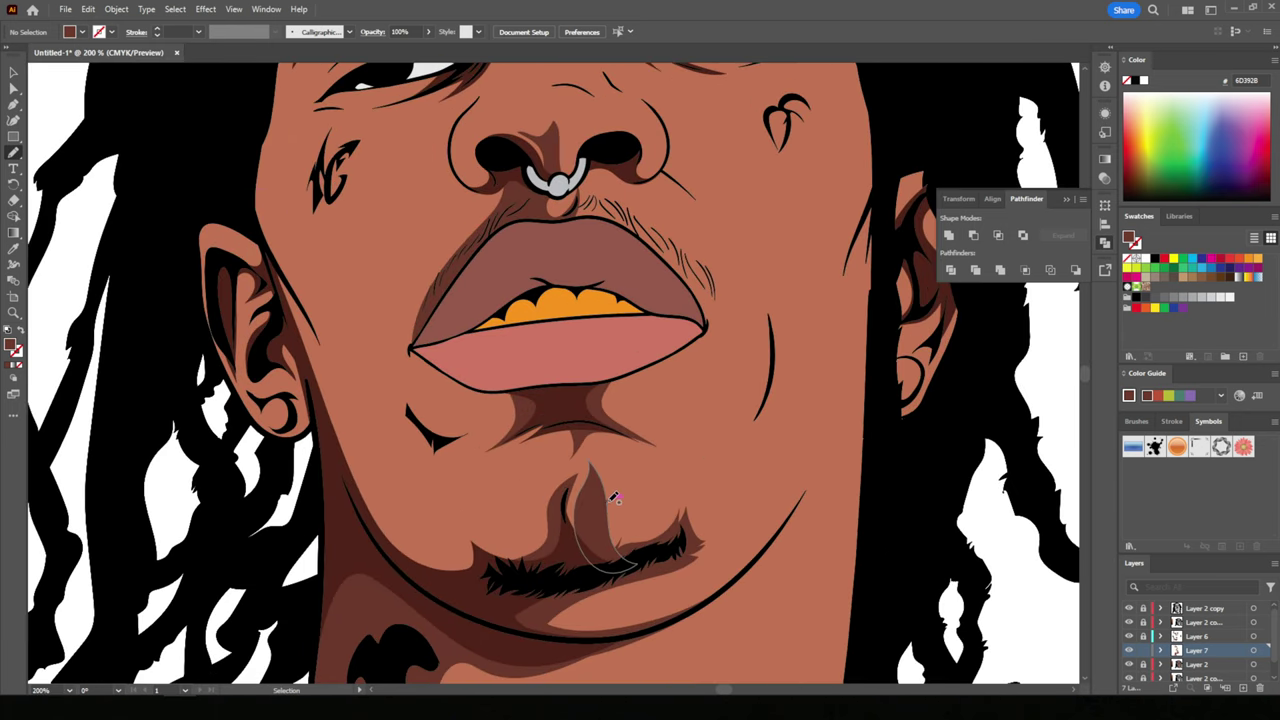
mouse_move(610, 495)
mouse_down()
mouse_move(488, 574)
mouse_move(397, 518)
mouse_up()
drag(302, 242, 262, 100)
key(ctrl+minus)
key(ctrl+minus)
key(ctrl+minus)
key(ctrl+plus)
key(ctrl+plus)
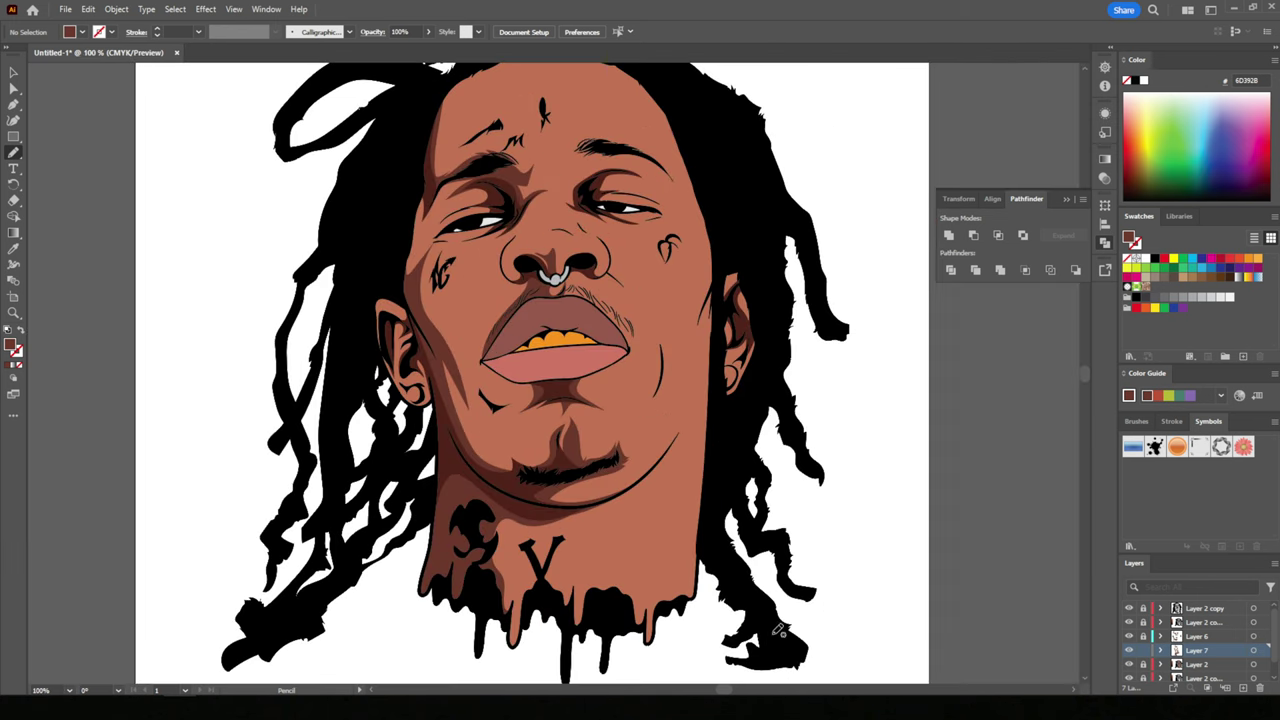
click(1242, 688)
- Sample the lighter brown from the swatch strip and return to the Pencil tool
key(ctrl+minus)
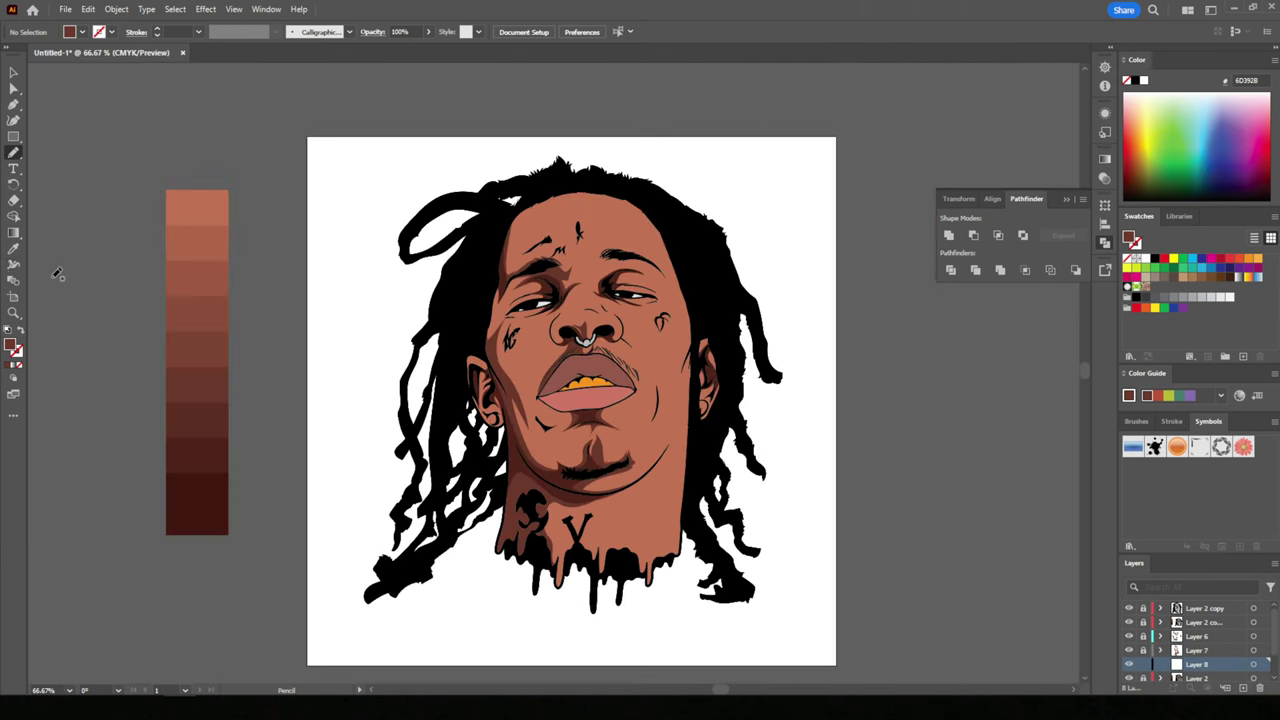
key(i)
click(186, 306)
key(n)
key(ctrl+plus)
key(ctrl+plus)
key(ctrl+plus)
key(ctrl+plus)
key(ctrl+plus)
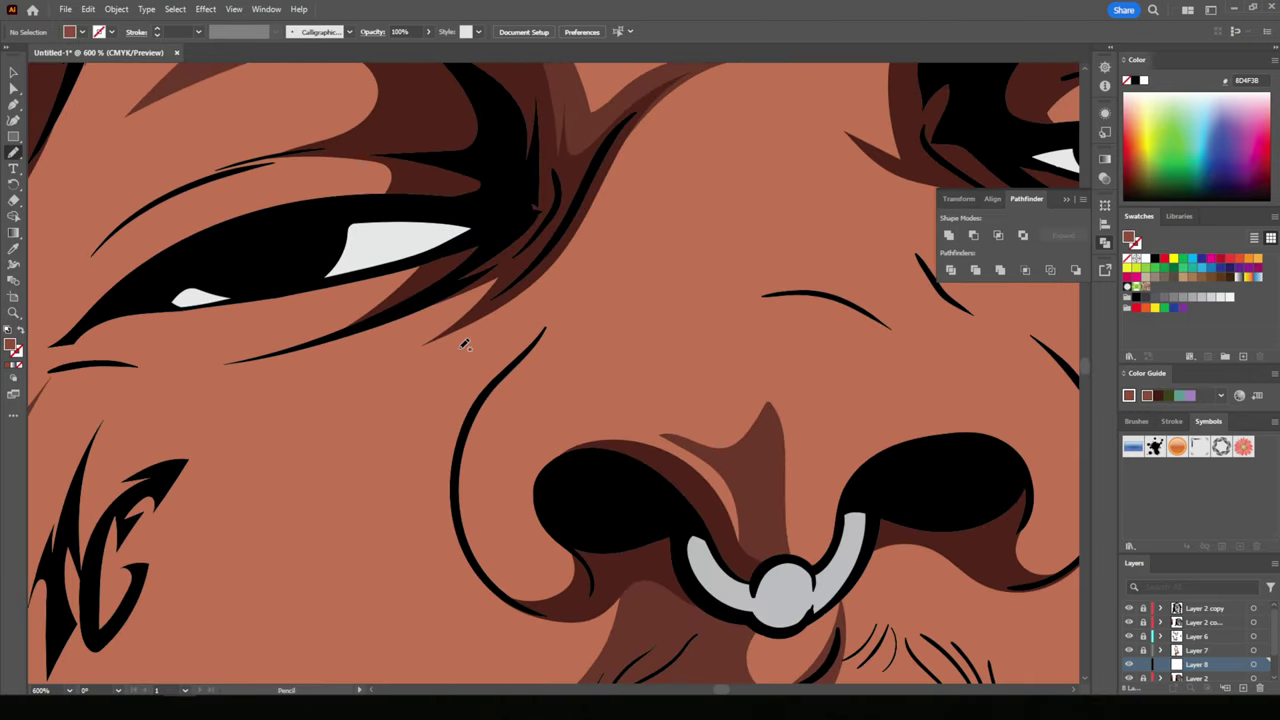
- Draw lighter brown highlights under the eye and up the nose bridge
drag(465, 345, 610, 380)
drag(231, 348, 298, 374)
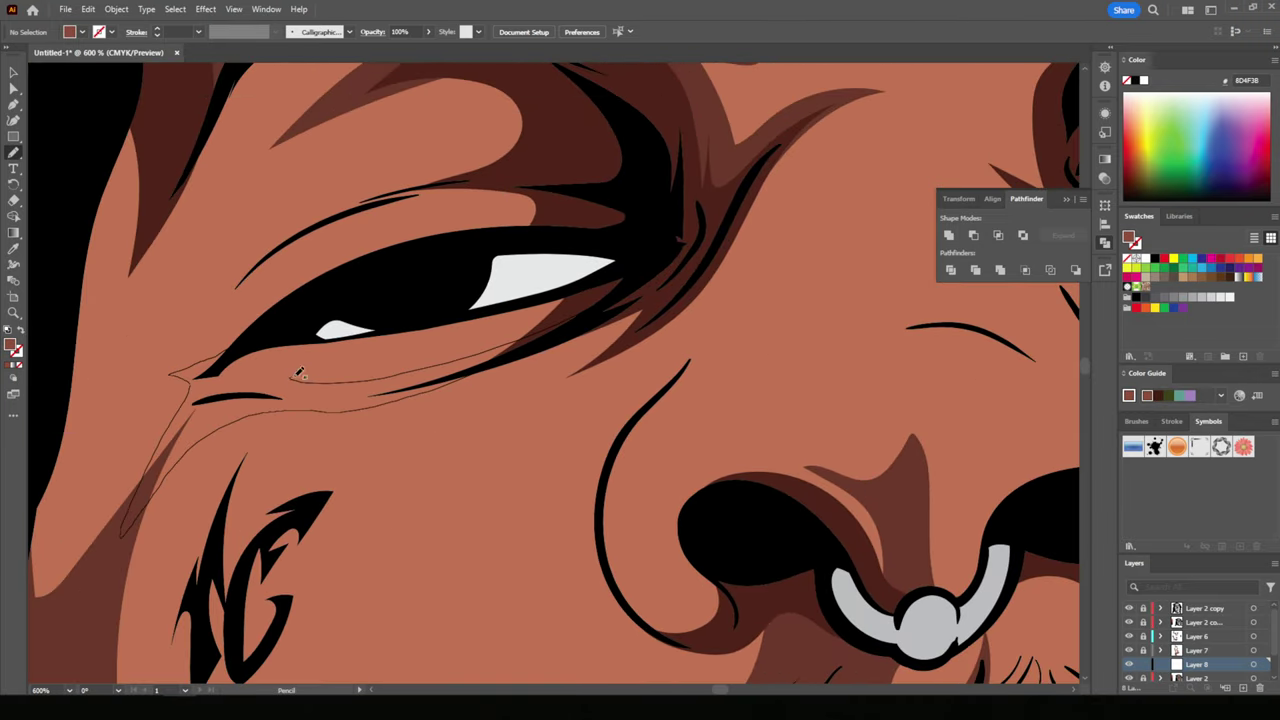
key(ctrl+minus)
key(ctrl+minus)
key(ctrl+minus)
key(ctrl+plus)
key(ctrl+plus)
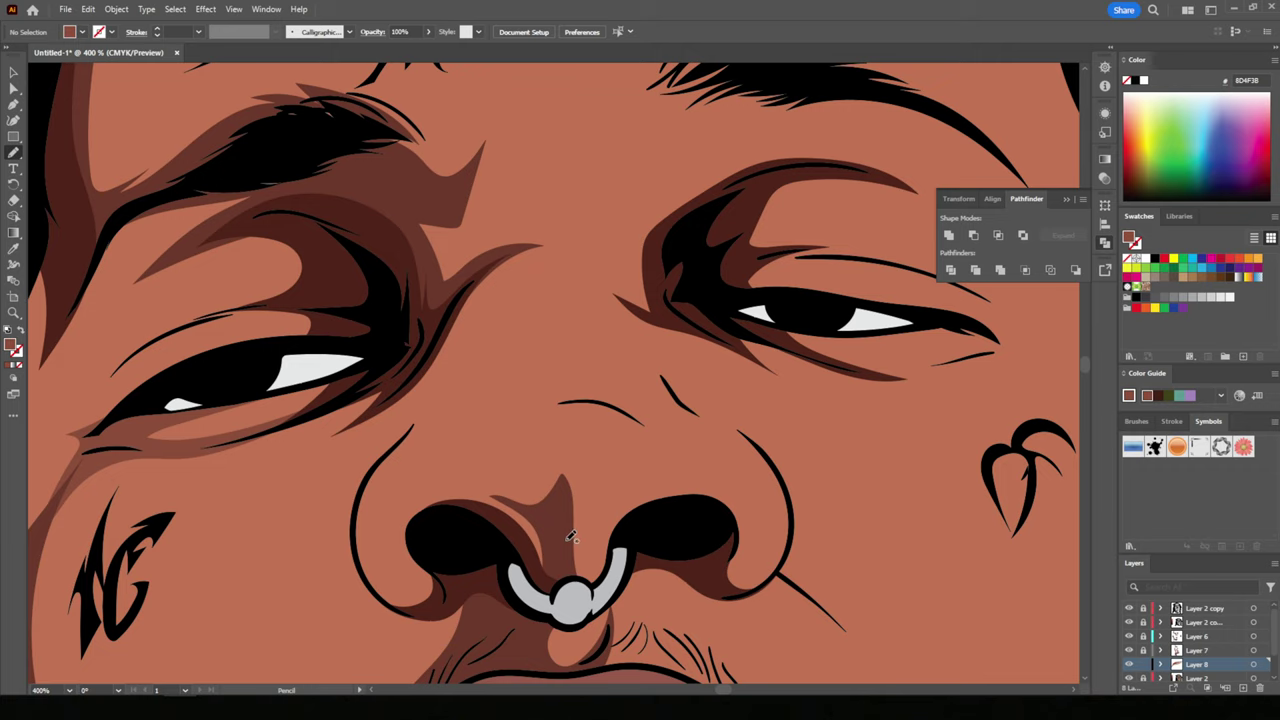
mouse_move(582, 590)
mouse_down()
mouse_move(572, 418)
mouse_move(540, 480)
mouse_move(537, 303)
mouse_move(551, 343)
mouse_move(610, 188)
mouse_move(505, 345)
mouse_up()
scroll(534, 428, up, 1)
key(ctrl+minus)
key(ctrl+minus)
key(ctrl+minus)
key(ctrl+minus)
key(ctrl+plus)
key(ctrl+plus)
key(ctrl+plus)
key(ctrl+minus)
key(ctrl+minus)
key(ctrl+minus)
key(ctrl+plus)
key(ctrl+plus)
key(ctrl+plus)
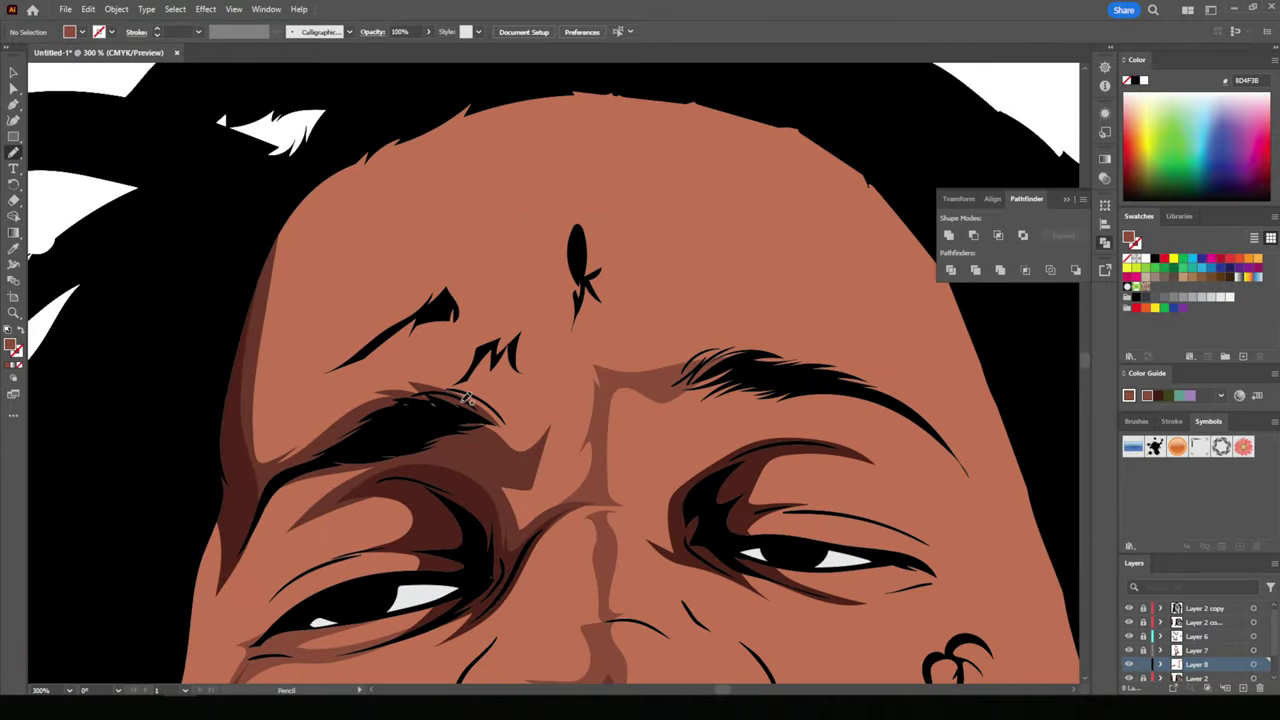
- Draw lighter brown shapes around the brow and across the forehead to the nose bridge
mouse_move(462, 438)
mouse_down()
mouse_move(392, 403)
mouse_move(440, 430)
mouse_up()
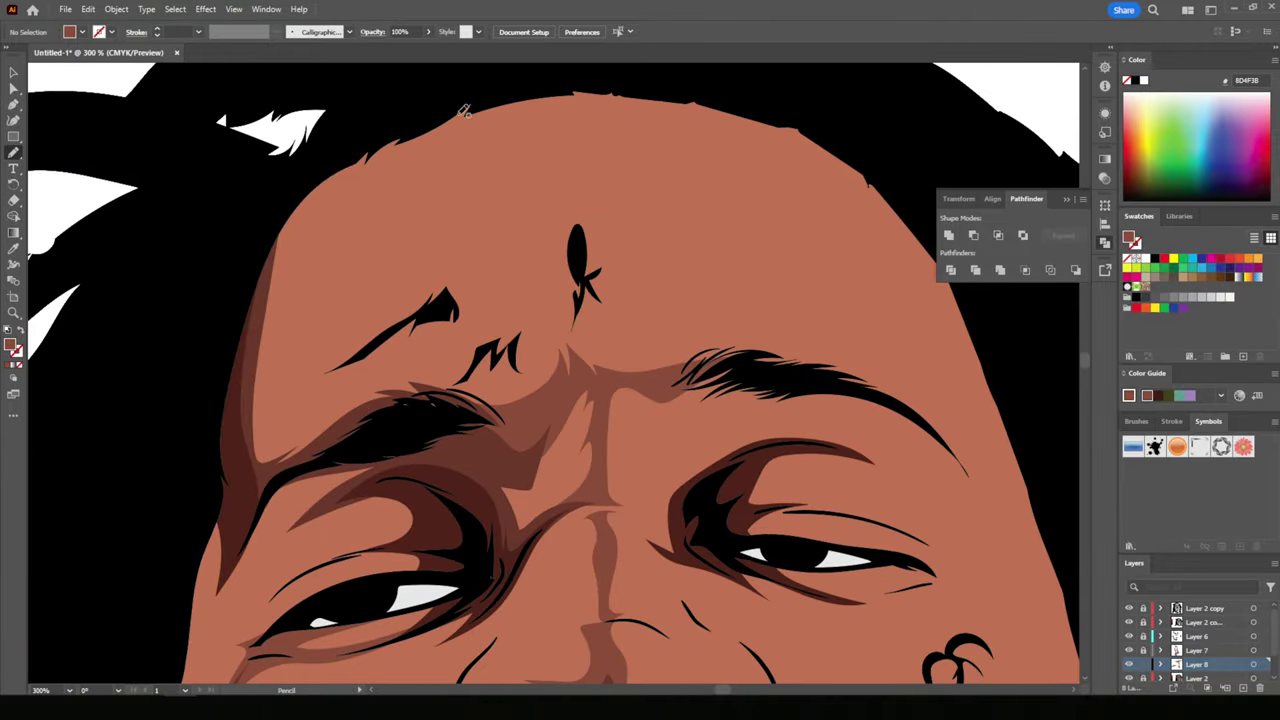
mouse_move(308, 192)
mouse_down()
mouse_move(449, 172)
mouse_move(578, 208)
mouse_move(610, 120)
mouse_up()
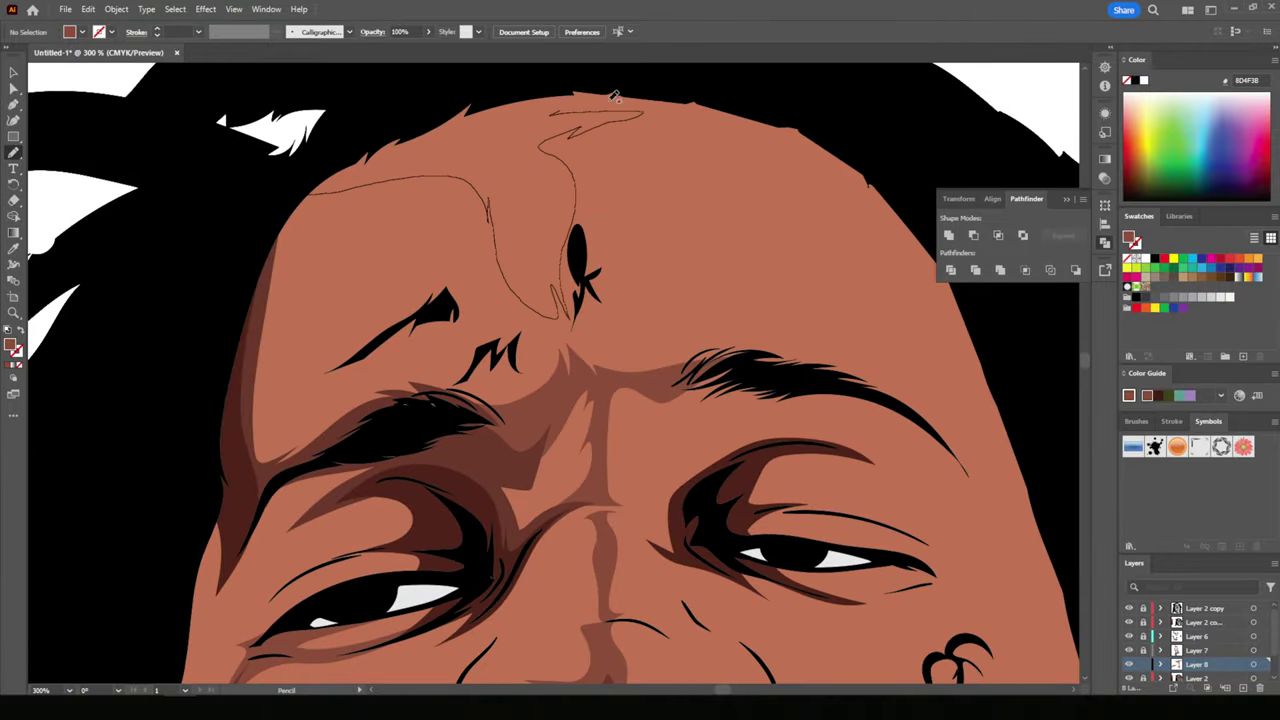
key(ctrl+minus)
key(ctrl+minus)
key(ctrl+minus)
key(ctrl+minus)
key(ctrl+minus)
key(ctrl+plus)
key(ctrl+plus)
key(ctrl+plus)
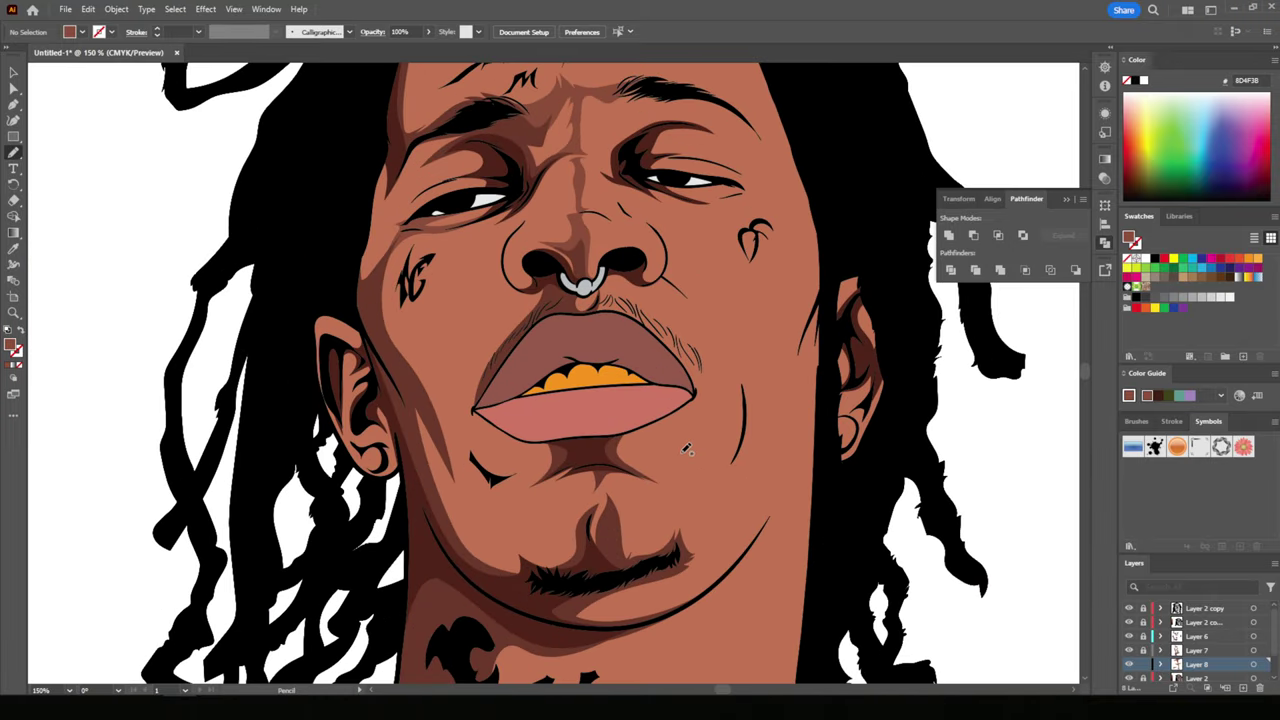
key(ctrl+minus)
key(ctrl+plus)
key(ctrl+plus)
key(ctrl+plus)
key(ctrl+plus)
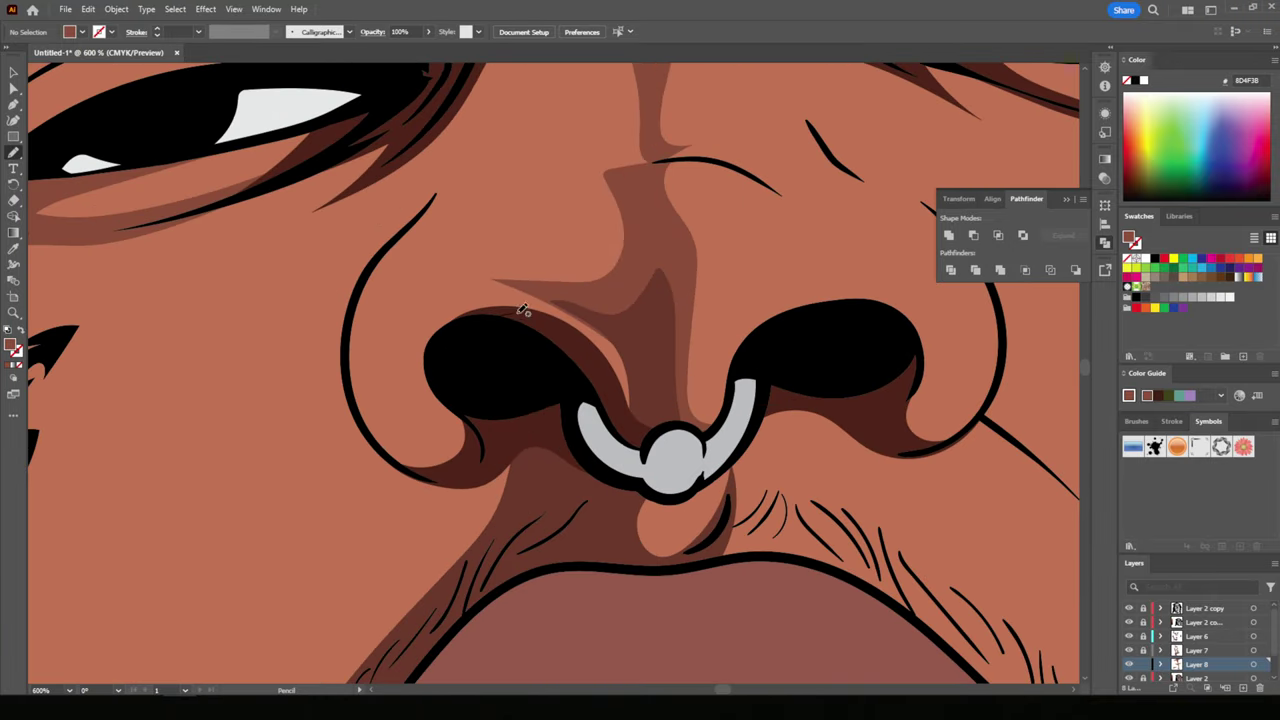
- Add lighter brown shapes around the left nostril and along the upper eyelid
mouse_move(521, 310)
mouse_down()
mouse_move(414, 371)
mouse_move(377, 263)
mouse_move(434, 177)
mouse_move(435, 456)
mouse_up()
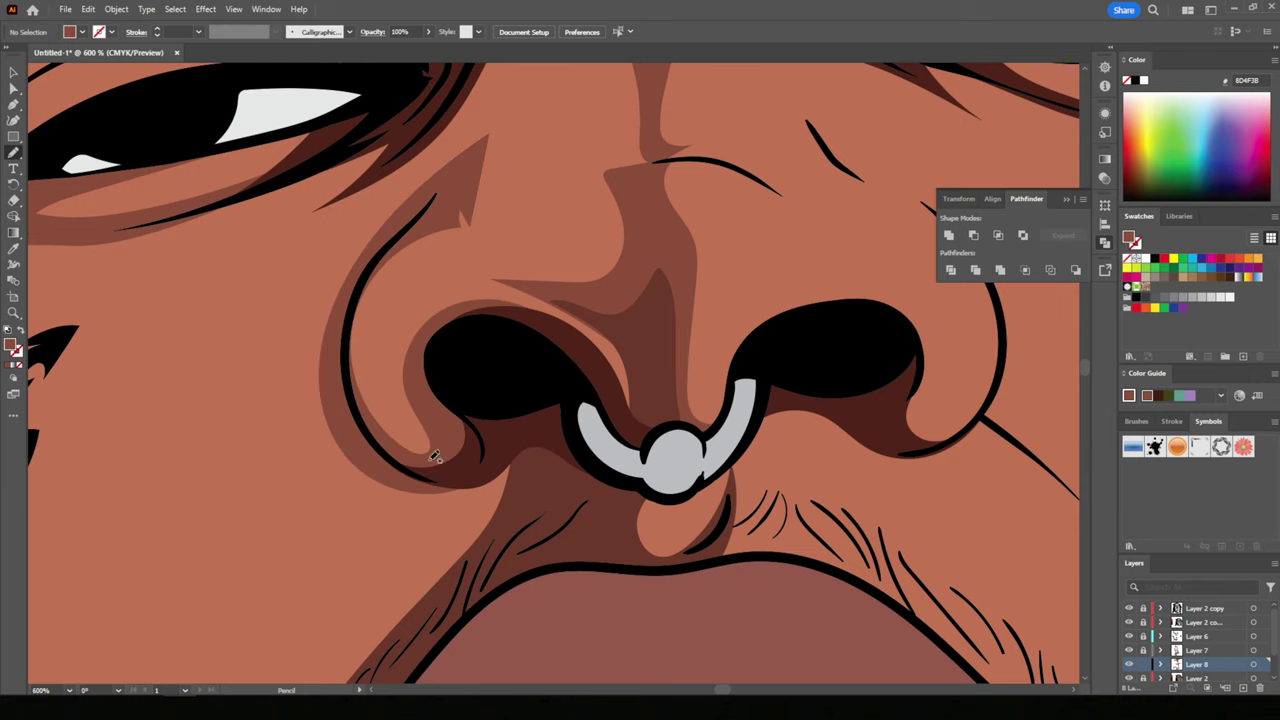
key(ctrl+minus)
key(ctrl+minus)
key(ctrl+minus)
key(ctrl+plus)
key(ctrl+plus)
key(ctrl+plus)
key(ctrl+plus)
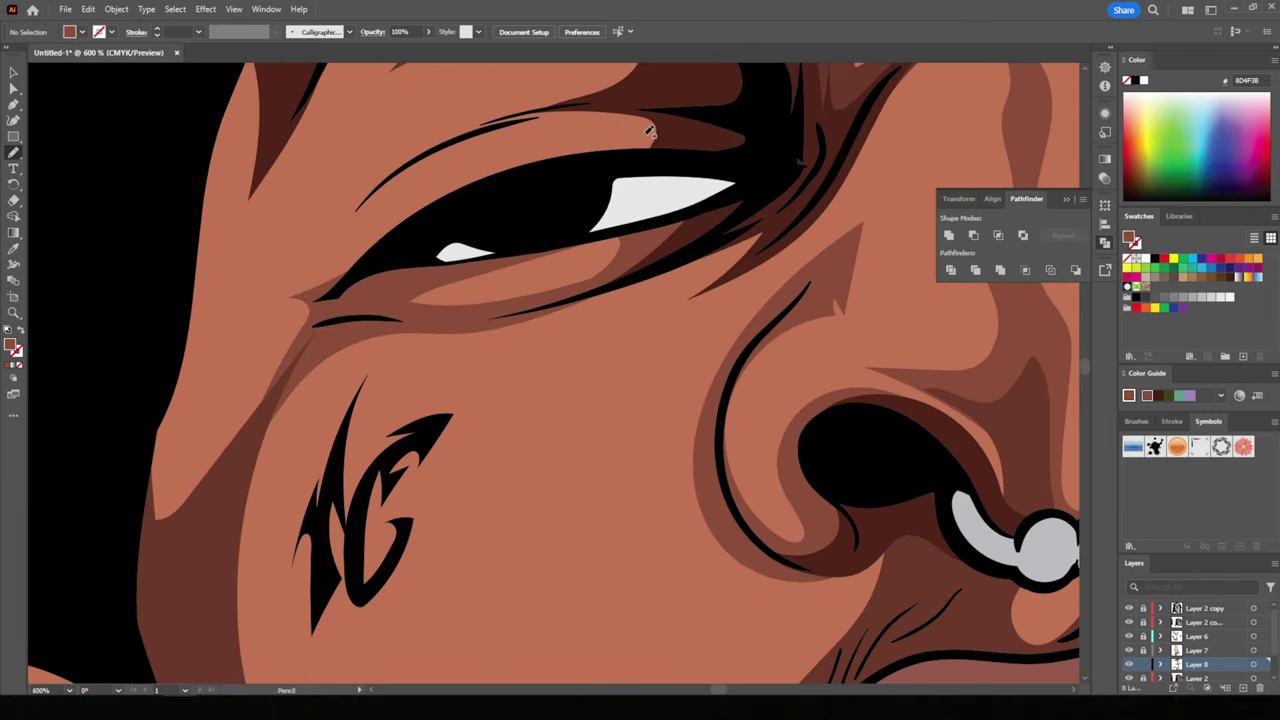
scroll(650, 130, up, 2)
drag(540, 212, 360, 290)
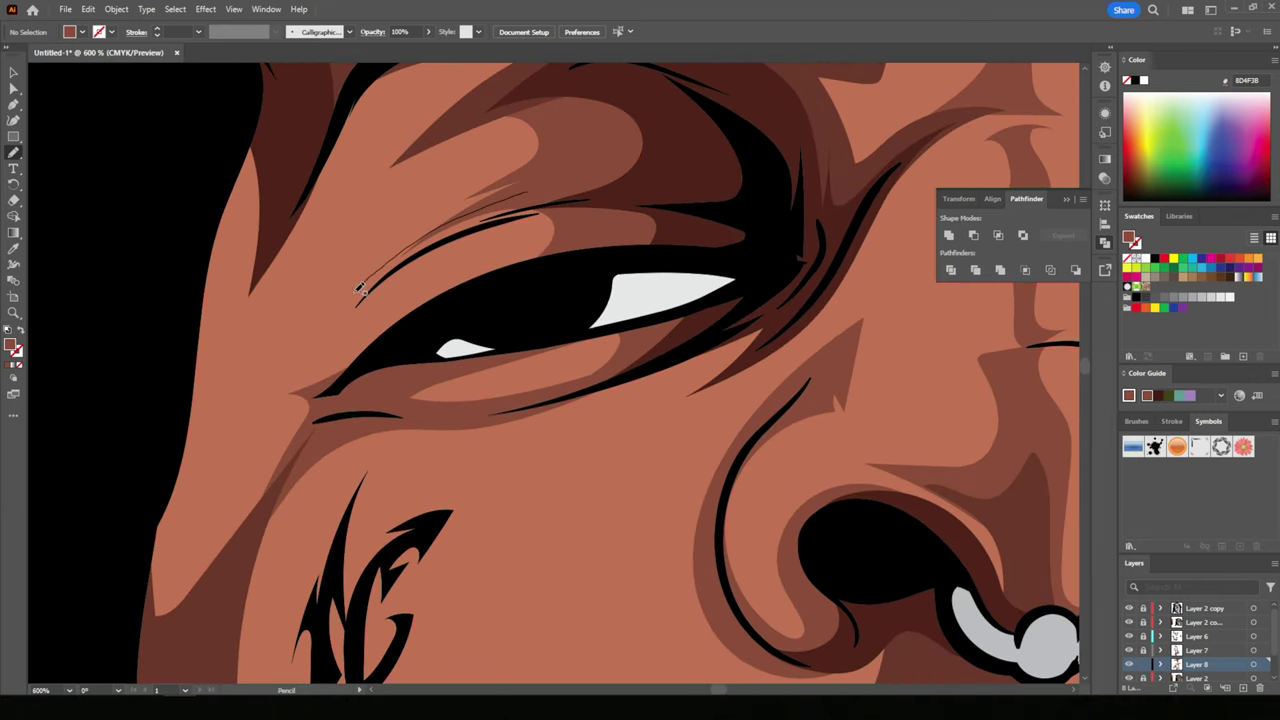
key(ctrl+minus)
key(ctrl+minus)
key(ctrl+minus)
key(ctrl+minus)
key(ctrl+minus)
key(ctrl+minus)
key(ctrl+plus)
key(ctrl+plus)
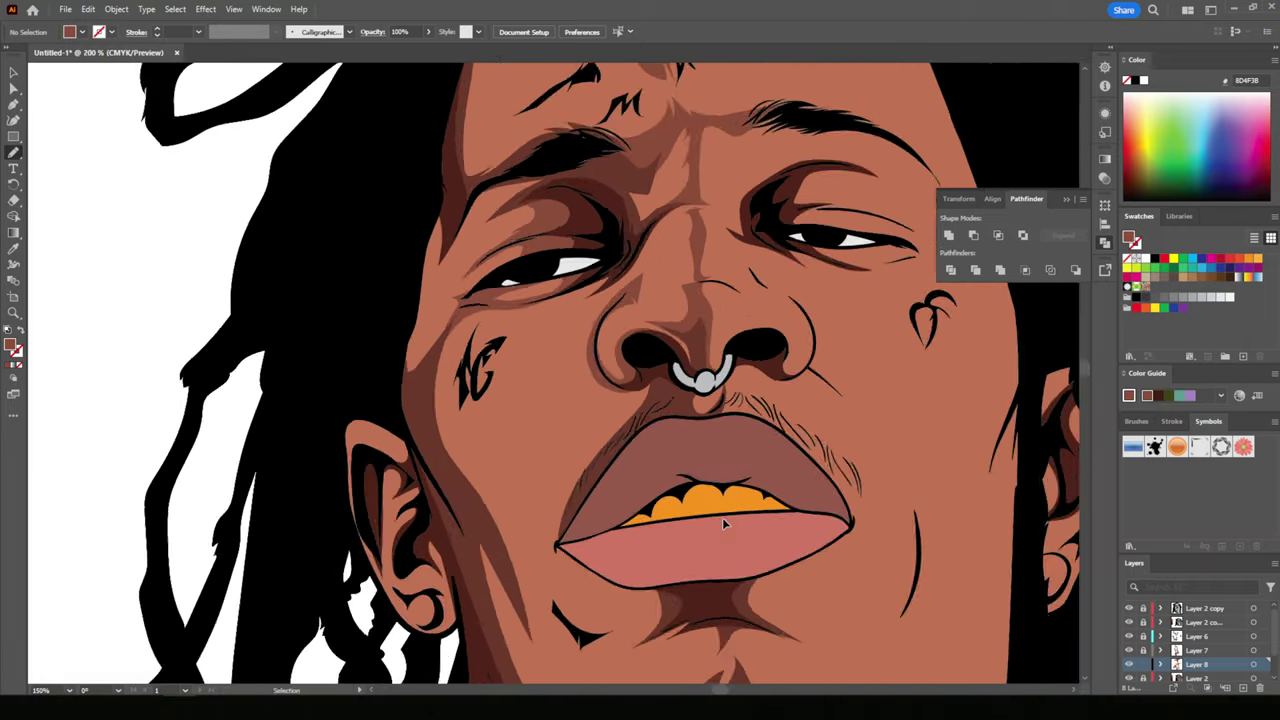
key(ctrl+plus)
key(ctrl+plus)
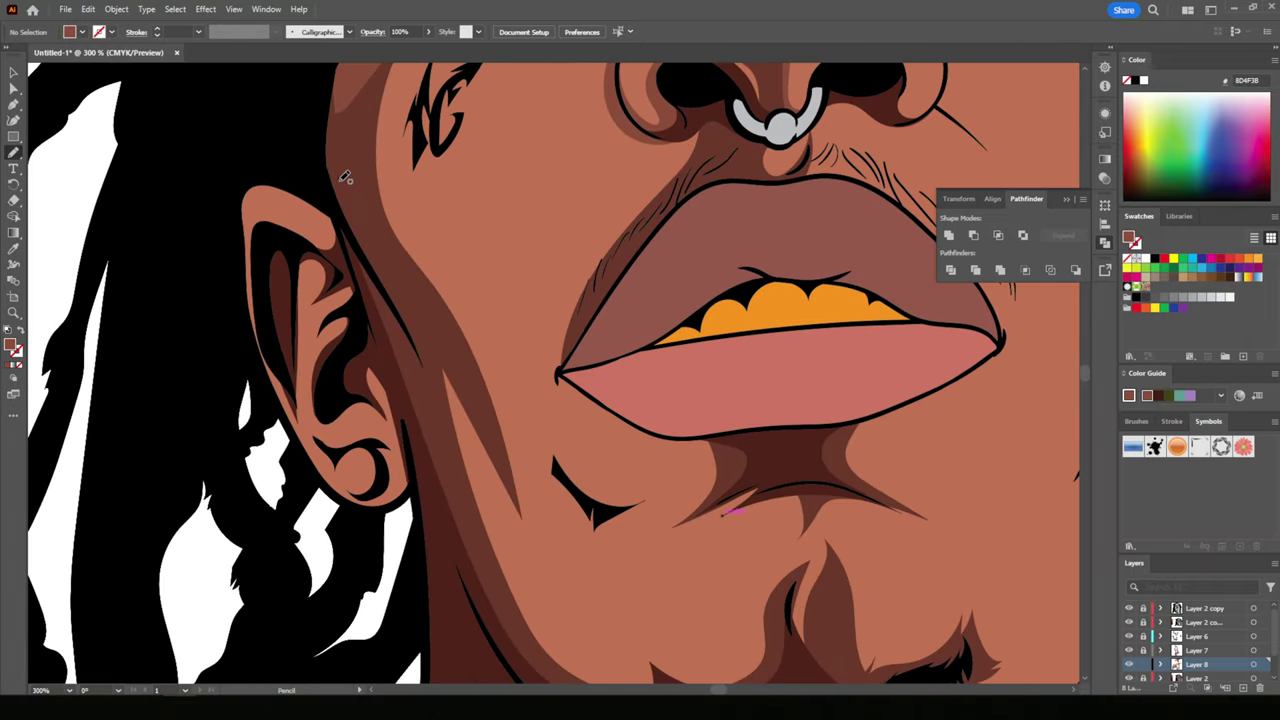
- Draw cheek highlight shapes from the ear and from below the eye to the nose
mouse_move(345, 177)
mouse_down()
mouse_move(551, 571)
mouse_move(589, 301)
mouse_up()
scroll(494, 320, up, 5)
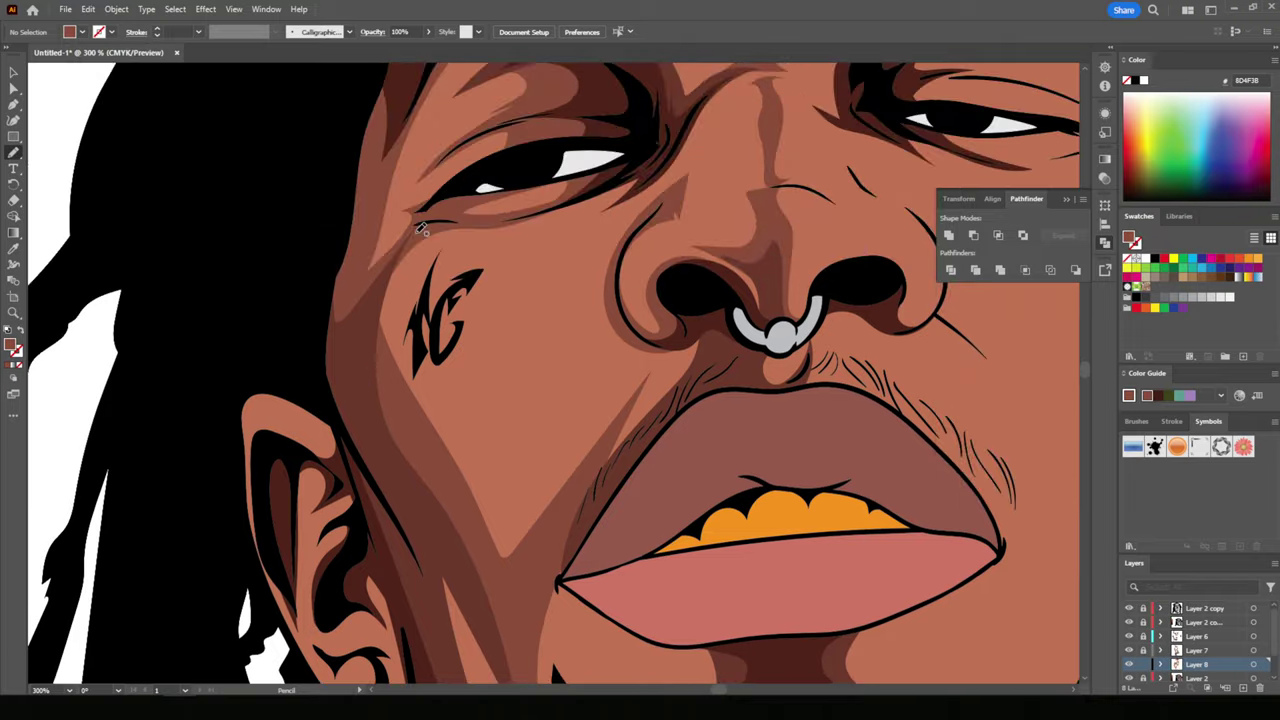
drag(592, 238, 640, 180)
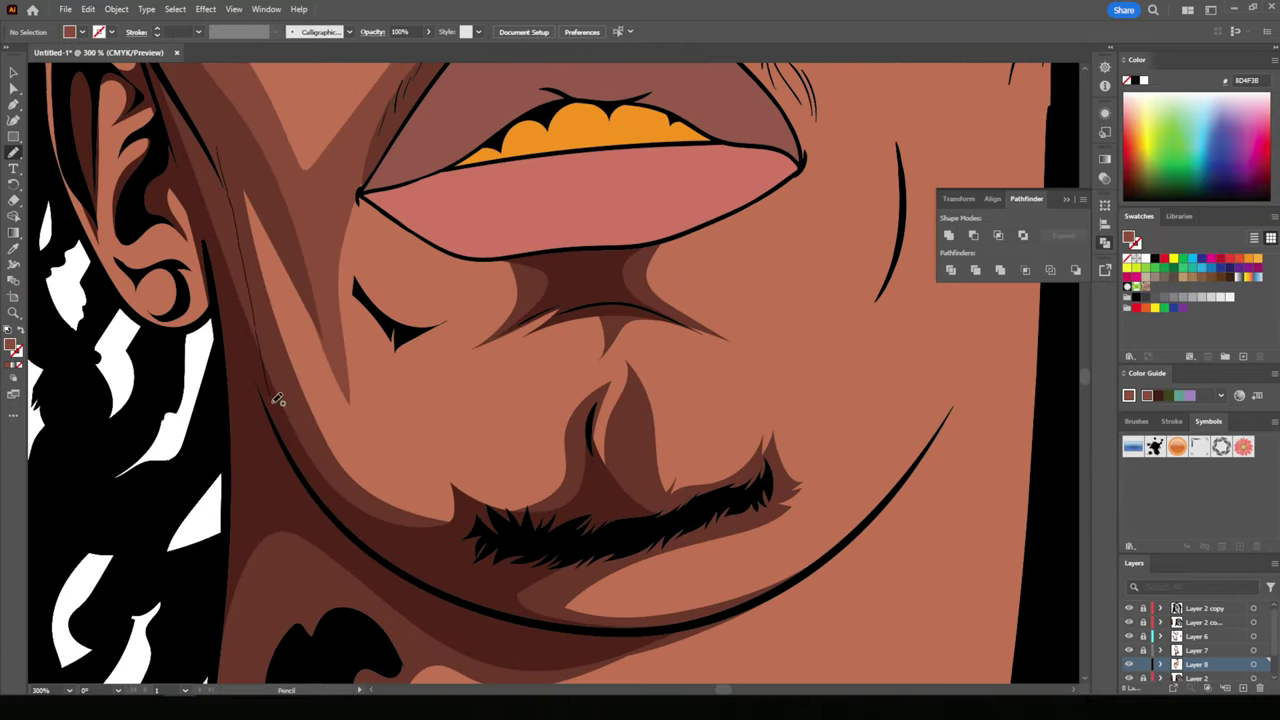
drag(278, 399, 250, 195)
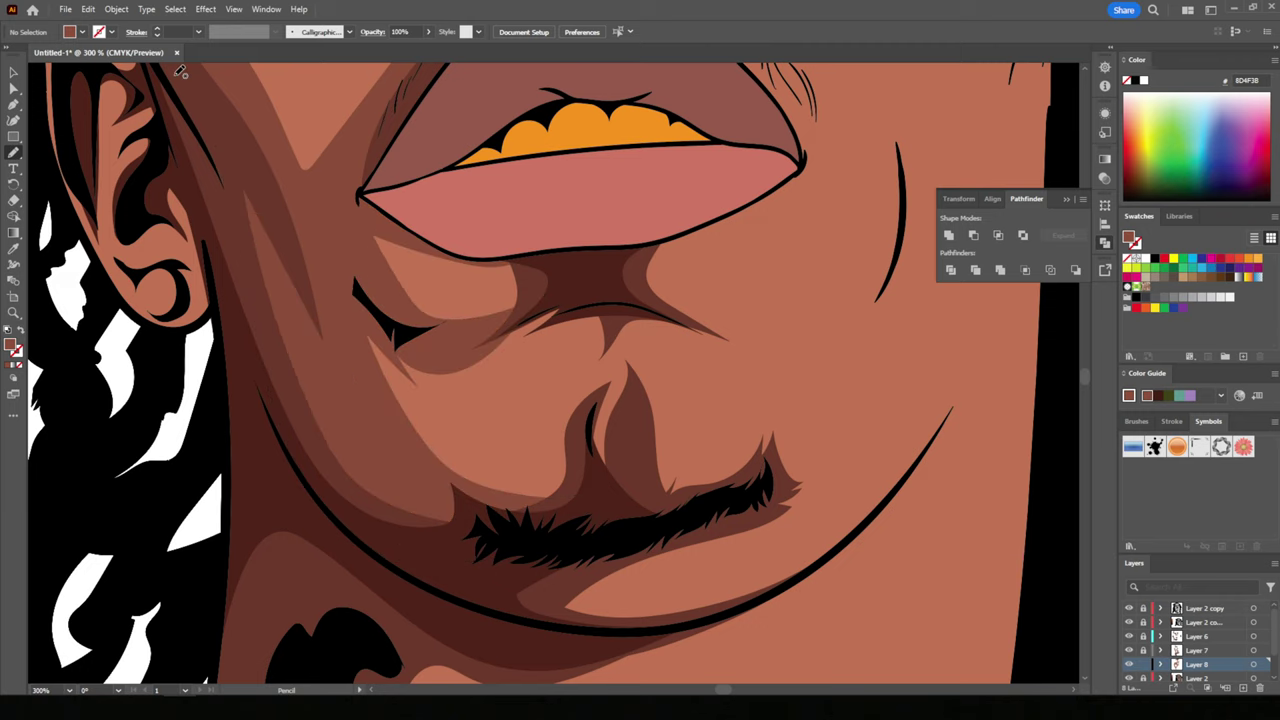
drag(465, 350, 555, 330)
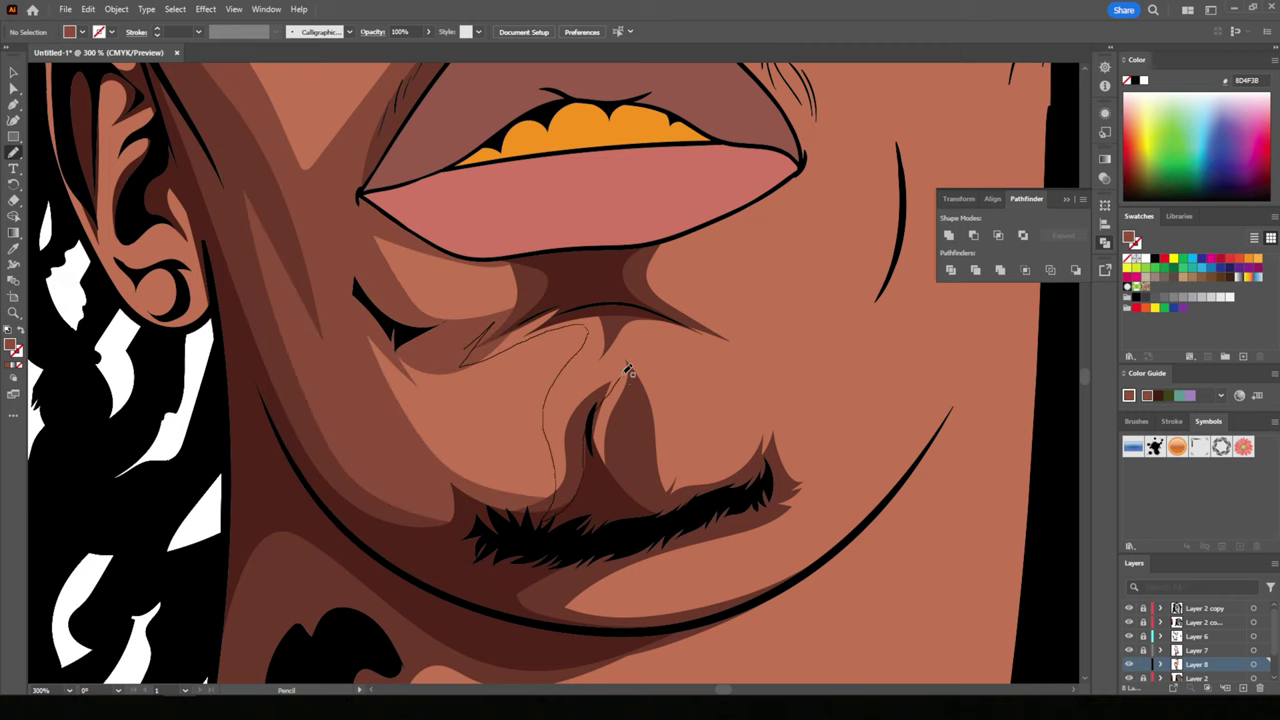
drag(561, 375, 736, 193)
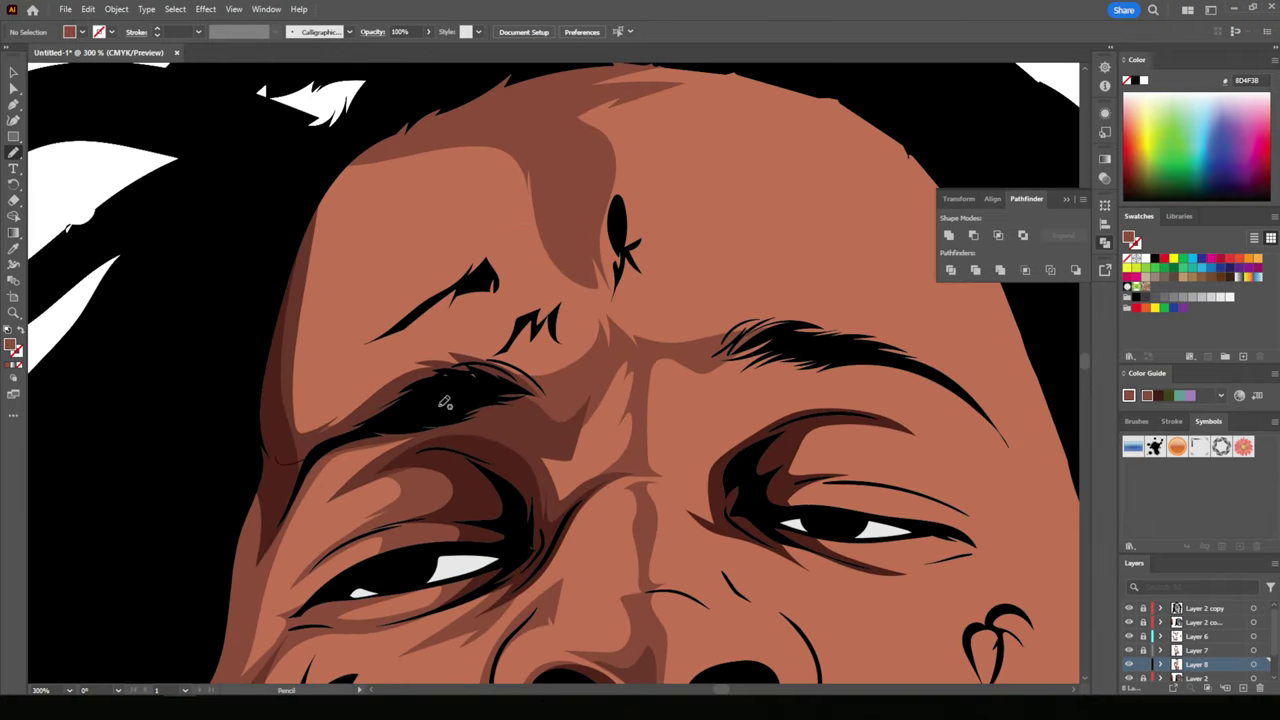
- Pencil shading shapes from eye to forehead, around the earlobe, inside the ear and beside the nose
drag(445, 402, 432, 148)
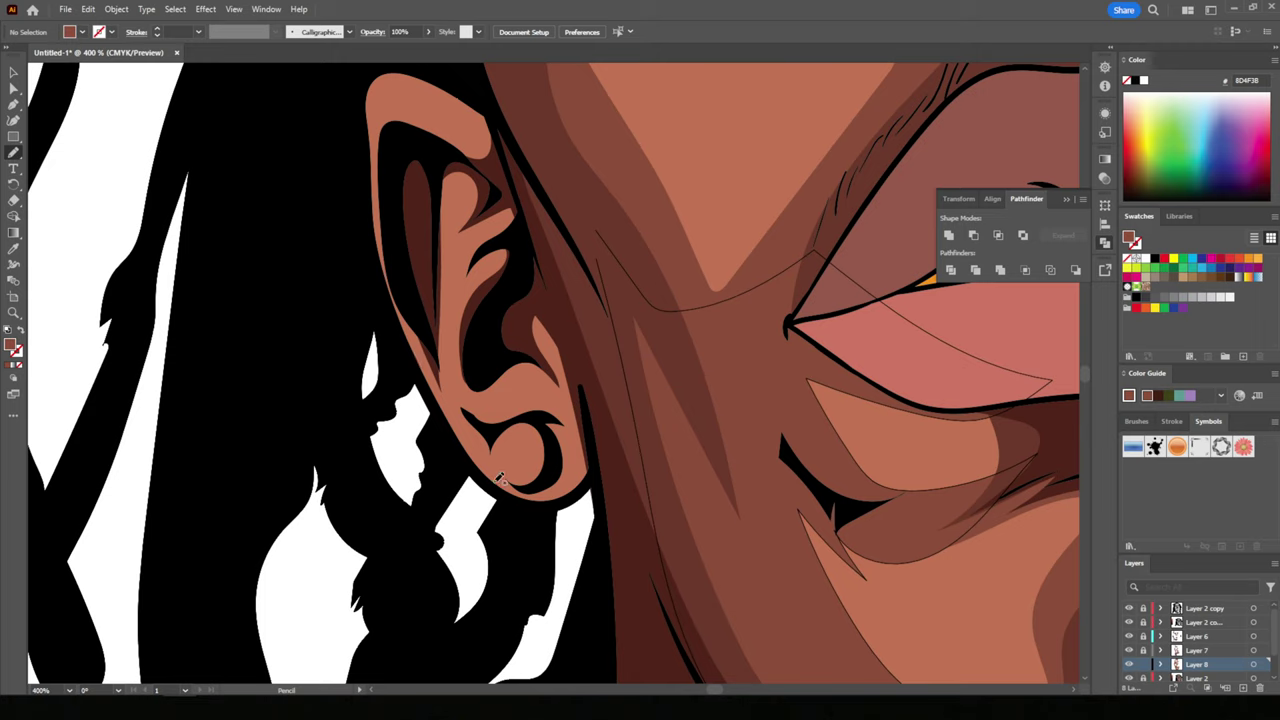
drag(500, 477, 537, 372)
drag(448, 322, 452, 215)
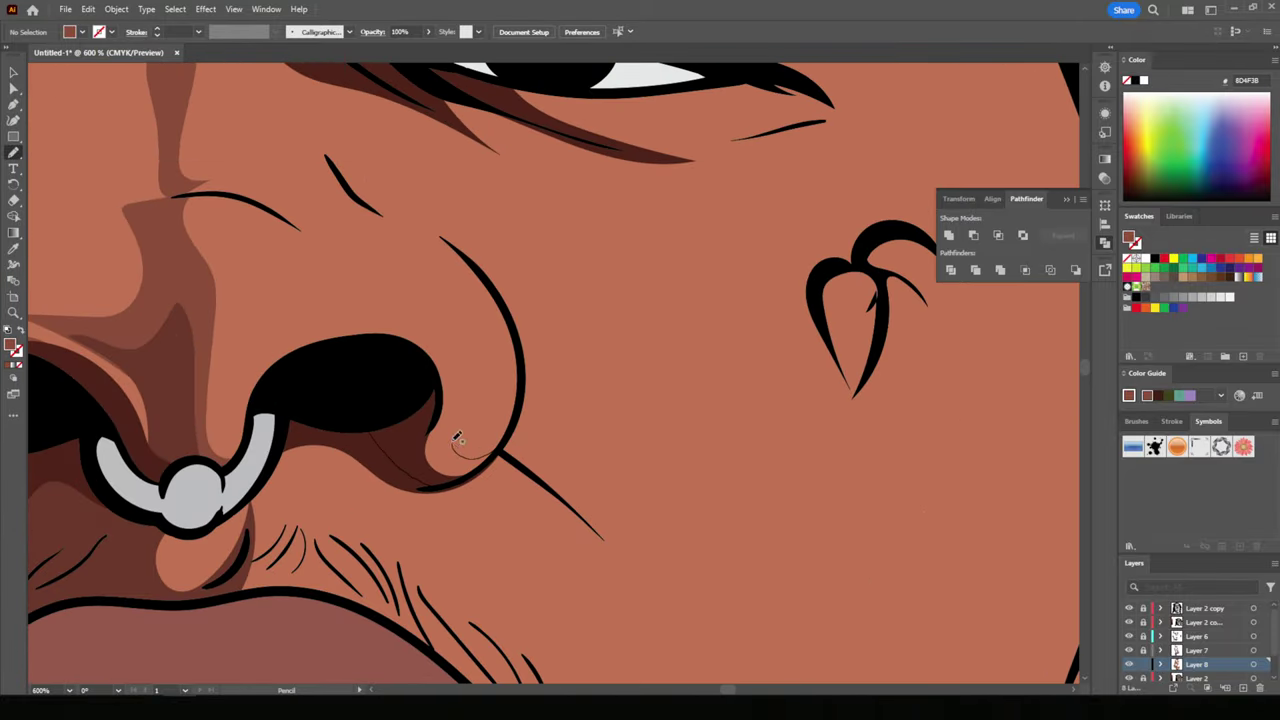
drag(456, 437, 354, 391)
scroll(400, 360, up, 1)
- Pencil shading shapes near the brow, over the nose and around the eye
mouse_move(486, 323)
mouse_down()
mouse_move(277, 171)
mouse_move(470, 320)
mouse_up()
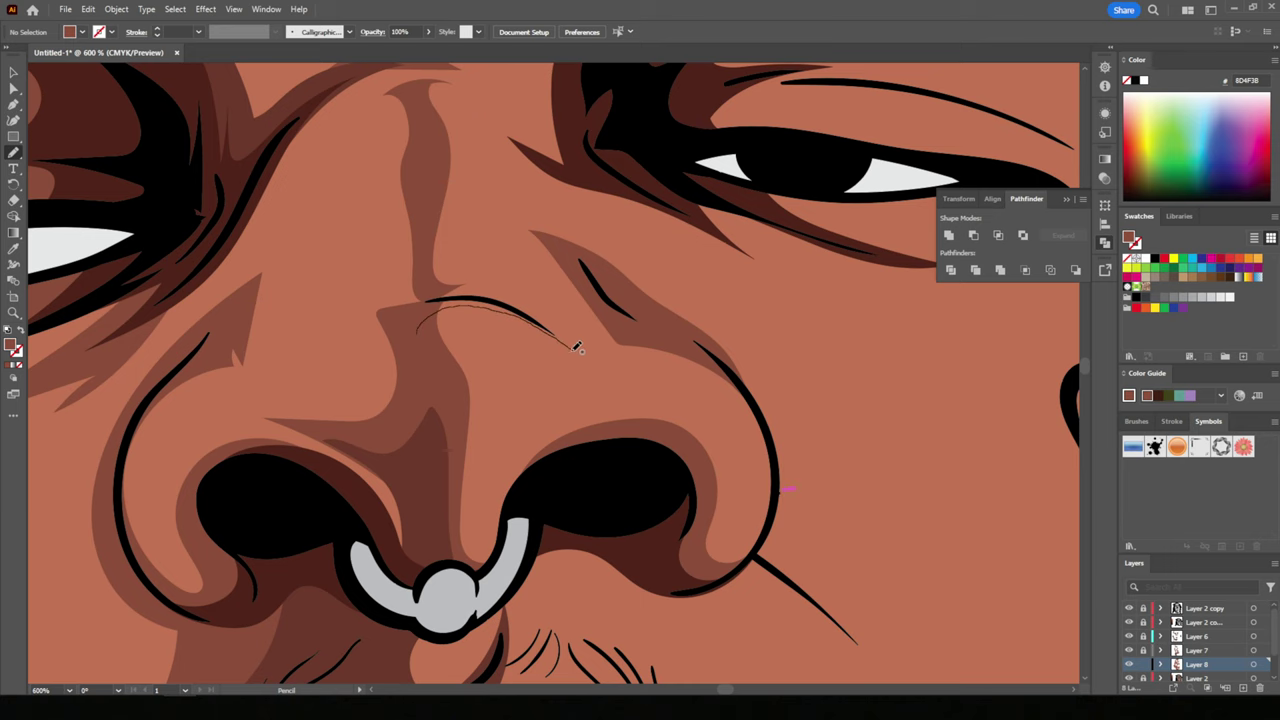
drag(576, 347, 586, 272)
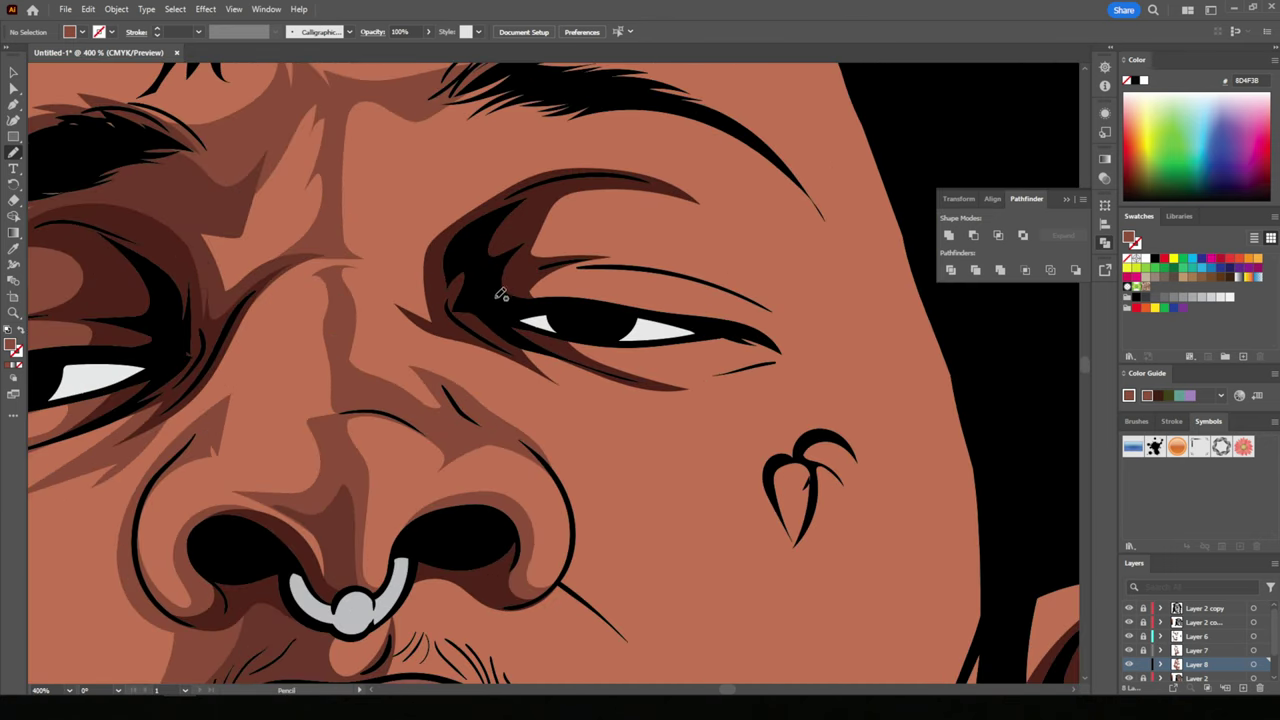
mouse_move(605, 372)
mouse_down()
mouse_move(677, 190)
mouse_move(585, 205)
mouse_move(400, 286)
mouse_up()
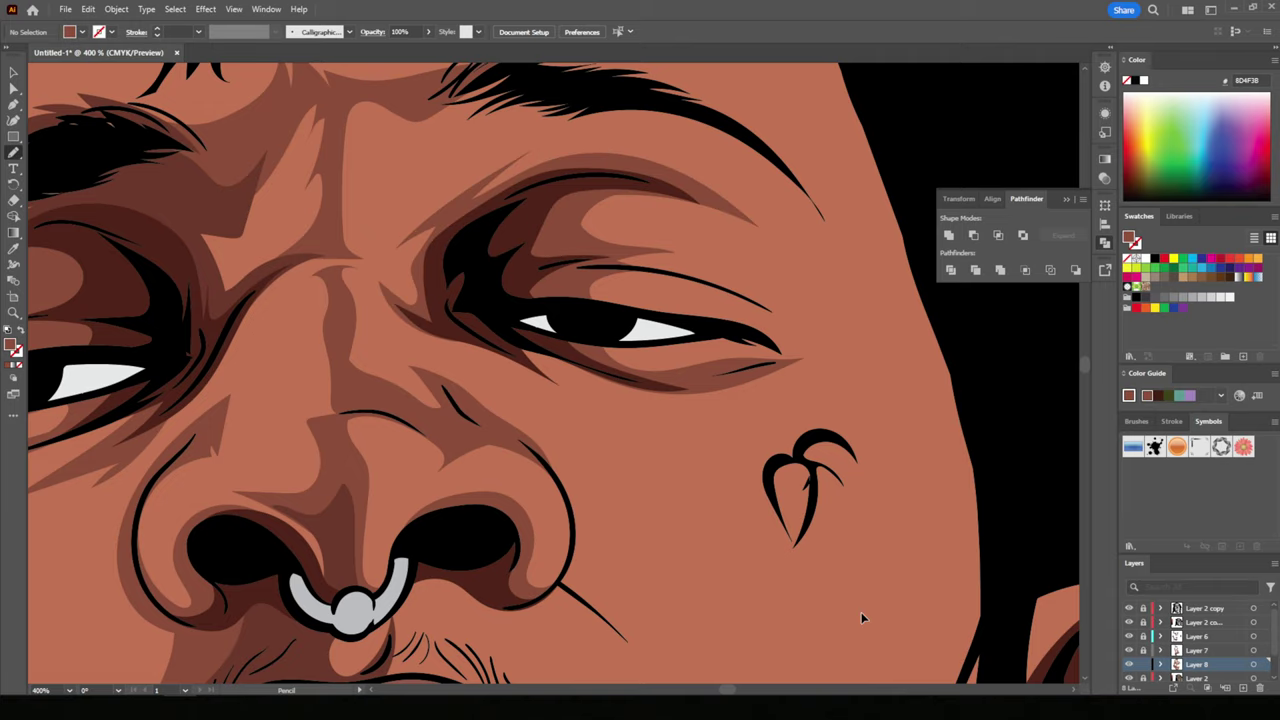
key(ctrl+0)
scroll(752, 552, up, 3)
scroll(660, 385, up, 3)
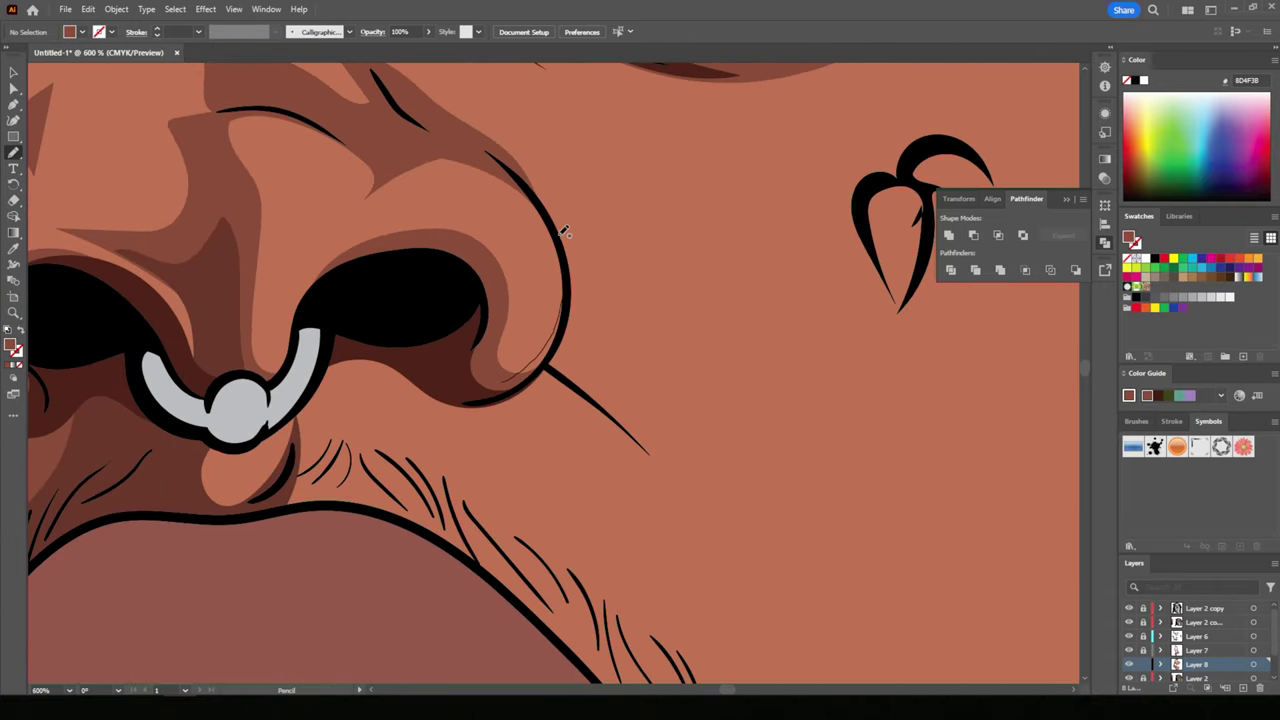
- Draw a shading shape down along the nose and another beside the lip corner
drag(563, 230, 714, 528)
scroll(706, 514, down, 5)
key(ctrl+0)
key(ctrl+1)
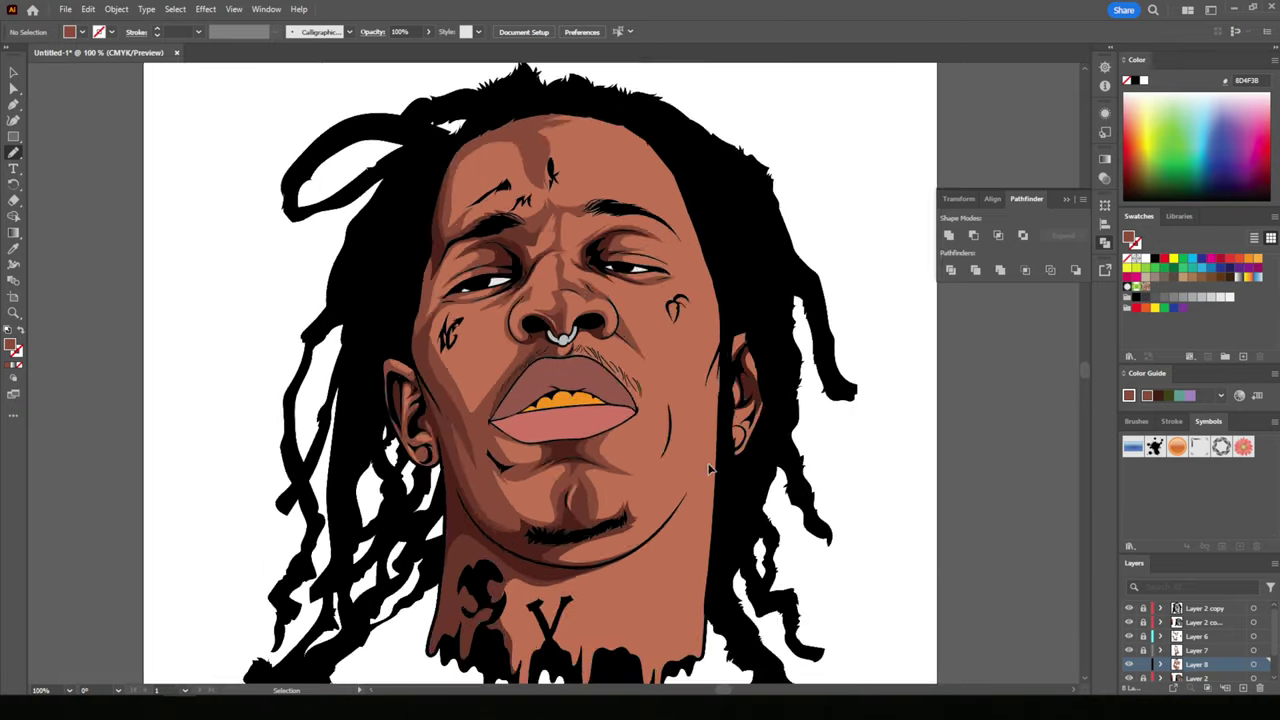
scroll(706, 466, up, 4)
drag(371, 563, 410, 592)
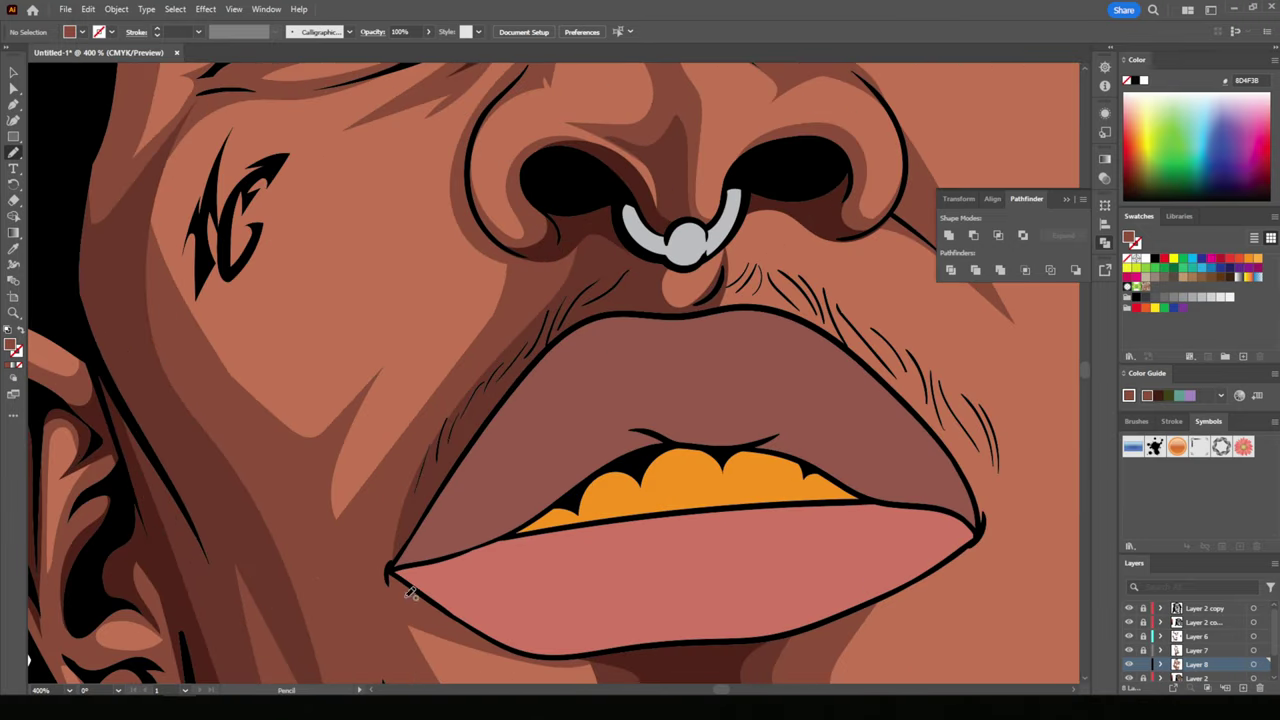
- Draw a shadow shape under the eye and zoom out to check it against the portrait
key(ctrl+0)
key(ctrl+minus)
key(ctrl+plus)
key(ctrl+plus)
key(ctrl+plus)
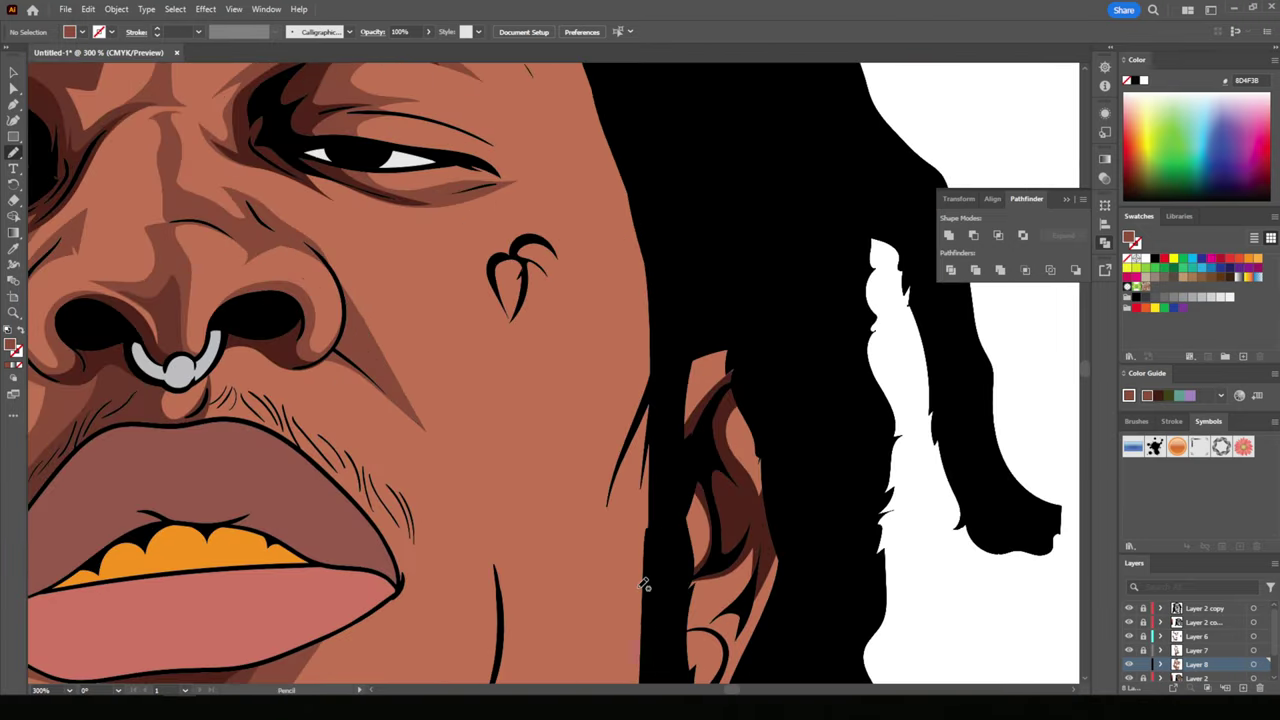
drag(318, 188, 492, 210)
key(ctrl+0)
key(ctrl+minus)
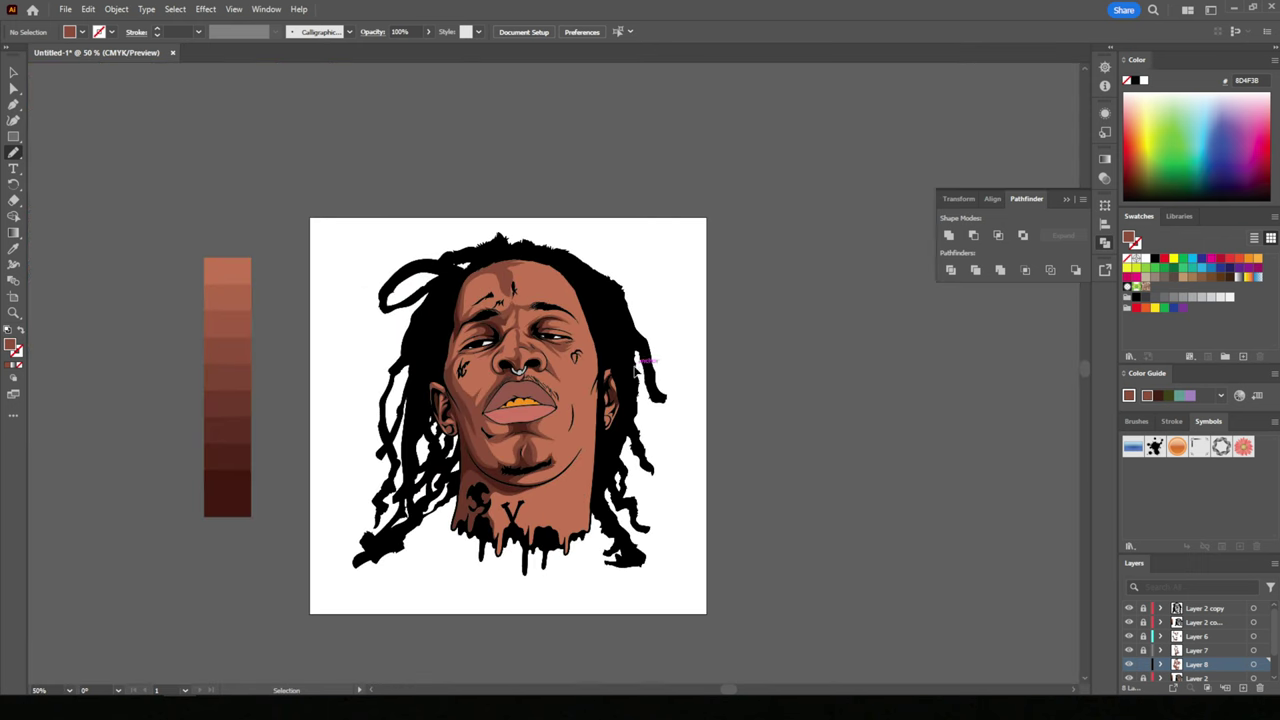
key(ctrl+plus)
key(ctrl+plus)
key(ctrl+plus)
key(ctrl+minus)
key(ctrl+minus)
- On a new Layer 9, sample a lighter brown and pencil a shape around the nostril and septum
key(ctrl+l)
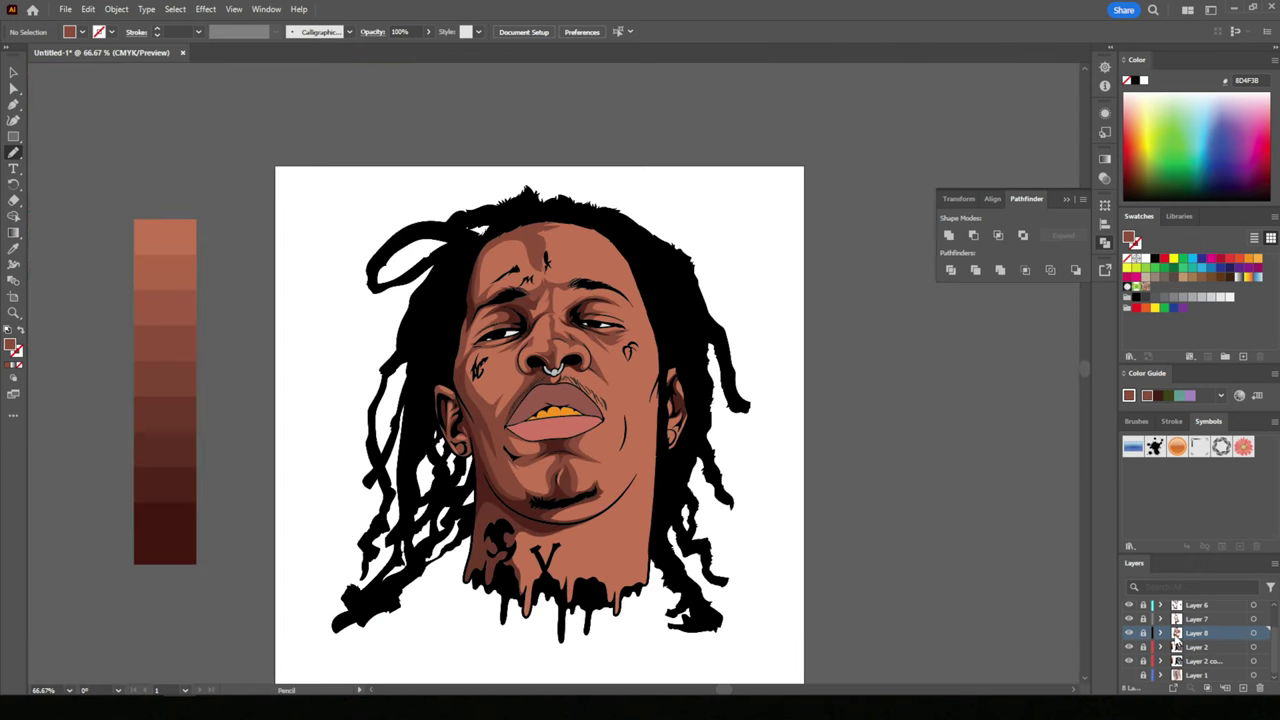
key(i)
click(148, 308)
key(n)
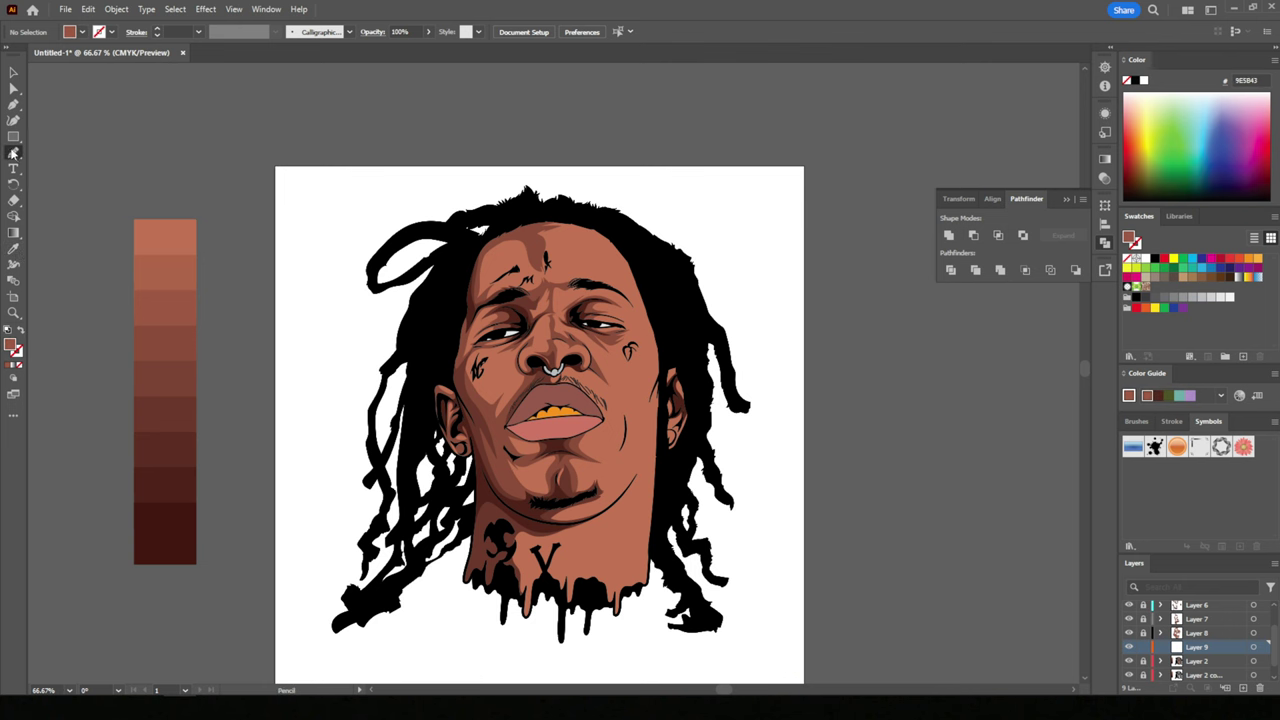
key(ctrl+plus)
key(ctrl+plus)
key(ctrl+plus)
key(ctrl+plus)
key(ctrl+plus)
drag(409, 561, 603, 462)
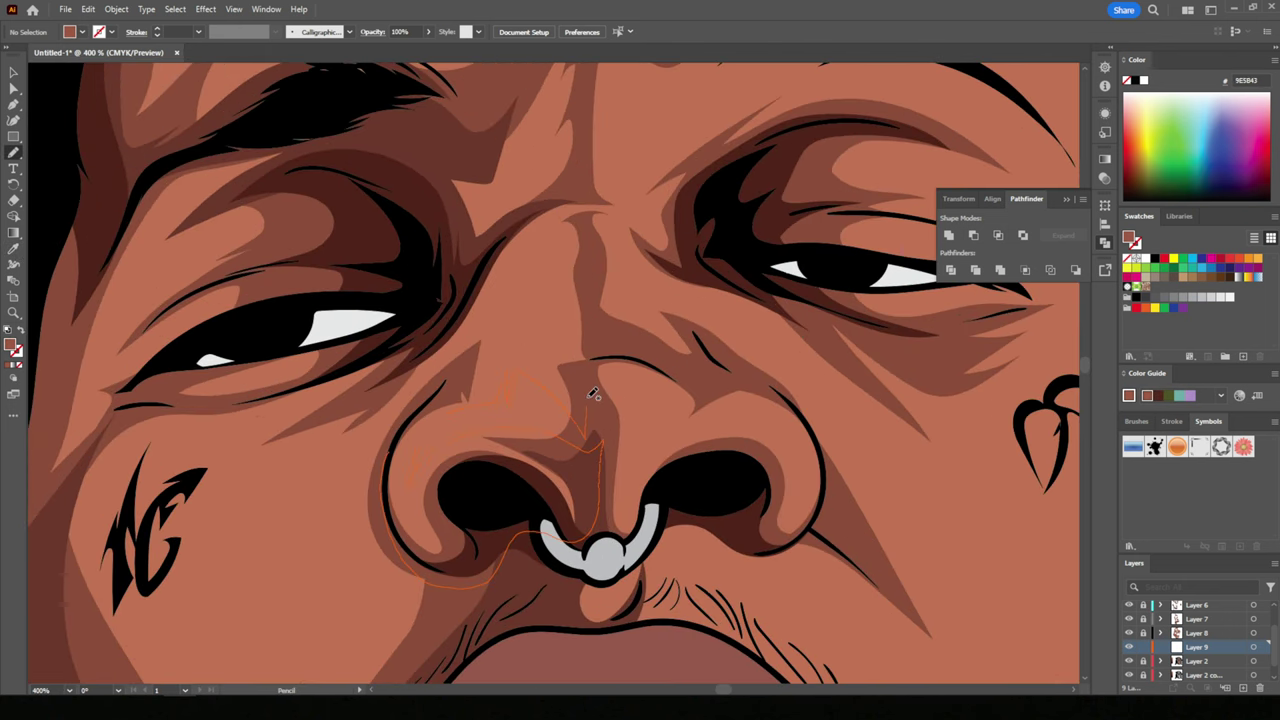
key(ctrl+minus)
key(ctrl+minus)
key(ctrl+minus)
key(ctrl+minus)
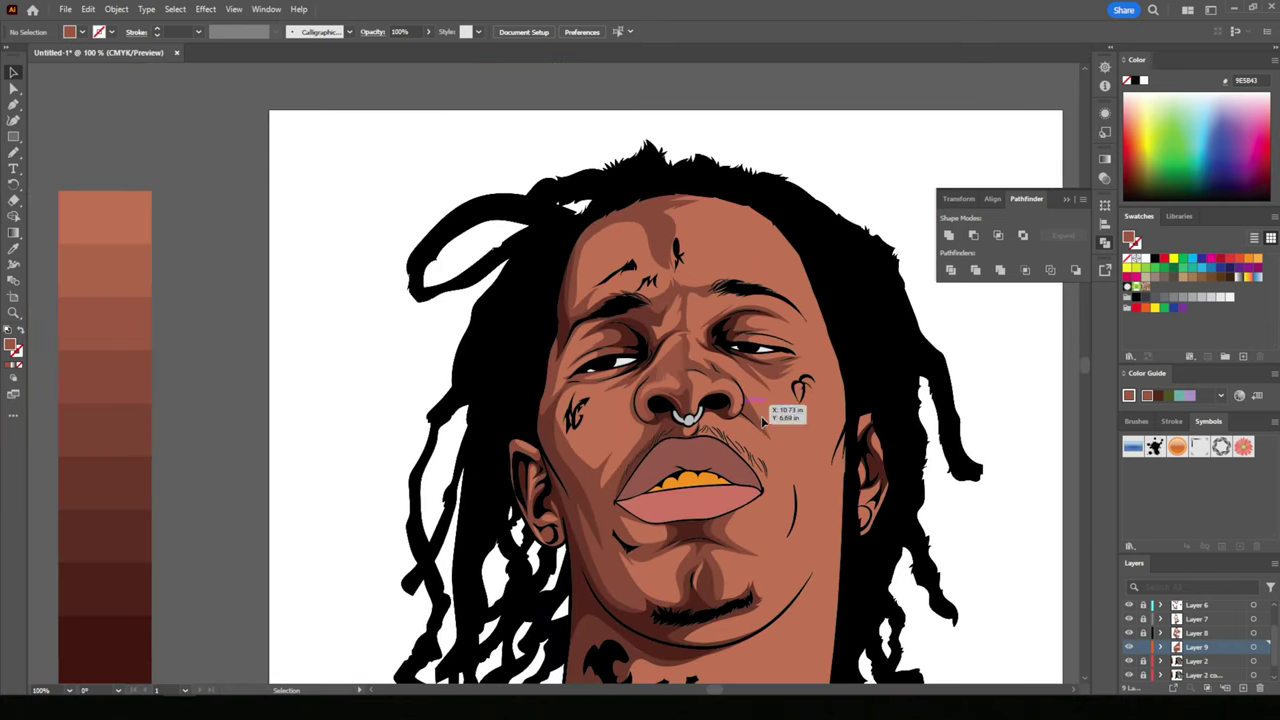
- Recolour the nose shape with the AF664A lighter brown from the swatch strip, then deselect
click(660, 385)
key(i)
click(125, 270)
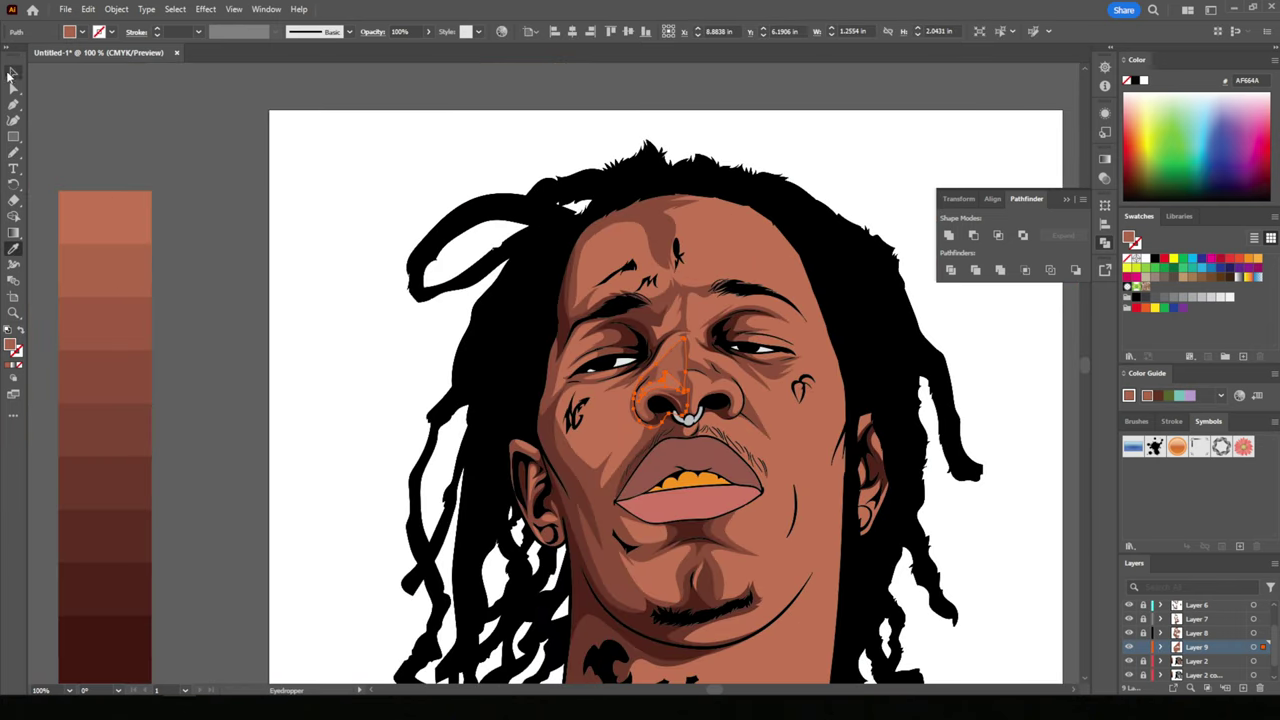
click(12, 73)
key(ctrl+shift+a)
key(n)
- Pencil highlight shapes along the left cheek and brow
scroll(754, 503, down, 3)
scroll(727, 477, up, 5)
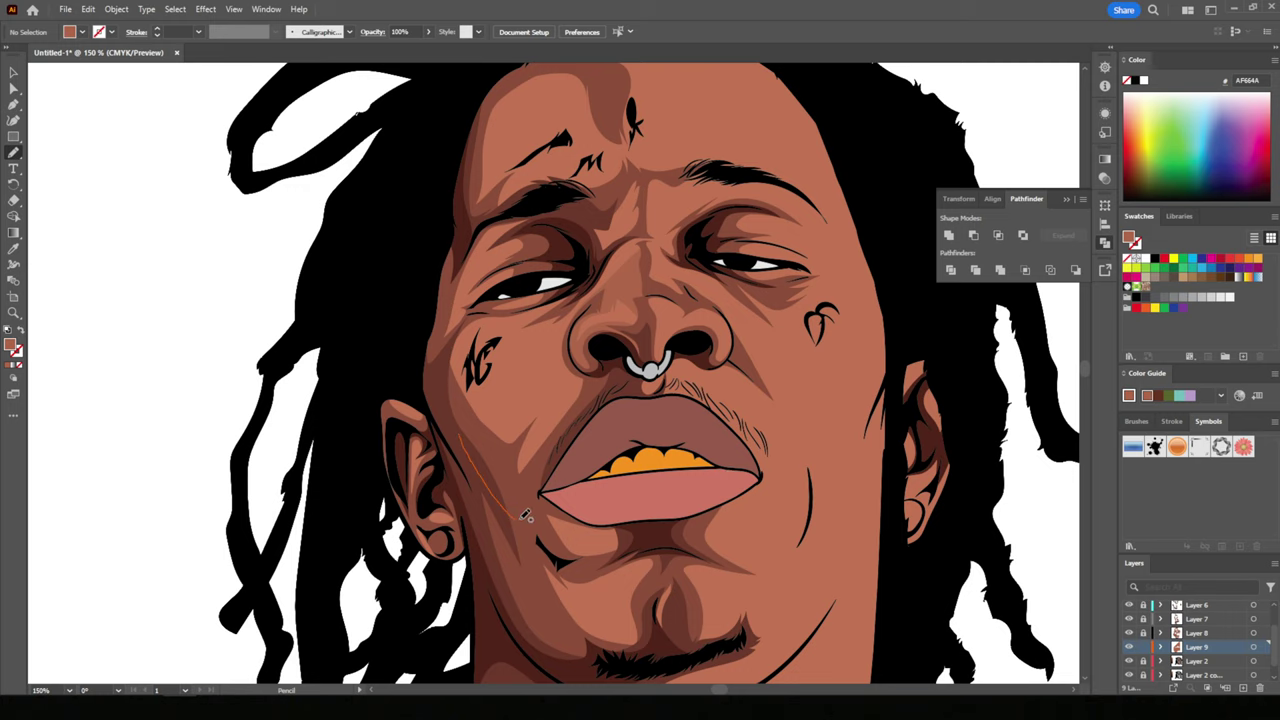
drag(522, 512, 574, 360)
drag(633, 217, 470, 235)
scroll(633, 240, up, 3)
drag(505, 330, 633, 270)
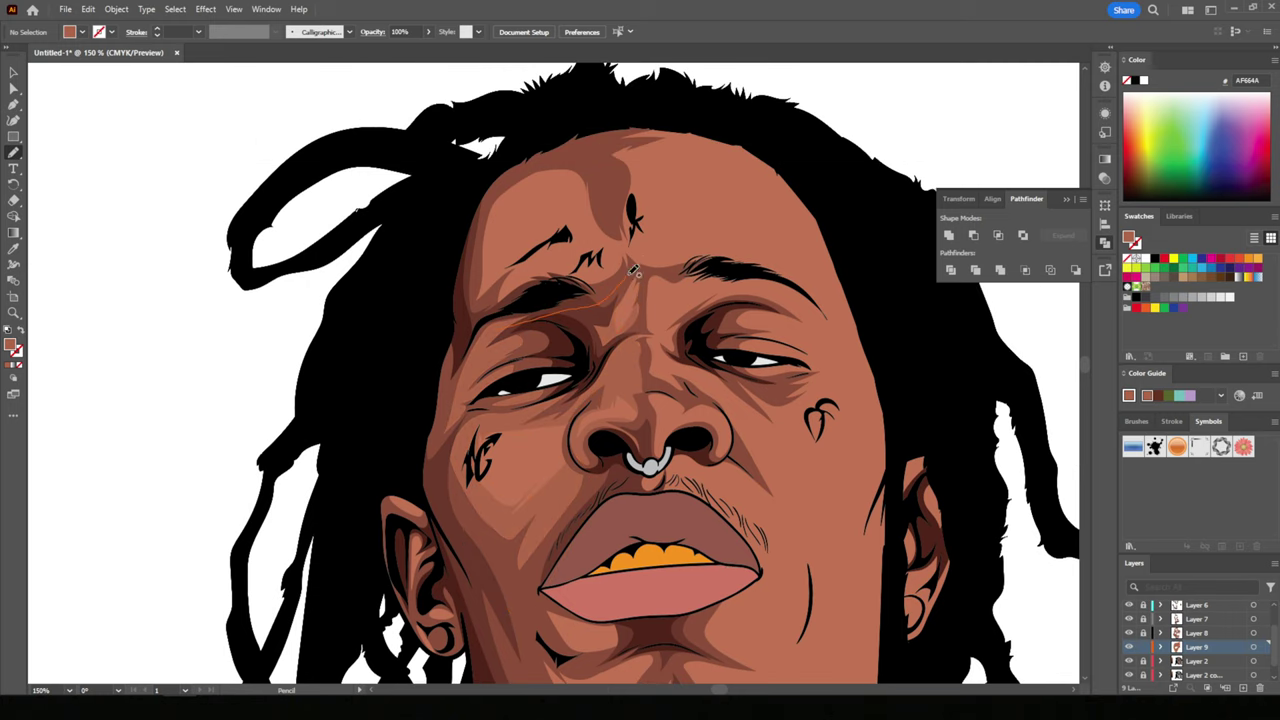
scroll(717, 523, down, 5)
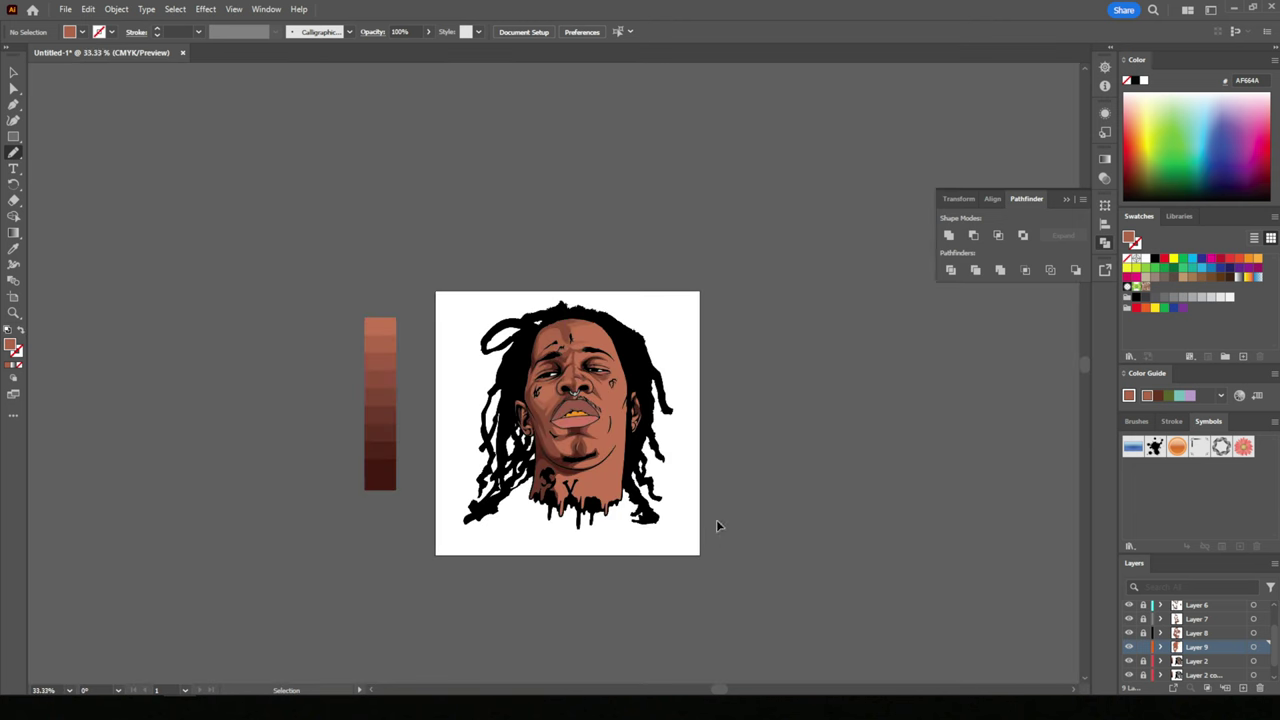
scroll(775, 512, up, 5)
- Select the face highlight shapes and shift their fill to a slightly different brown
click(13, 72)
click(615, 170)
scroll(615, 170, up, 2)
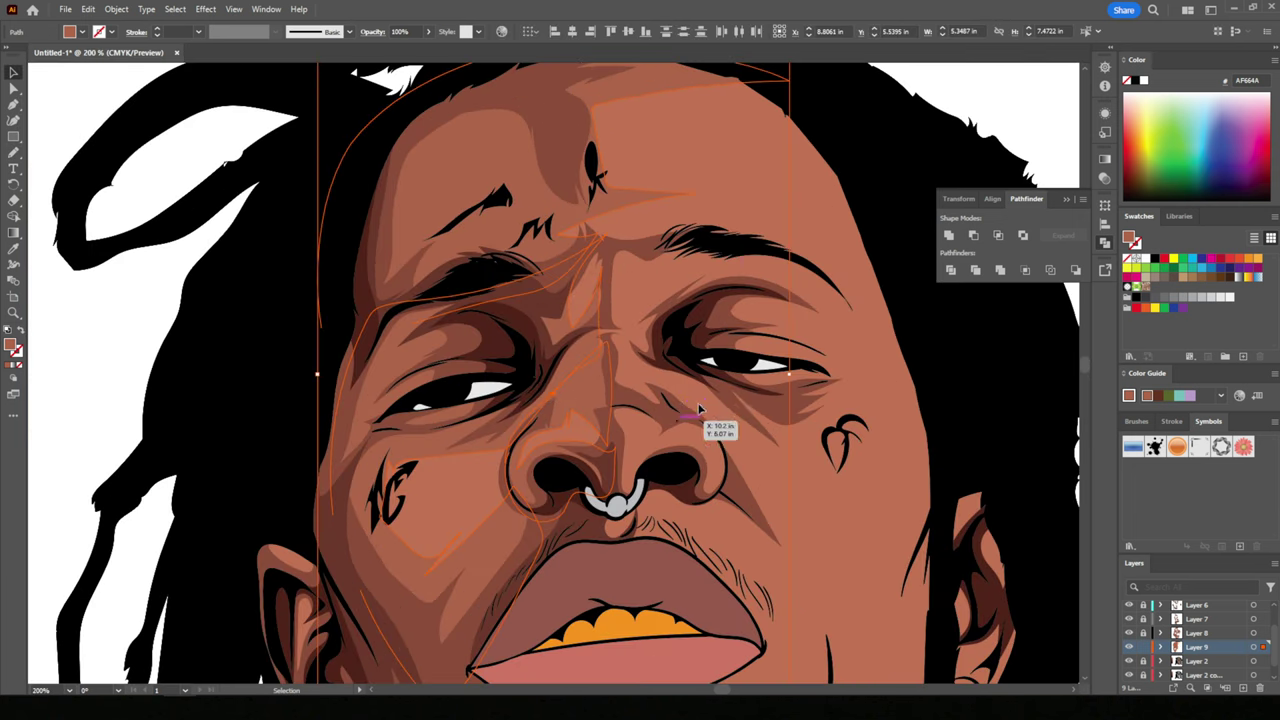
double_click(12, 345)
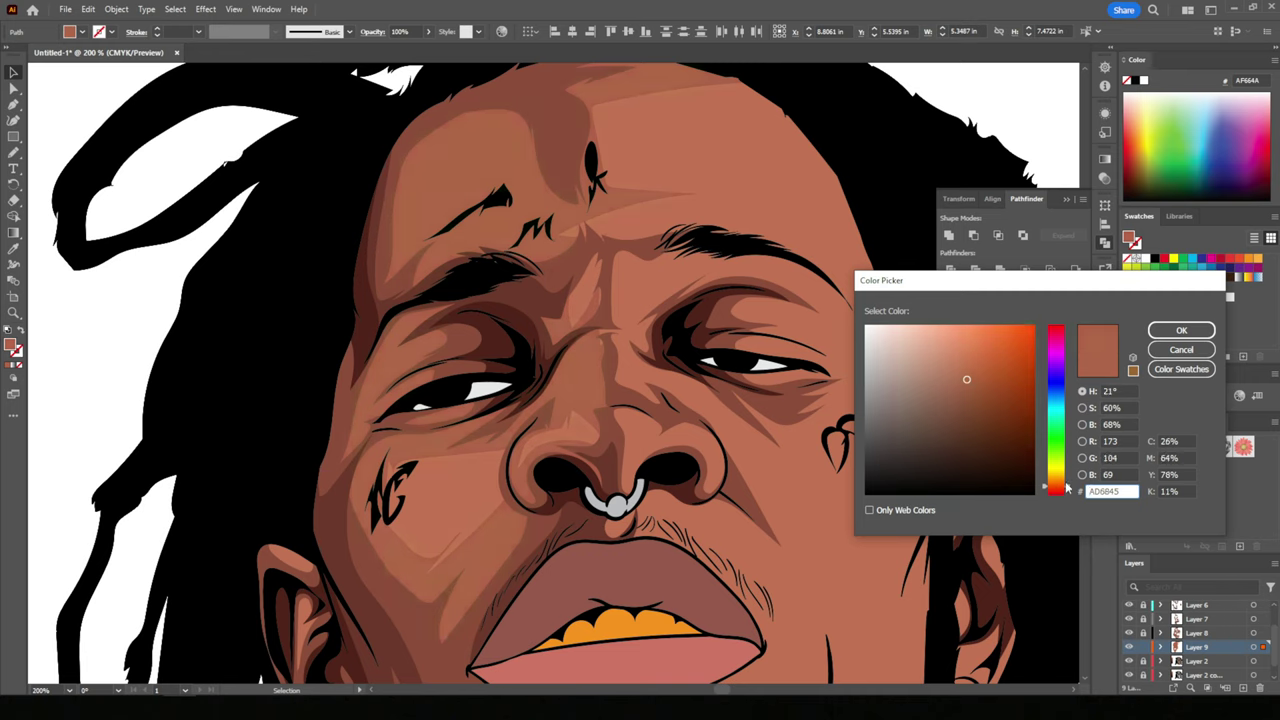
drag(970, 377, 960, 384)
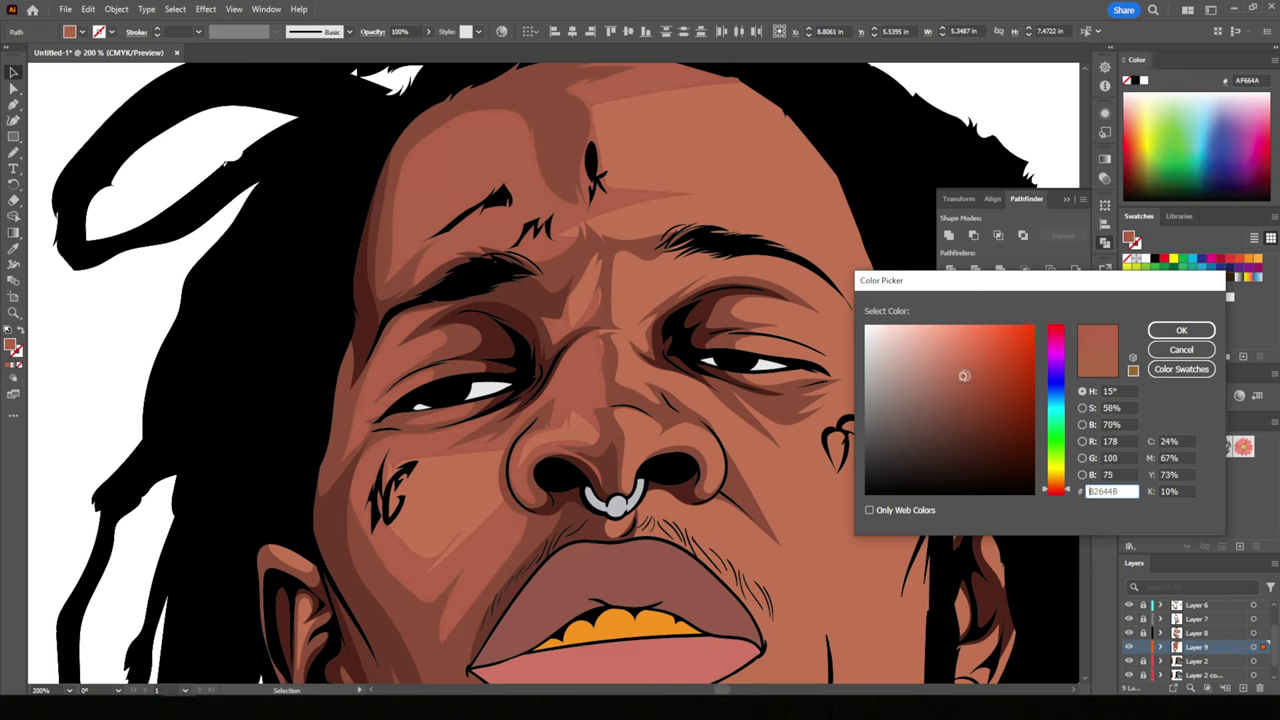
click(1170, 330)
- Apply Adjust Colors with Convert enabled, shifting the magenta and black balance
click(88, 9)
mouse_move(119, 259)
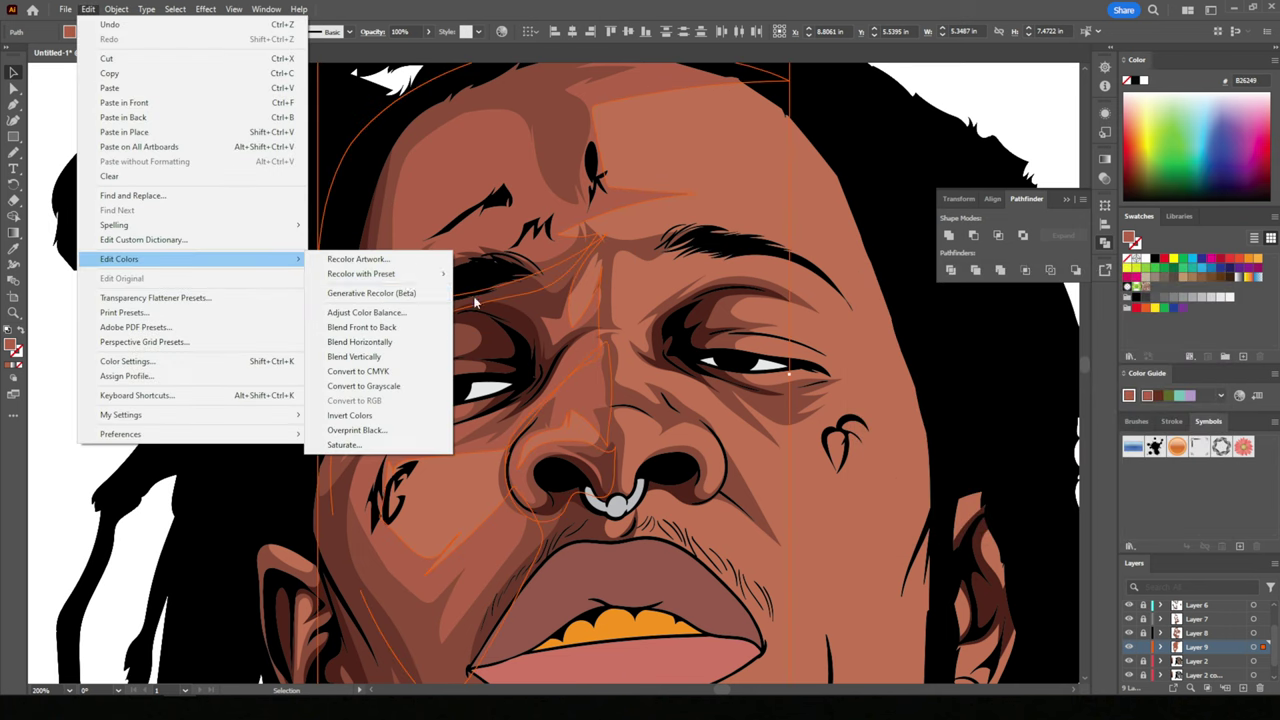
click(490, 318)
click(990, 590)
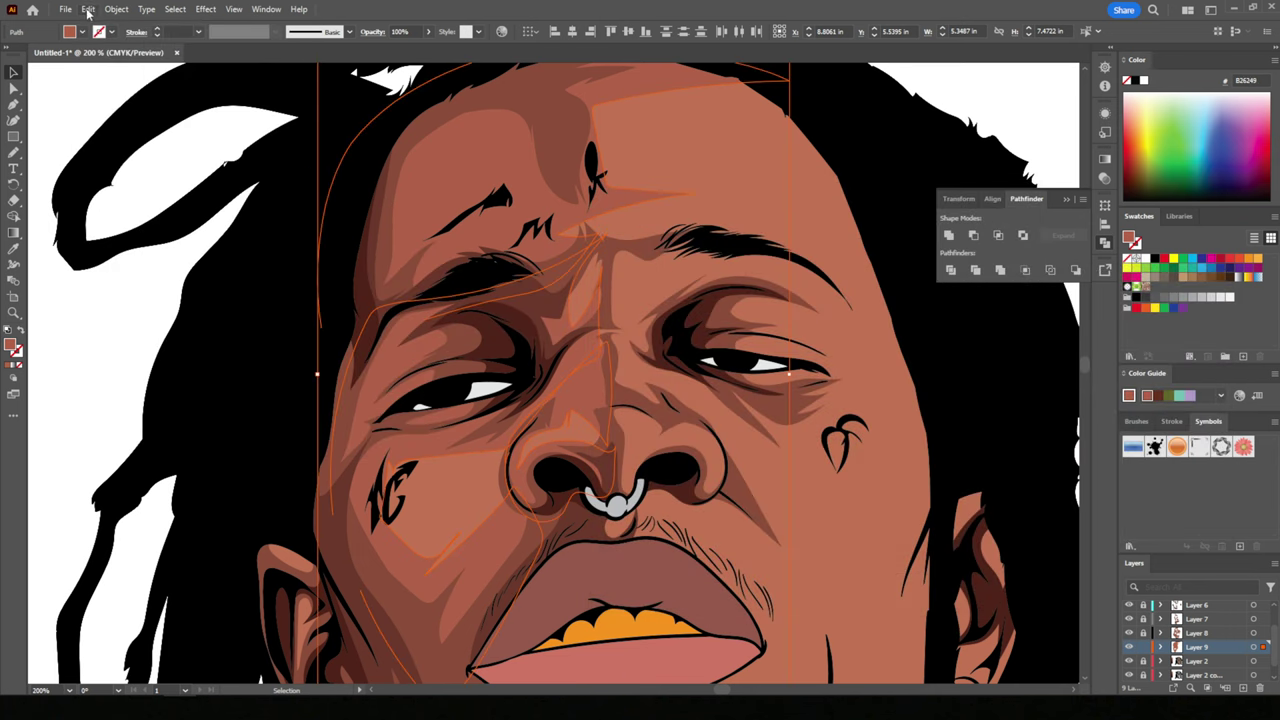
click(88, 9)
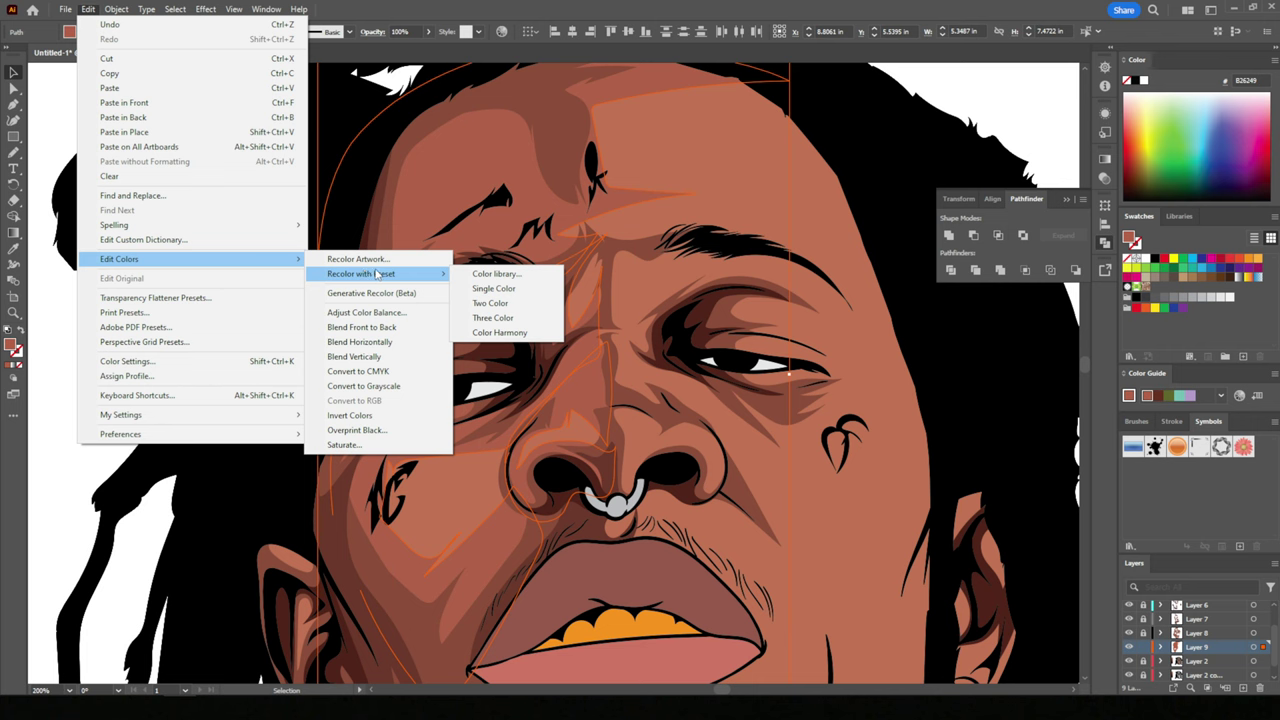
click(366, 312)
click(851, 505)
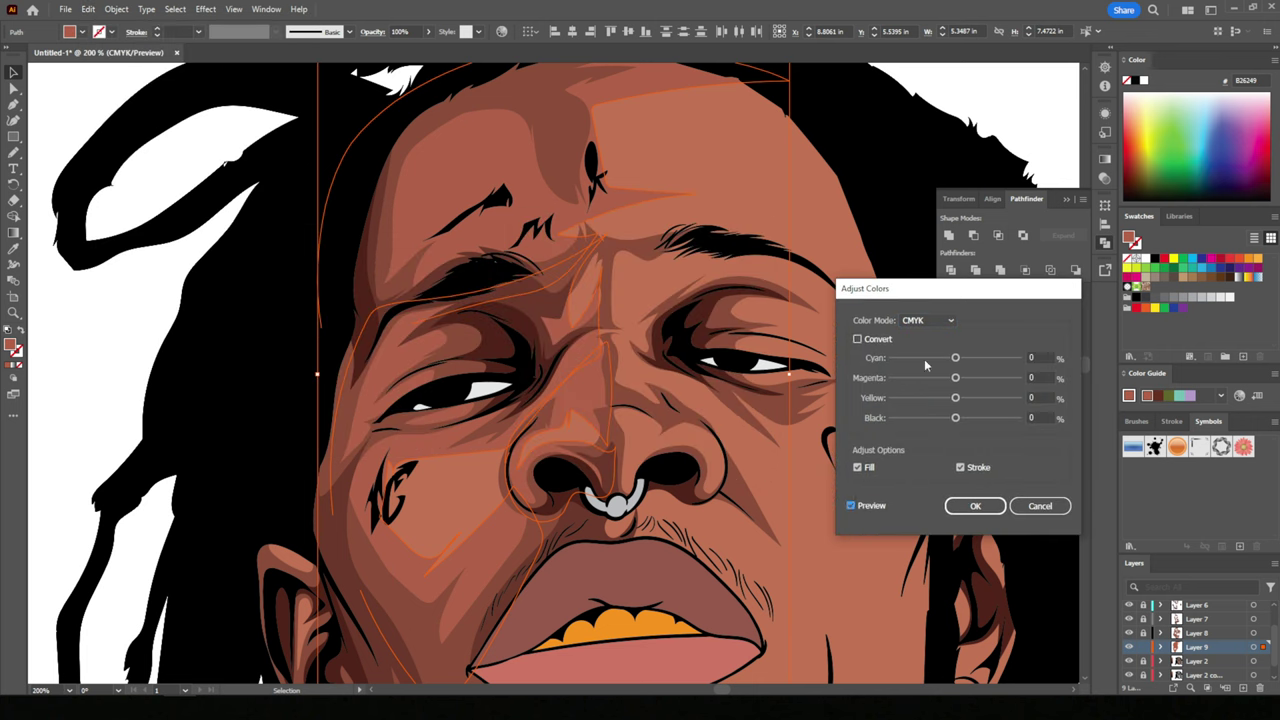
click(857, 339)
drag(955, 377, 952, 383)
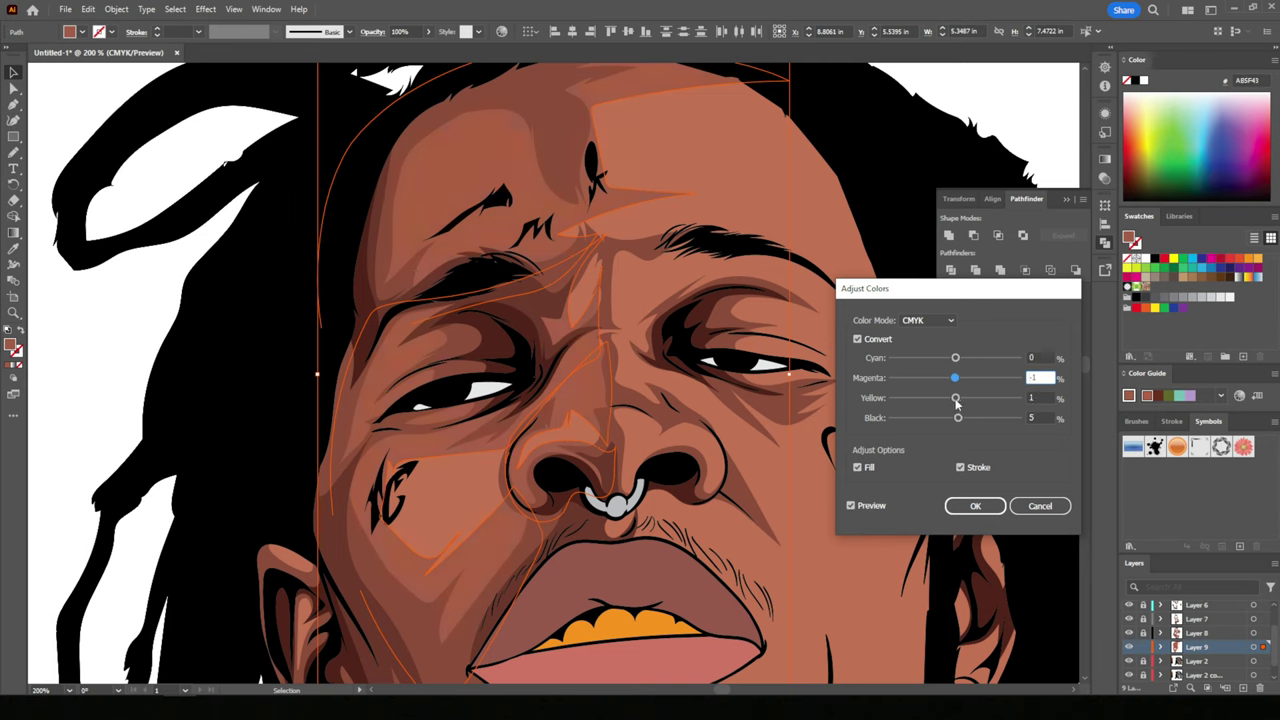
click(990, 505)
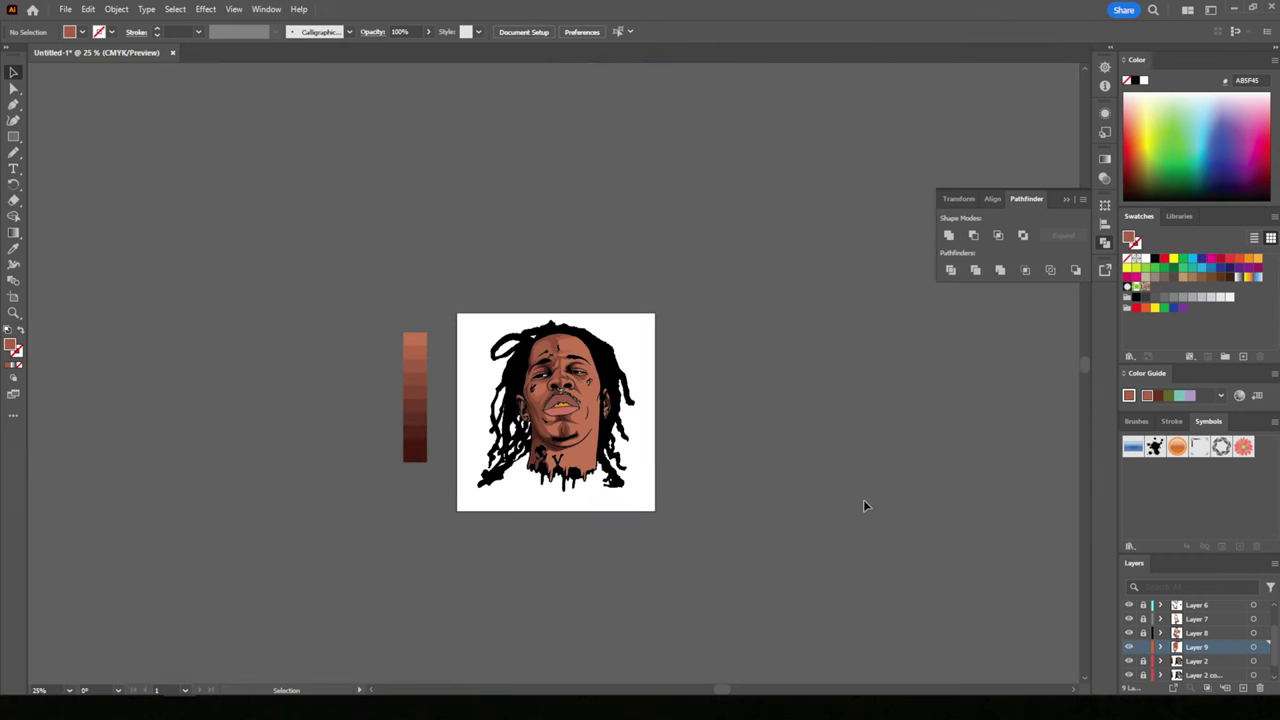
- Pencil a shadow shape from cheek to chin and another down the neck to a drip
key(n)
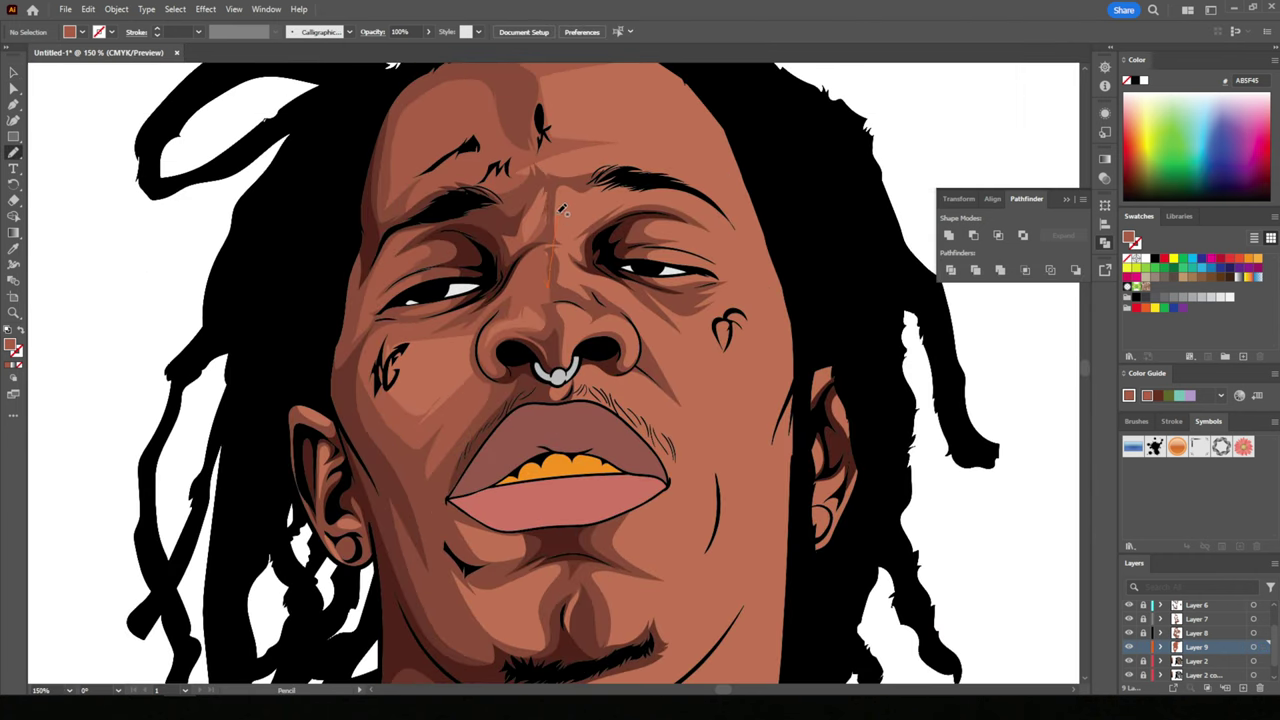
scroll(563, 208, down, 5)
scroll(390, 452, up, 6)
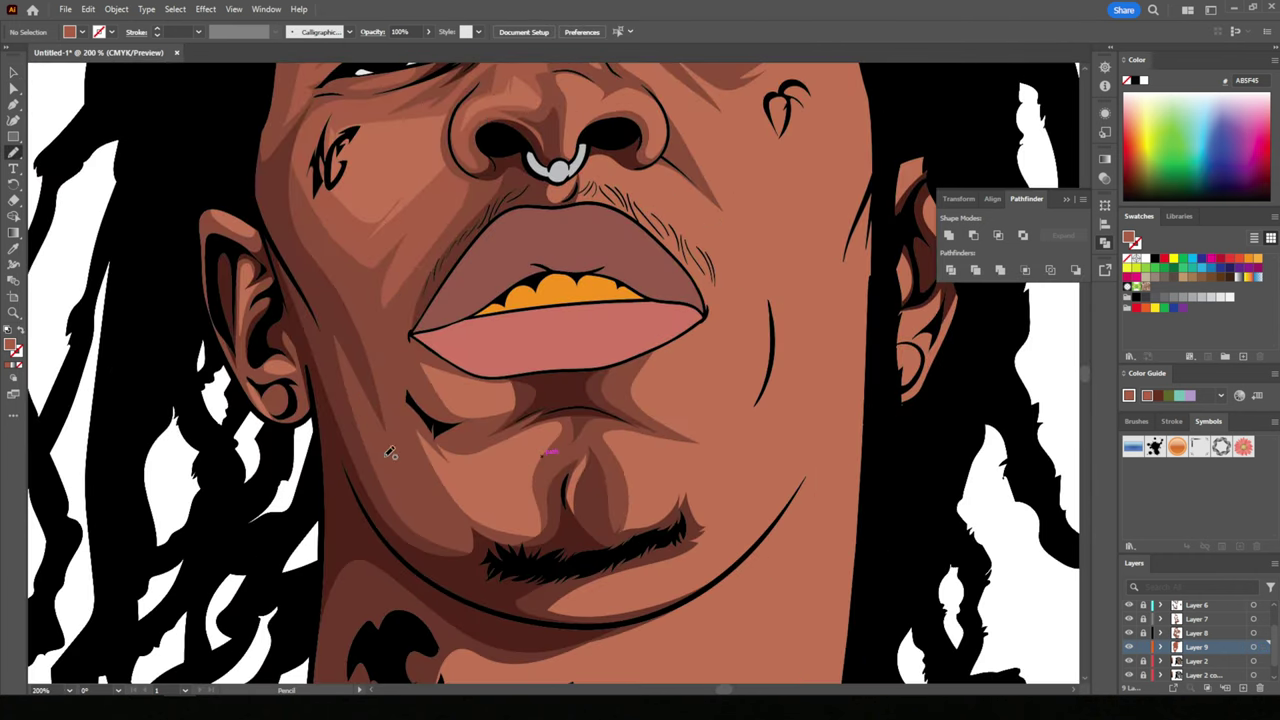
mouse_move(390, 452)
mouse_down()
mouse_move(563, 571)
mouse_move(538, 412)
mouse_up()
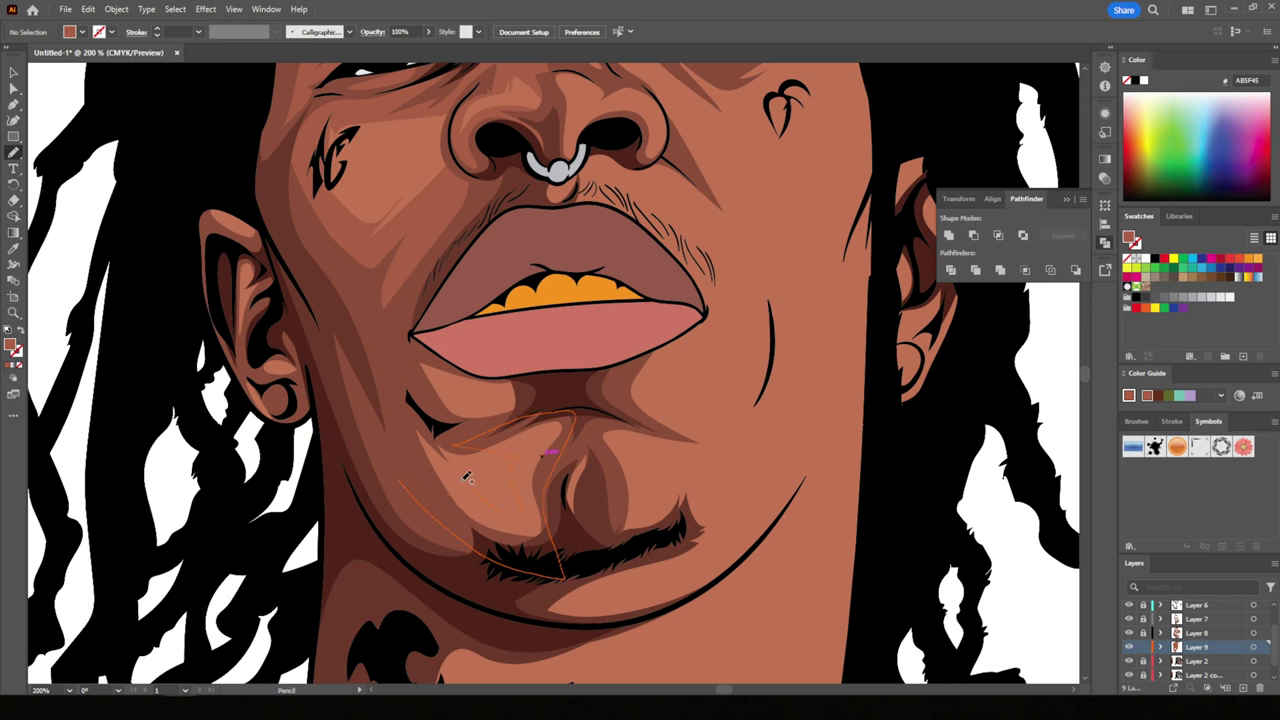
key(ctrl+minus)
scroll(630, 548, down, 5)
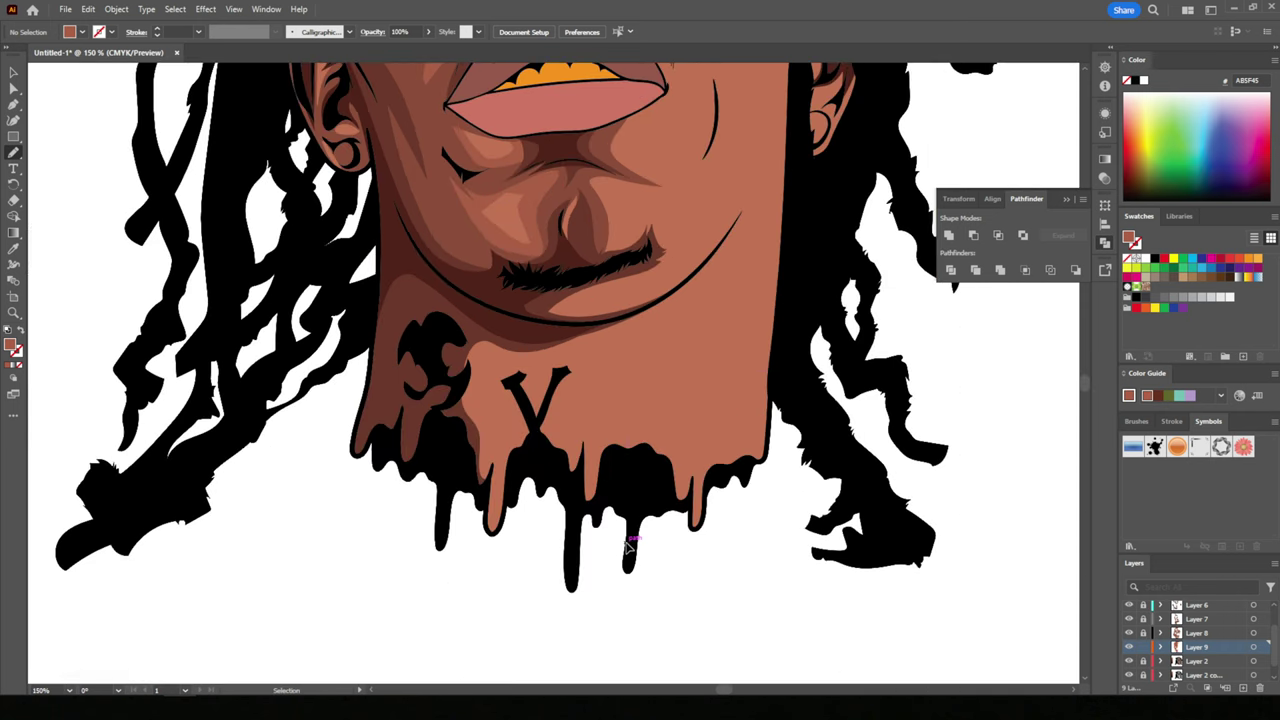
mouse_move(432, 330)
mouse_down()
mouse_move(490, 497)
mouse_move(603, 485)
mouse_up()
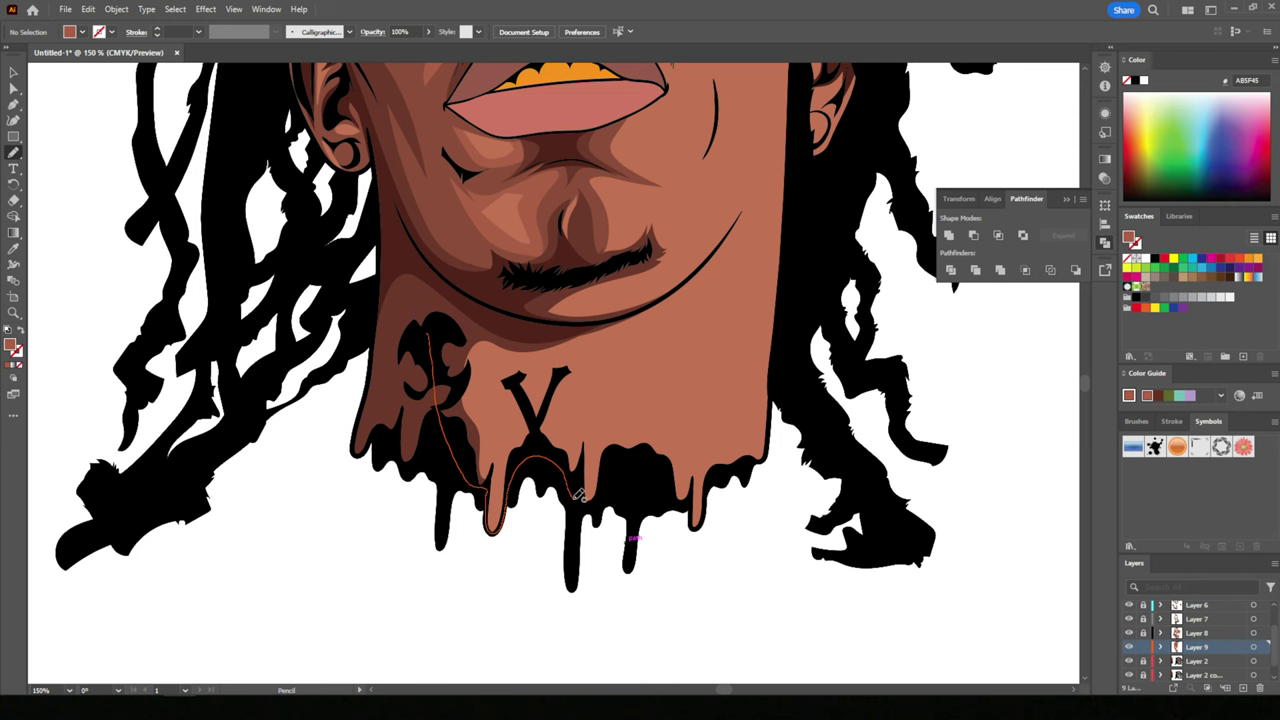
key(ctrl+minus)
- Pencil shading shapes along the hair edge by the cheek and temple
key(ctrl+plus)
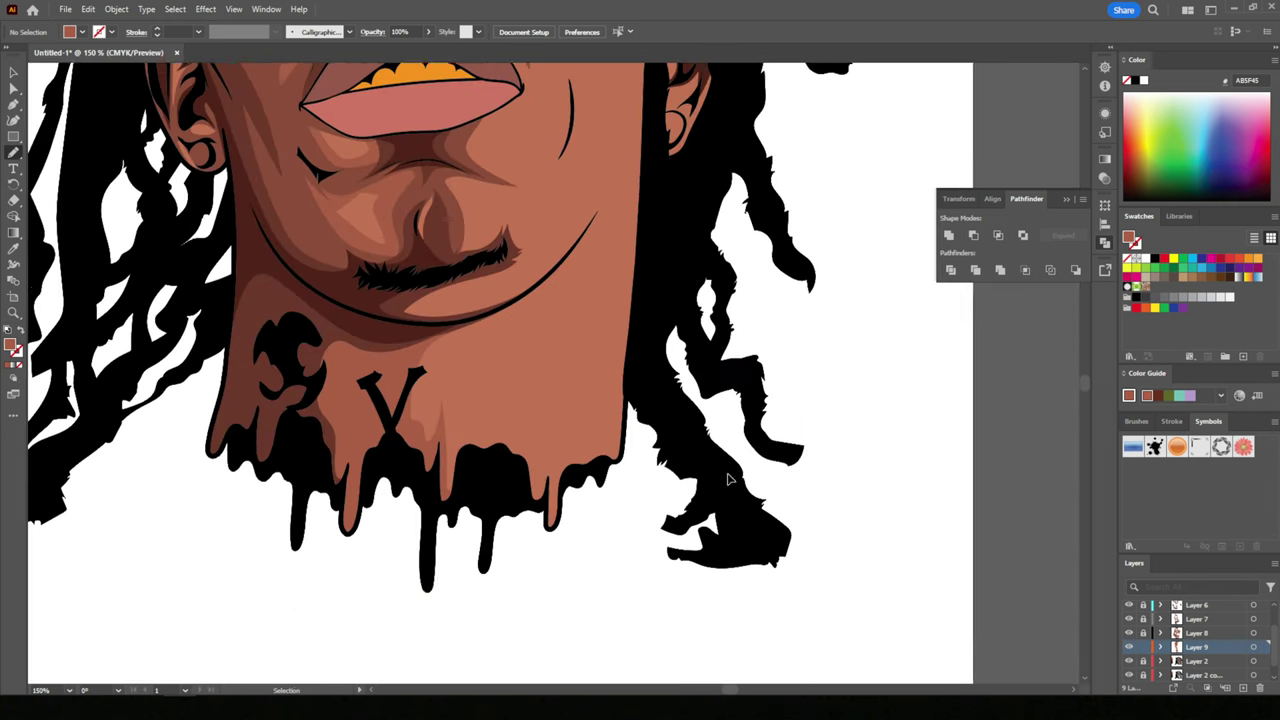
scroll(700, 450, up, 3)
drag(626, 379, 632, 68)
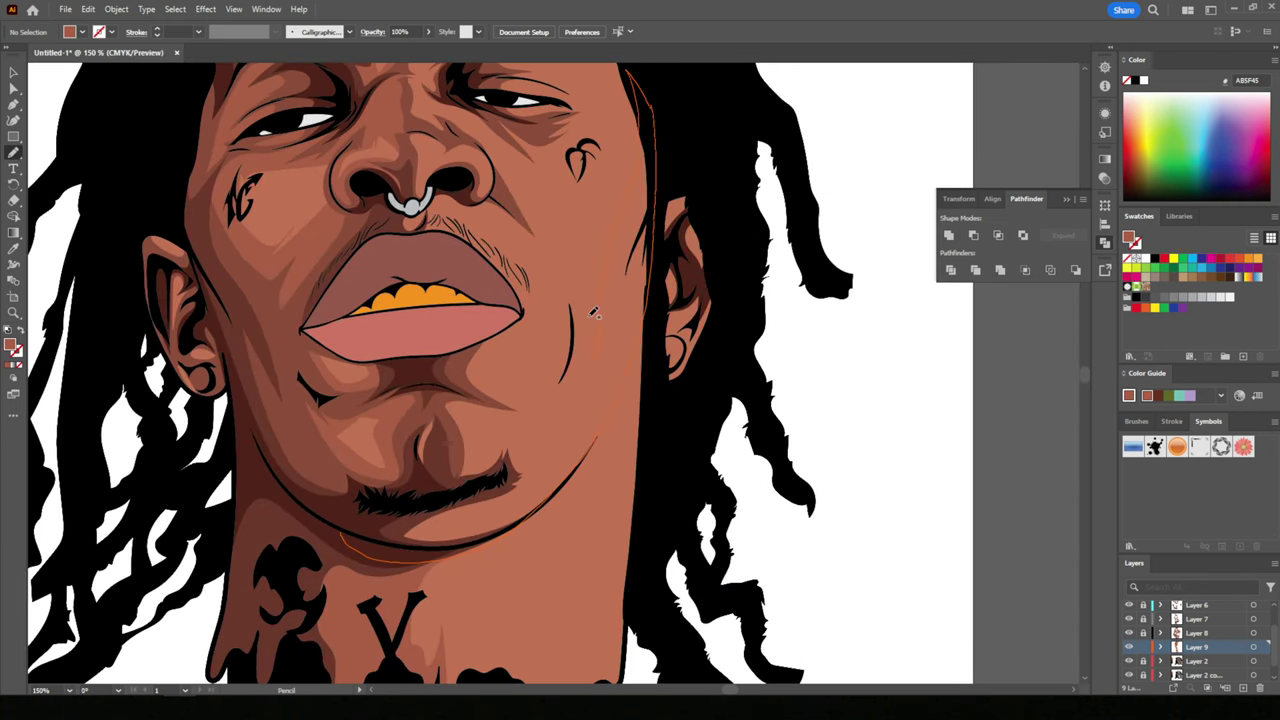
key(ctrl+minus)
key(ctrl+plus)
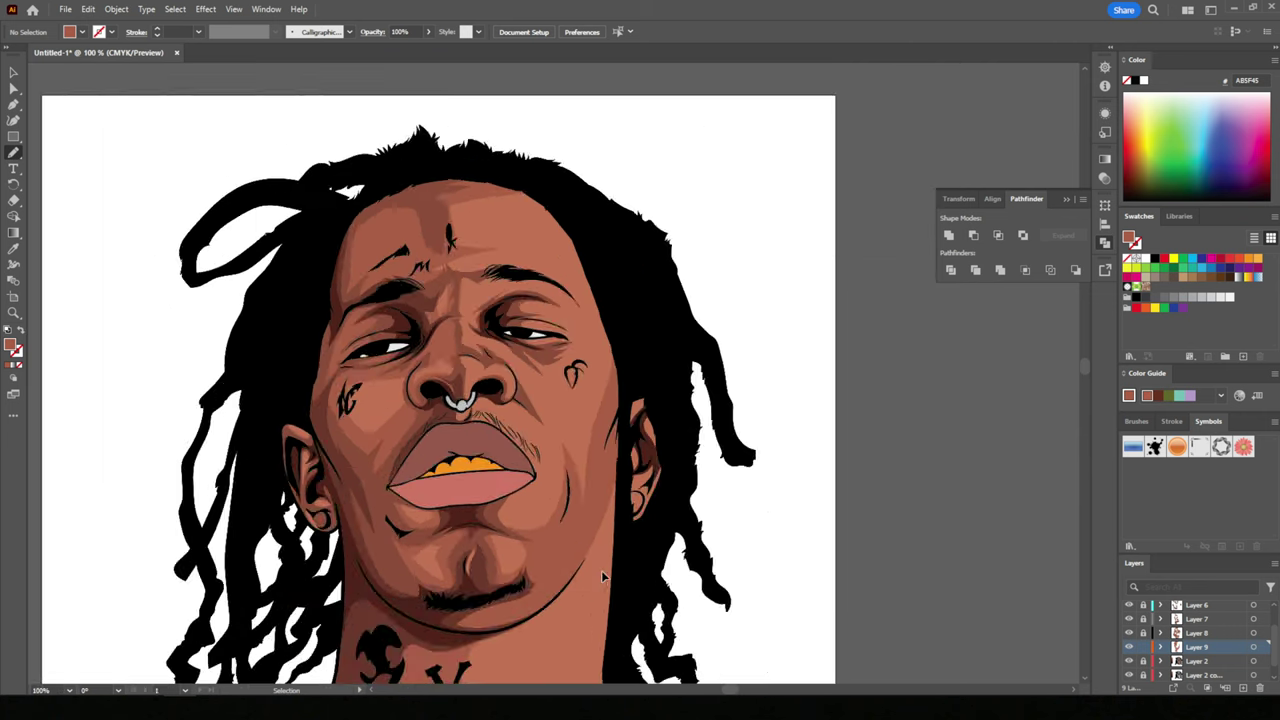
key(ctrl+plus)
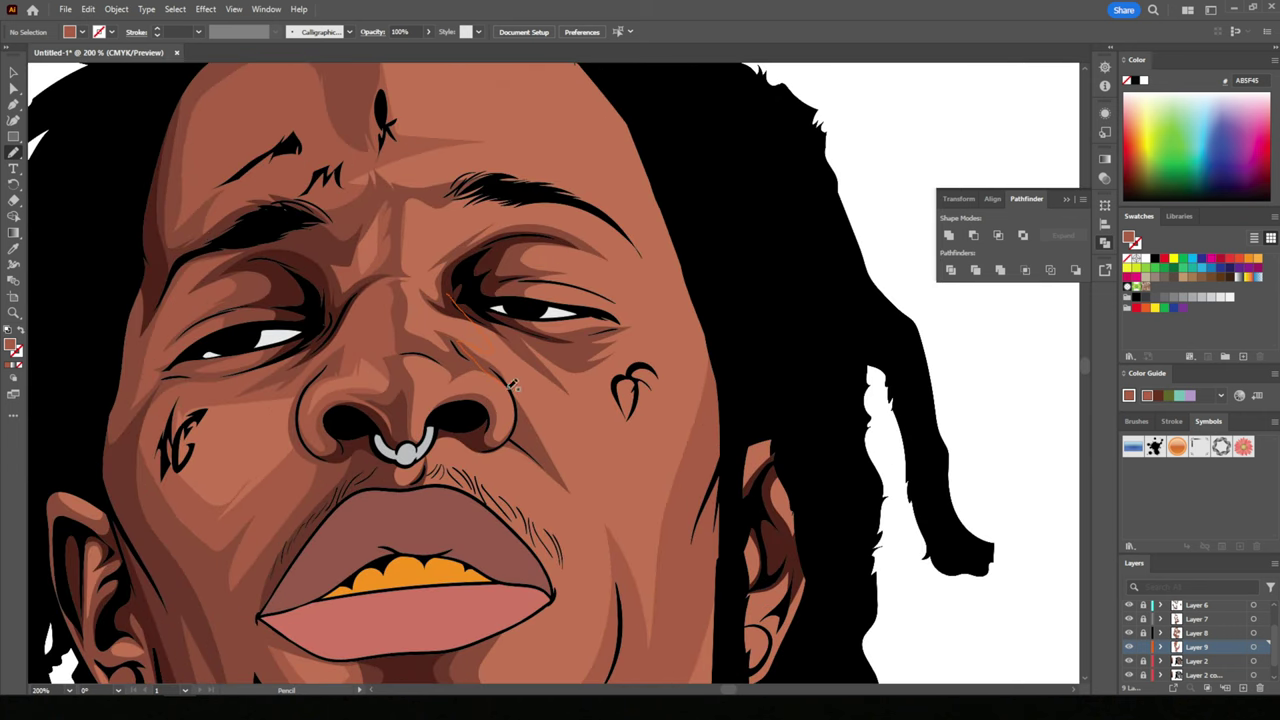
scroll(415, 212, up, 2)
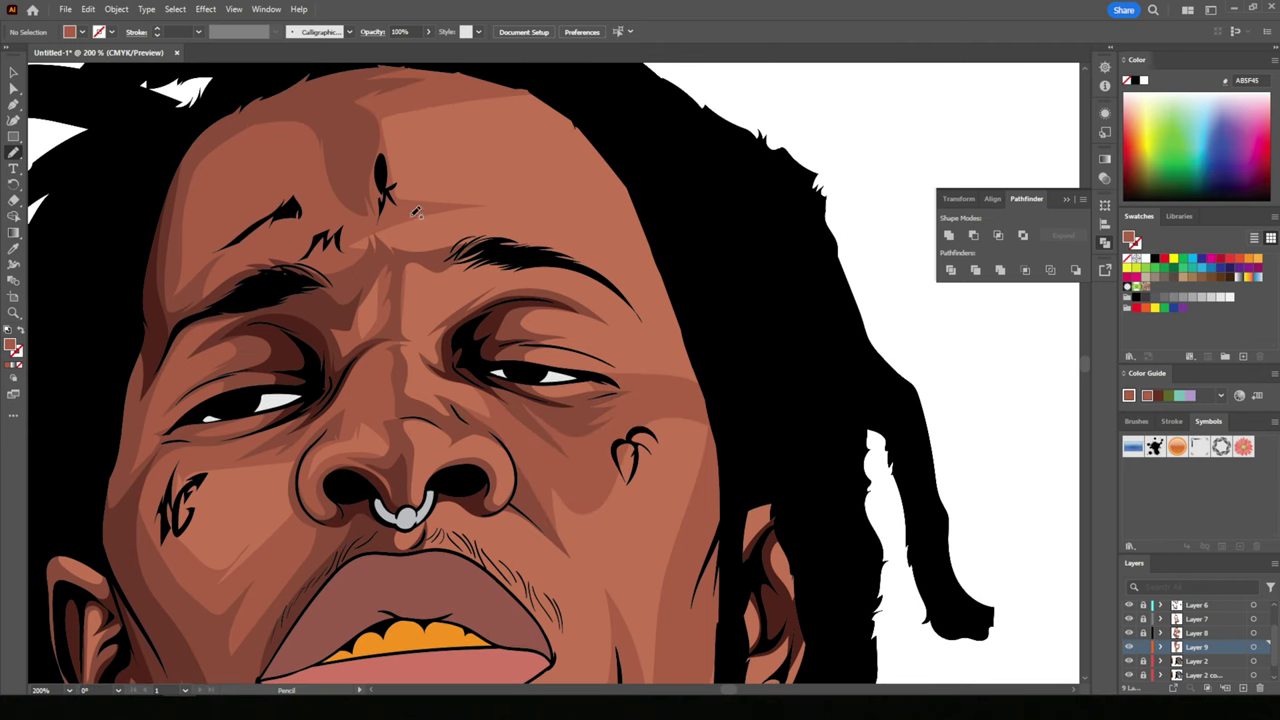
drag(692, 338, 705, 397)
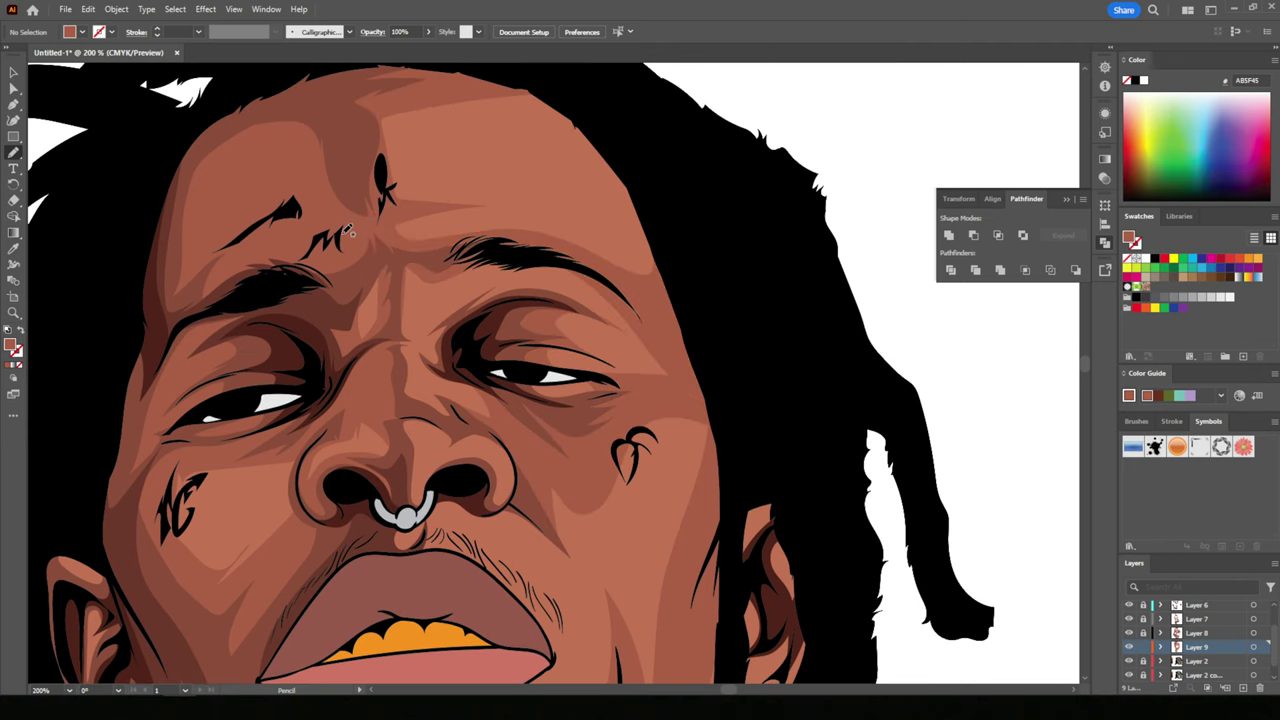
- Draw skin-tone shading shapes over the neck drips and along the drip edge
key(ctrl+0)
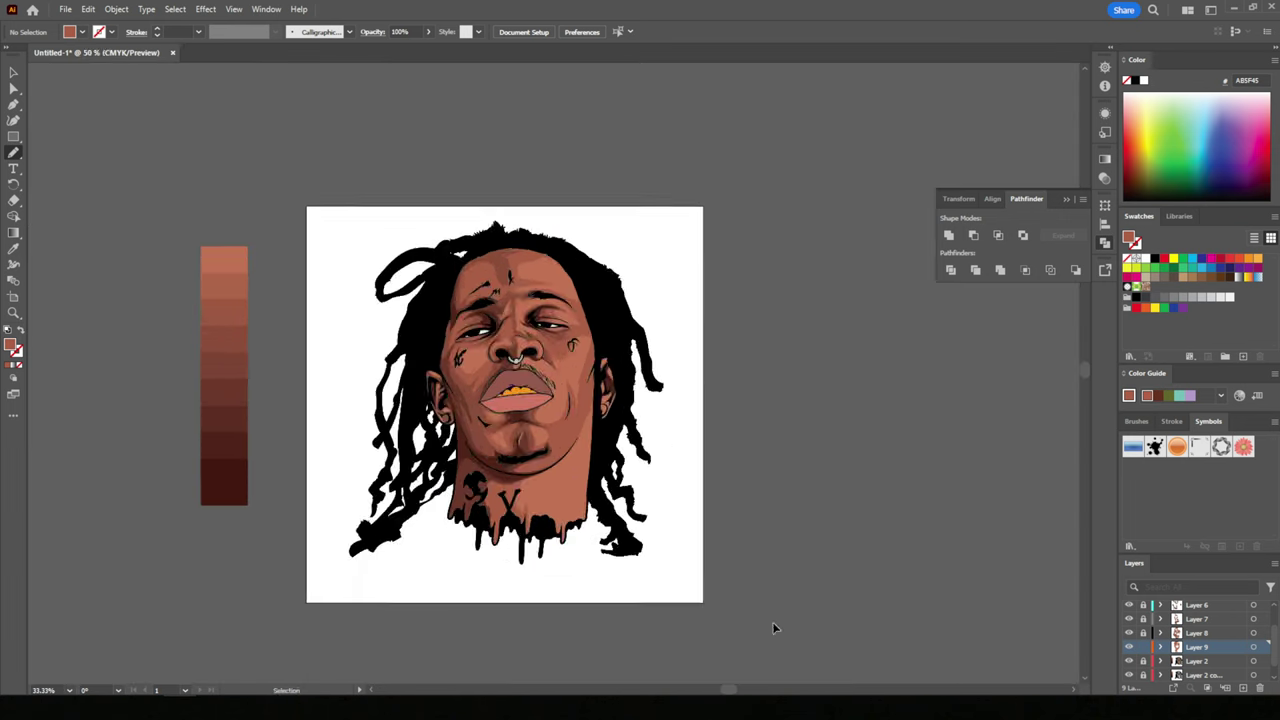
key(ctrl+equal)
key(ctrl+equal)
scroll(773, 628, down, 3)
scroll(771, 614, down, 2)
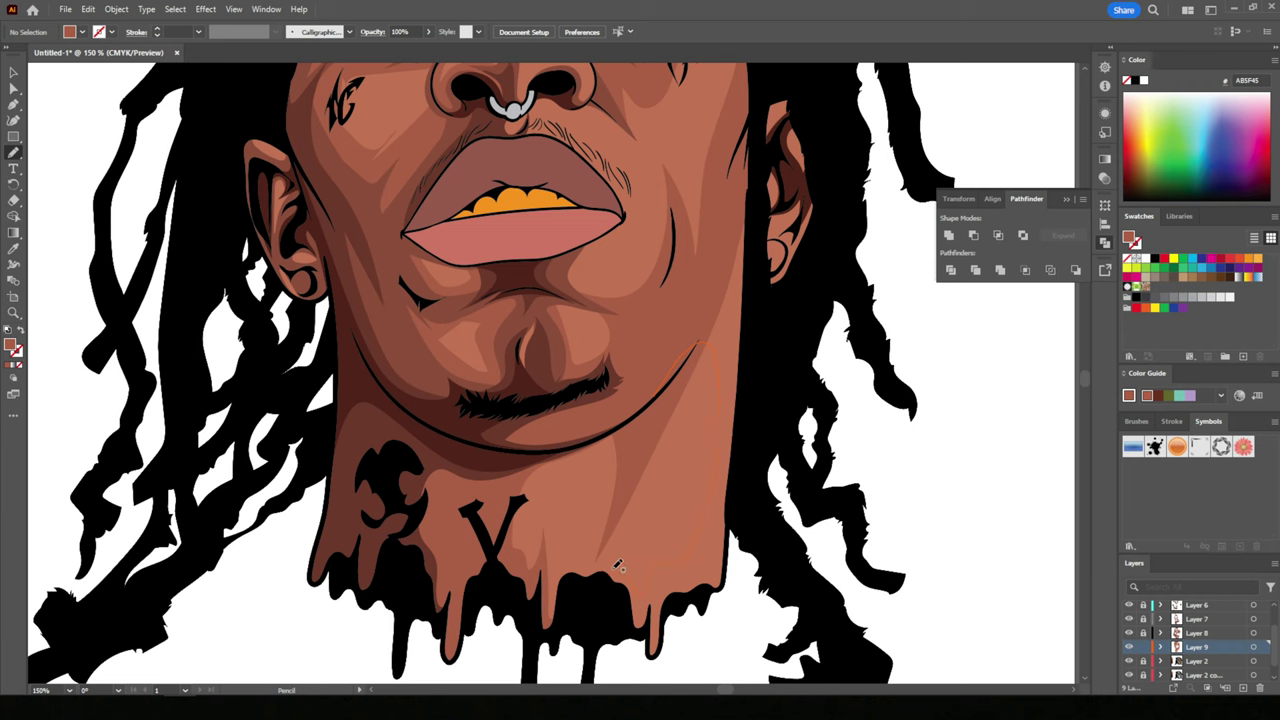
drag(615, 567, 652, 632)
scroll(722, 600, up, 2)
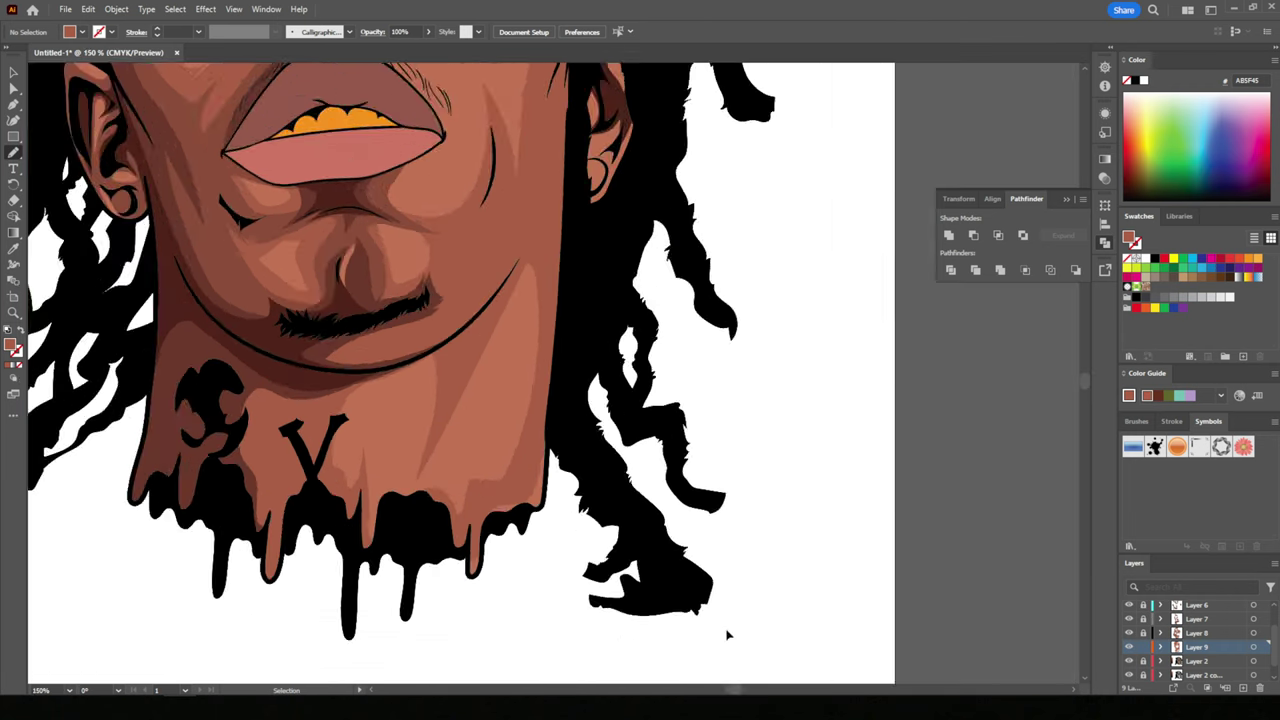
drag(545, 465, 480, 403)
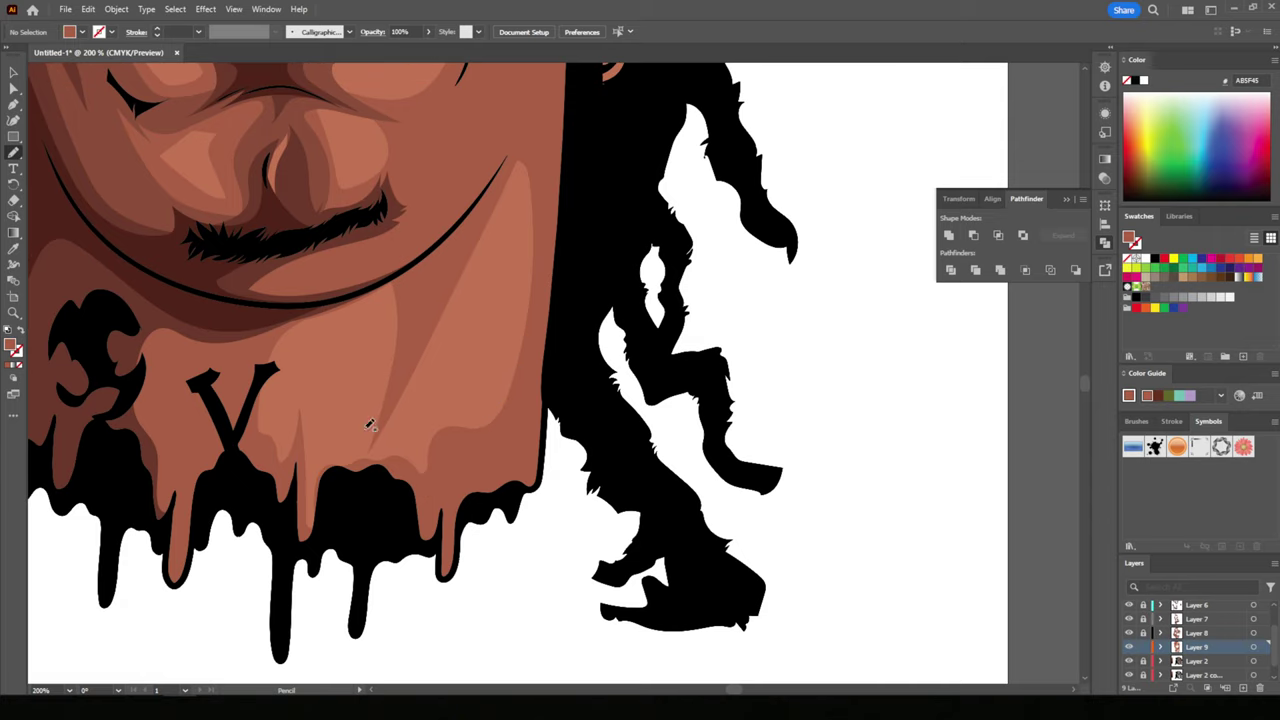
scroll(370, 477, up, 5)
- Draw shading shapes around the nostril and beneath the nose ring
key(ctrl+minus)
key(ctrl+minus)
scroll(648, 693, left, 2)
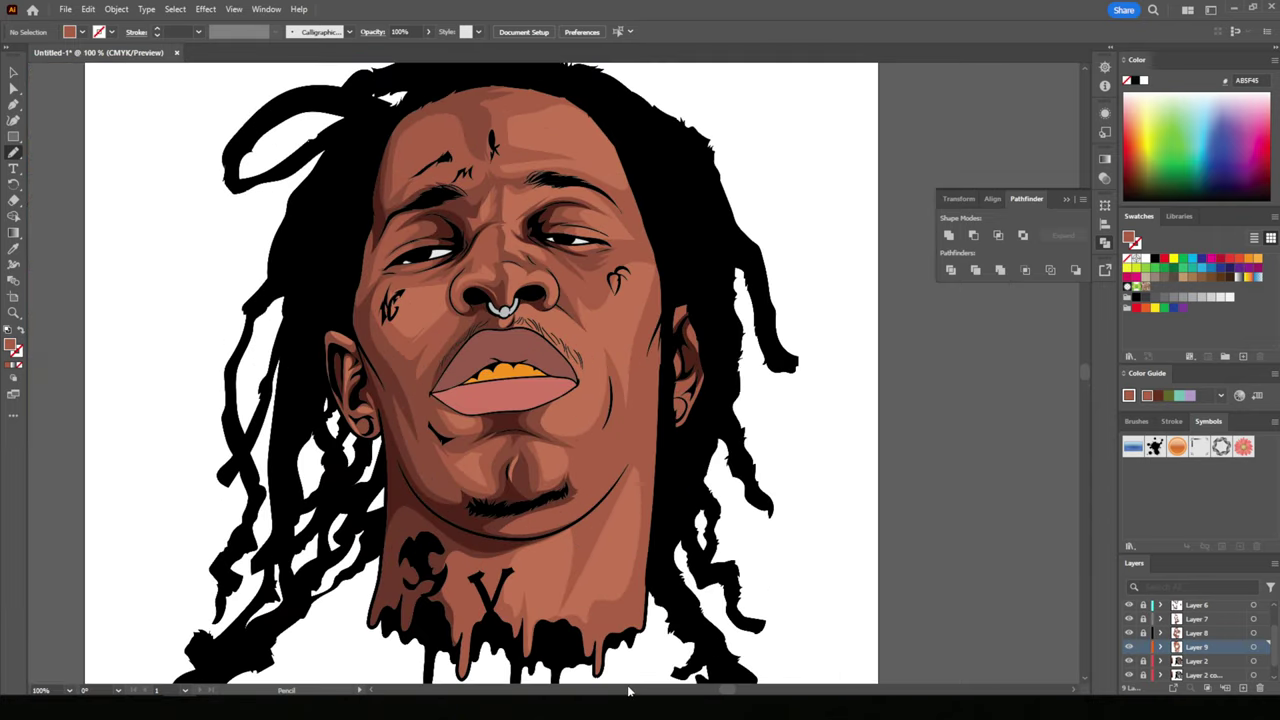
scroll(557, 200, up, 2)
scroll(536, 306, up, 2)
drag(495, 575, 400, 380)
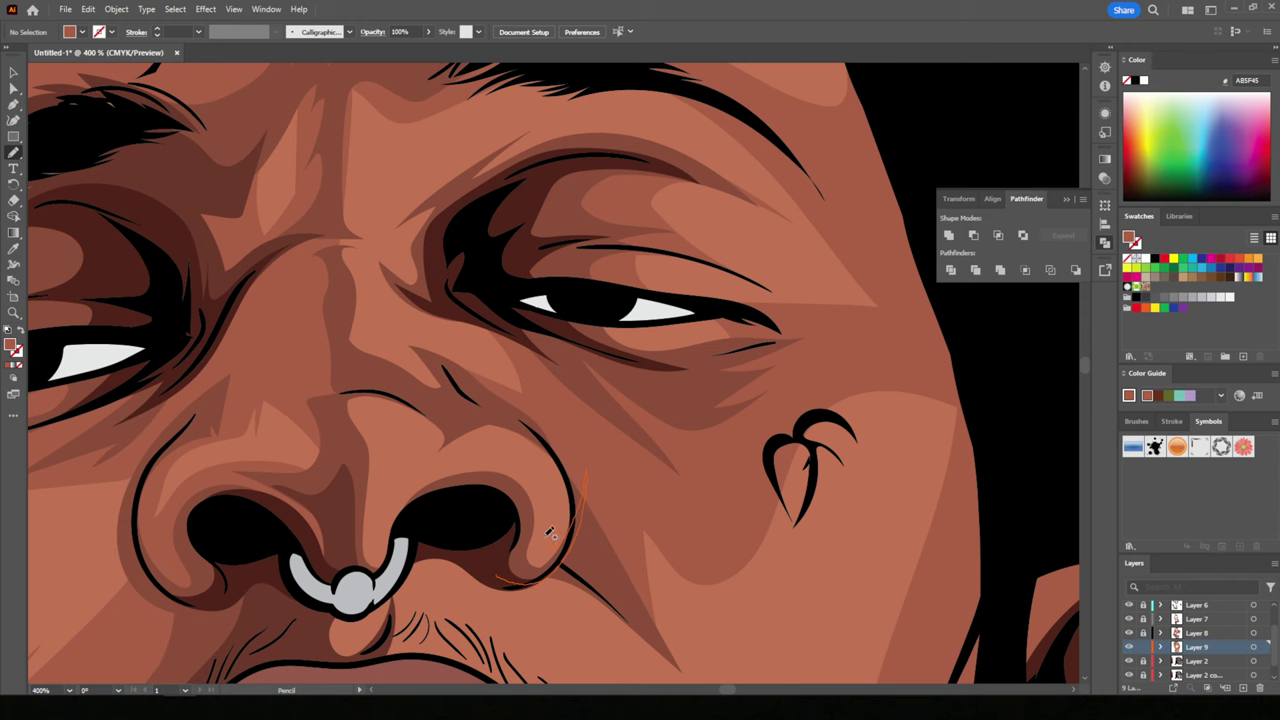
scroll(508, 540, down, 2)
drag(305, 488, 367, 530)
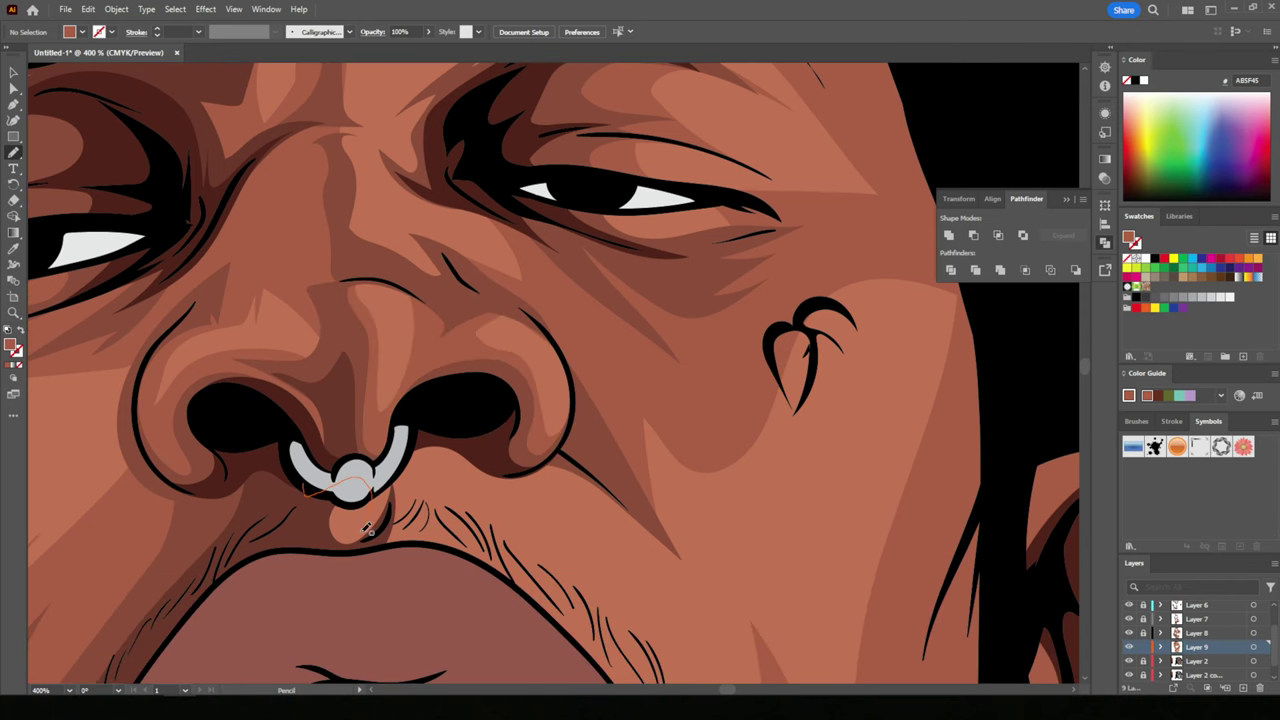
drag(474, 519, 374, 571)
scroll(677, 677, down, 6)
scroll(675, 672, up, 5)
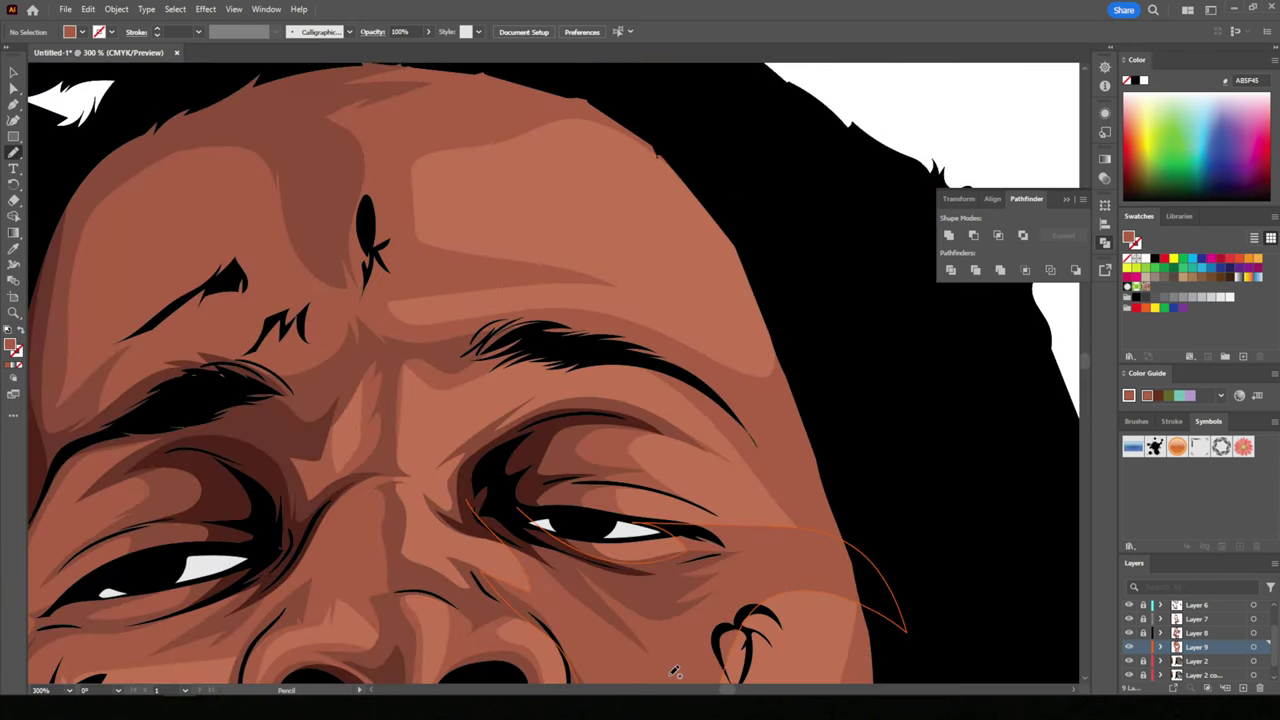
- Draw a shading shape along the eye
scroll(886, 524, down, 3)
scroll(886, 524, down, 3)
scroll(886, 524, up, 6)
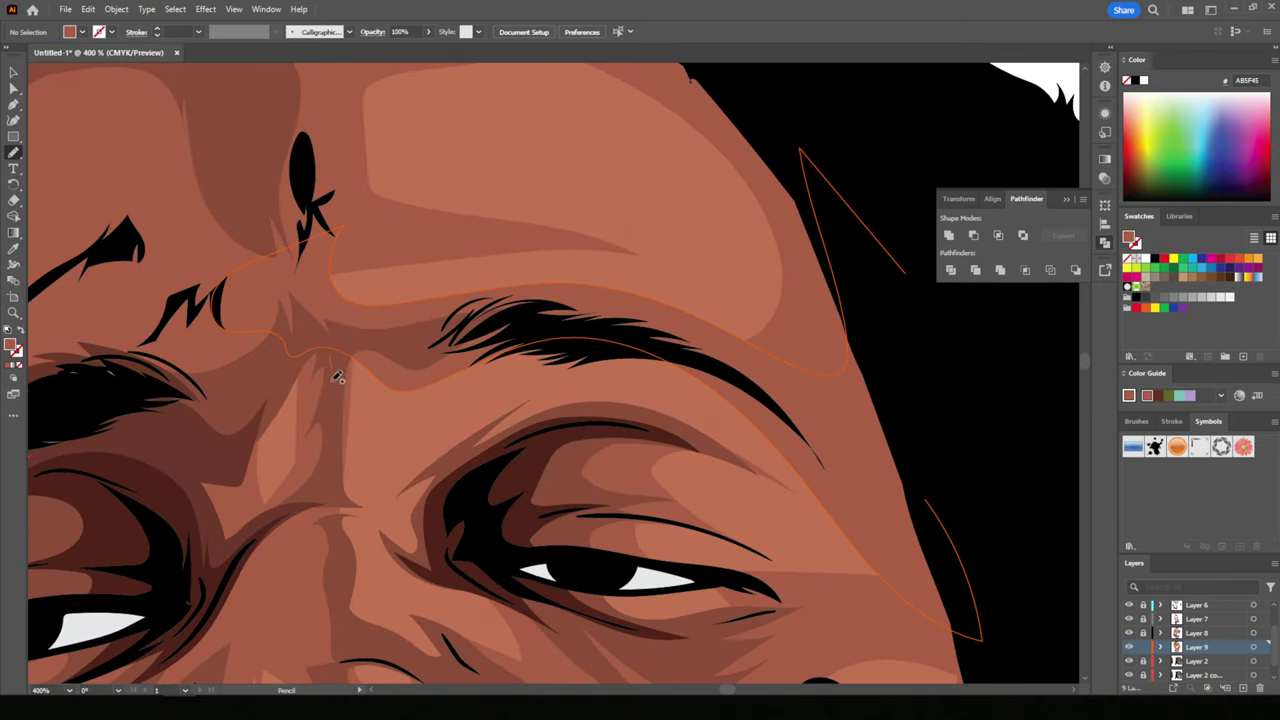
scroll(632, 355, down, 3)
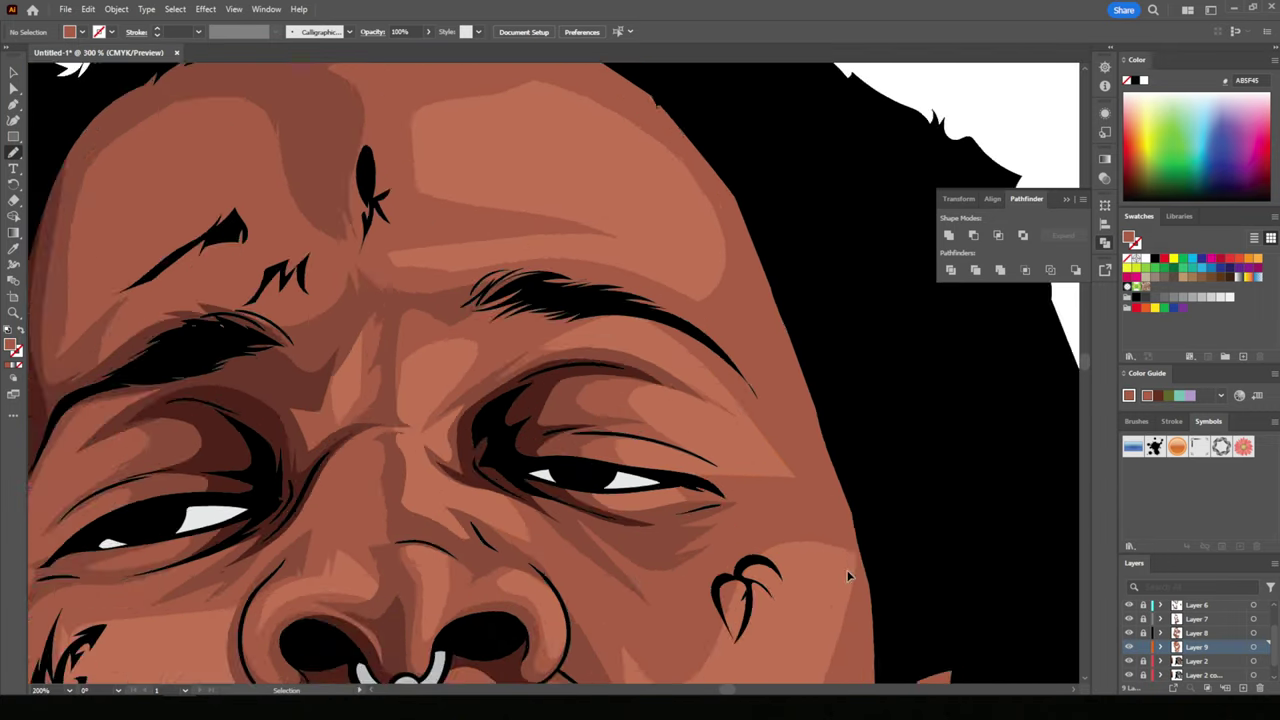
scroll(443, 529, up, 3)
mouse_move(318, 442)
mouse_down()
mouse_move(391, 445)
mouse_move(360, 415)
mouse_up()
scroll(600, 500, down, 2)
scroll(766, 626, down, 3)
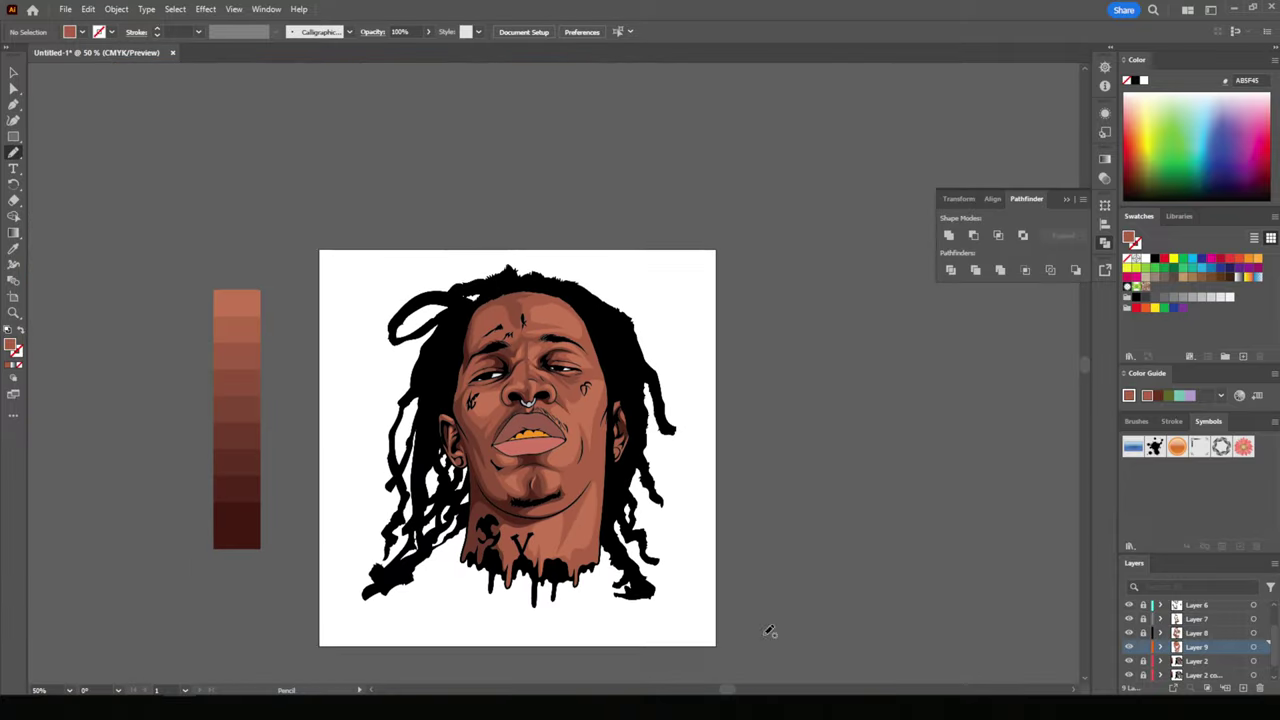
scroll(766, 626, up, 5)
- Draw a shading shape along the jaw and a highlight near the chin
drag(828, 422, 724, 627)
scroll(567, 265, down, 3)
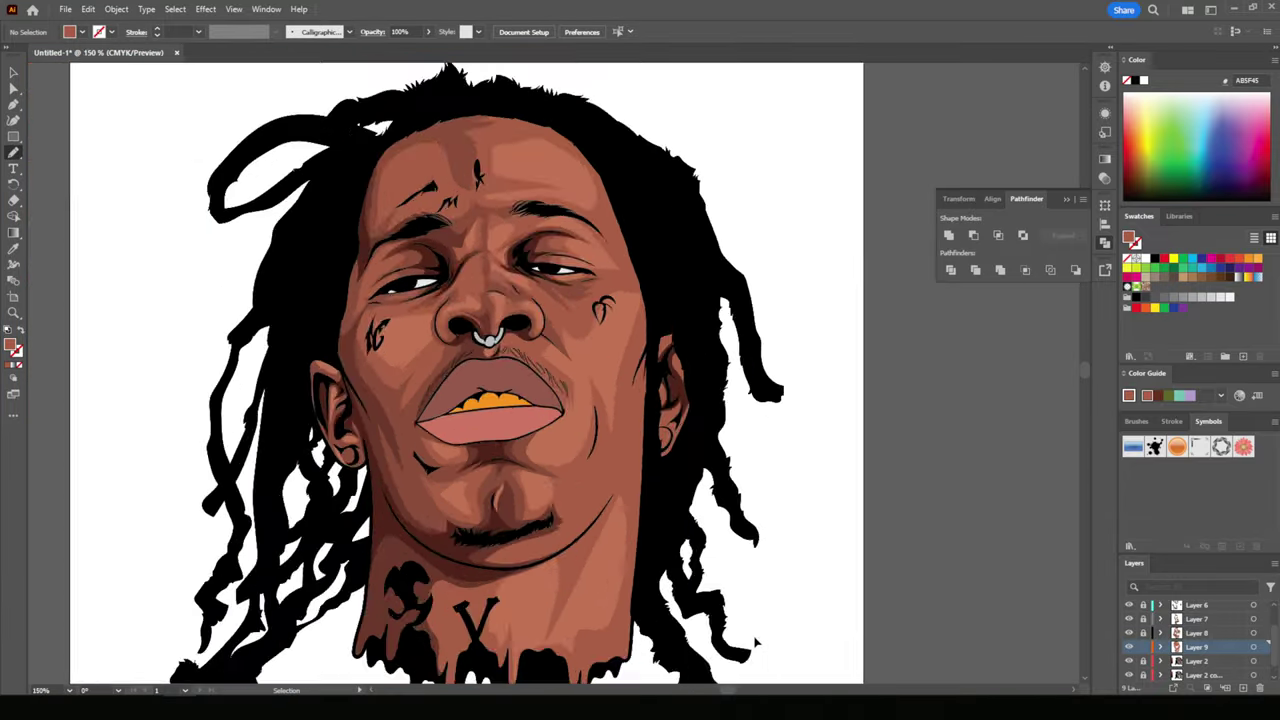
scroll(540, 327, up, 2)
scroll(540, 327, down, 1)
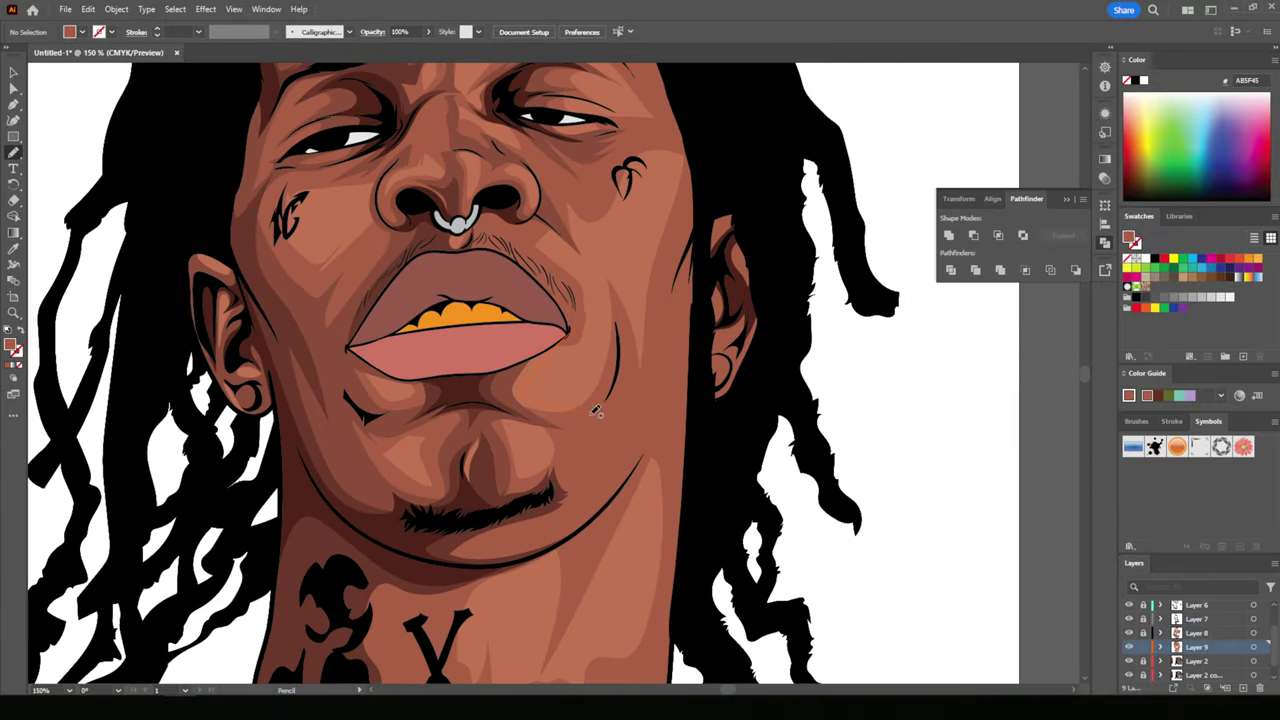
drag(595, 411, 597, 413)
scroll(900, 507, down, 3)
scroll(805, 557, up, 4)
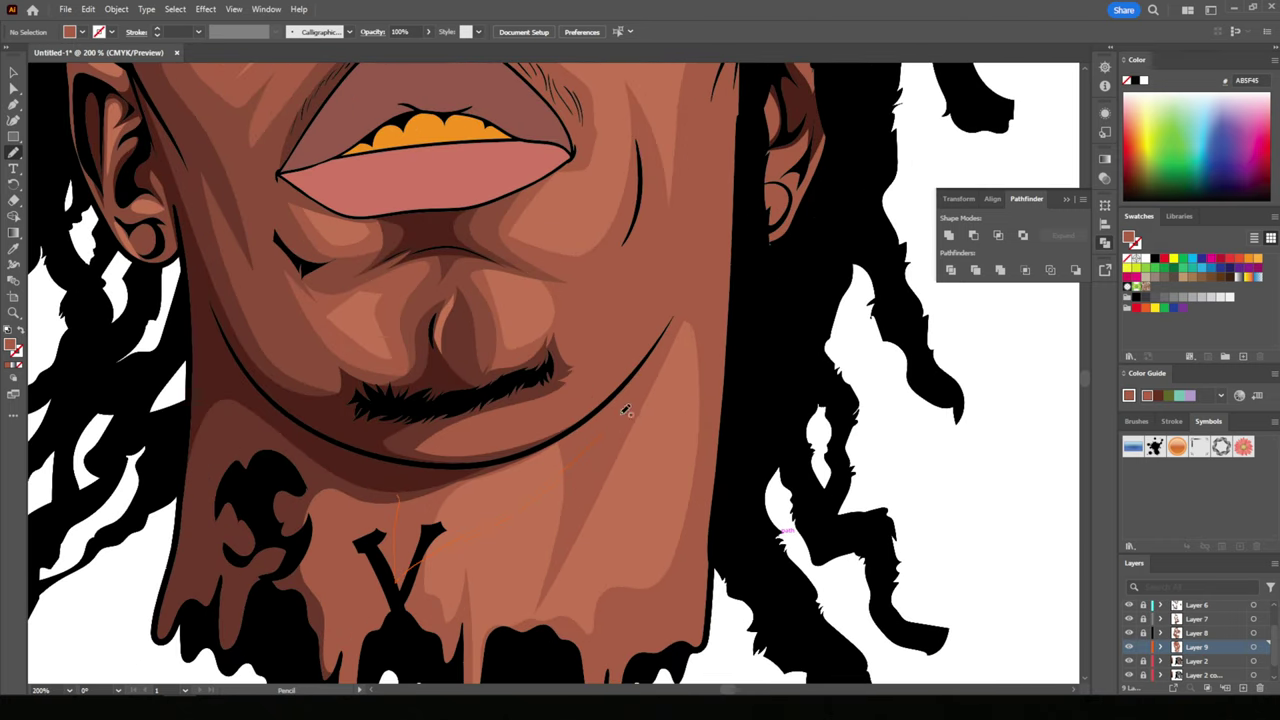
scroll(625, 410, down, 3)
scroll(398, 517, up, 1)
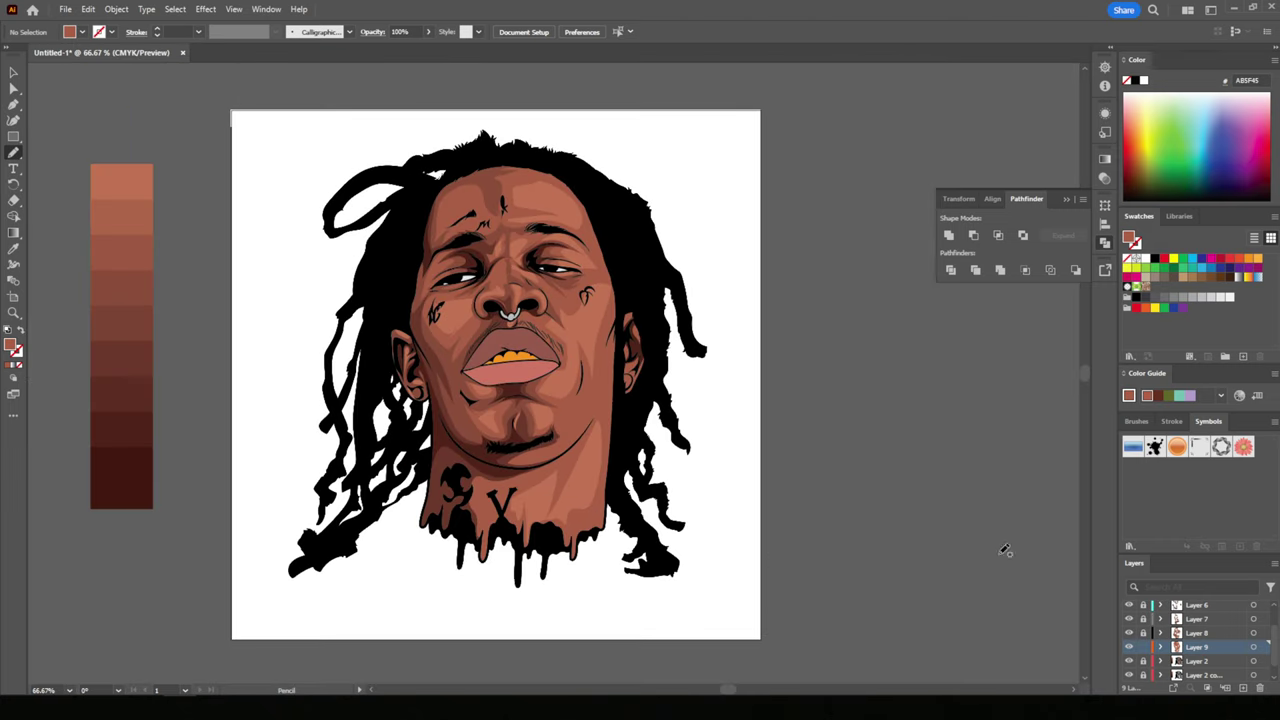
- Add Layer 10 above the upper layers and set the fill to darkest brown 431911
scroll(1230, 640, up, 1)
click(1215, 622)
click(1243, 688)
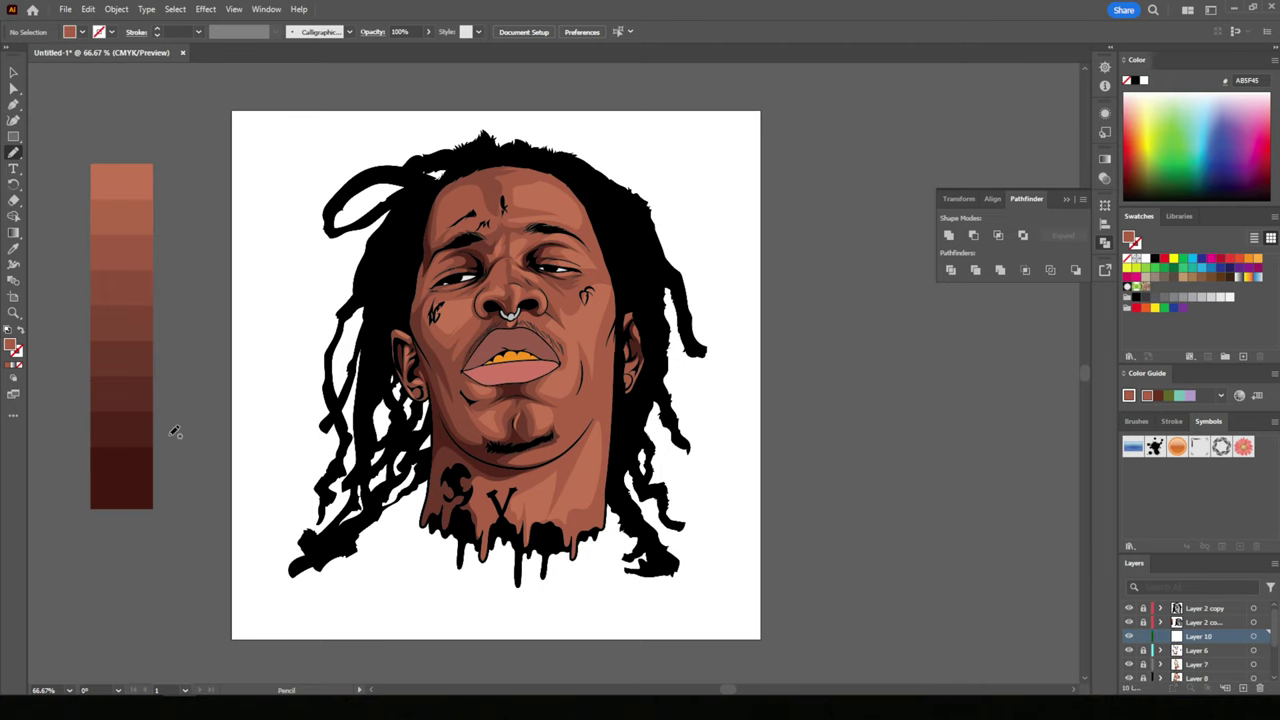
key(i)
click(102, 505)
key(n)
key(ctrl+minus)
- Draw a filled dark shadow along the left neck edge and jawline
scroll(549, 473, up, 5)
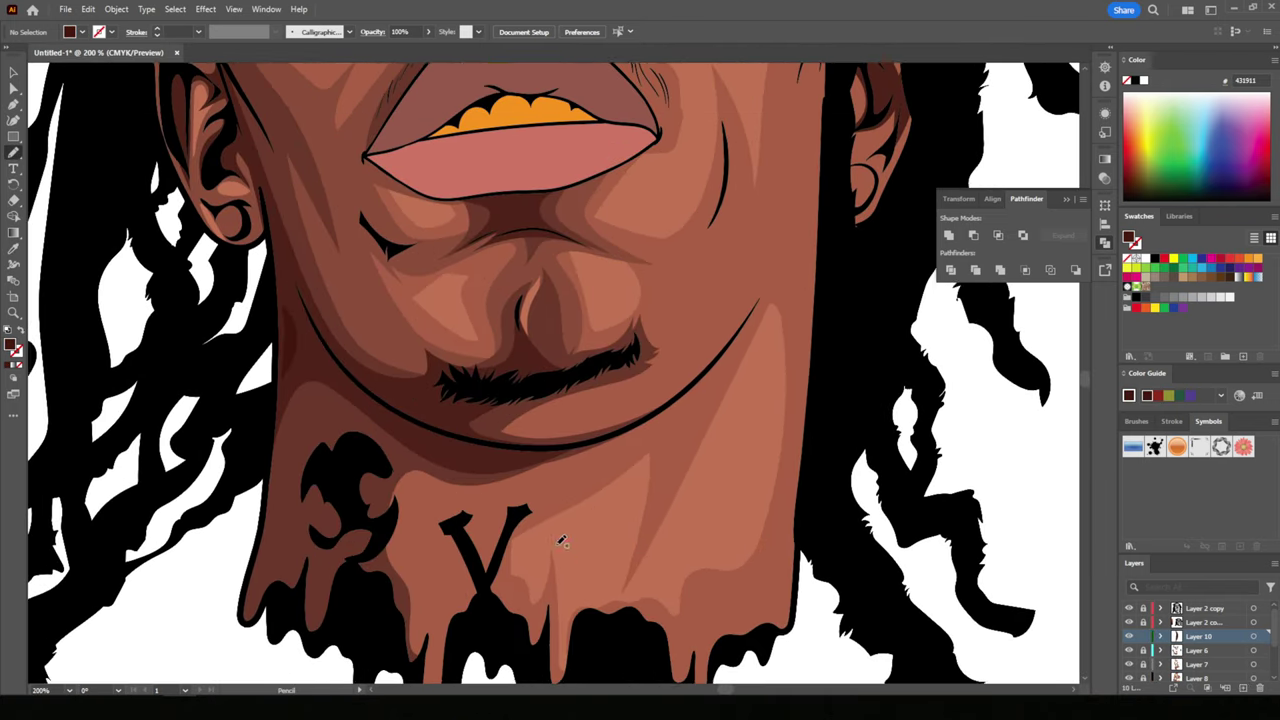
scroll(562, 541, up, 1)
drag(270, 262, 275, 520)
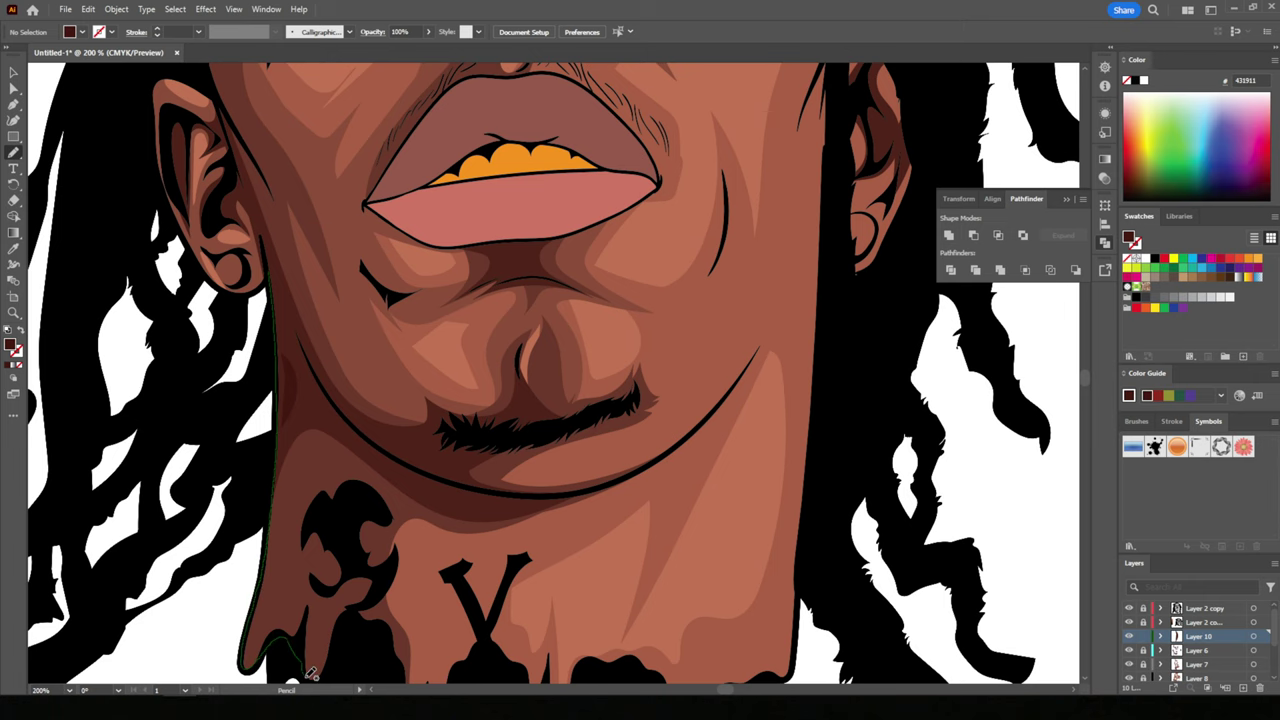
mouse_move(311, 675)
mouse_down()
mouse_move(352, 508)
mouse_move(592, 500)
mouse_up()
drag(289, 301, 263, 258)
scroll(749, 486, down, 5)
scroll(743, 480, up, 5)
scroll(709, 273, up, 1)
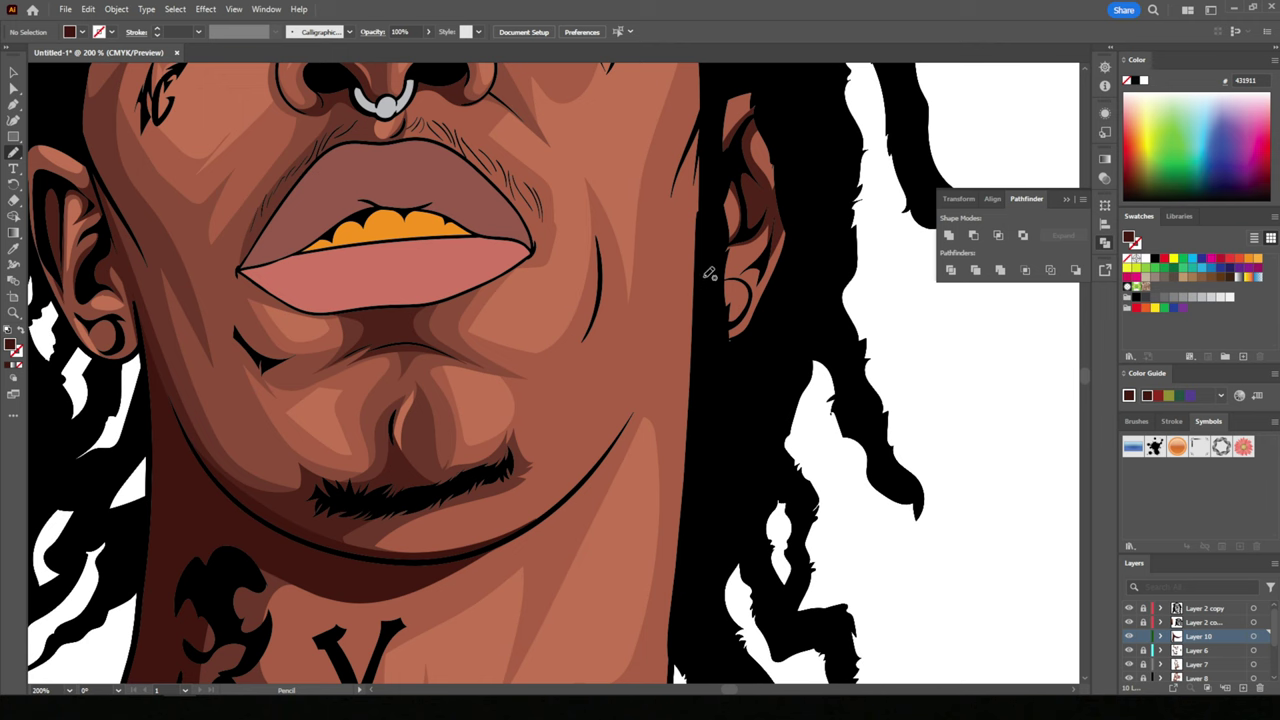
- Draw dark shadow shapes down the jaw and from the right cheek along the jaw
drag(627, 444, 697, 272)
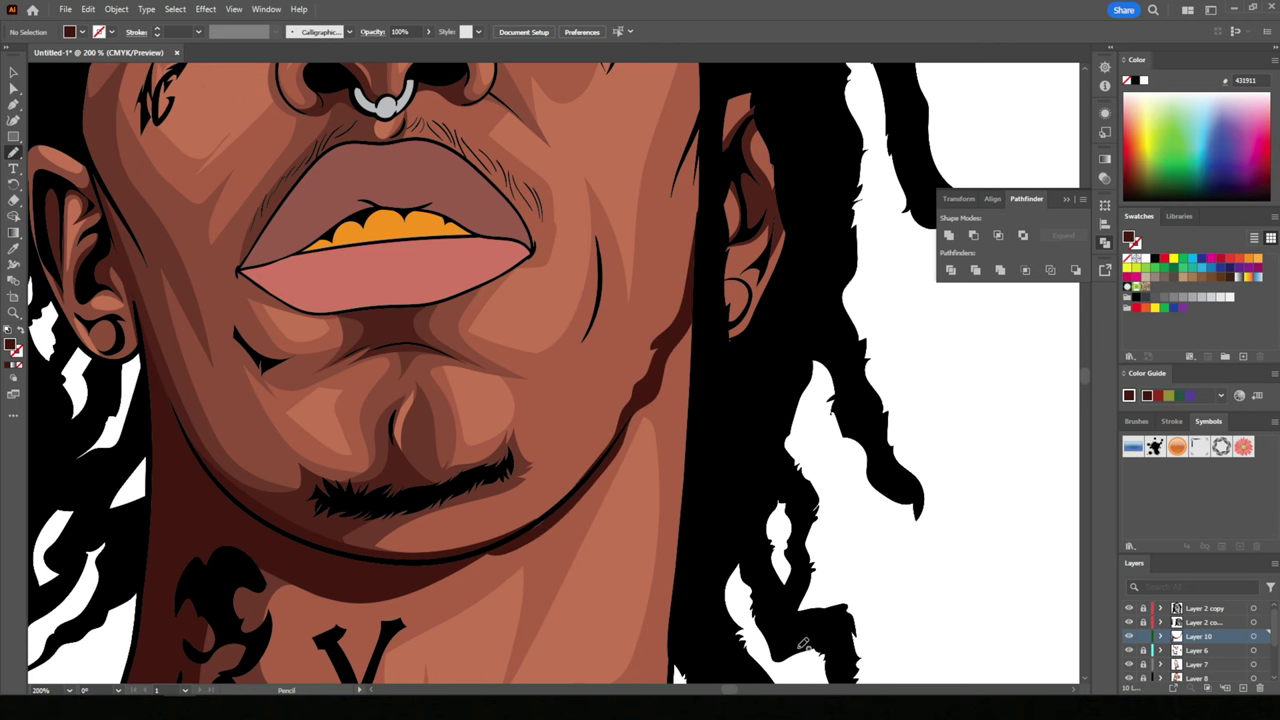
key(ctrl+minus)
scroll(712, 566, up, 3)
drag(584, 305, 415, 592)
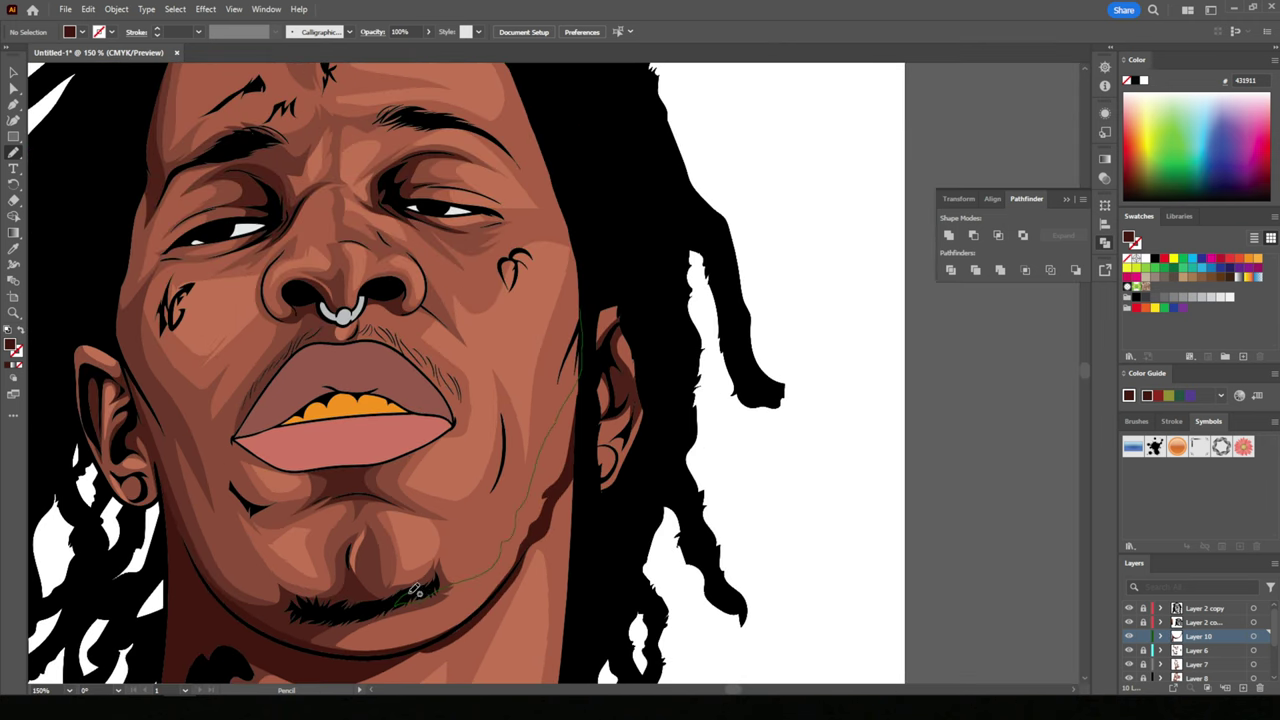
drag(527, 455, 574, 293)
scroll(814, 443, down, 5)
scroll(816, 446, up, 6)
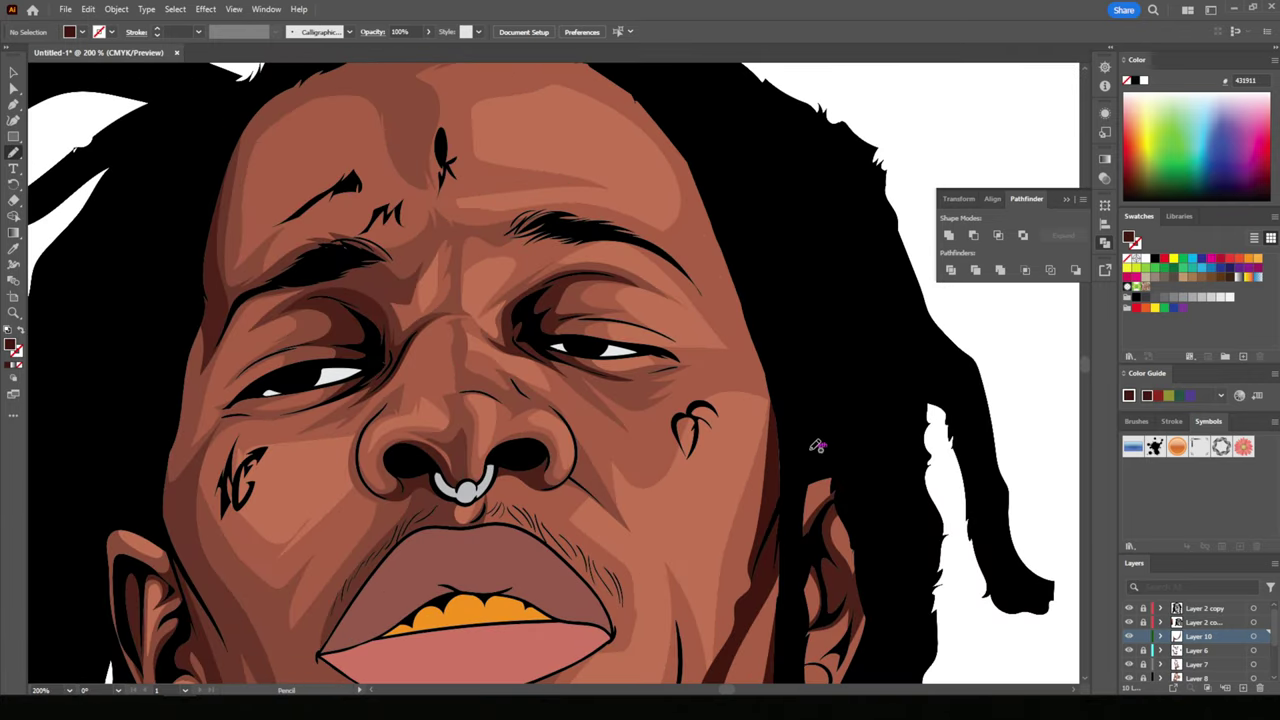
- Draw a dark shadow along the left eye
key(ctrl+minus)
key(ctrl+minus)
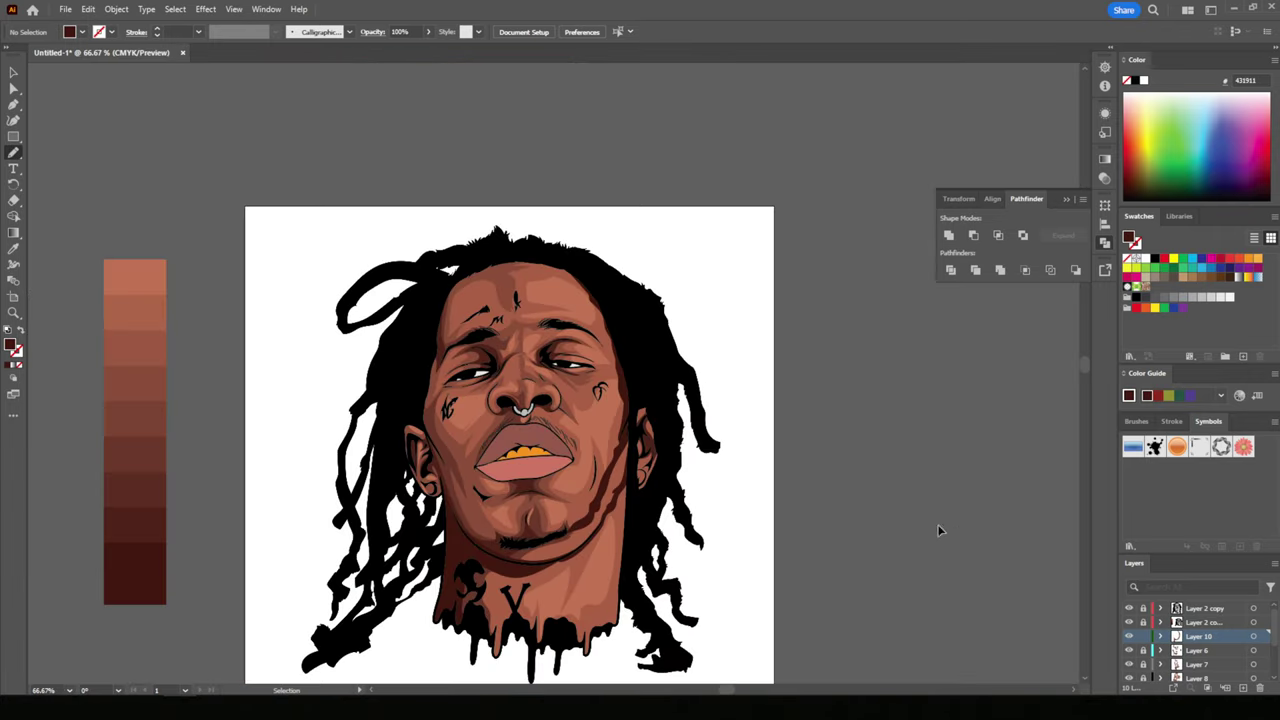
key(ctrl+minus)
key(ctrl+minus)
key(ctrl+plus)
key(ctrl+plus)
key(ctrl+plus)
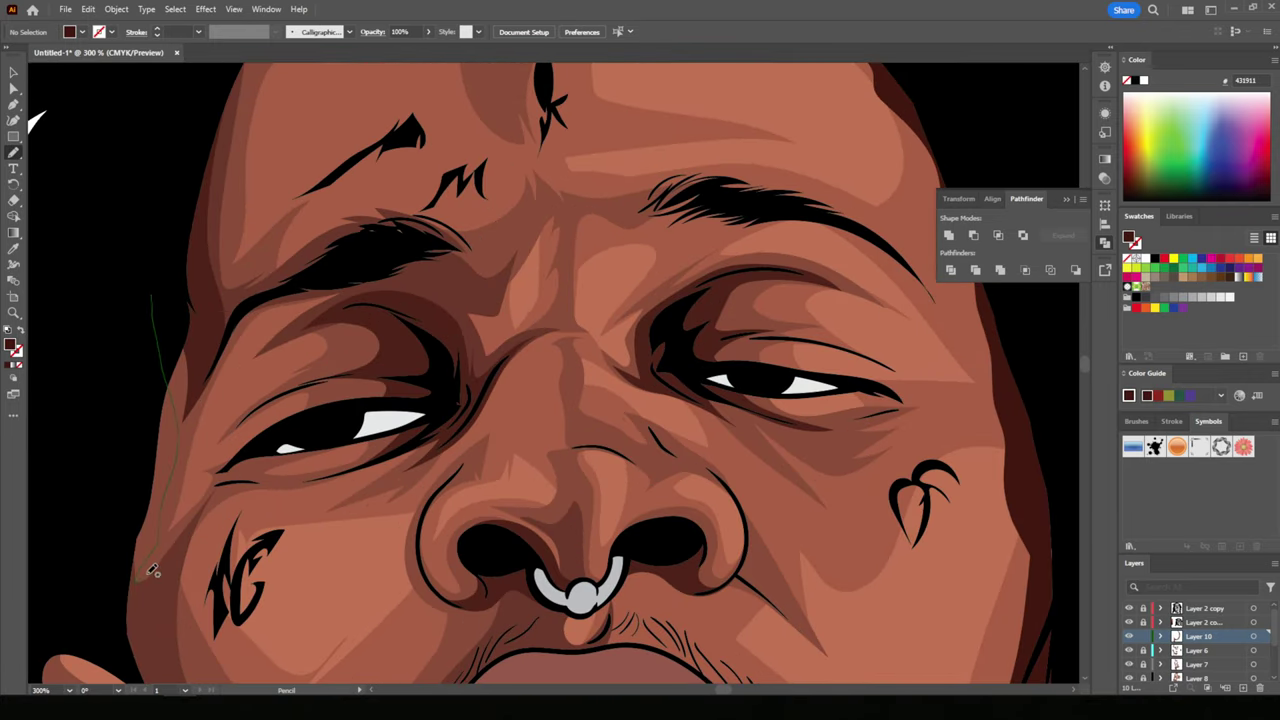
scroll(422, 478, up, 3)
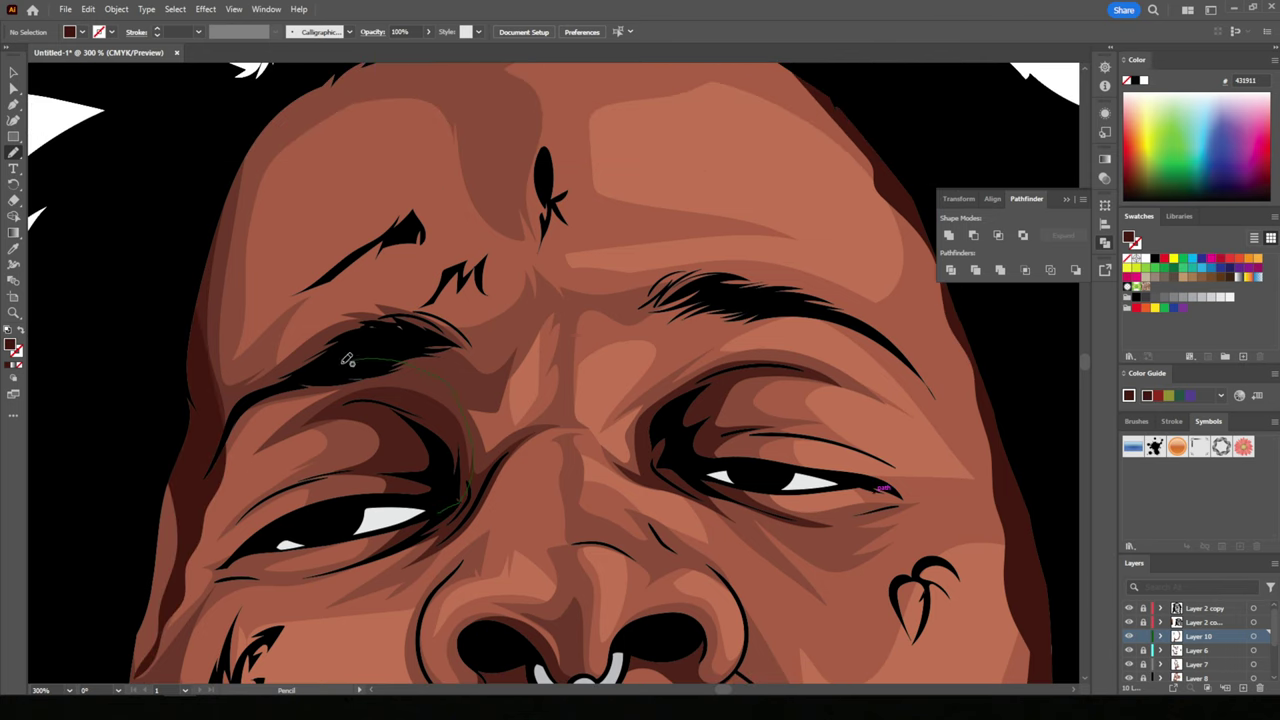
mouse_move(347, 360)
mouse_down()
mouse_move(410, 500)
mouse_move(382, 350)
mouse_up()
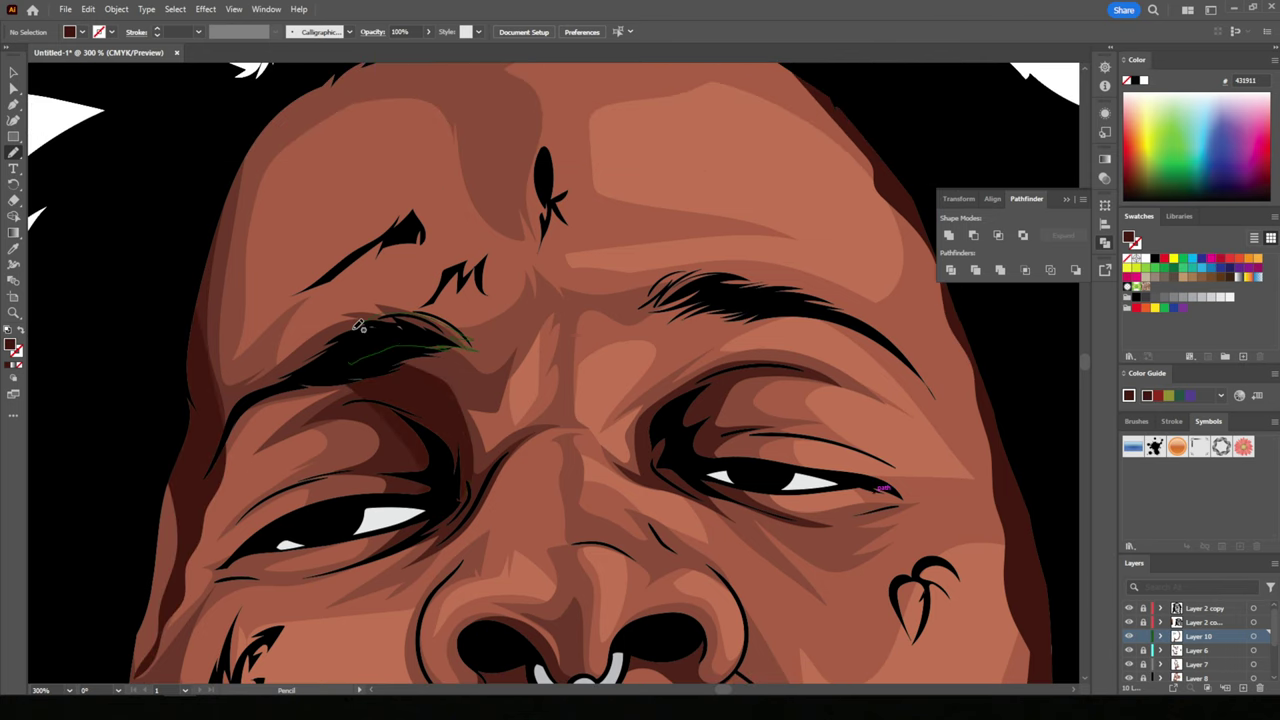
key(ctrl+minus)
key(ctrl+minus)
key(ctrl+minus)
key(ctrl+minus)
- Draw dark shadow shapes beneath the lower lip and on the face
key(ctrl+plus)
key(ctrl+plus)
key(ctrl+plus)
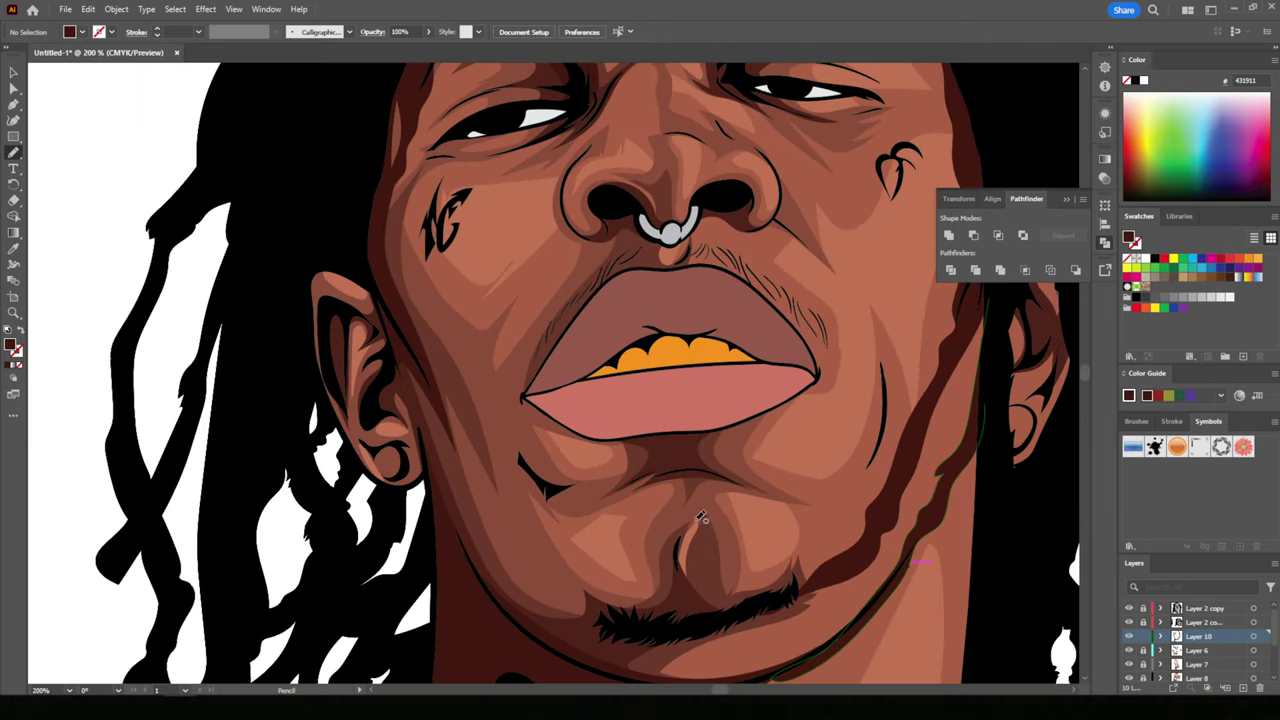
key(ctrl+minus)
key(ctrl+minus)
key(ctrl+plus)
key(ctrl+plus)
key(ctrl+plus)
key(ctrl+plus)
drag(203, 262, 268, 297)
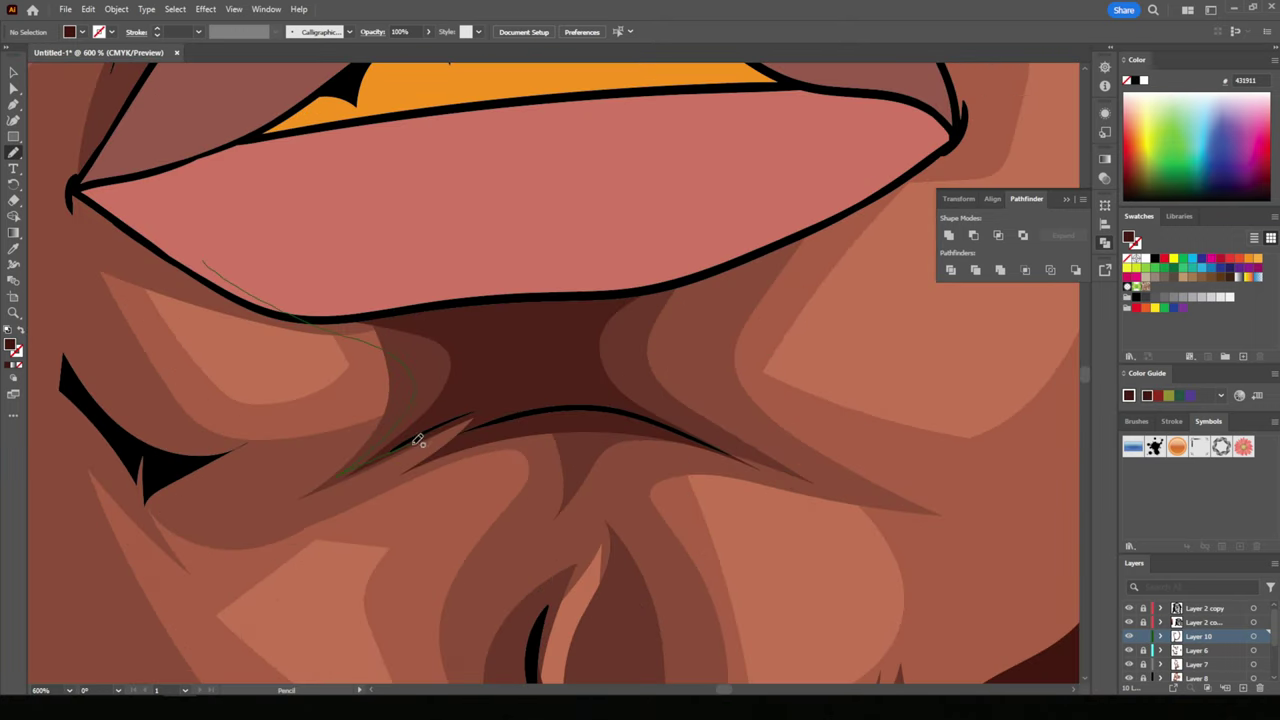
drag(658, 332, 660, 345)
key(ctrl+minus)
key(ctrl+minus)
key(ctrl+minus)
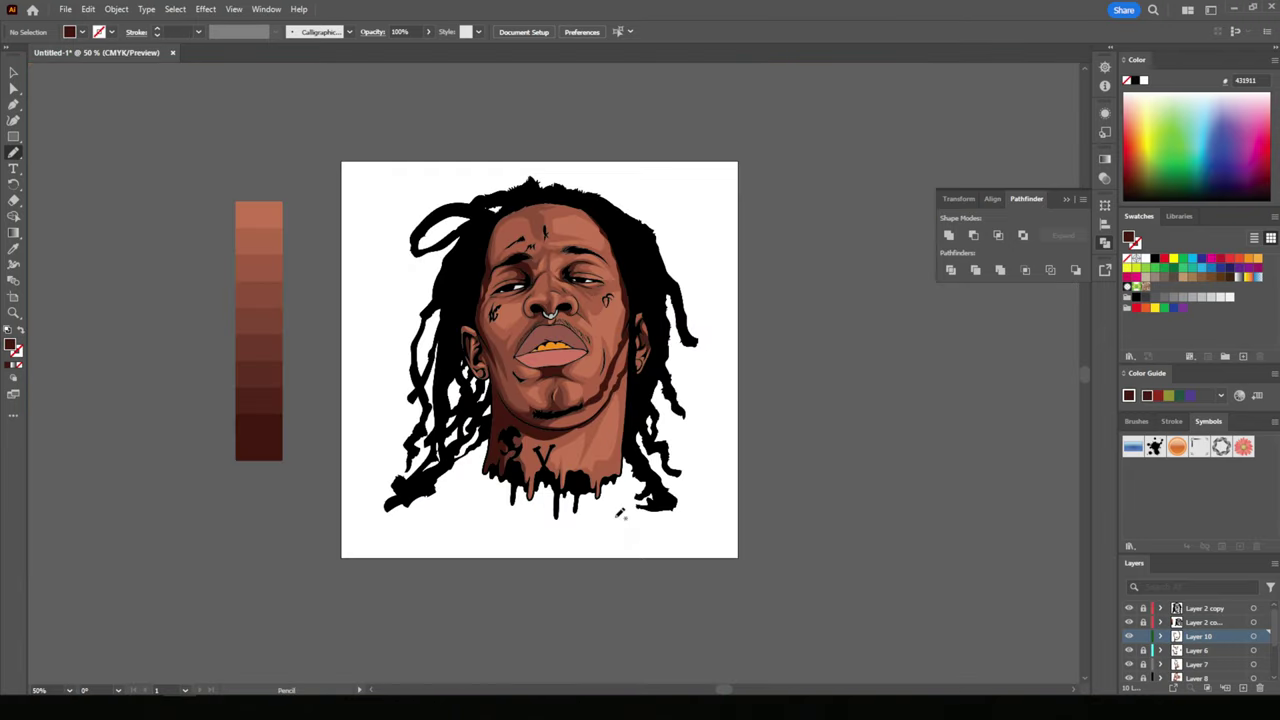
key(ctrl+plus)
key(ctrl+plus)
key(ctrl+plus)
key(ctrl+plus)
key(ctrl+plus)
key(ctrl+plus)
- Draw dark shadow shapes along the moustache and beside the nostril
drag(550, 432, 587, 386)
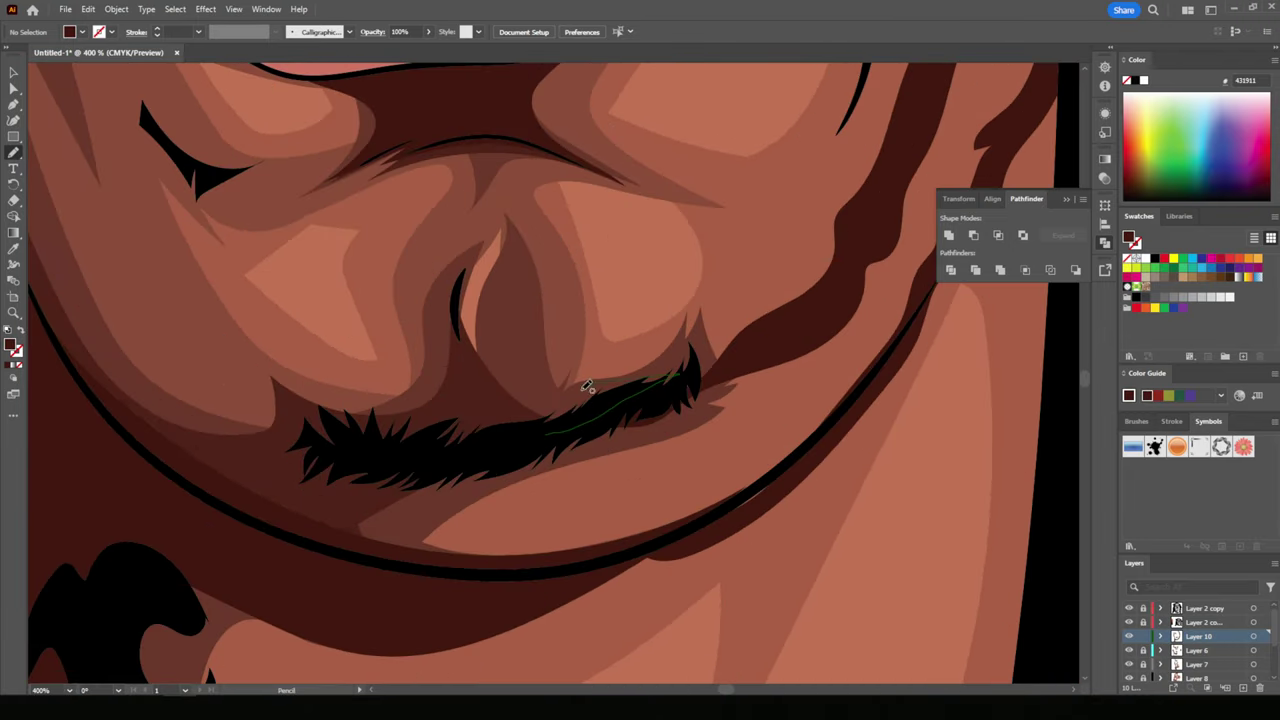
key(ctrl+minus)
key(ctrl+minus)
key(ctrl+minus)
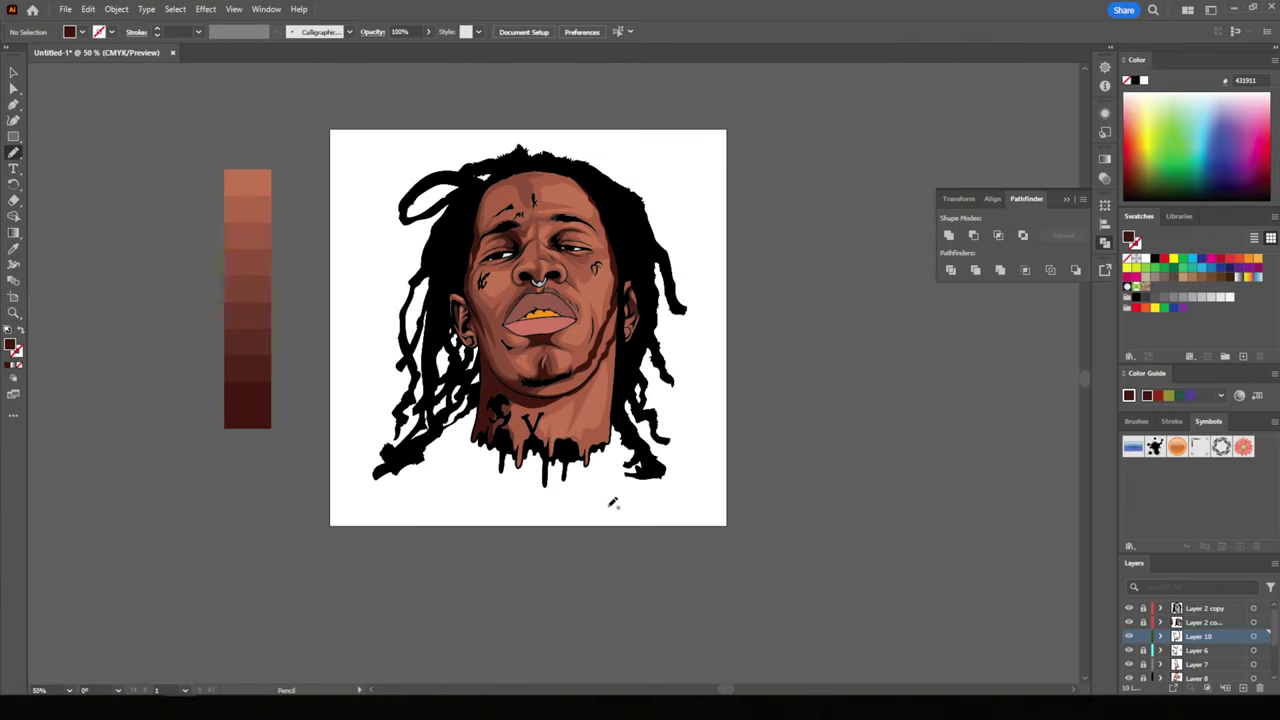
key(ctrl+minus)
key(ctrl+plus)
key(ctrl+plus)
key(ctrl+plus)
key(ctrl+plus)
key(ctrl+plus)
key(ctrl+plus)
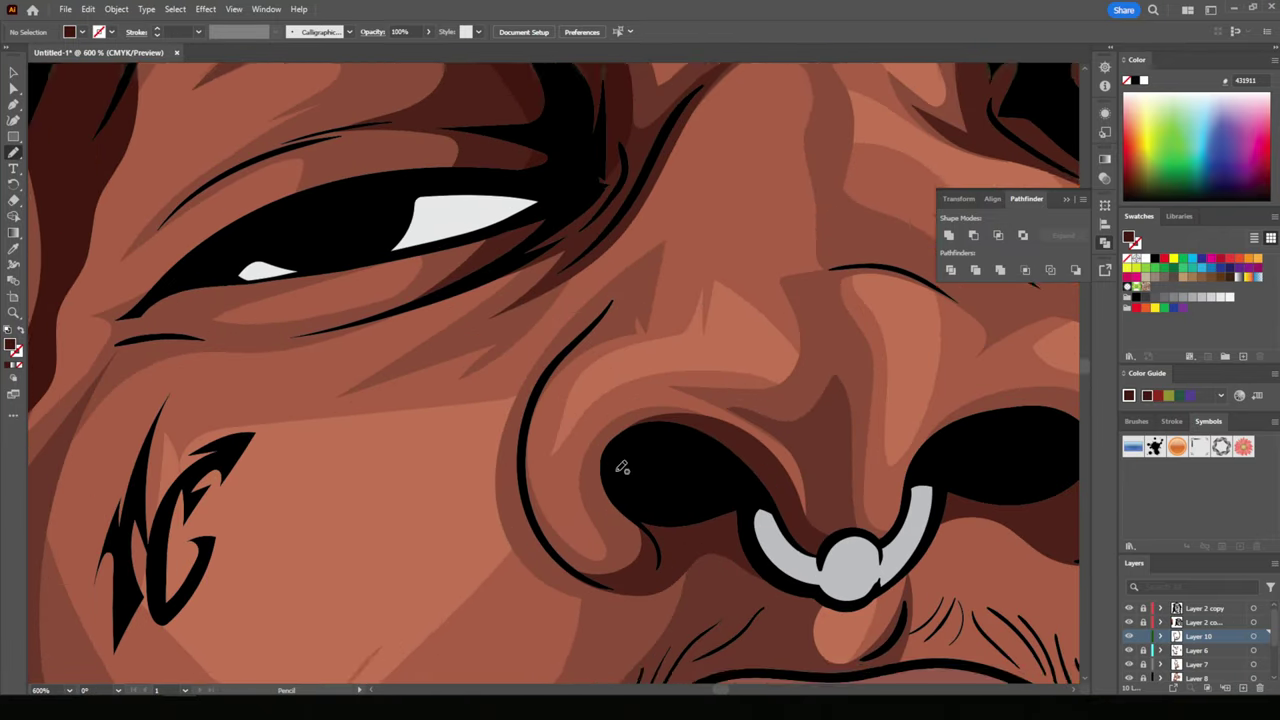
mouse_move(362, 258)
mouse_down()
mouse_move(327, 330)
mouse_move(345, 343)
mouse_up()
key(ctrl+minus)
key(ctrl+minus)
key(ctrl+minus)
key(ctrl+minus)
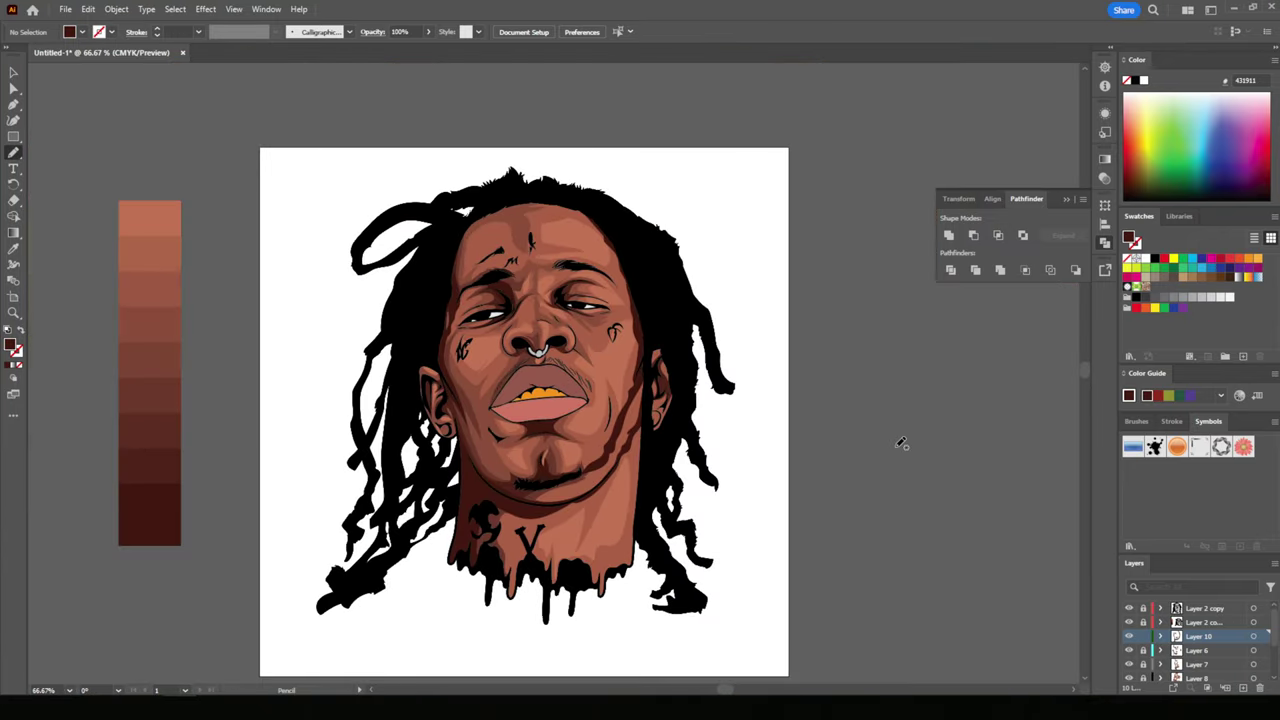
- Add Layer 11 and sample dark brown 5E2F23 as the fill
click(1243, 688)
key(i)
click(157, 436)
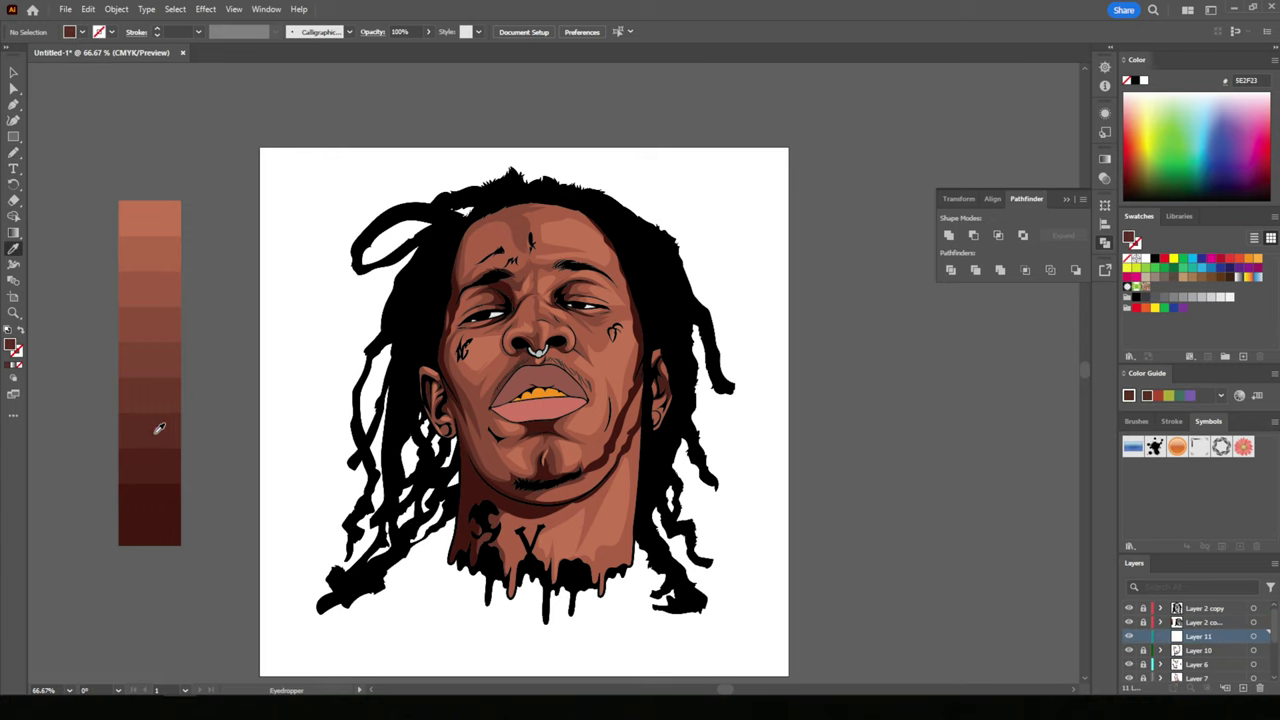
key(n)
- Draw a dark brown shadow down the nose bridge
key(ctrl+plus)
key(ctrl+plus)
key(ctrl+plus)
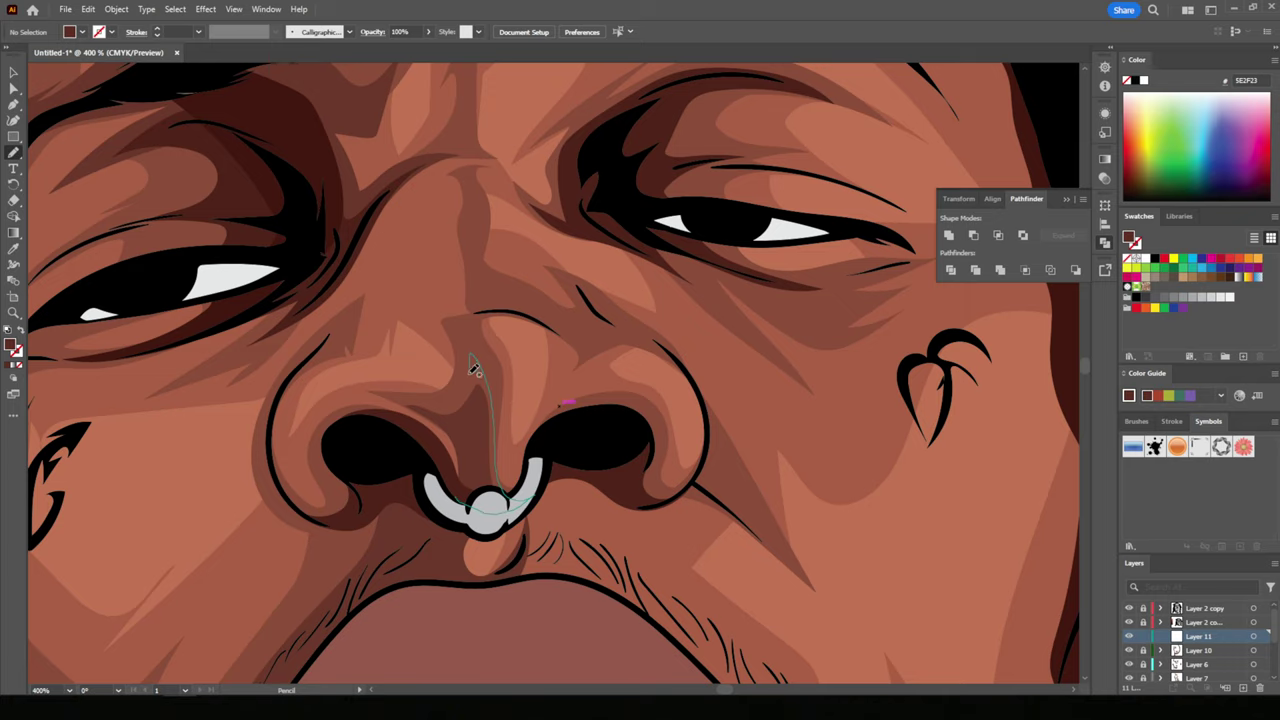
key(ctrl+minus)
key(ctrl+minus)
key(ctrl+minus)
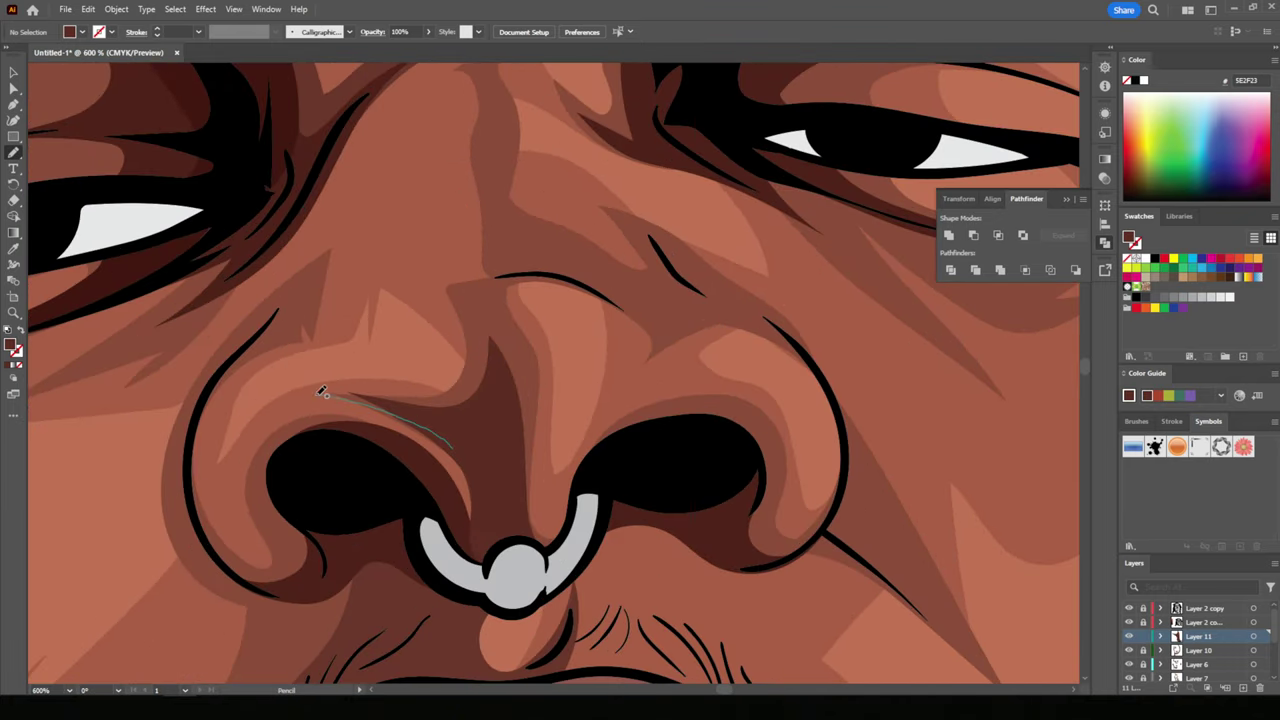
scroll(490, 455, down, 5)
scroll(610, 504, up, 4)
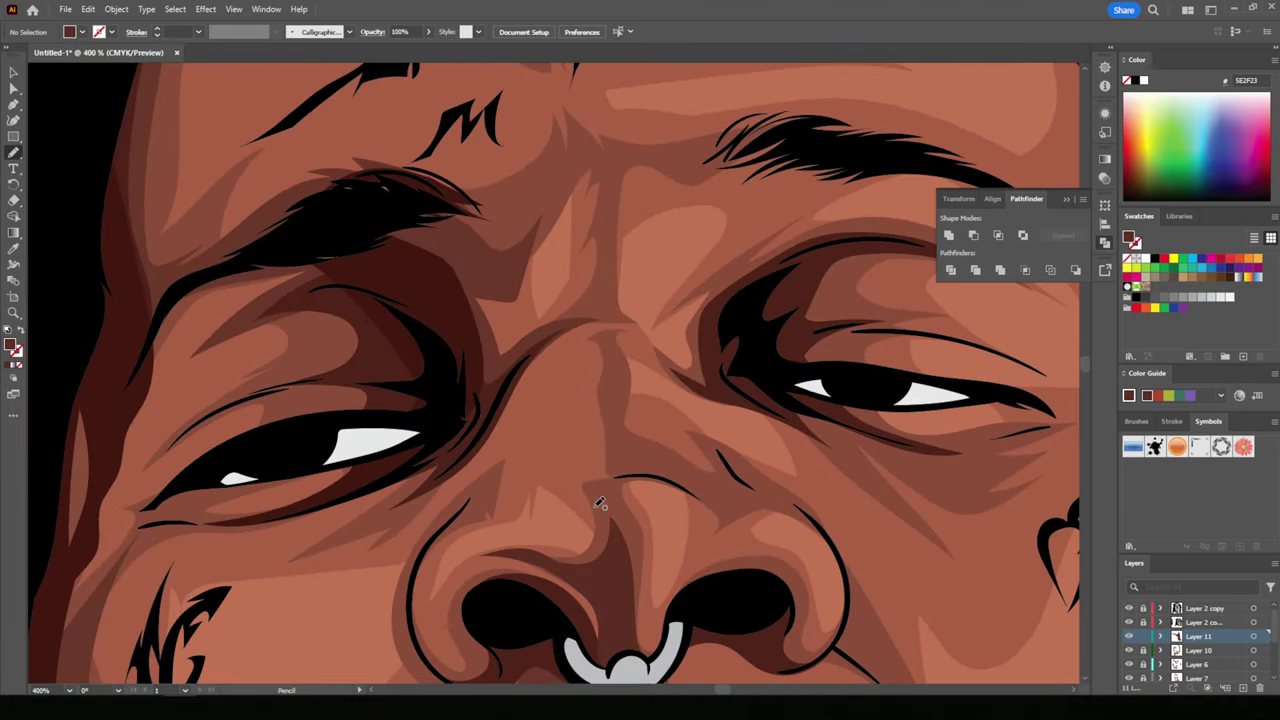
drag(515, 226, 517, 223)
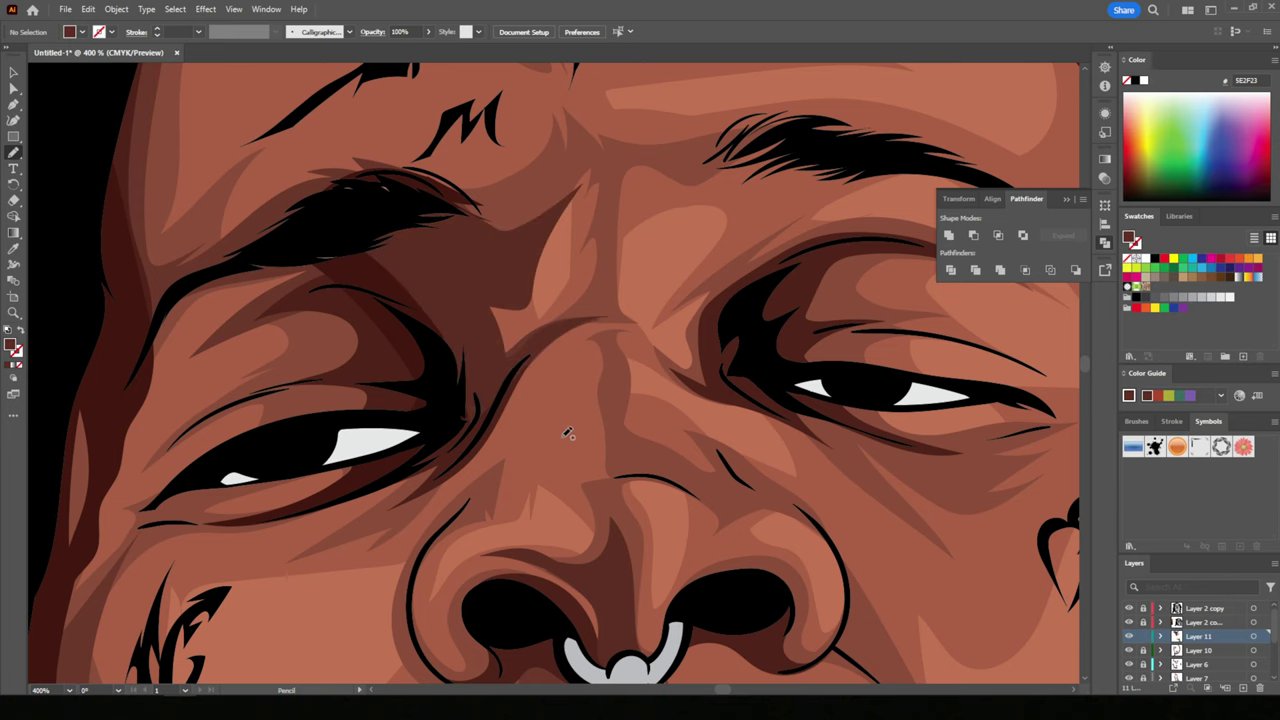
- Move Layer 11 below Layer 10 and add Layer 12
drag(1190, 638, 1192, 657)
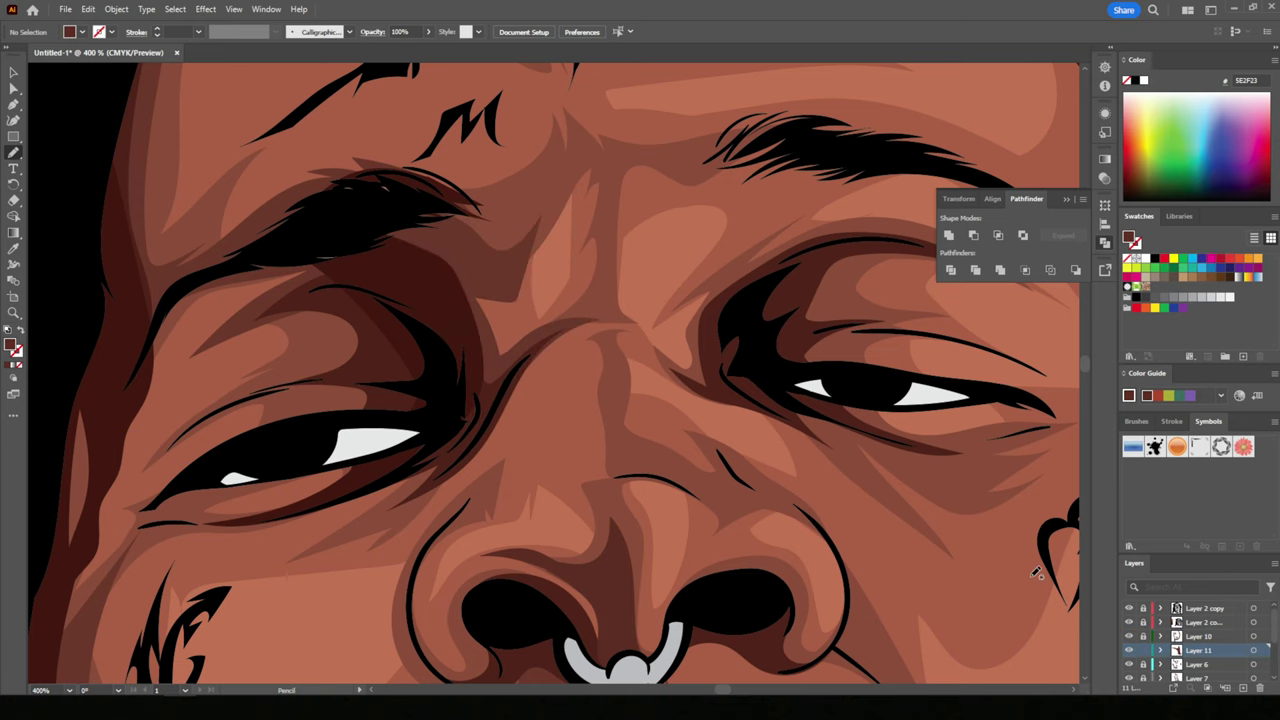
scroll(1067, 595, down, 5)
click(1255, 688)
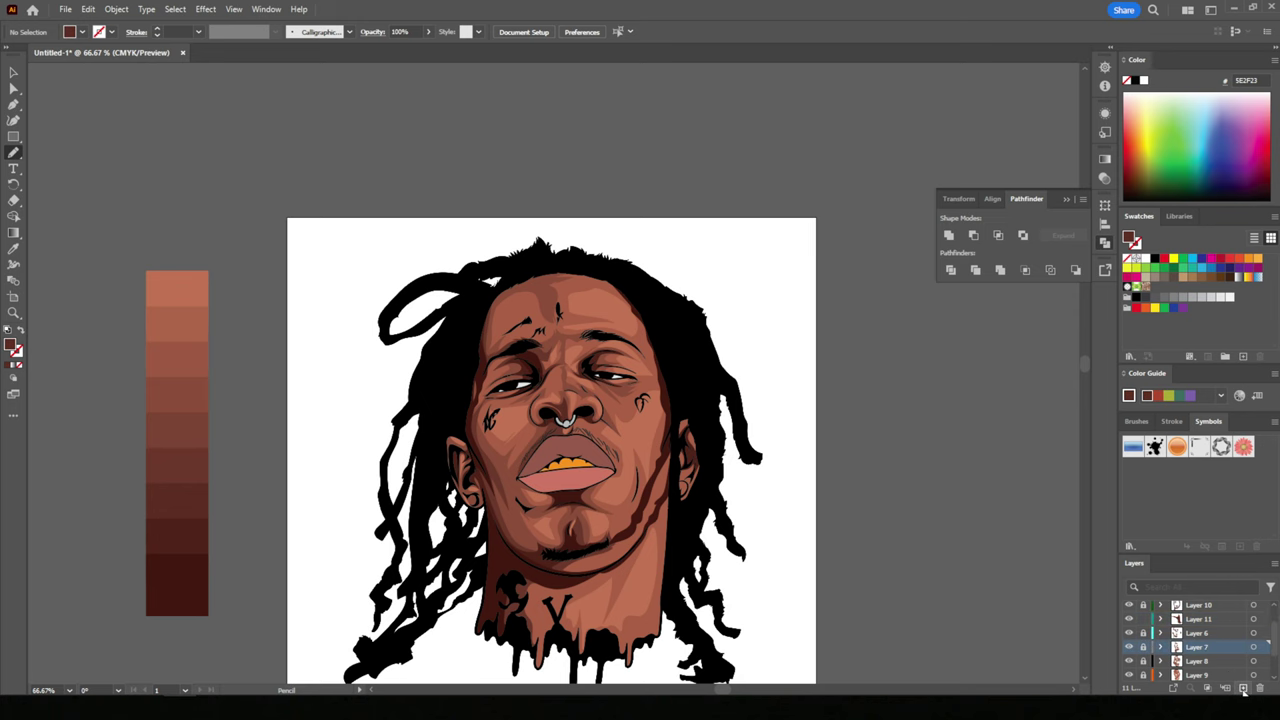
scroll(963, 568, up, 1)
scroll(590, 680, up, 2)
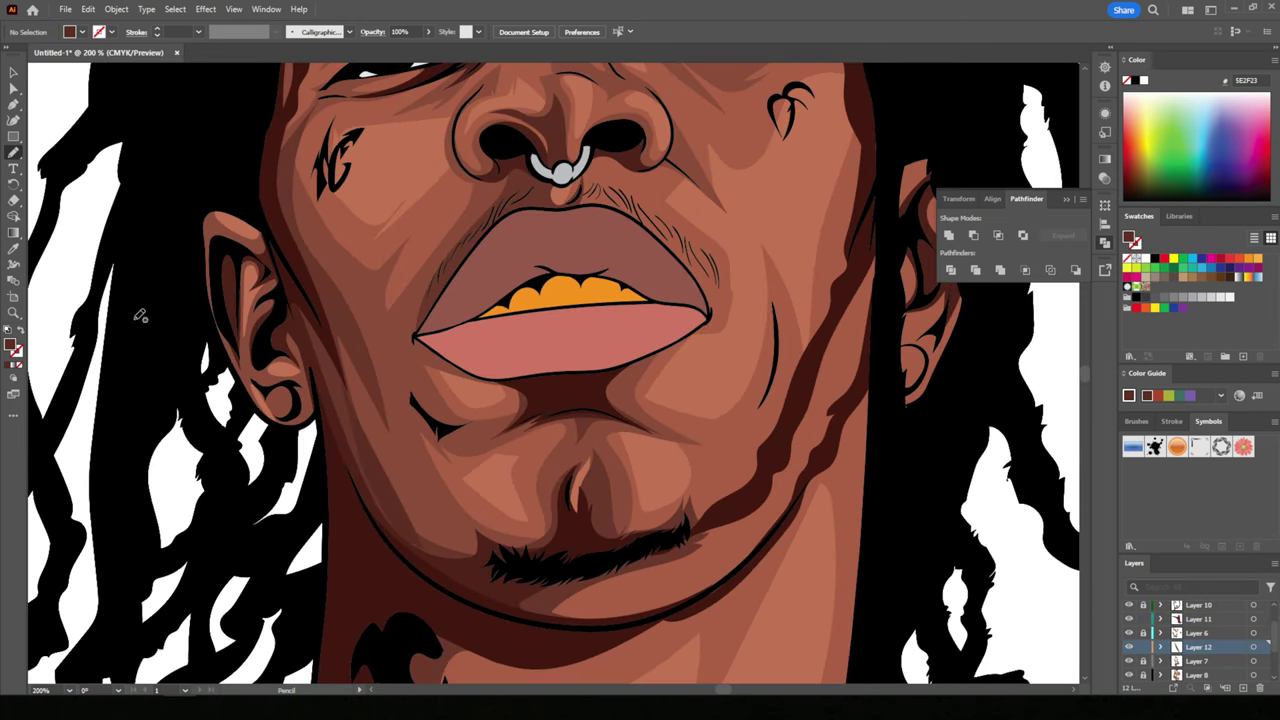
key(a)
key(ctrl+1)
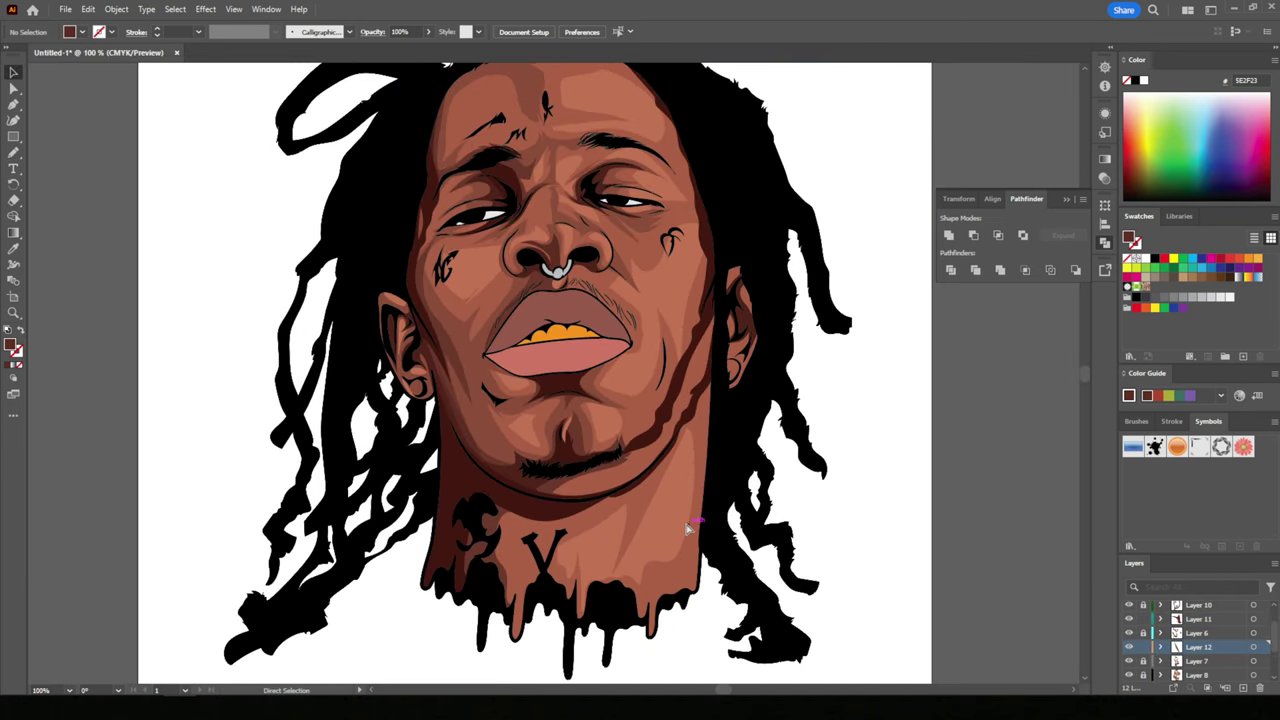
scroll(1128, 623, down, 2)
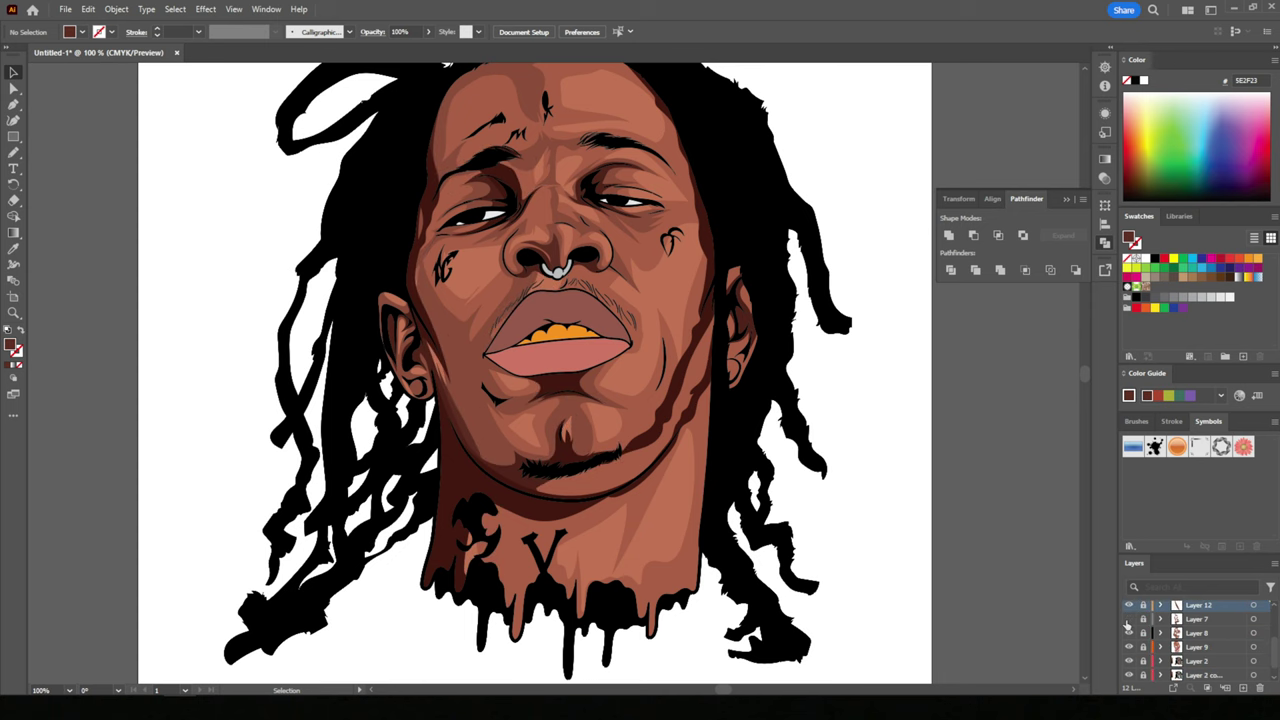
key(ctrl+minus)
key(ctrl+minus)
key(ctrl+plus)
key(ctrl+plus)
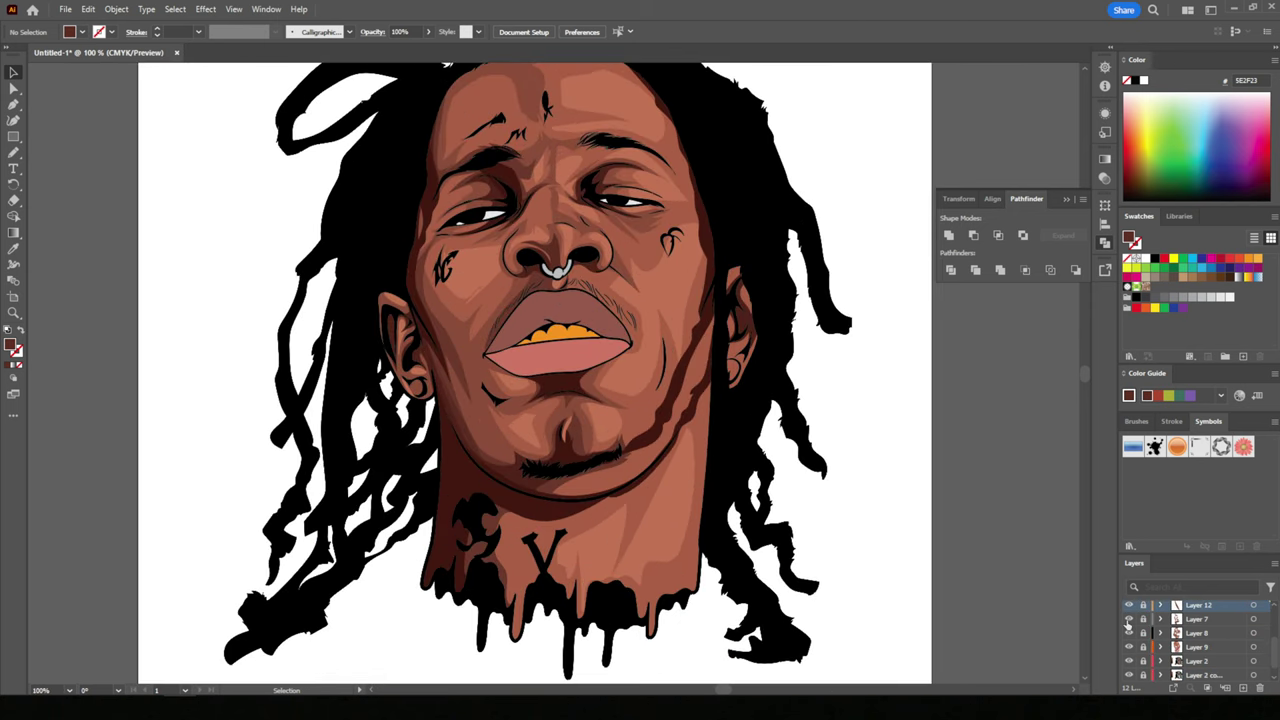
key(ctrl+minus)
key(ctrl+plus)
key(ctrl+plus)
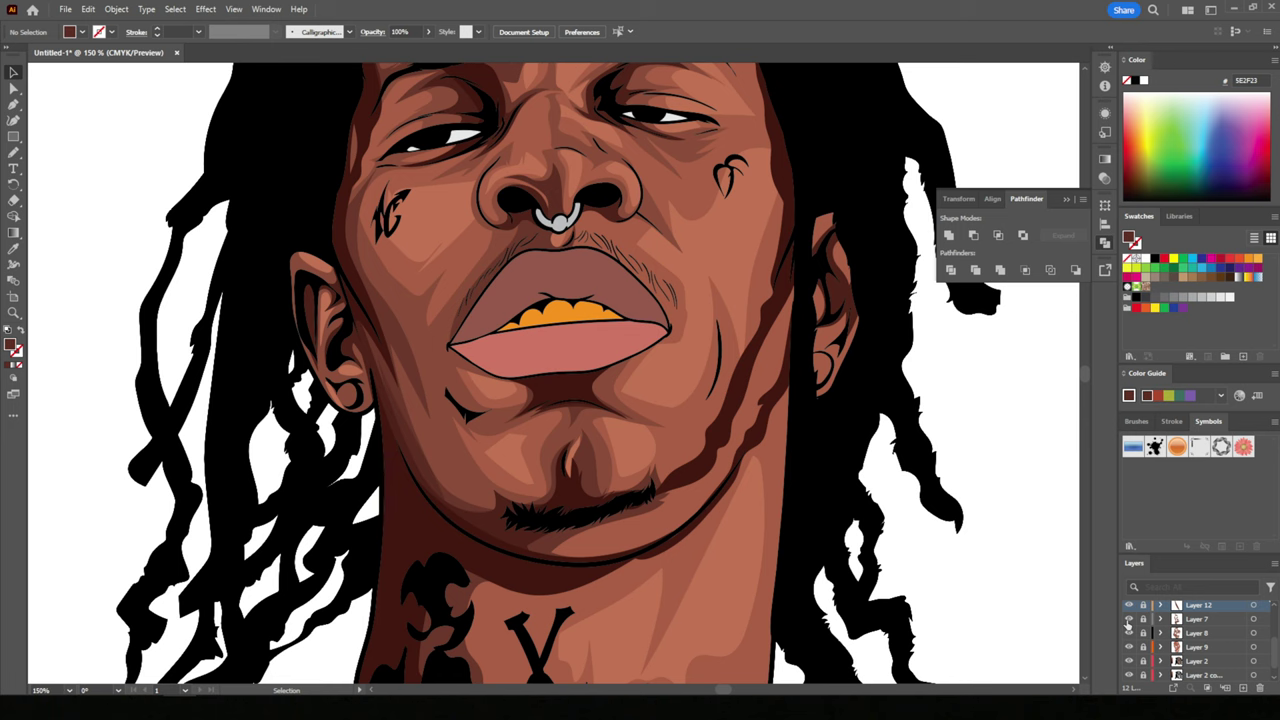
key(ctrl+minus)
- Draw two forehead shadow shapes, the second on Layer 7
key(b)
key(ctrl+minus)
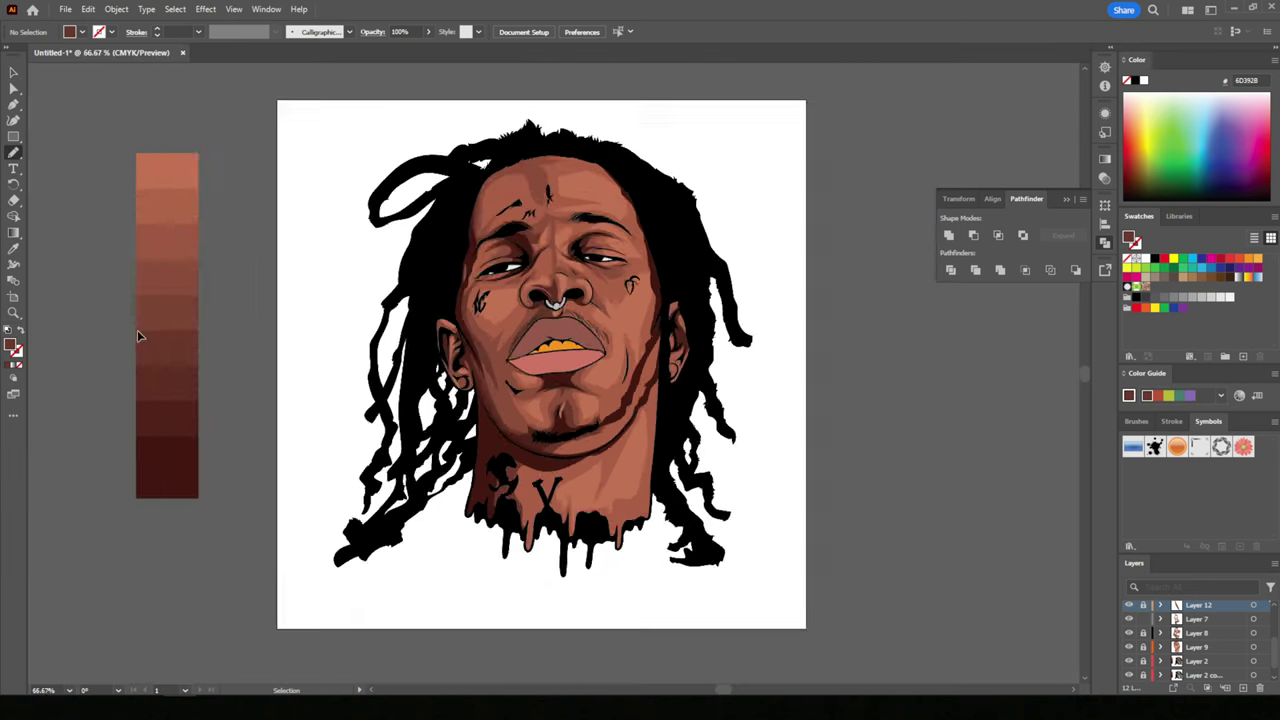
key(ctrl+plus)
key(ctrl+plus)
key(ctrl+plus)
key(ctrl+plus)
mouse_move(475, 358)
mouse_down()
mouse_move(557, 170)
mouse_move(671, 120)
mouse_up()
click(1193, 619)
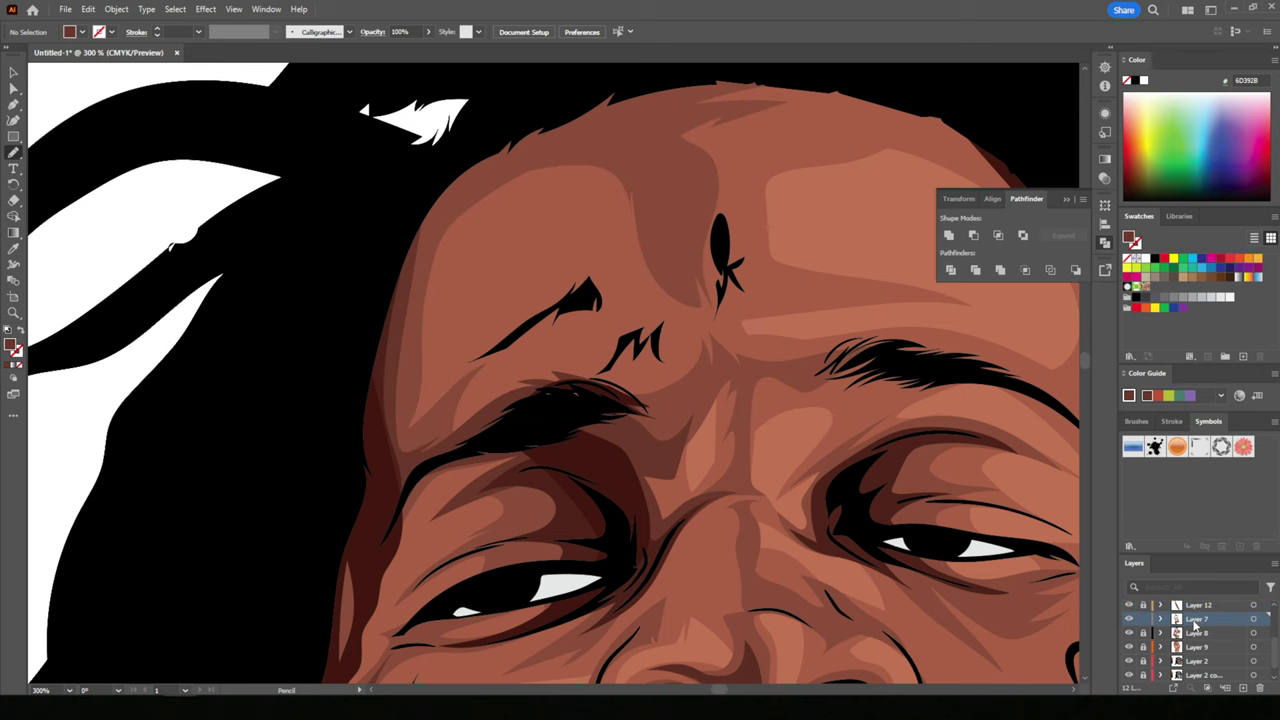
mouse_move(348, 326)
mouse_down()
mouse_move(457, 446)
mouse_move(495, 198)
mouse_up()
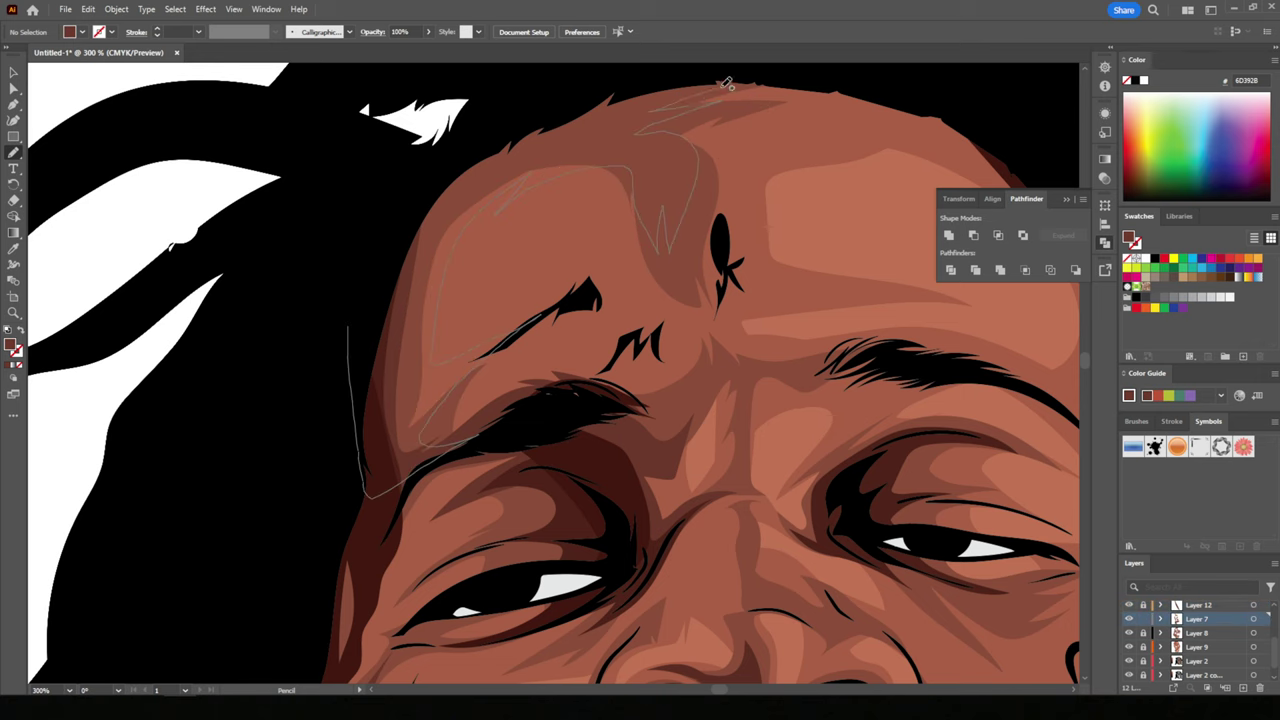
- Draw shadows beside the nose, over the chin and up the left cheek
key(ctrl+equal)
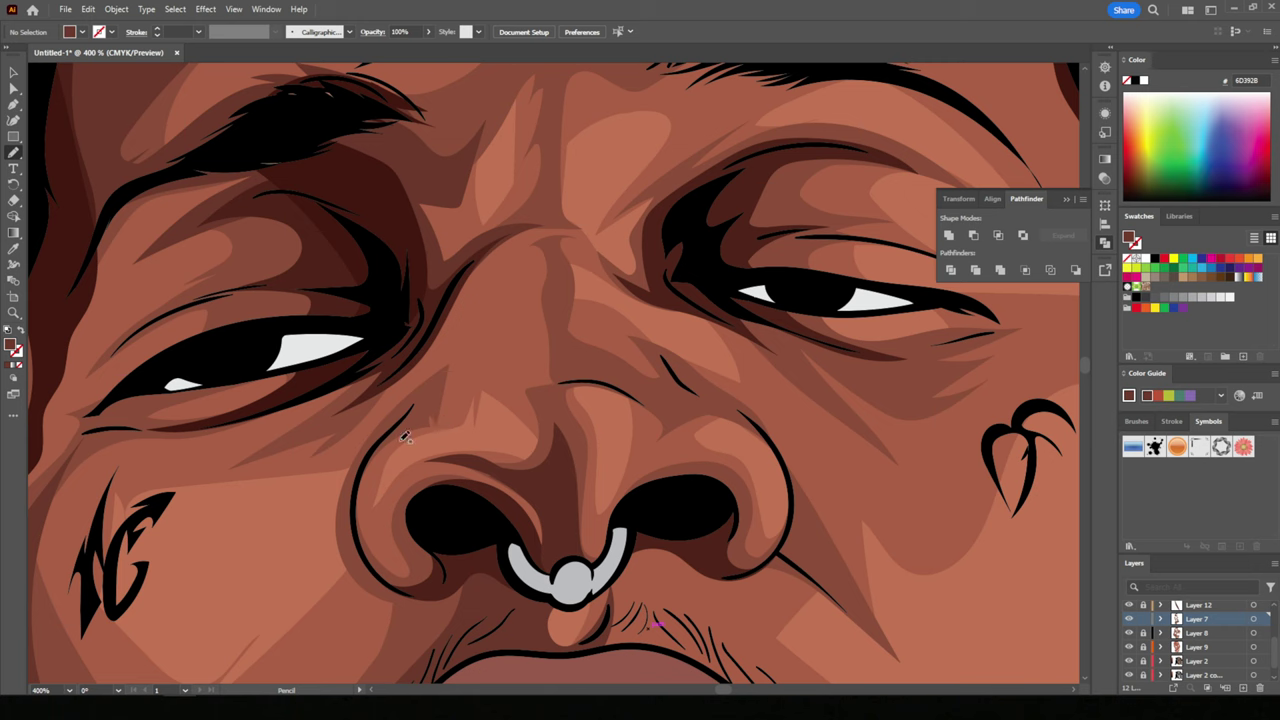
drag(535, 306, 555, 351)
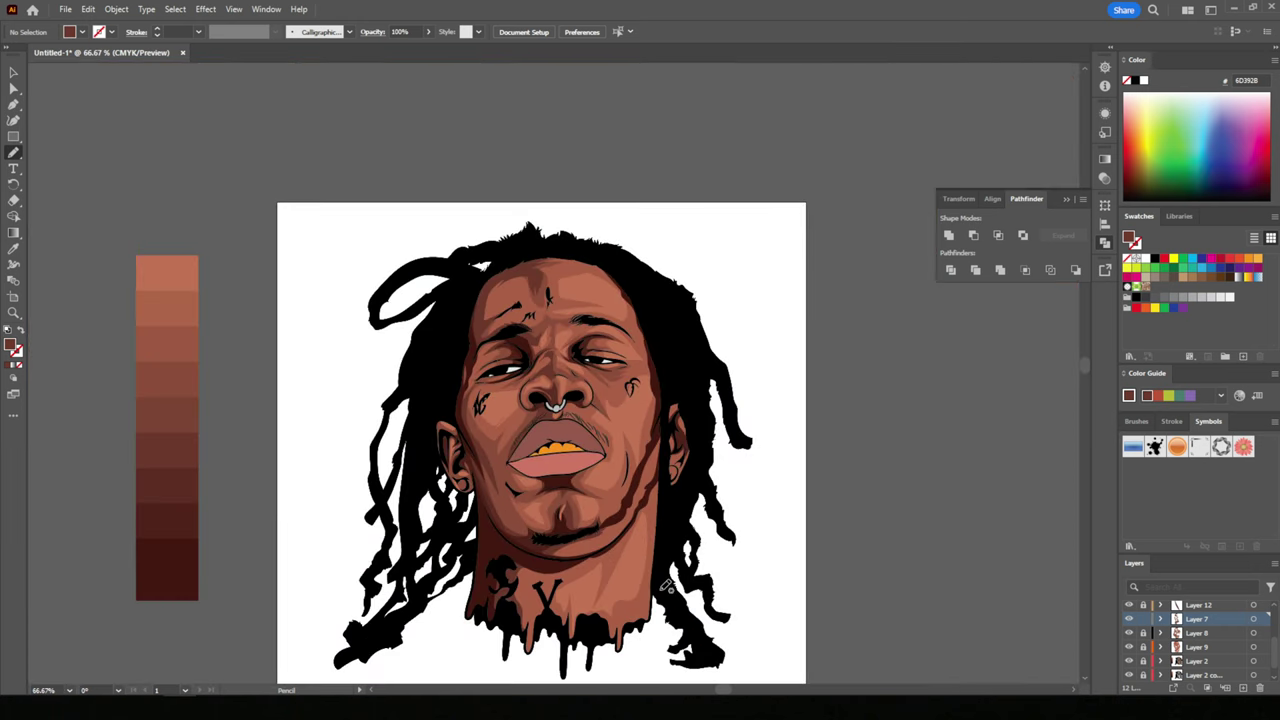
scroll(665, 585, up, 2)
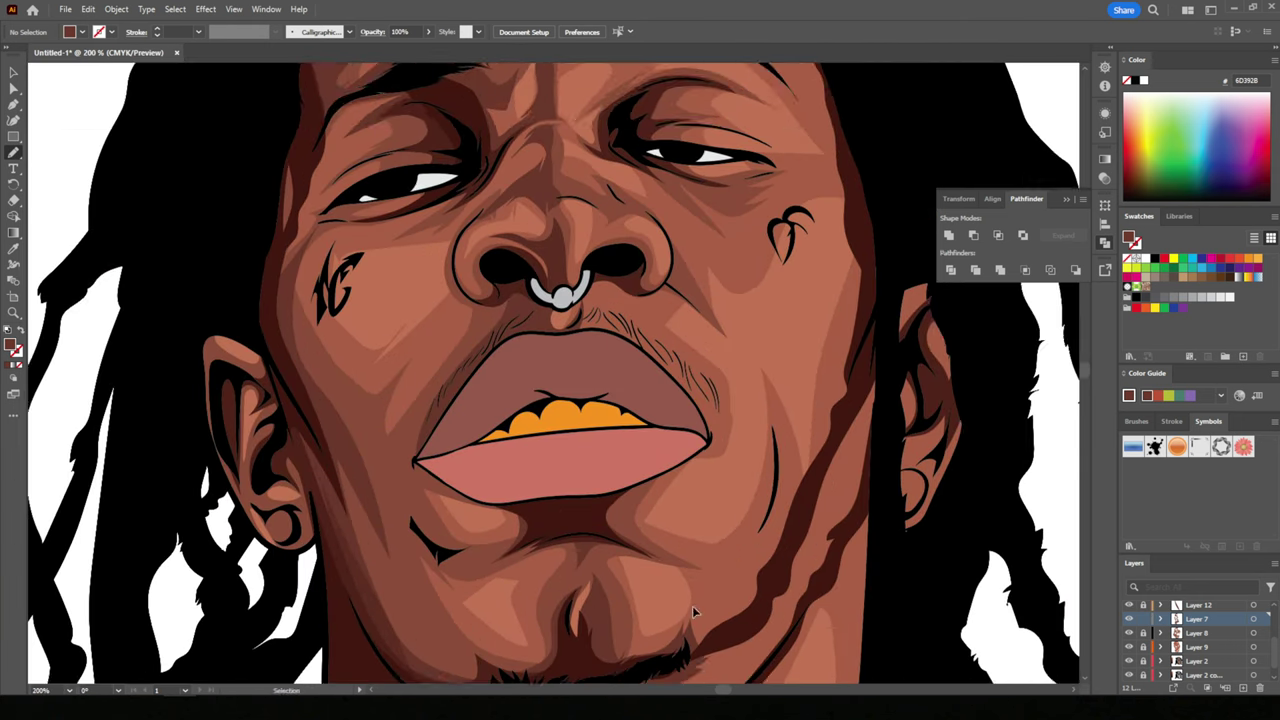
scroll(694, 612, down, 3)
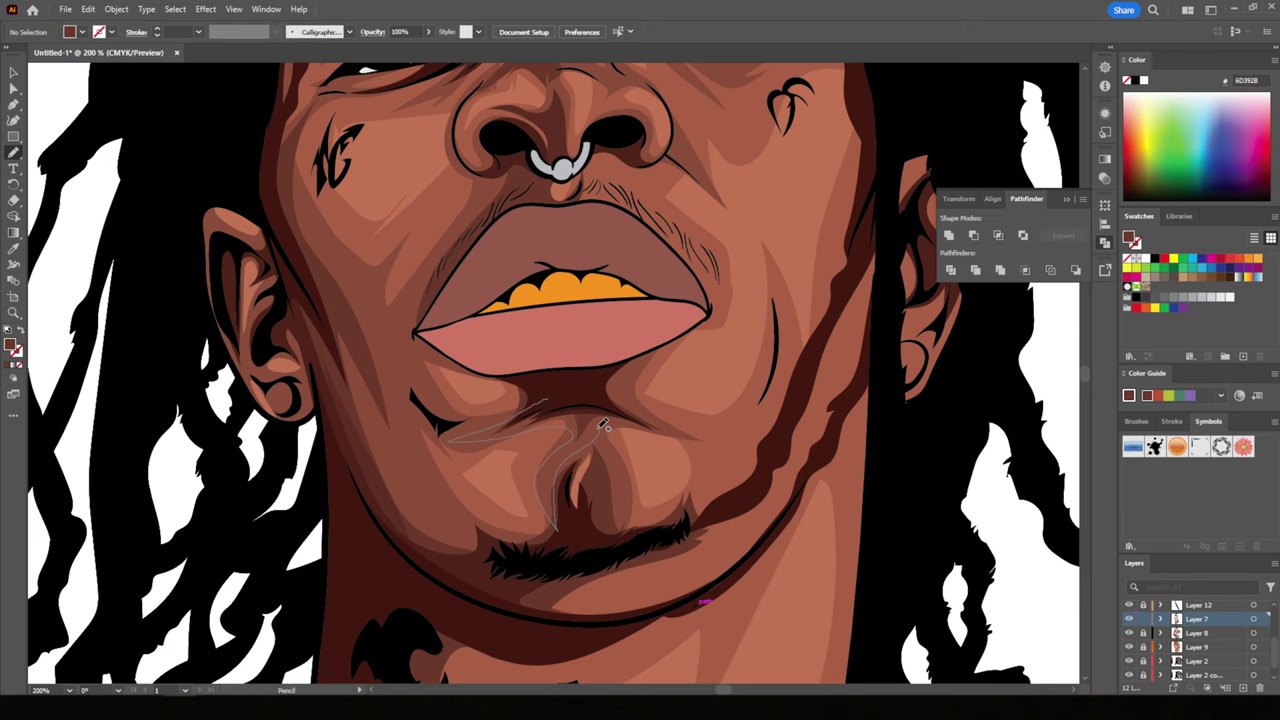
drag(603, 424, 640, 420)
drag(405, 531, 523, 520)
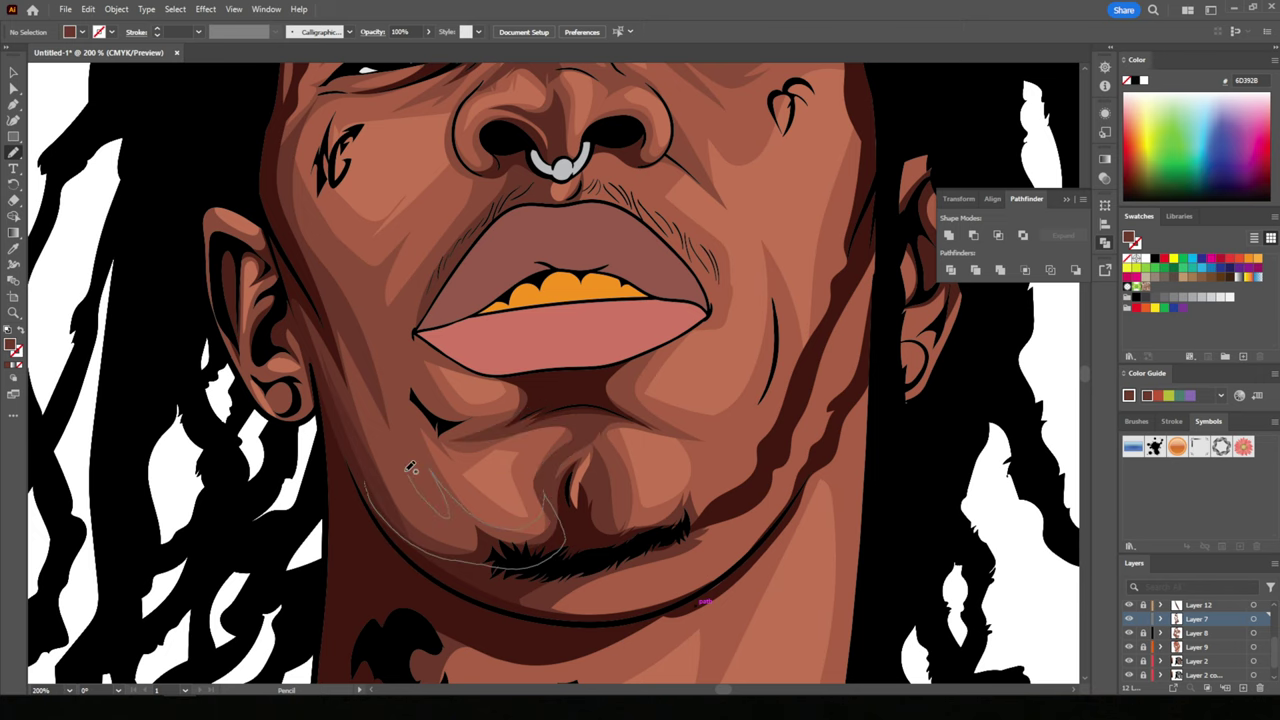
drag(410, 467, 419, 443)
drag(313, 190, 316, 192)
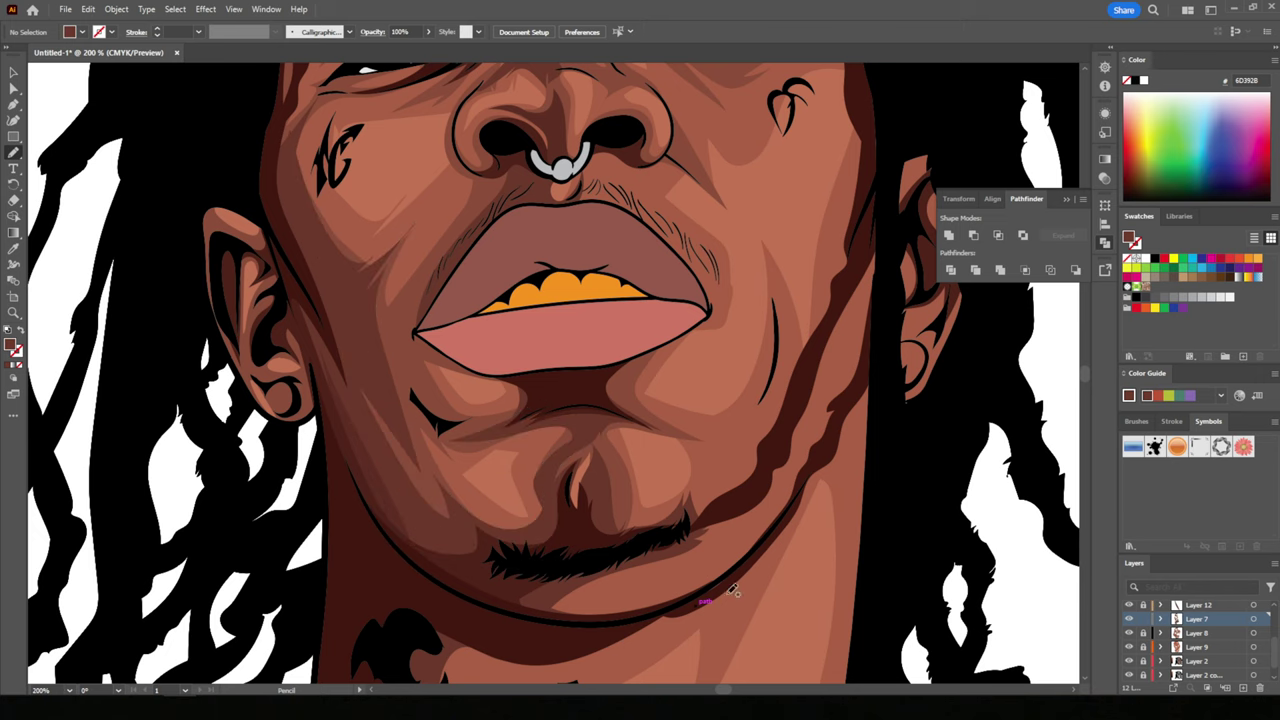
- Draw shadow shapes along the jawline and the right cheek
scroll(720, 563, down, 3)
scroll(718, 563, up, 2)
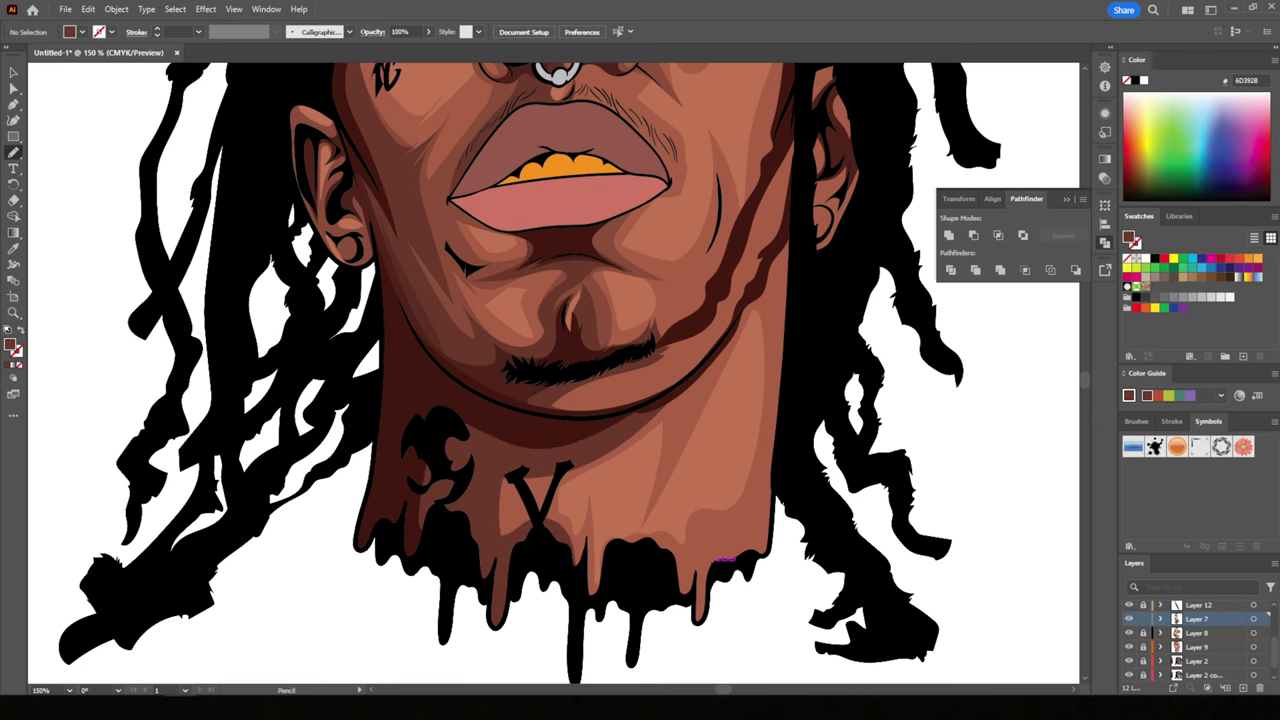
scroll(647, 425, down, 3)
scroll(726, 614, up, 4)
mouse_move(423, 529)
mouse_down()
mouse_move(521, 500)
mouse_move(386, 543)
mouse_up()
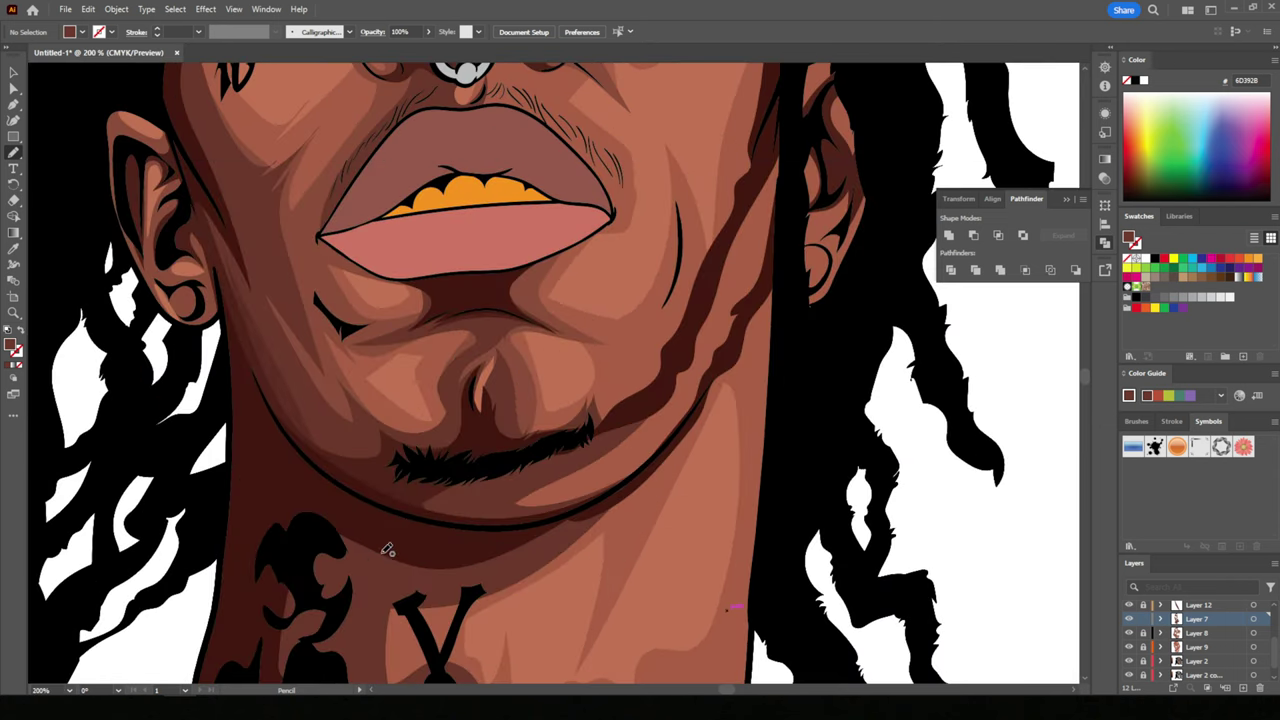
scroll(700, 350, up, 2)
drag(714, 350, 795, 275)
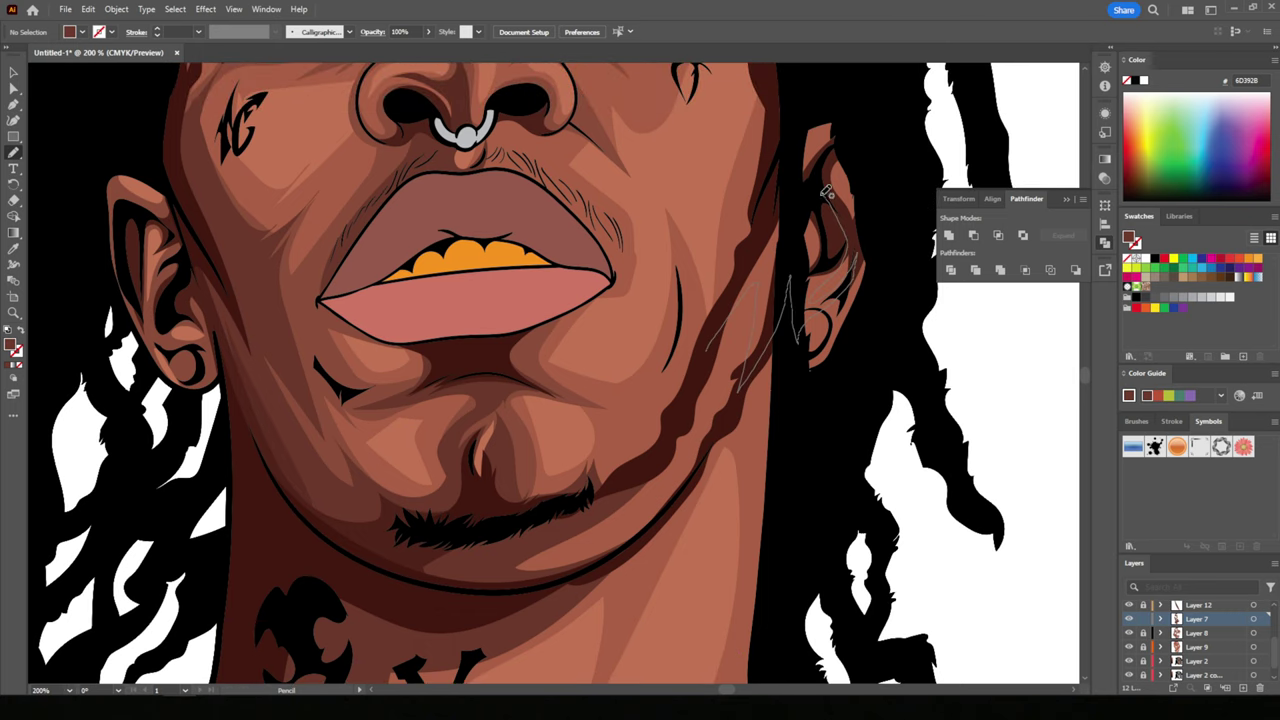
drag(827, 192, 850, 215)
- Draw a shadow shape under the eye
key(ctrl+minus)
key(ctrl+minus)
key(ctrl+minus)
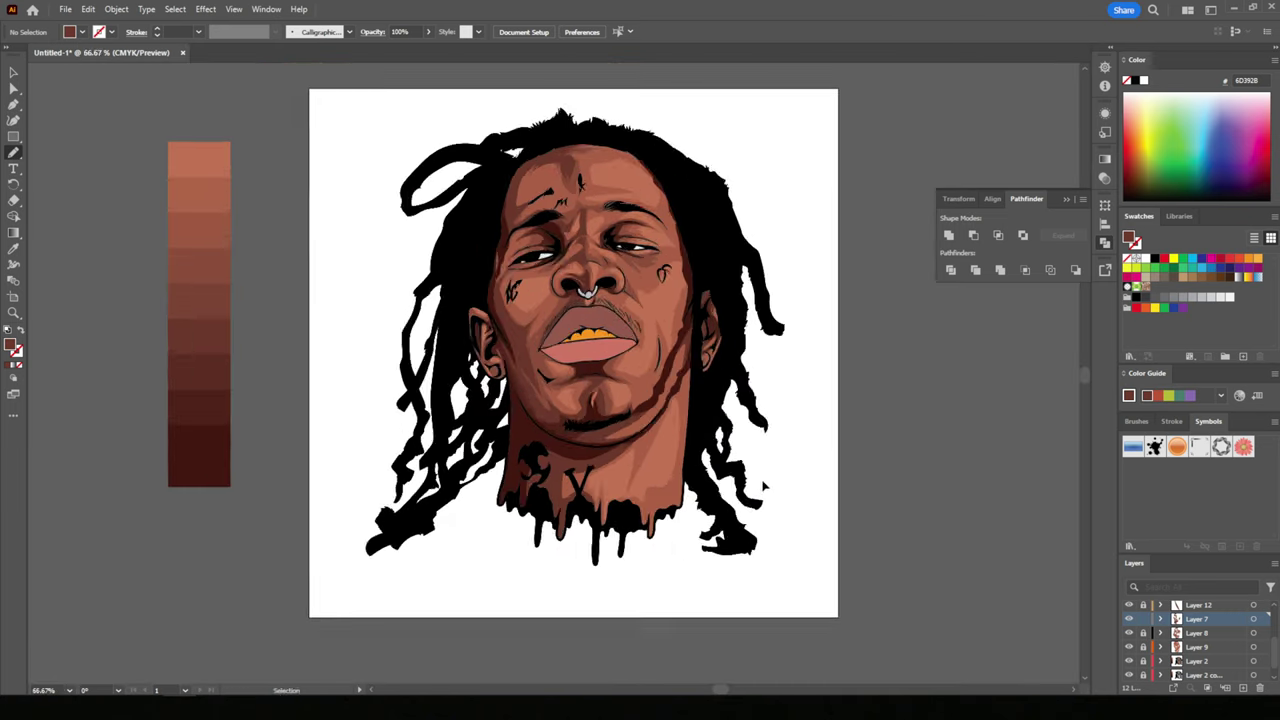
key(ctrl+plus)
scroll(852, 490, right, 2)
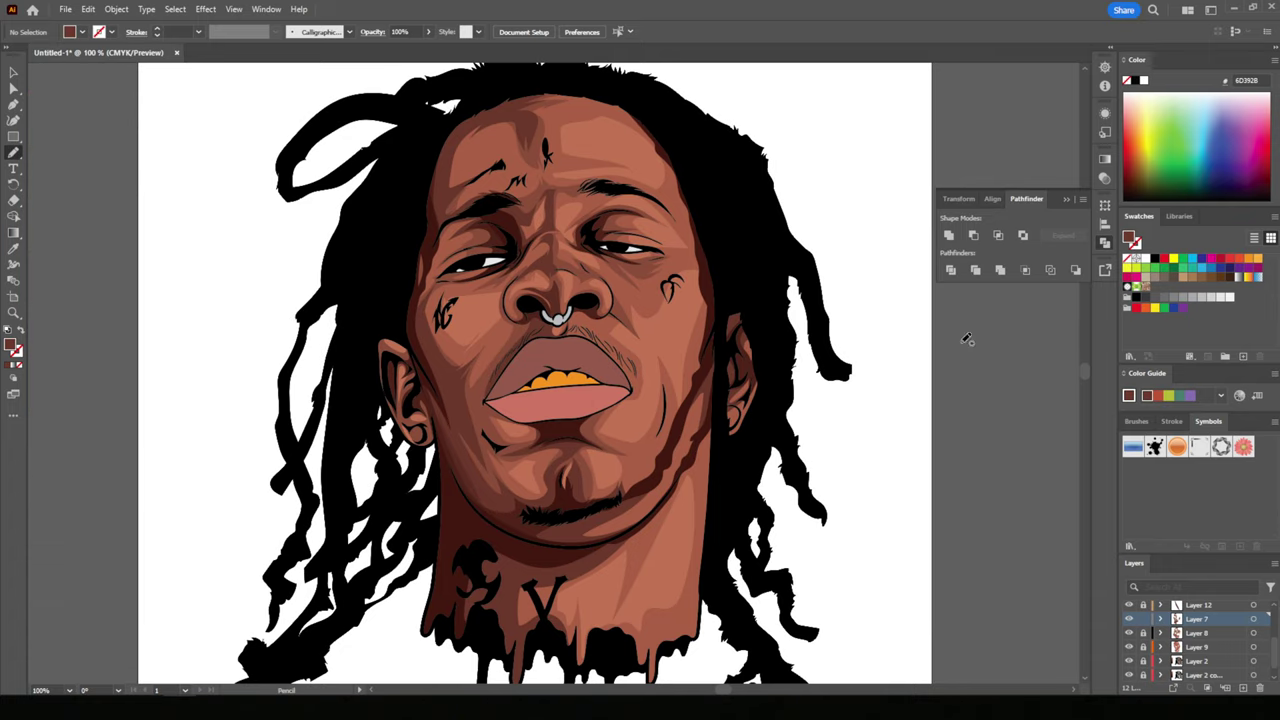
scroll(752, 348, up, 4)
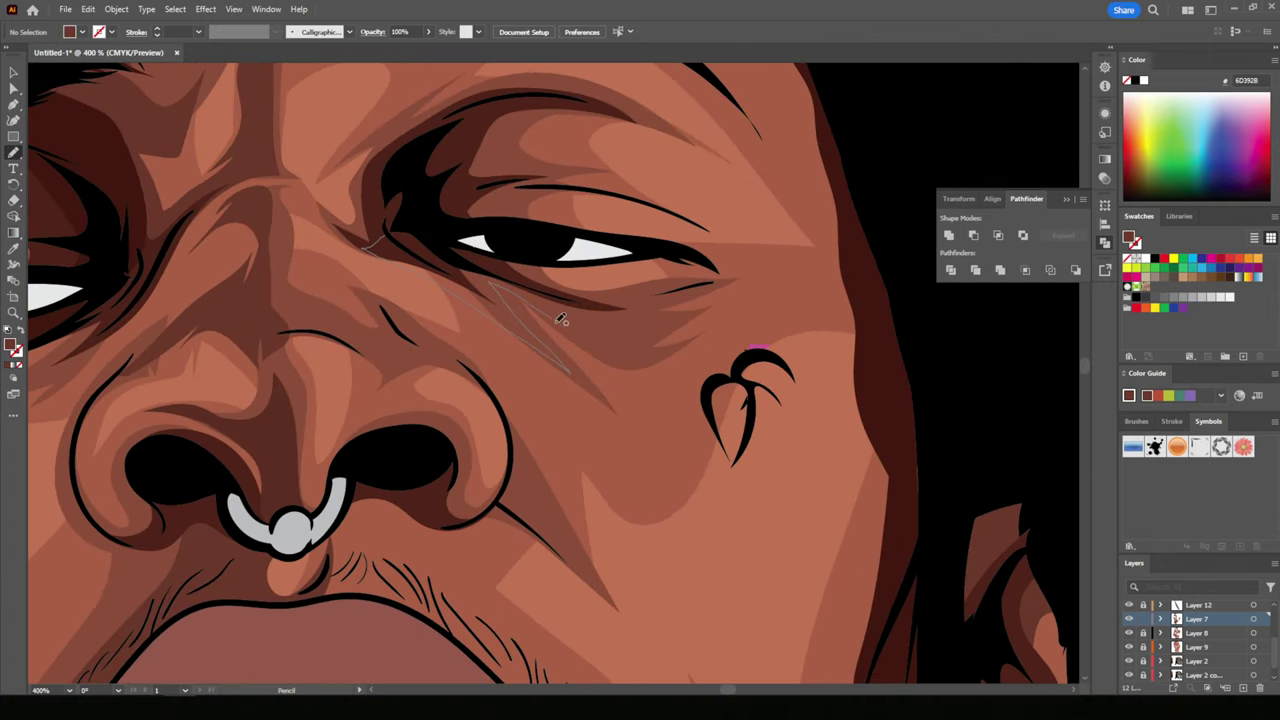
scroll(595, 287, up, 3)
drag(440, 322, 530, 321)
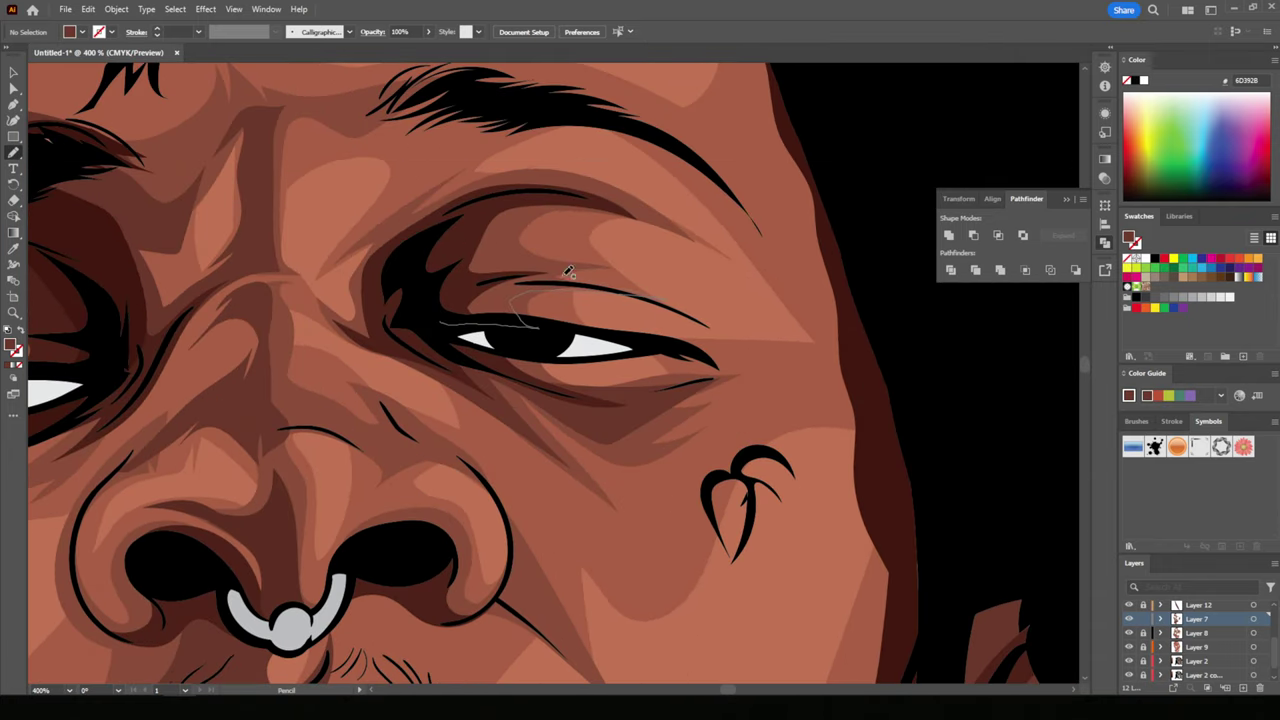
- Draw shadow shapes along the eyebrow and a crease below the nose
scroll(443, 223, up, 3)
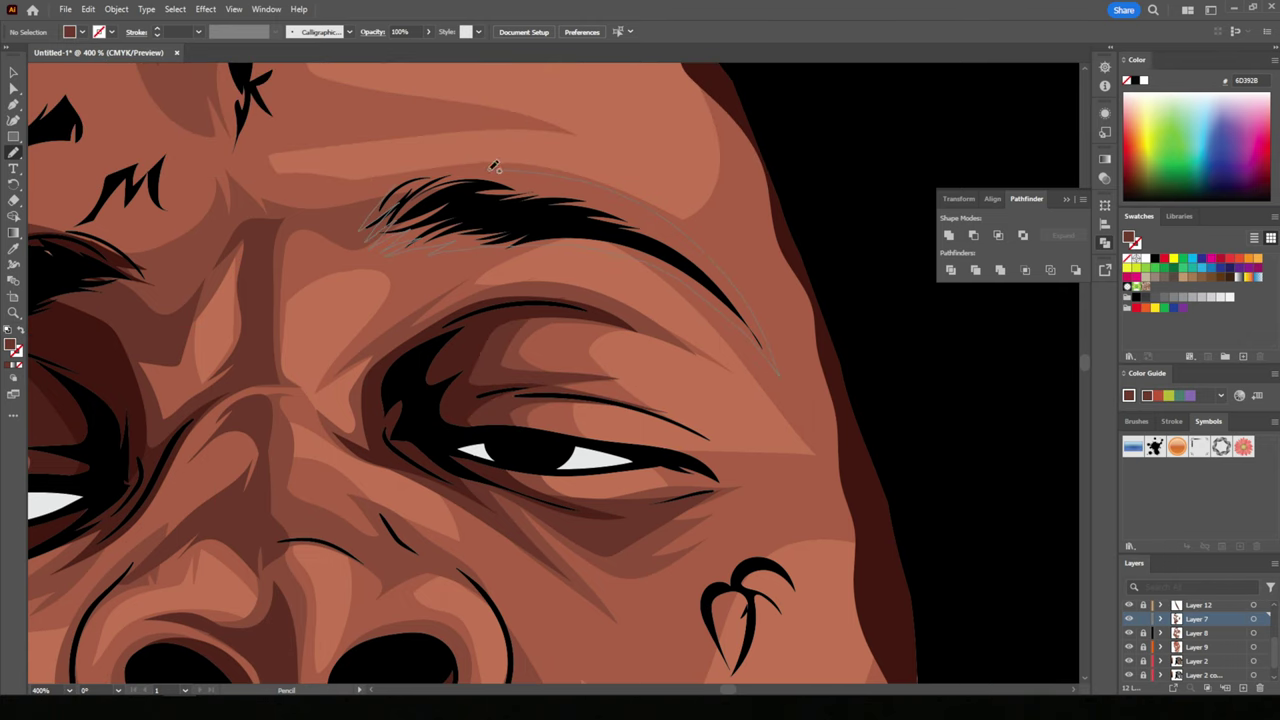
scroll(493, 166, down, 3)
scroll(493, 166, down, 2)
scroll(706, 393, up, 3)
scroll(706, 393, up, 3)
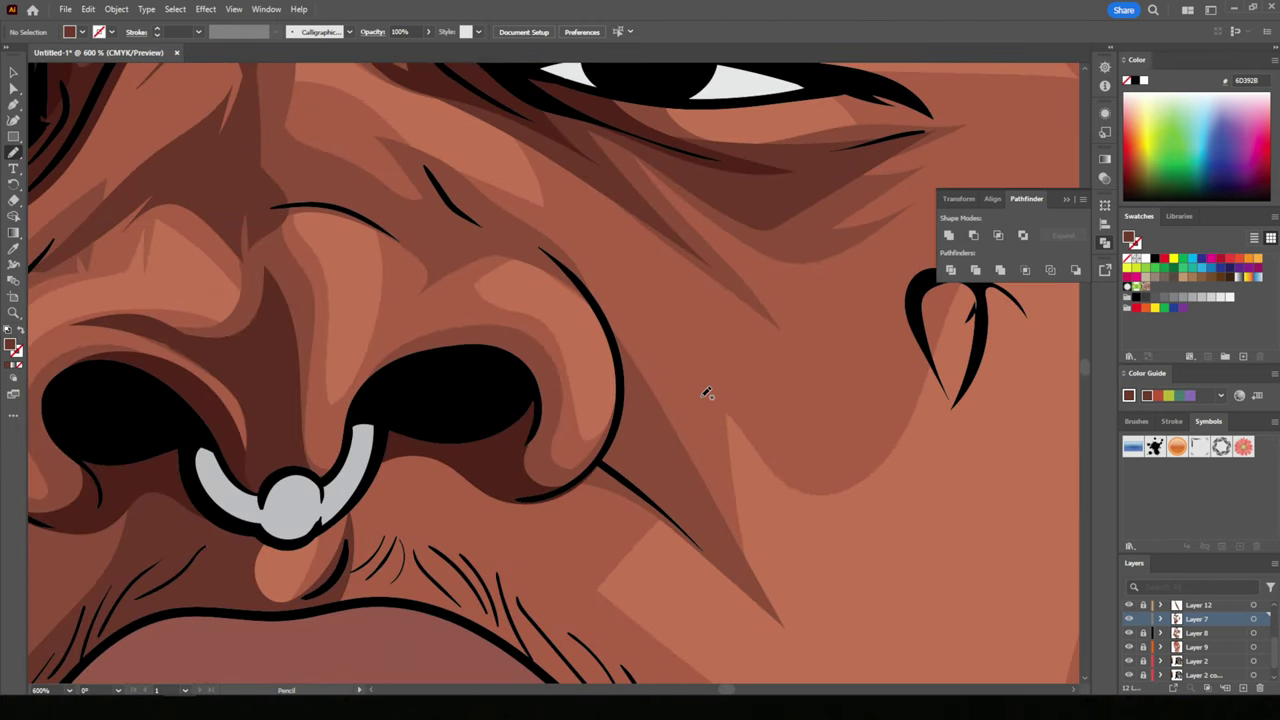
drag(430, 157, 432, 160)
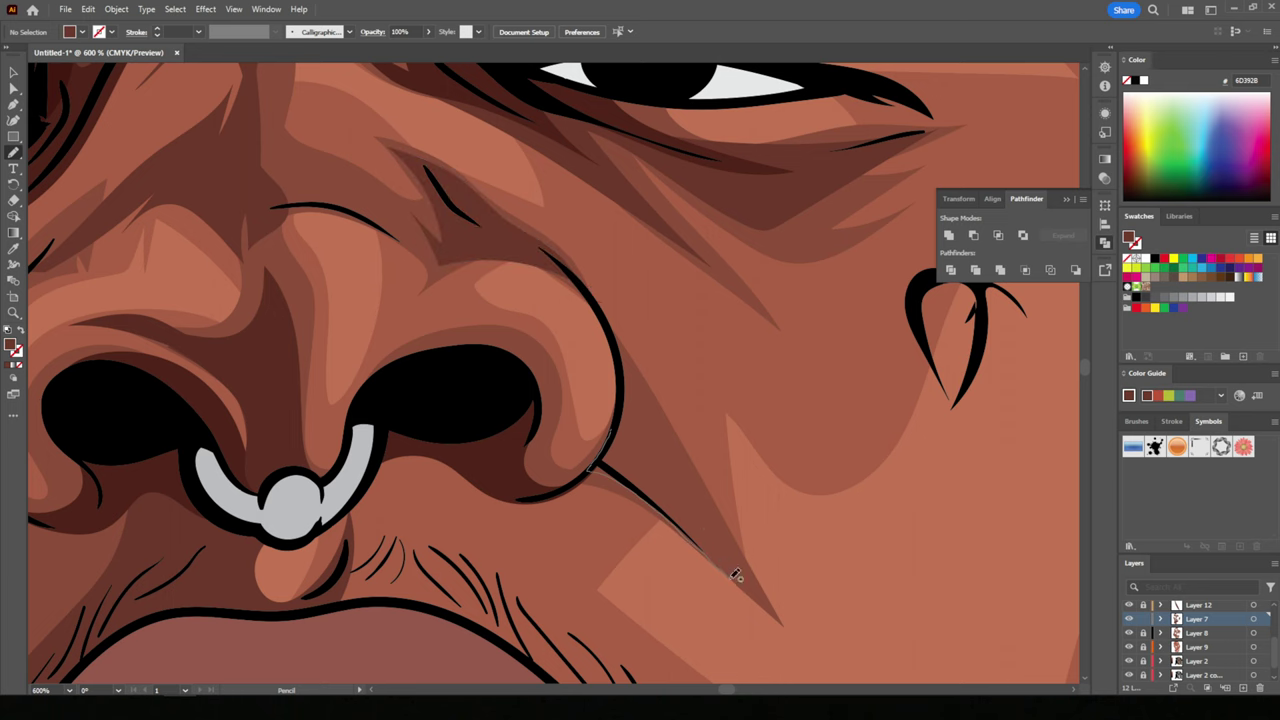
drag(600, 440, 737, 577)
- Close the shading shape beside the nose
key(ctrl+1)
scroll(467, 437, up, 2)
scroll(467, 437, up, 2)
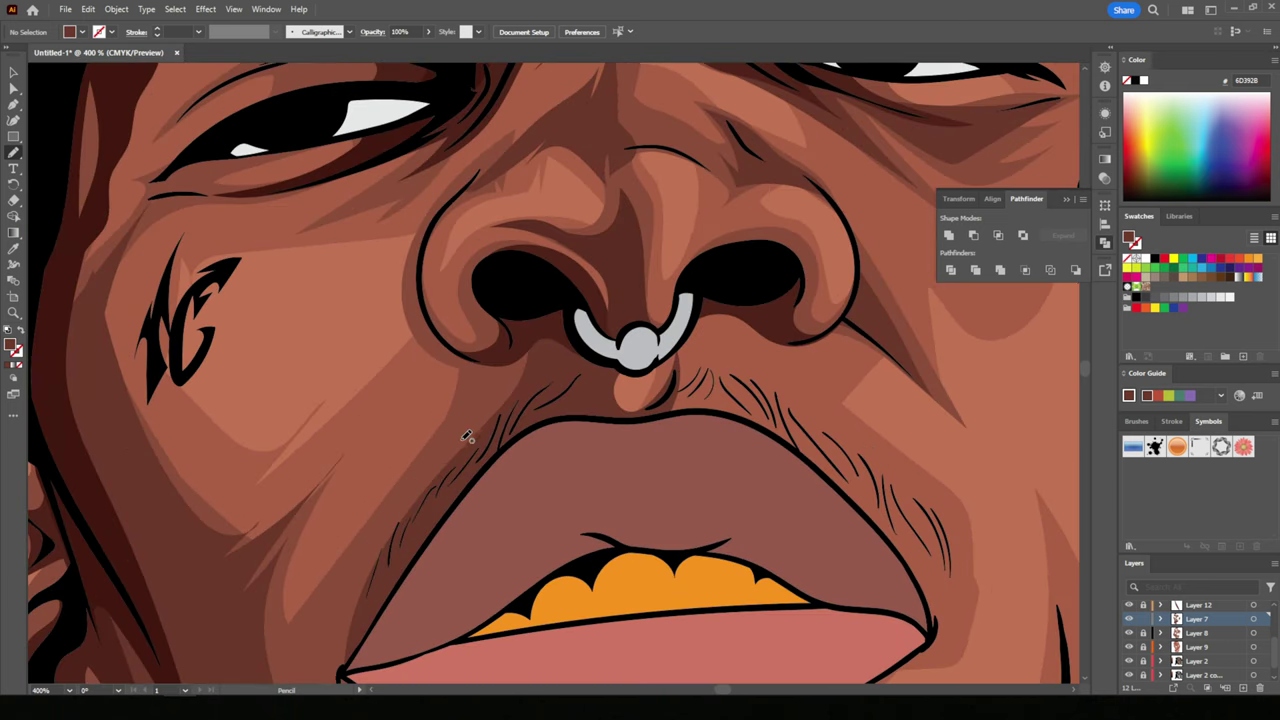
drag(507, 241, 505, 245)
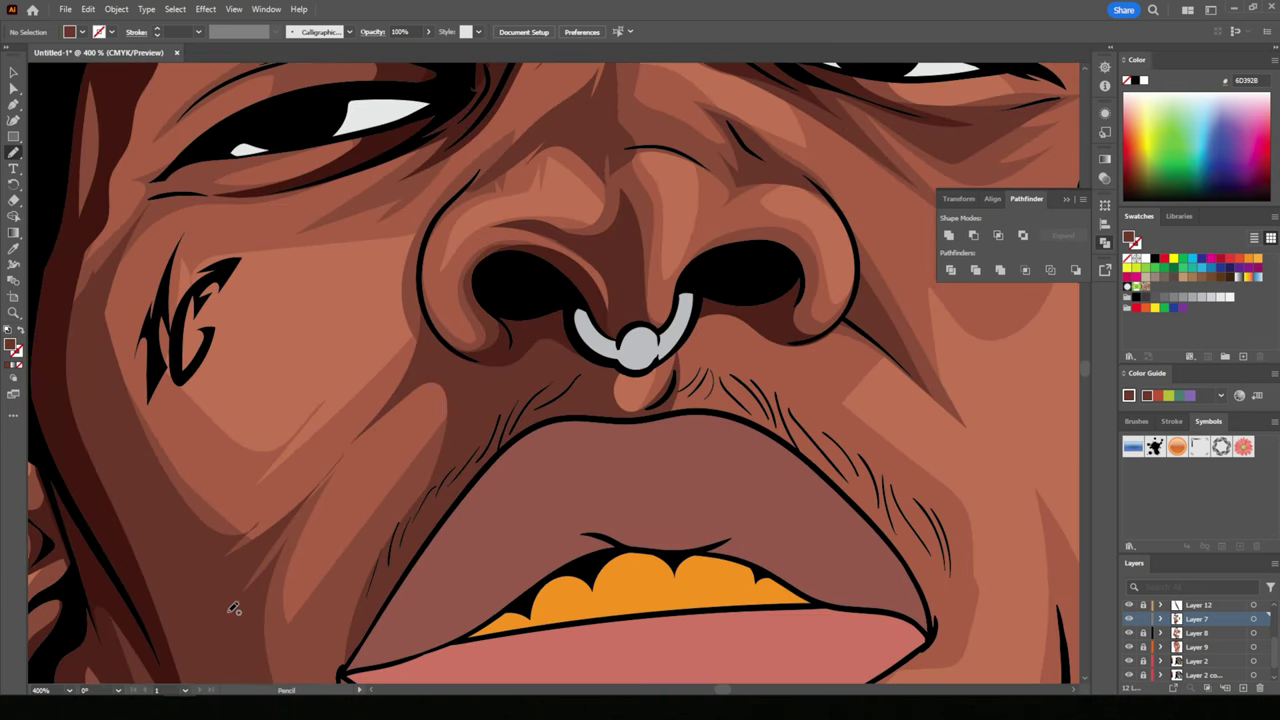
- Draw a shadow from under the eye across the cheek, then review the portrait
key(ctrl+0)
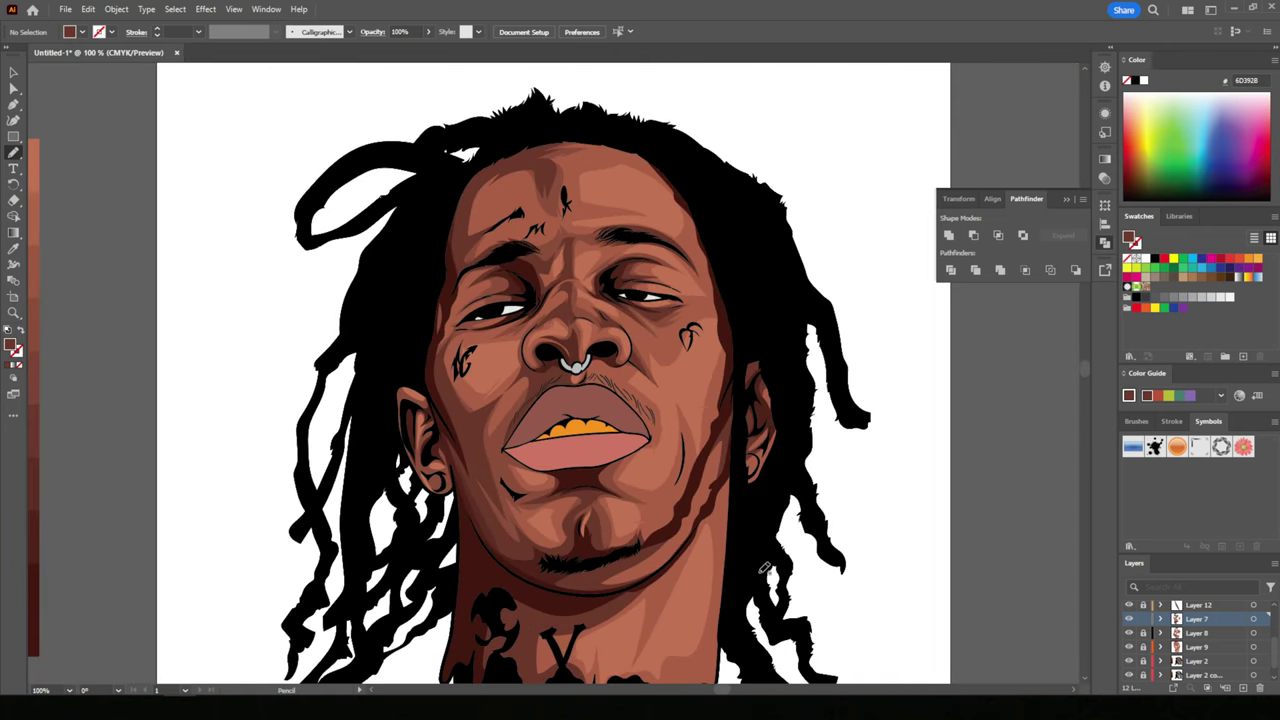
key(ctrl+1)
key(ctrl+plus)
key(ctrl+plus)
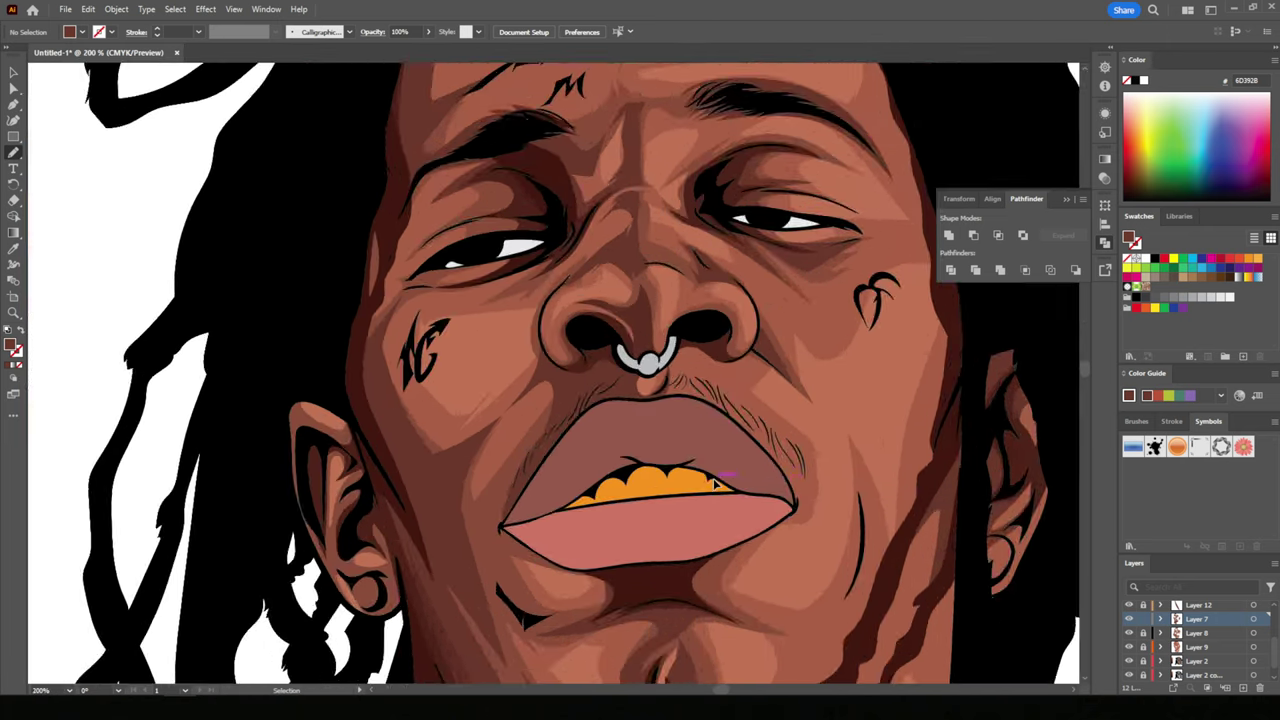
key(ctrl+plus)
mouse_move(266, 368)
mouse_down()
mouse_move(357, 346)
mouse_move(516, 219)
mouse_up()
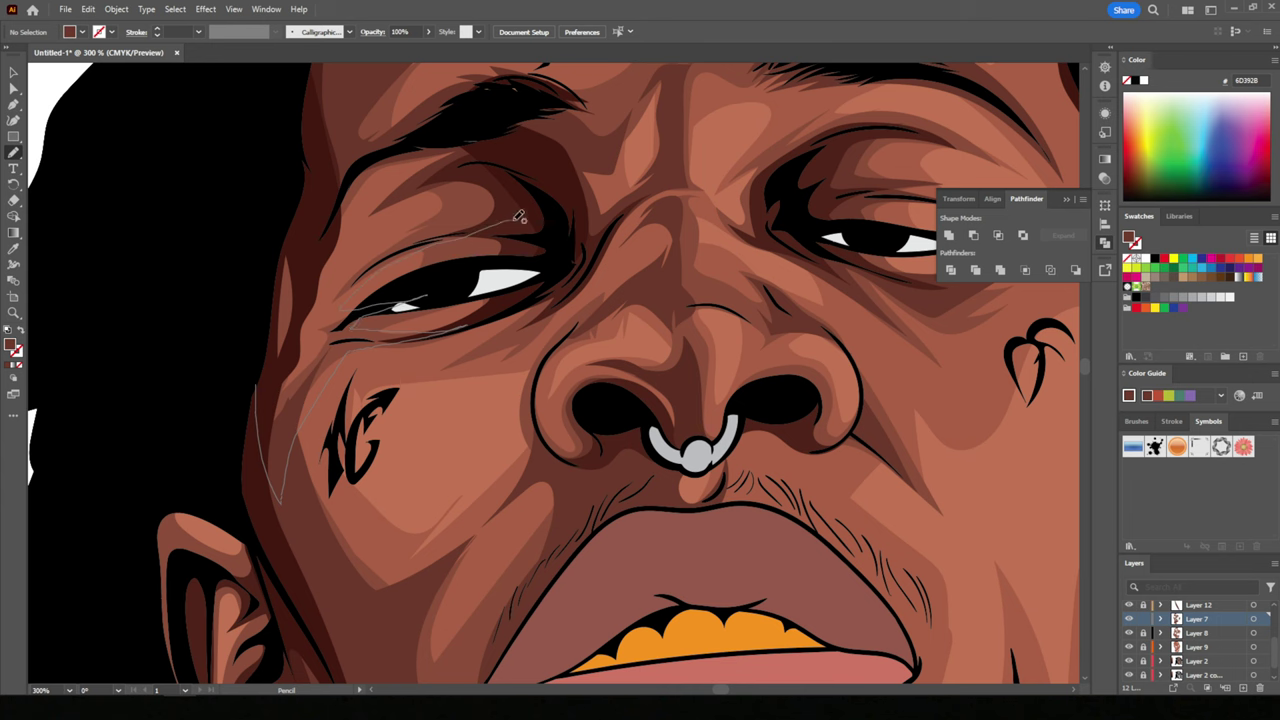
key(ctrl+1)
key(ctrl+0)
scroll(625, 480, down, 1)
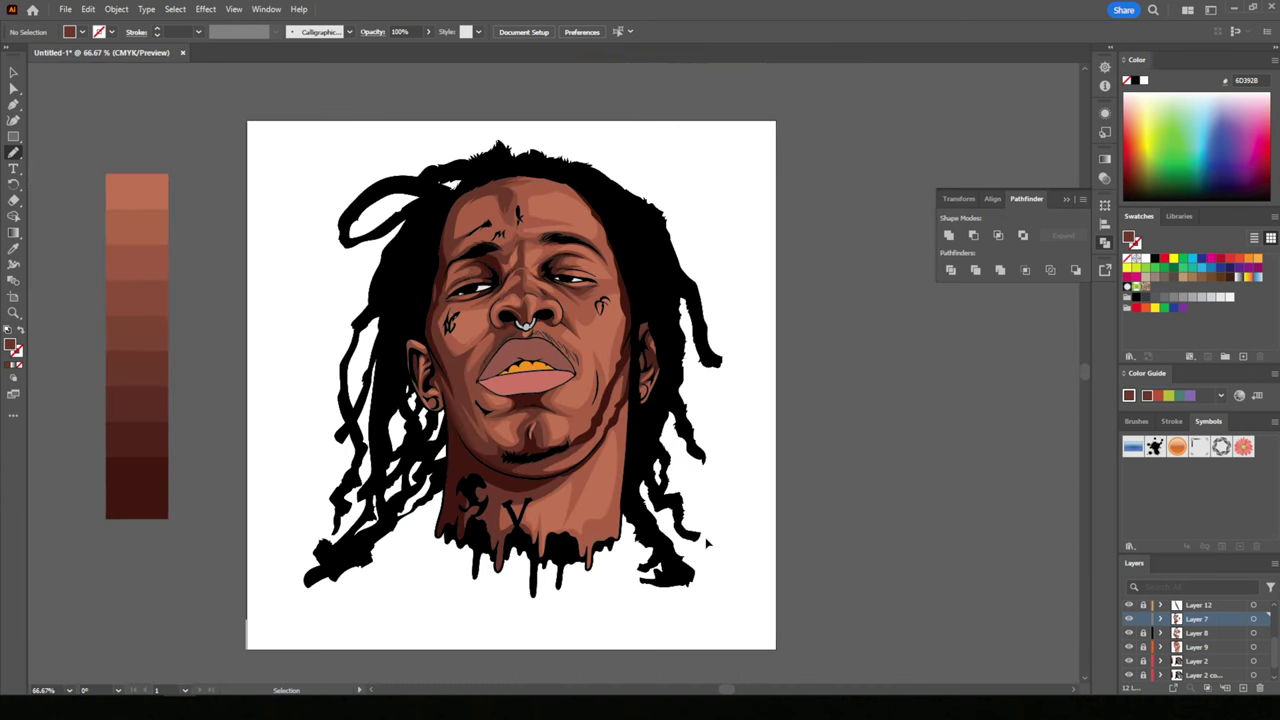
key(ctrl+plus)
key(ctrl+plus)
key(ctrl+plus)
key(ctrl+minus)
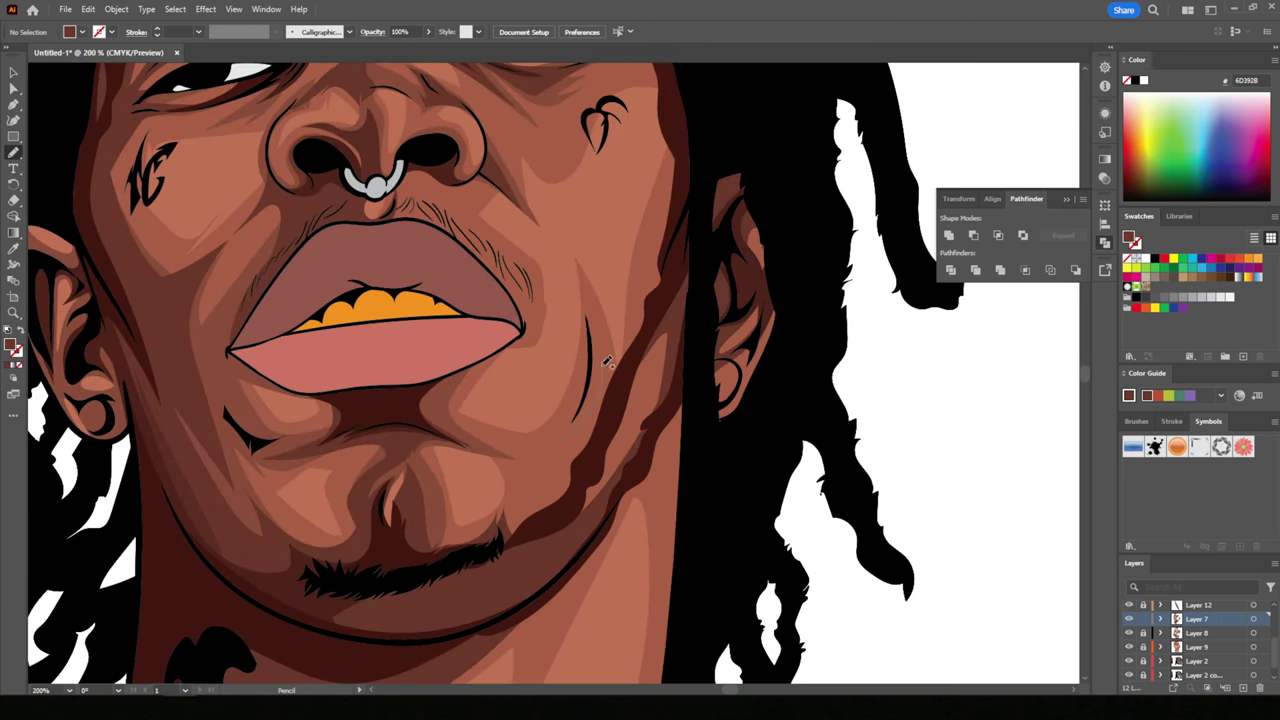
key(ctrl+minus)
key(ctrl+minus)
key(ctrl+minus)
key(ctrl+1)
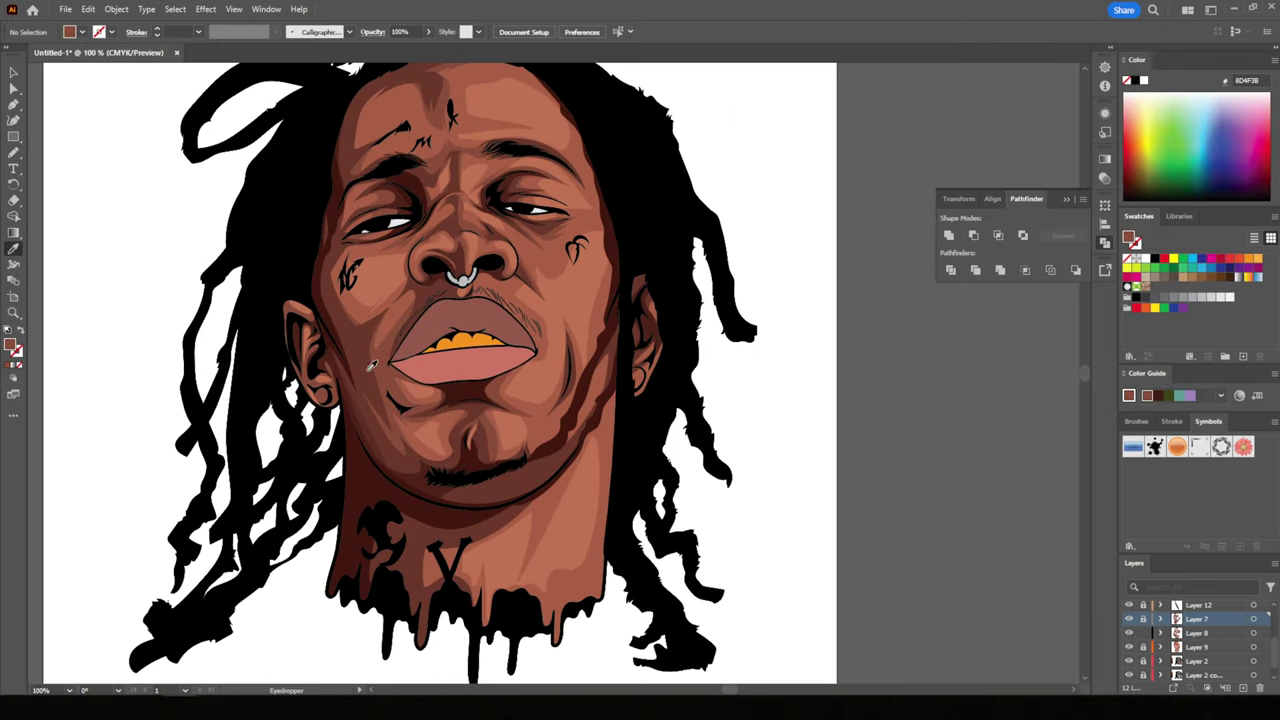
- On Layer 8, draw a cheek shadow below the tattoo extending down from the nose
click(1197, 633)
key(ctrl+minus)
key(ctrl+minus)
key(ctrl+plus)
key(ctrl+plus)
key(ctrl+plus)
scroll(911, 580, up, 3)
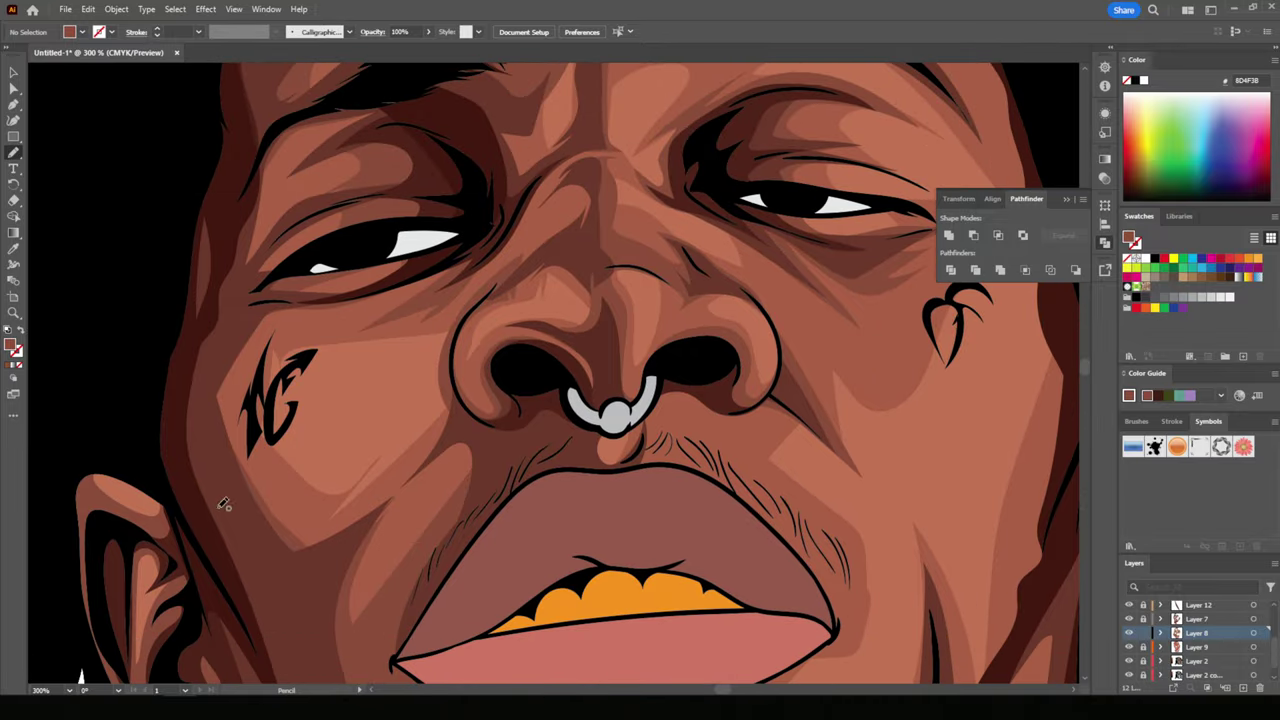
drag(228, 478, 480, 420)
drag(462, 376, 314, 530)
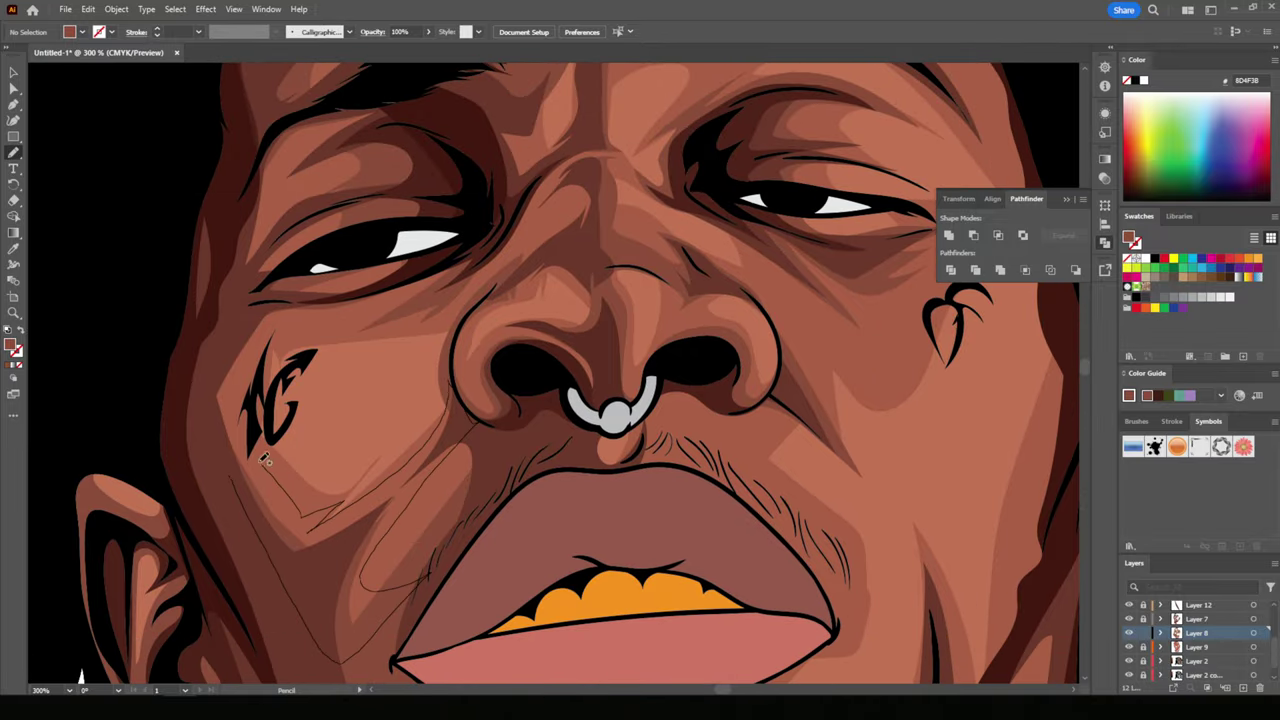
- Draw a shadow shape across the forehead
scroll(290, 335, up, 3)
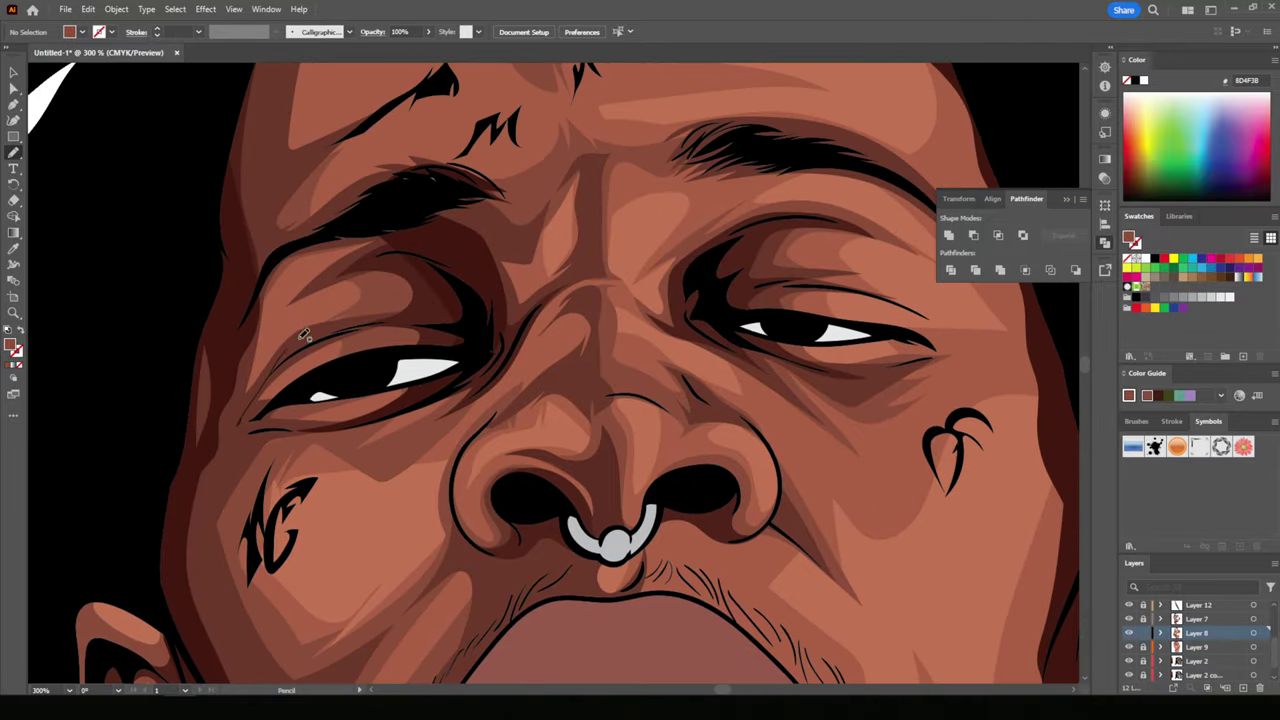
scroll(251, 336, up, 3)
scroll(251, 336, up, 1)
mouse_move(255, 352)
mouse_down()
mouse_move(478, 120)
mouse_move(668, 222)
mouse_up()
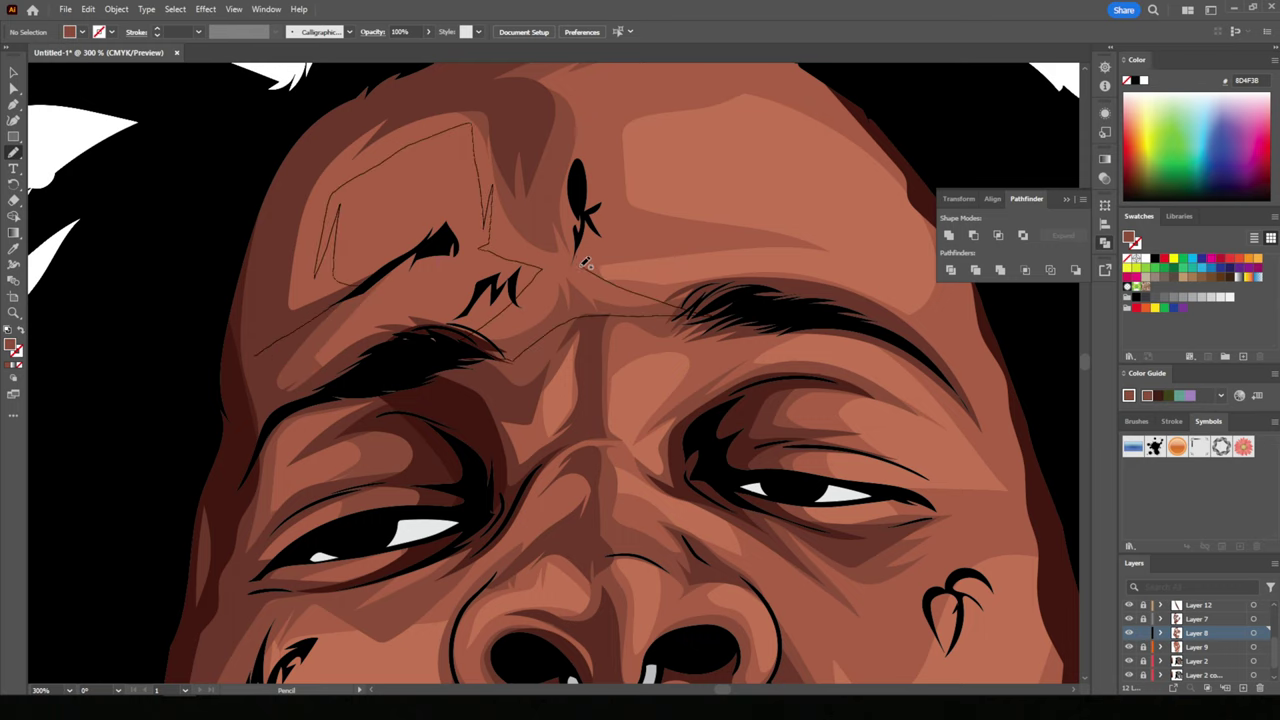
- Draw a shadow under the right eye around the tattoo
key(ctrl+minus)
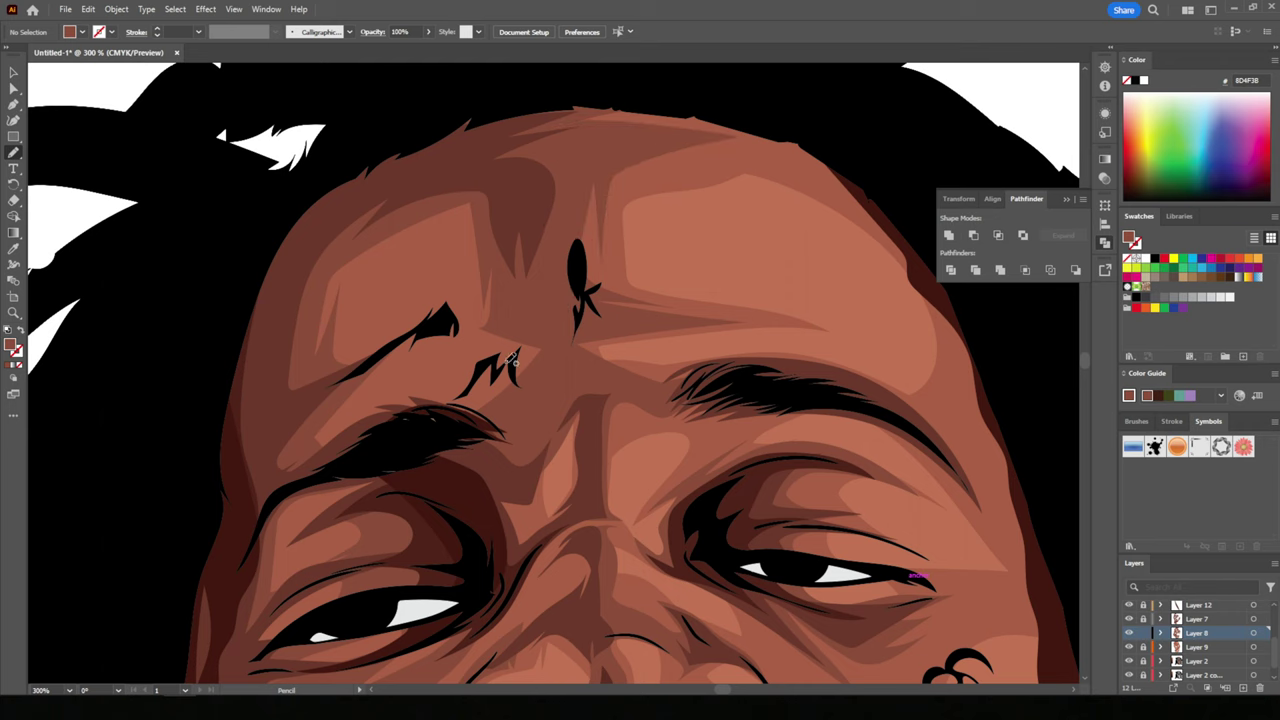
key(ctrl+minus)
key(ctrl+minus)
key(ctrl+minus)
key(ctrl+plus)
key(ctrl+plus)
key(ctrl+plus)
key(ctrl+plus)
key(ctrl+plus)
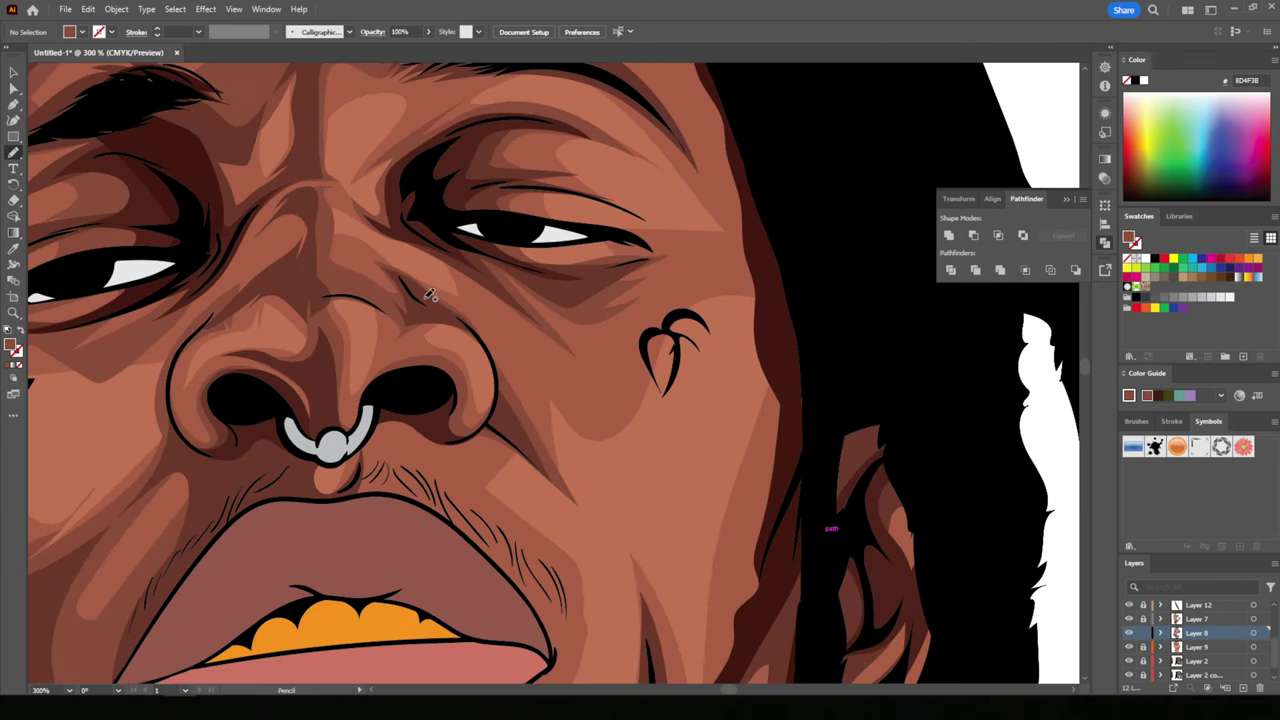
drag(398, 234, 621, 214)
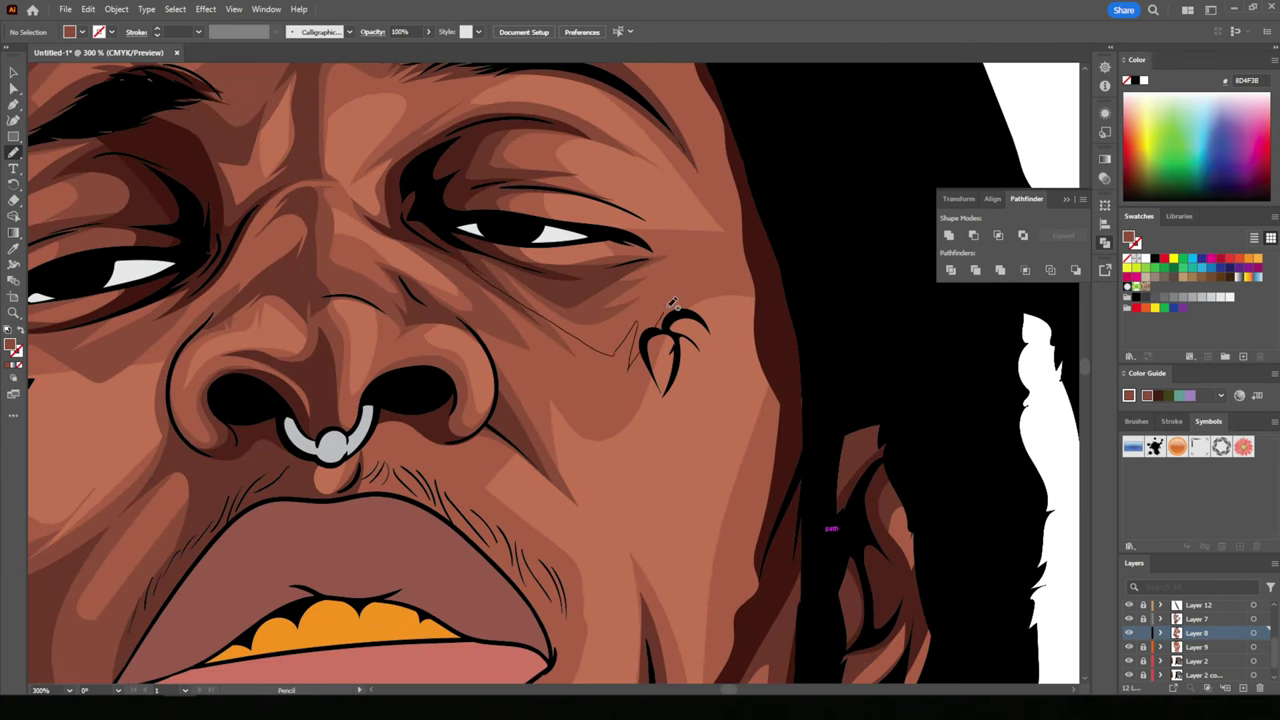
key(ctrl+minus)
key(ctrl+minus)
key(ctrl+minus)
key(ctrl+minus)
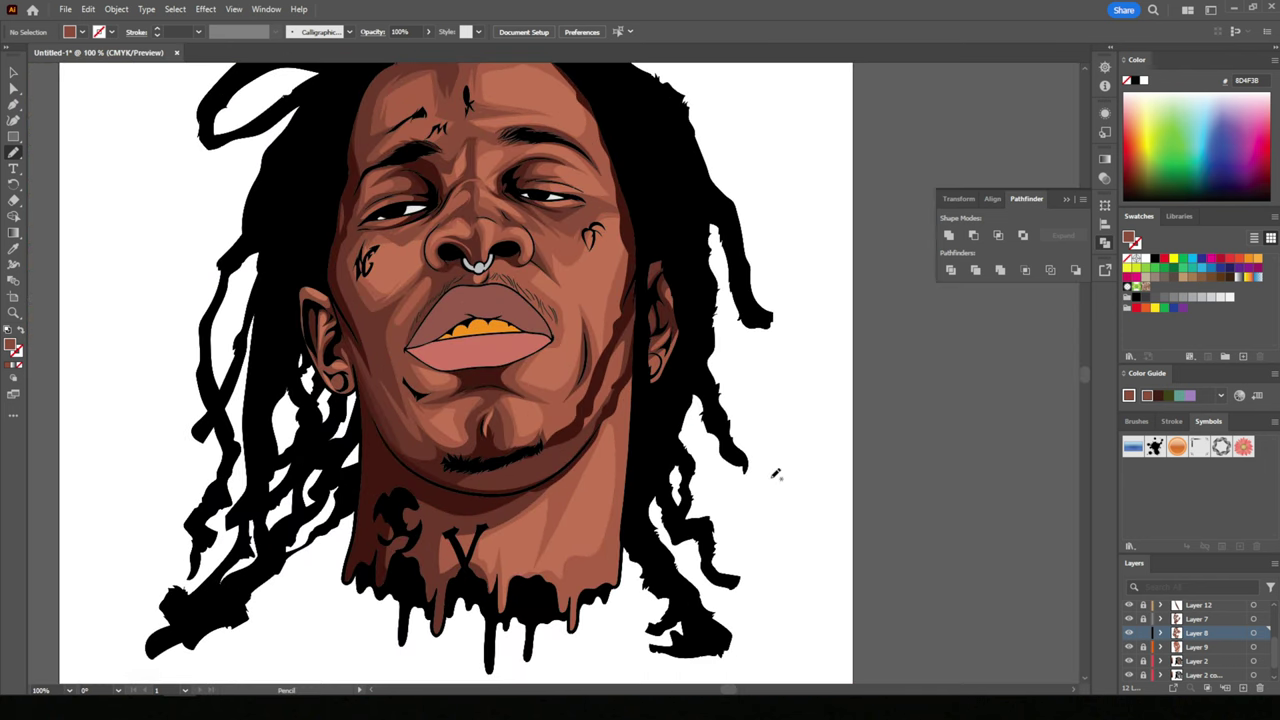
key(ctrl+plus)
key(ctrl+plus)
key(ctrl+plus)
- Draw a filled shadow shape down the neck
scroll(588, 343, down, 3)
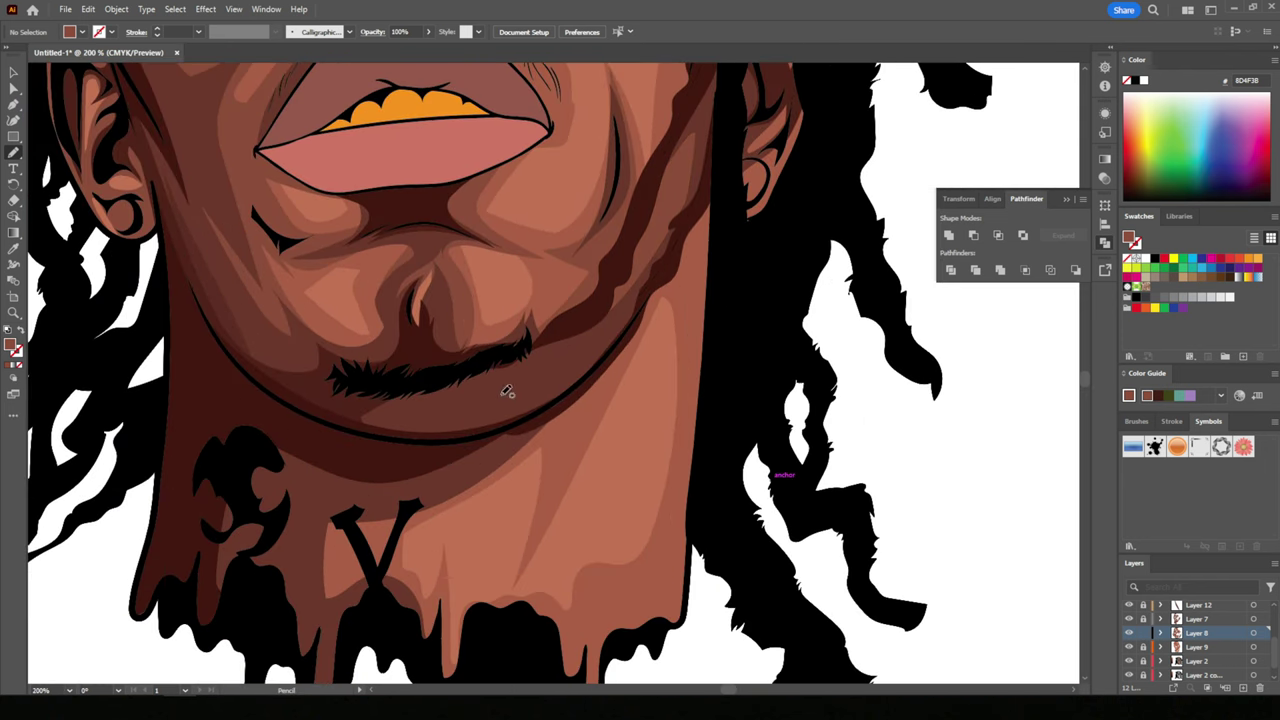
mouse_move(567, 362)
mouse_down()
mouse_move(646, 303)
mouse_move(643, 573)
mouse_up()
drag(665, 620, 706, 183)
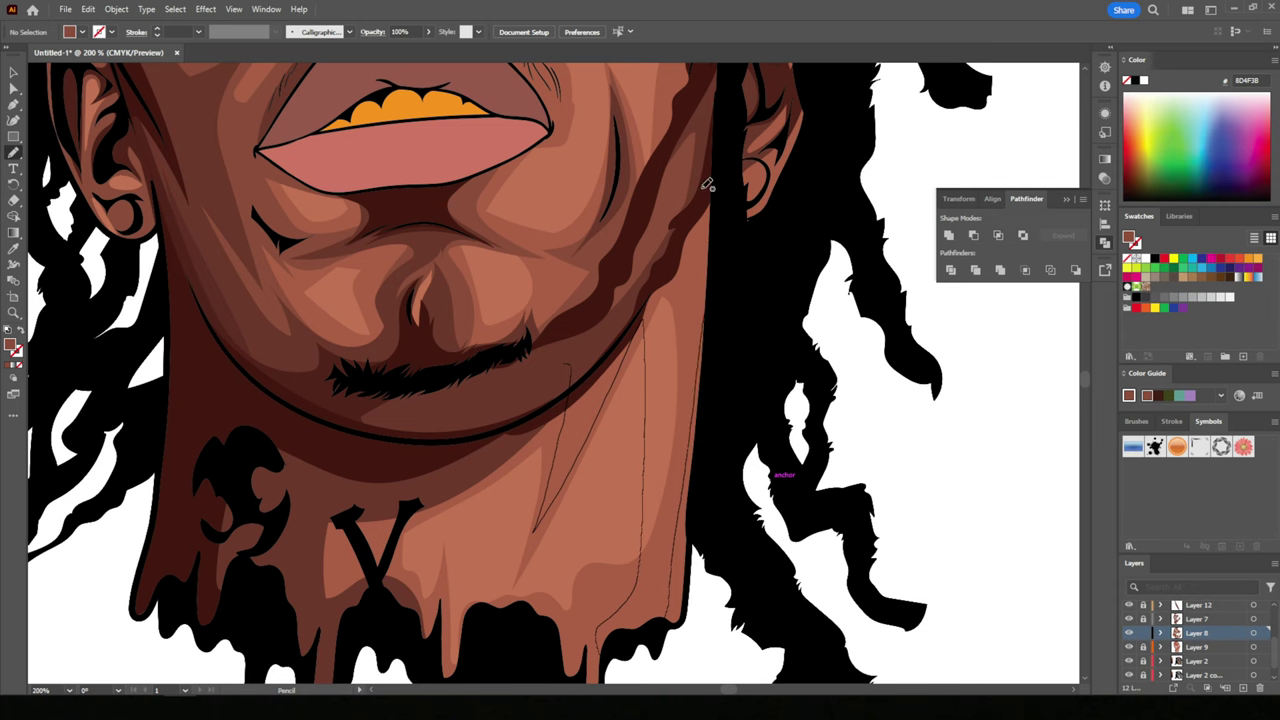
key(ctrl+minus)
key(ctrl+minus)
key(ctrl+minus)
key(ctrl+plus)
key(ctrl+plus)
key(ctrl+plus)
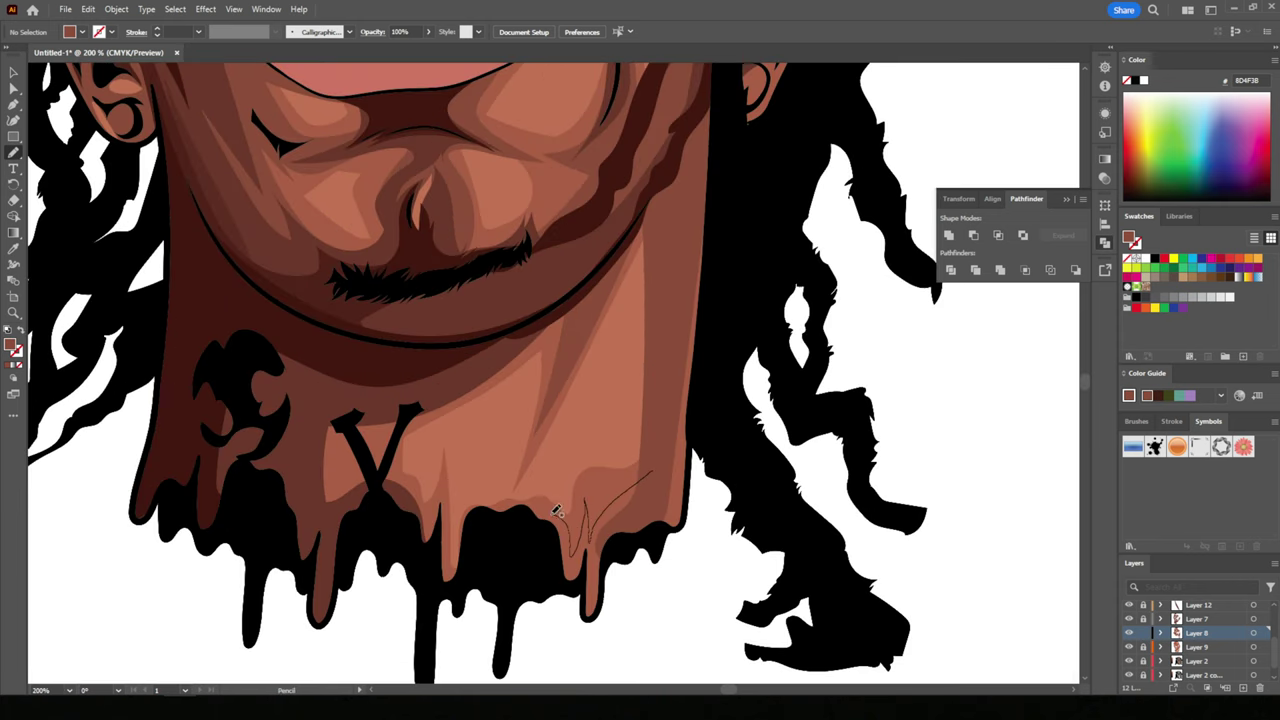
- Draw two darker shadows up the neck above the drips
drag(590, 592, 540, 500)
mouse_move(440, 572)
mouse_down()
mouse_move(449, 420)
mouse_move(309, 417)
mouse_move(325, 490)
mouse_up()
key(ctrl+minus)
key(ctrl+minus)
key(ctrl+minus)
key(ctrl+plus)
key(ctrl+plus)
key(ctrl+plus)
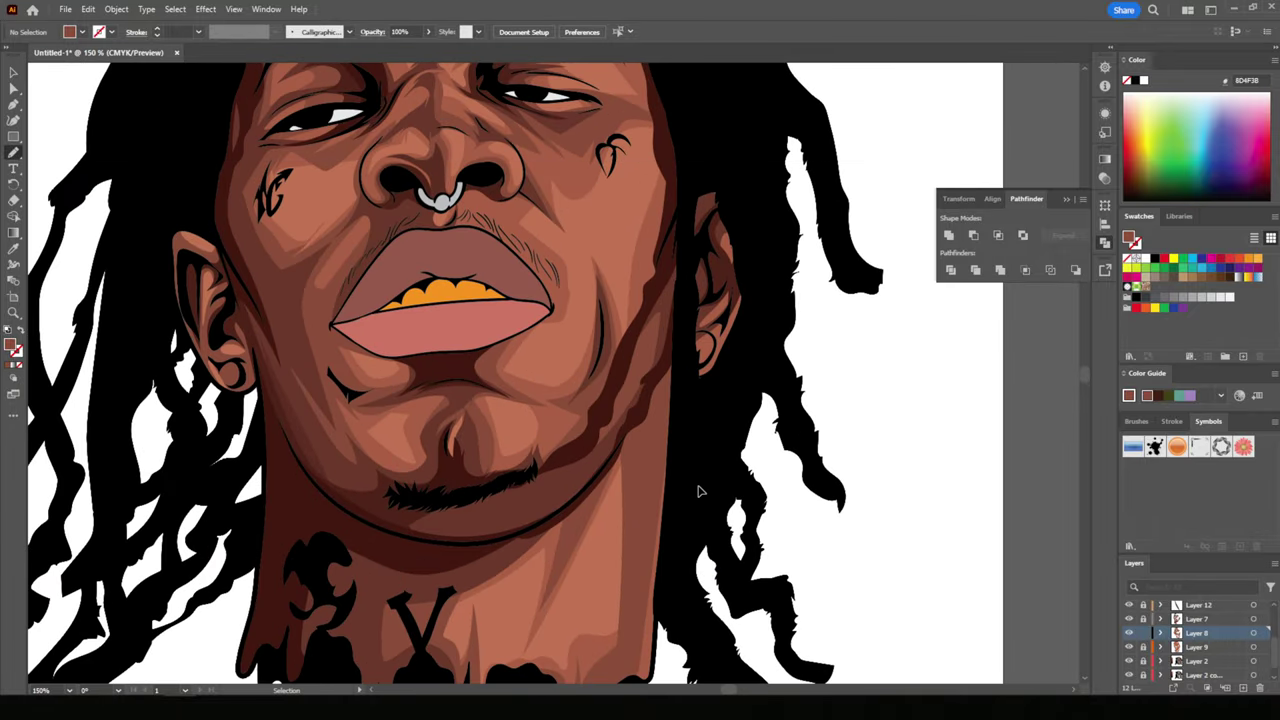
key(ctrl+minus)
key(ctrl+minus)
key(ctrl+minus)
- Add new shading layers above Layer 9 and pick skin tone AF664A as the fill
click(1195, 650)
click(1196, 661)
click(1242, 688)
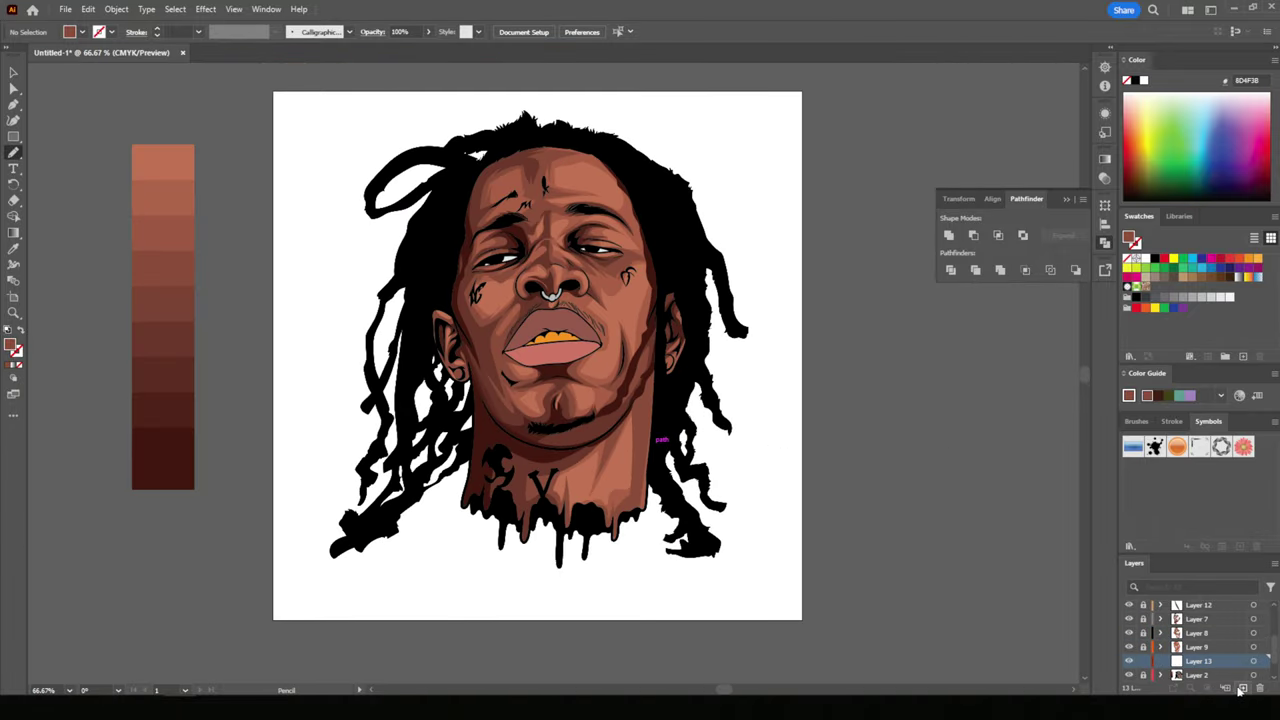
key(i)
click(163, 205)
- Zoom out and back in repeatedly to review the whole portrait and the face
key(n)
key(ctrl+minus)
key(ctrl+plus)
key(ctrl+plus)
key(ctrl+plus)
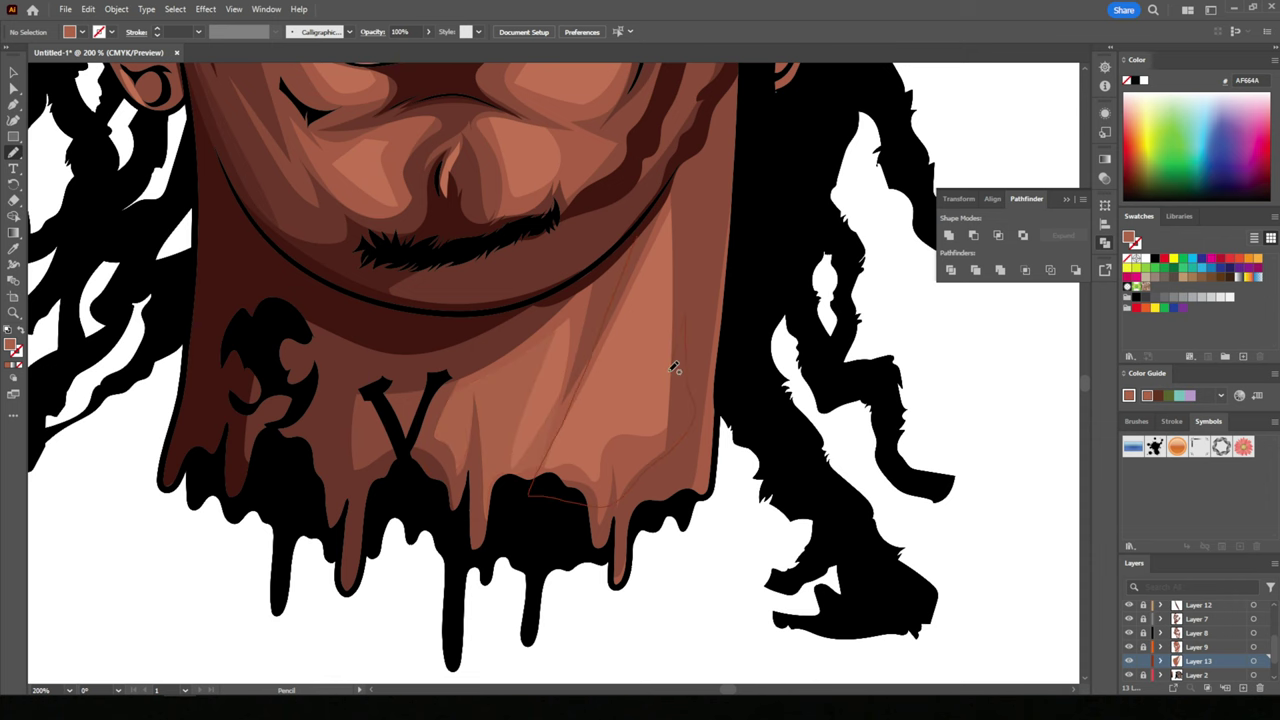
key(ctrl+minus)
key(ctrl+minus)
key(ctrl+minus)
key(ctrl+plus)
key(ctrl+plus)
scroll(331, 420, up, 2)
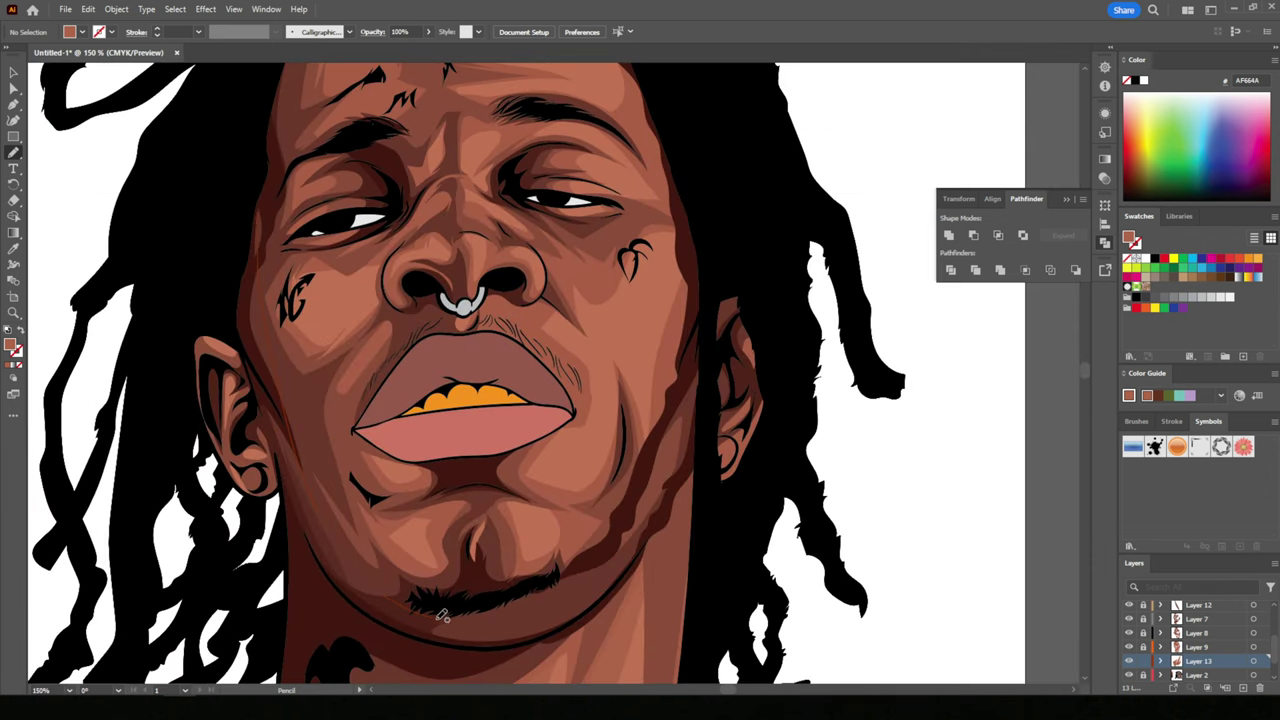
scroll(215, 390, up, 2)
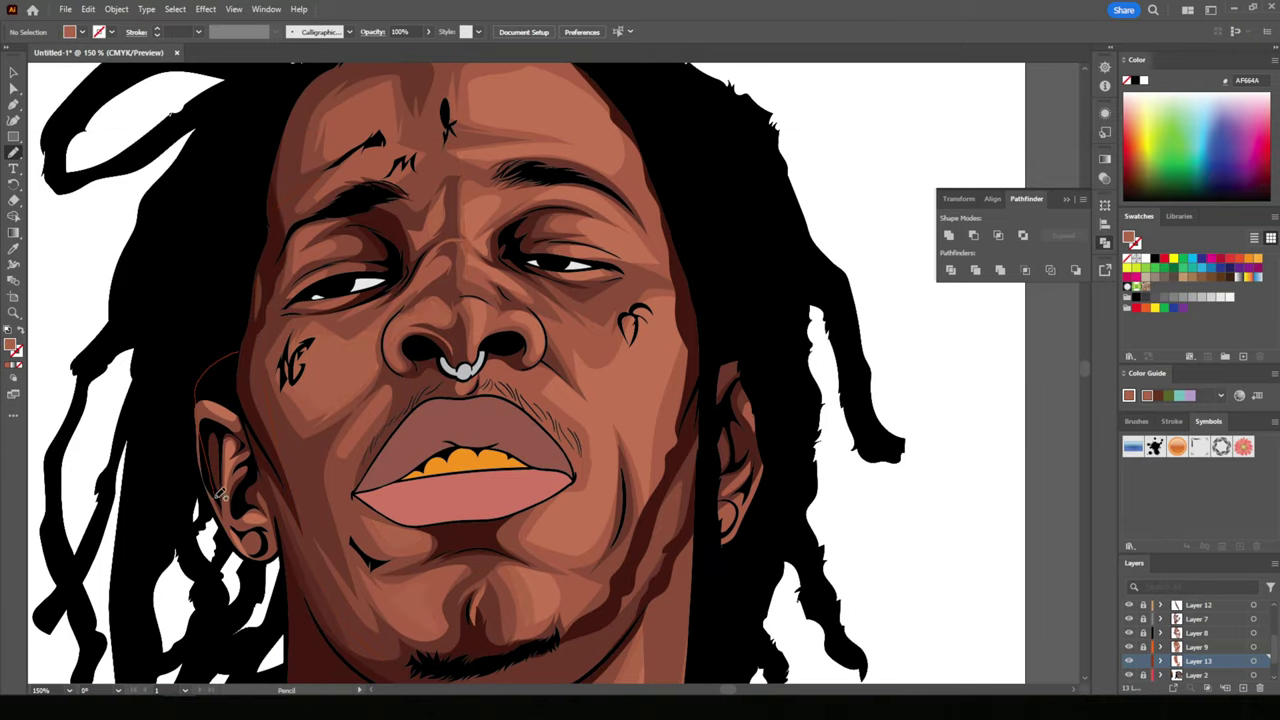
key(ctrl+minus)
key(ctrl+minus)
key(ctrl+minus)
key(ctrl+plus)
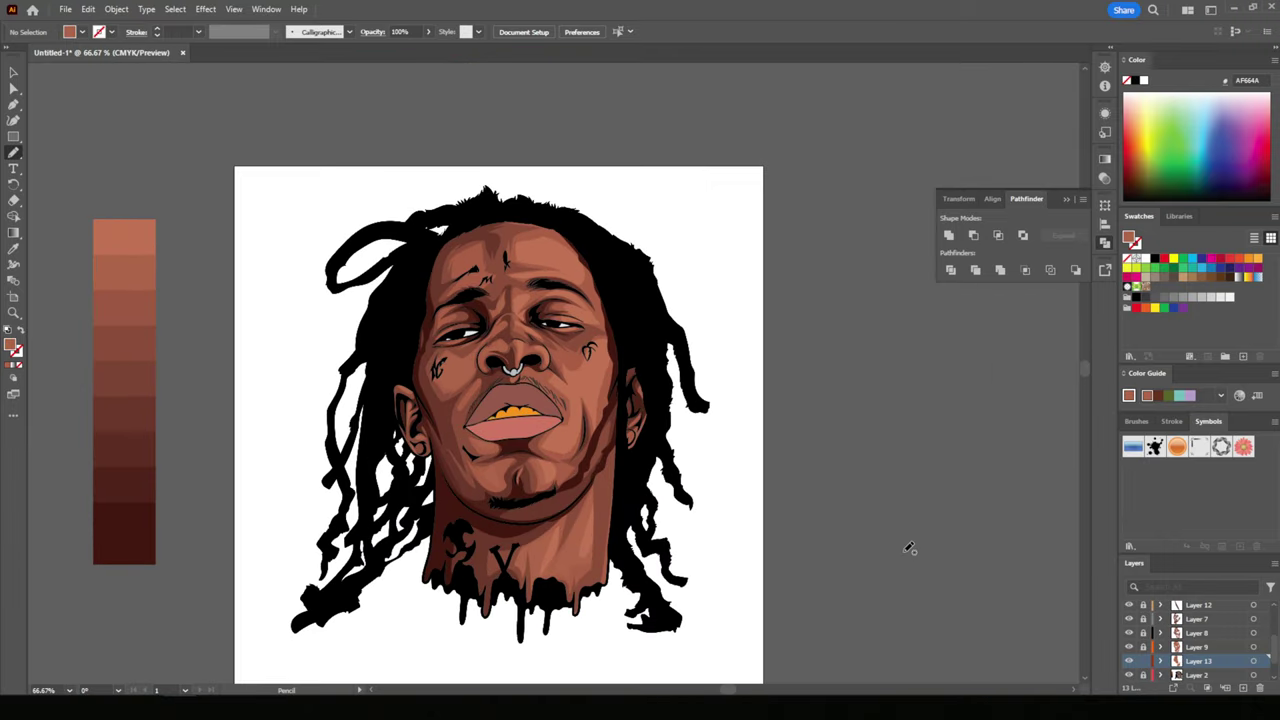
key(ctrl+1)
scroll(1145, 668, up, 3)
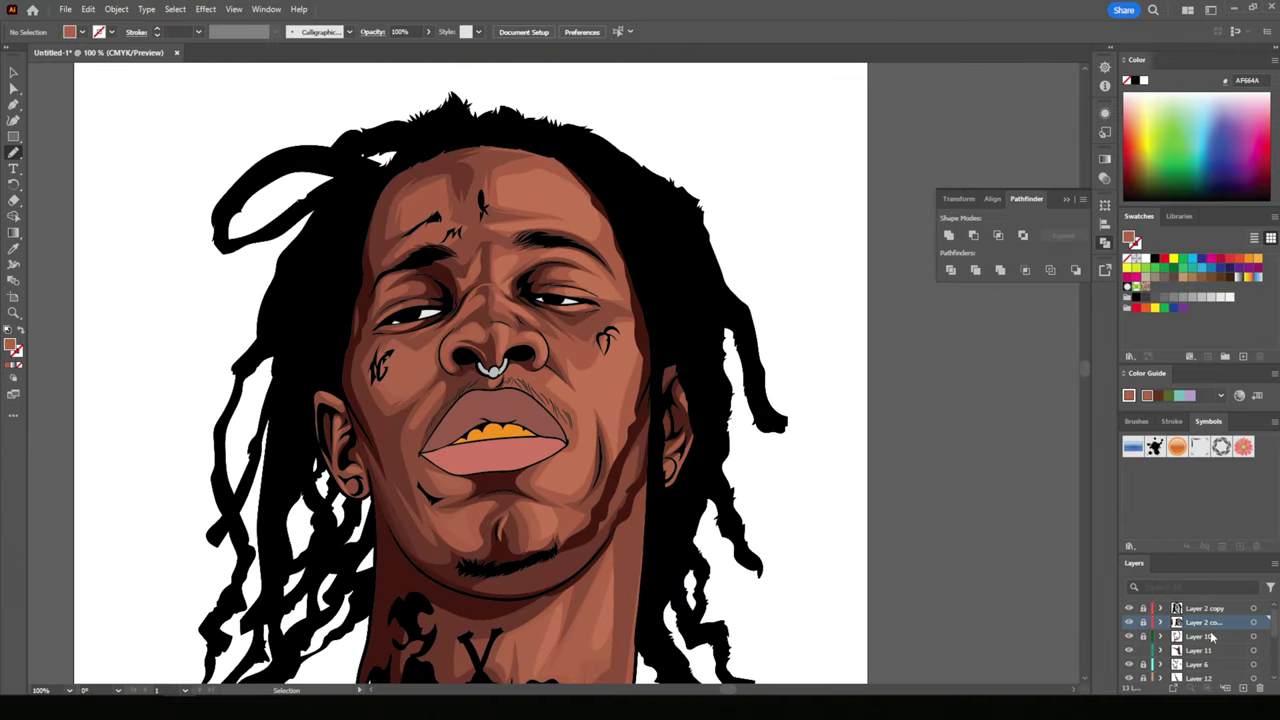
key(ctrl+minus)
key(ctrl+minus)
key(ctrl+plus)
key(ctrl+plus)
key(ctrl+plus)
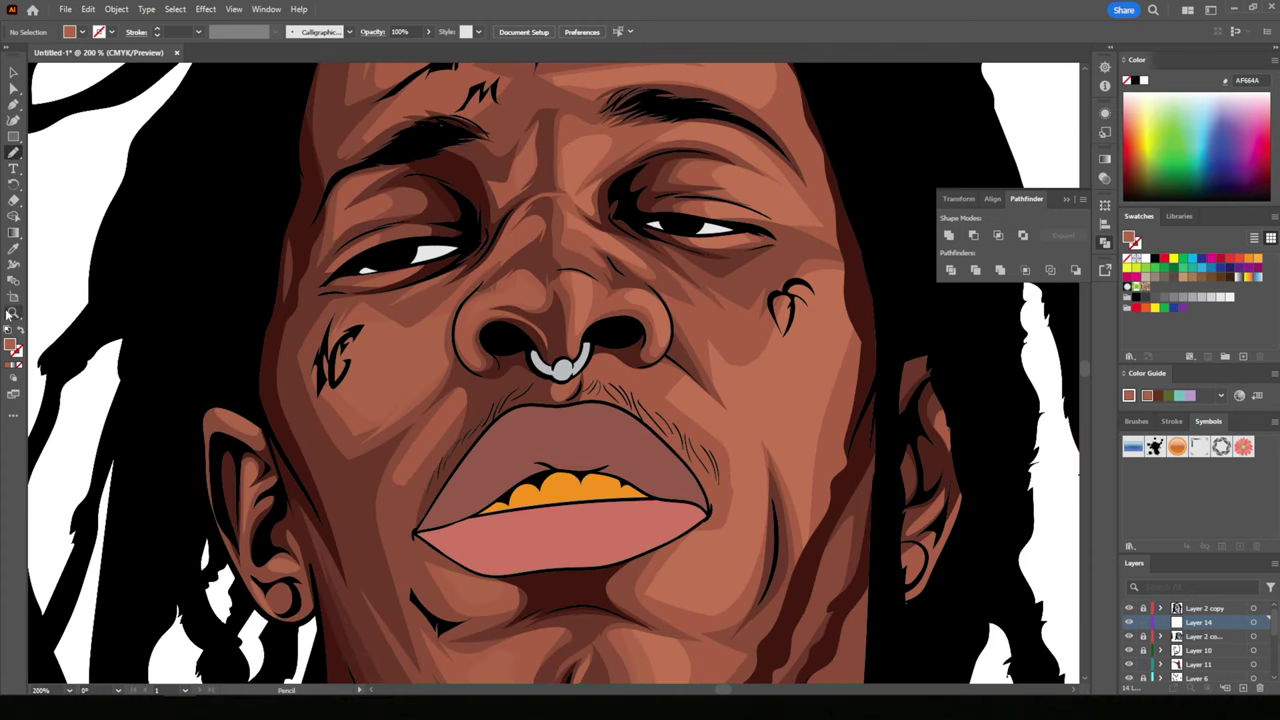
- Set the fill colour to muted purple #68536A
double_click(12, 345)
click(939, 425)
drag(1056, 490, 1062, 352)
click(906, 428)
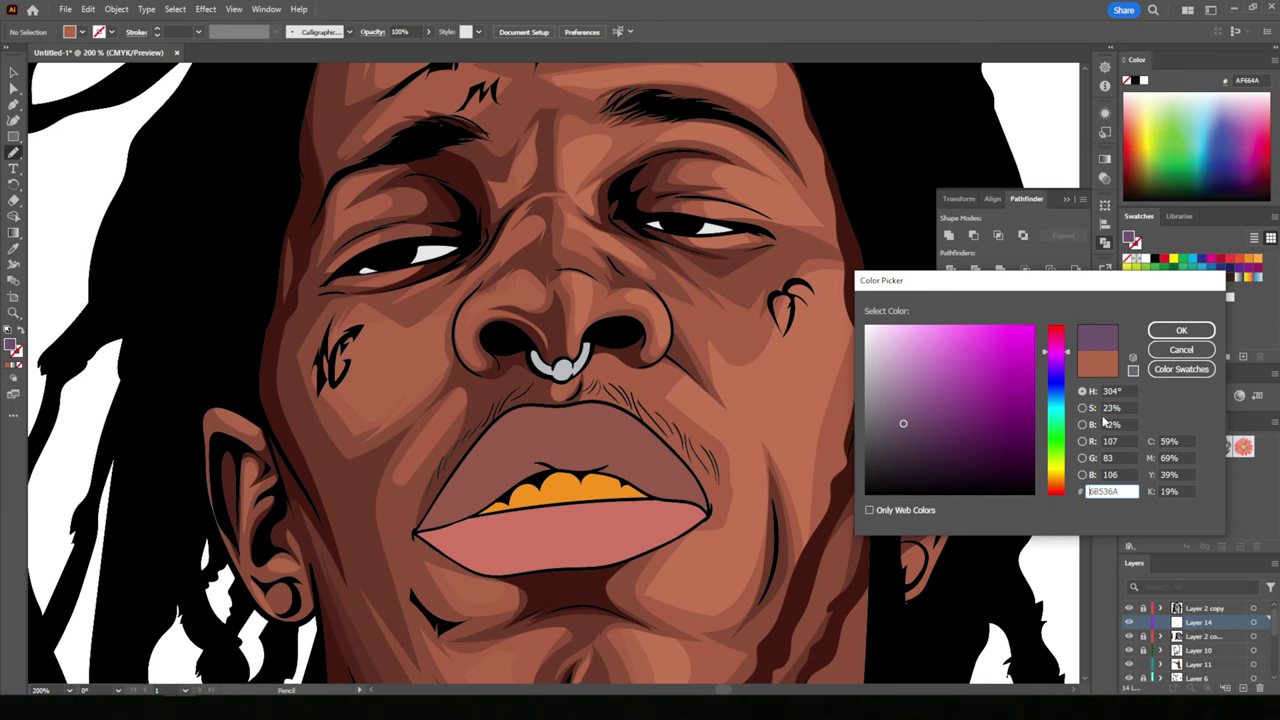
click(1181, 330)
- Pencil small purple tint shapes inside the left and right eye whites
scroll(405, 263, up, 2)
scroll(405, 263, up, 3)
scroll(520, 430, up, 2)
drag(210, 327, 176, 372)
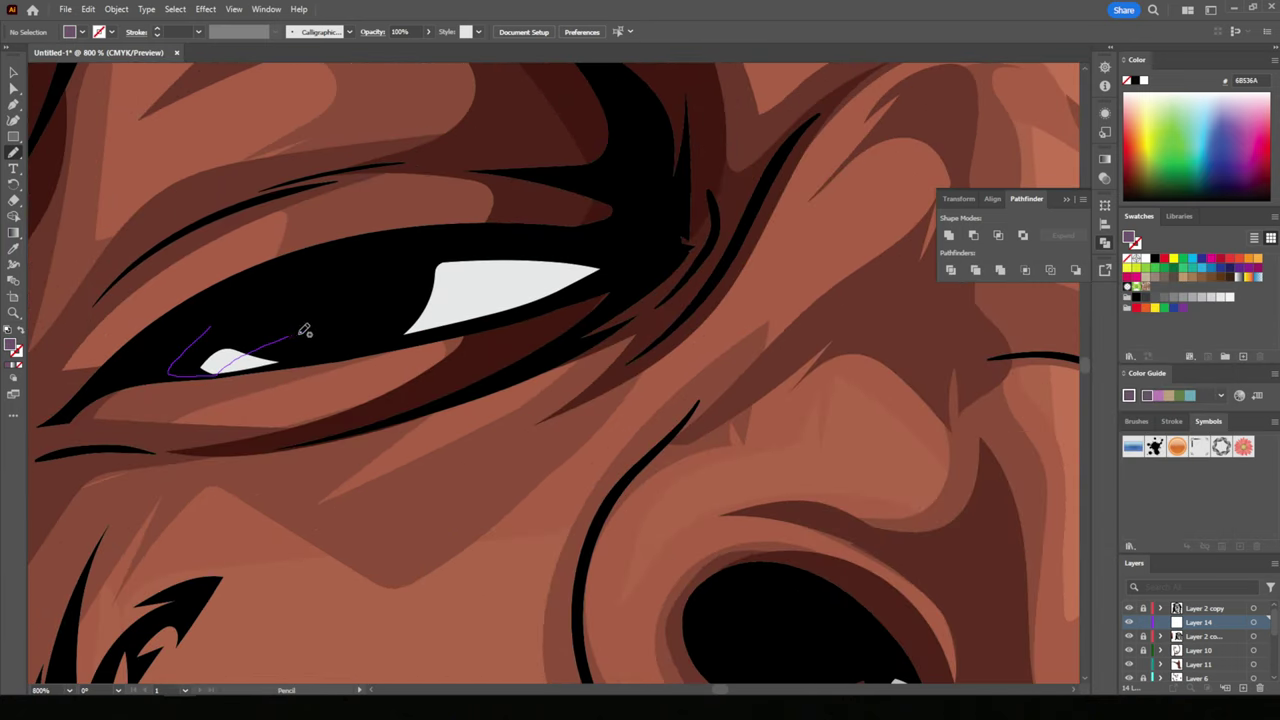
drag(305, 331, 215, 328)
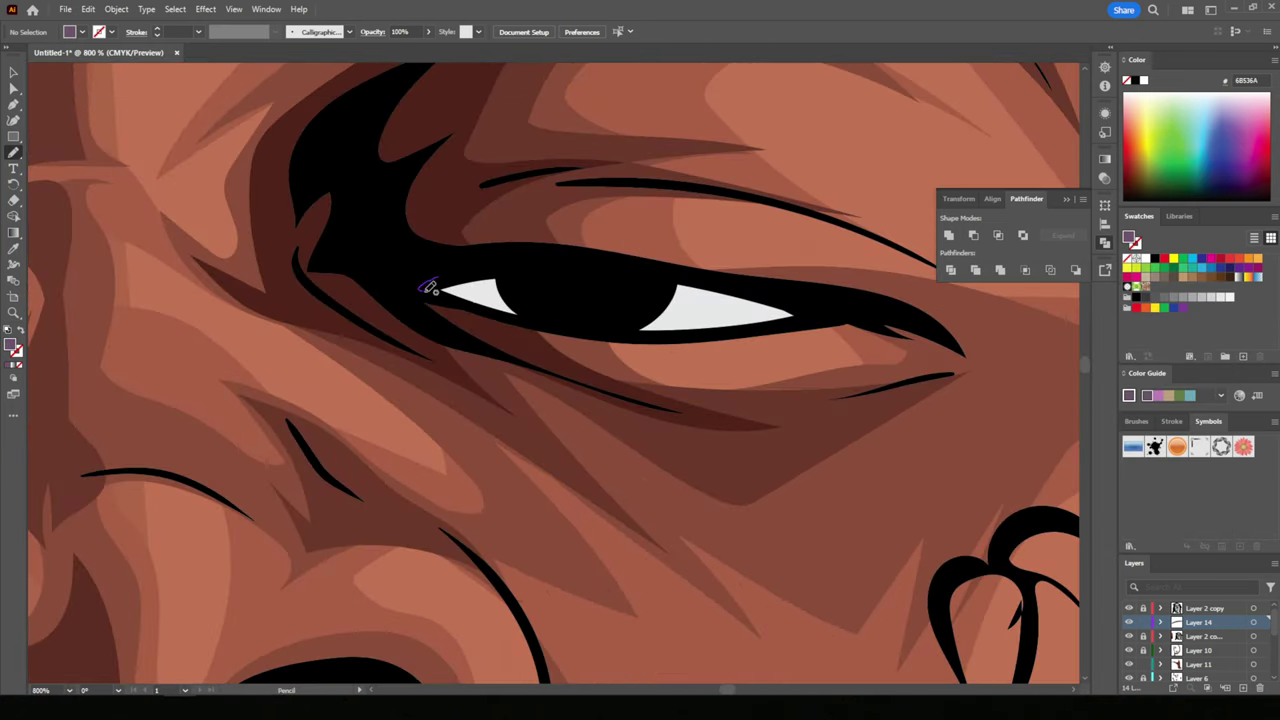
drag(428, 287, 449, 268)
scroll(780, 486, down, 4)
scroll(740, 479, down, 4)
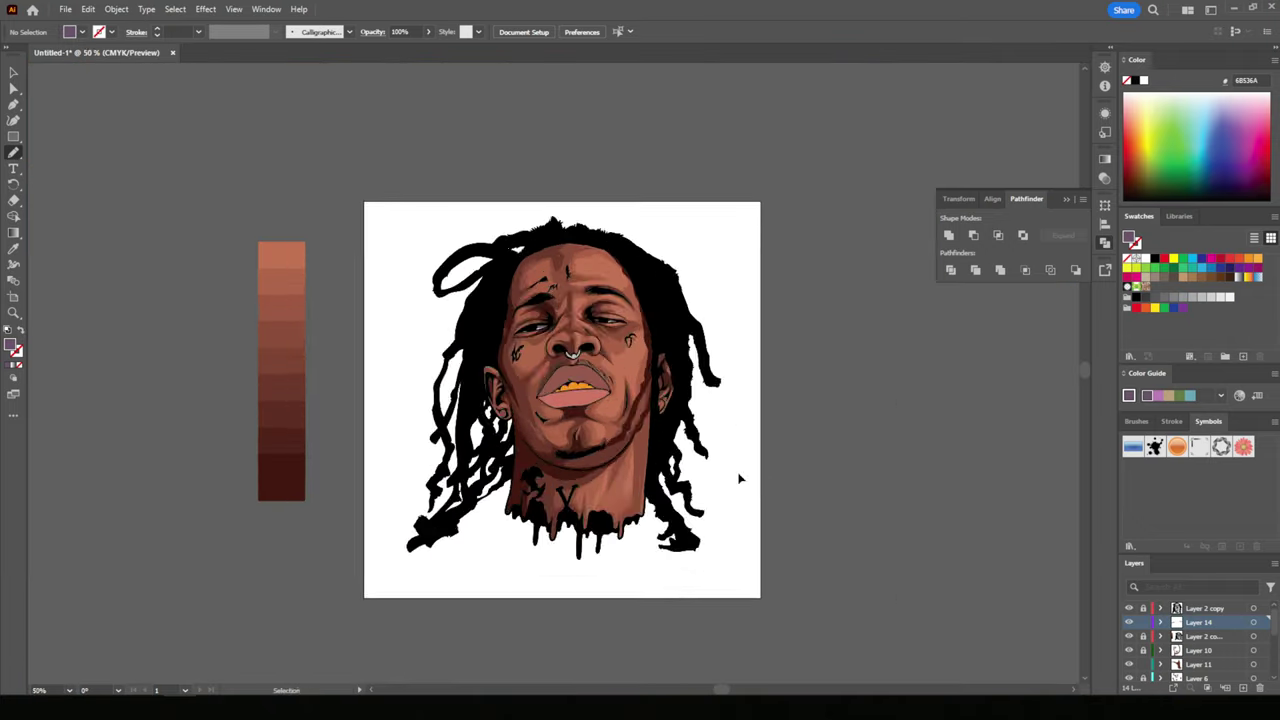
scroll(740, 479, up, 5)
scroll(794, 420, down, 4)
scroll(794, 420, up, 4)
scroll(706, 375, down, 1)
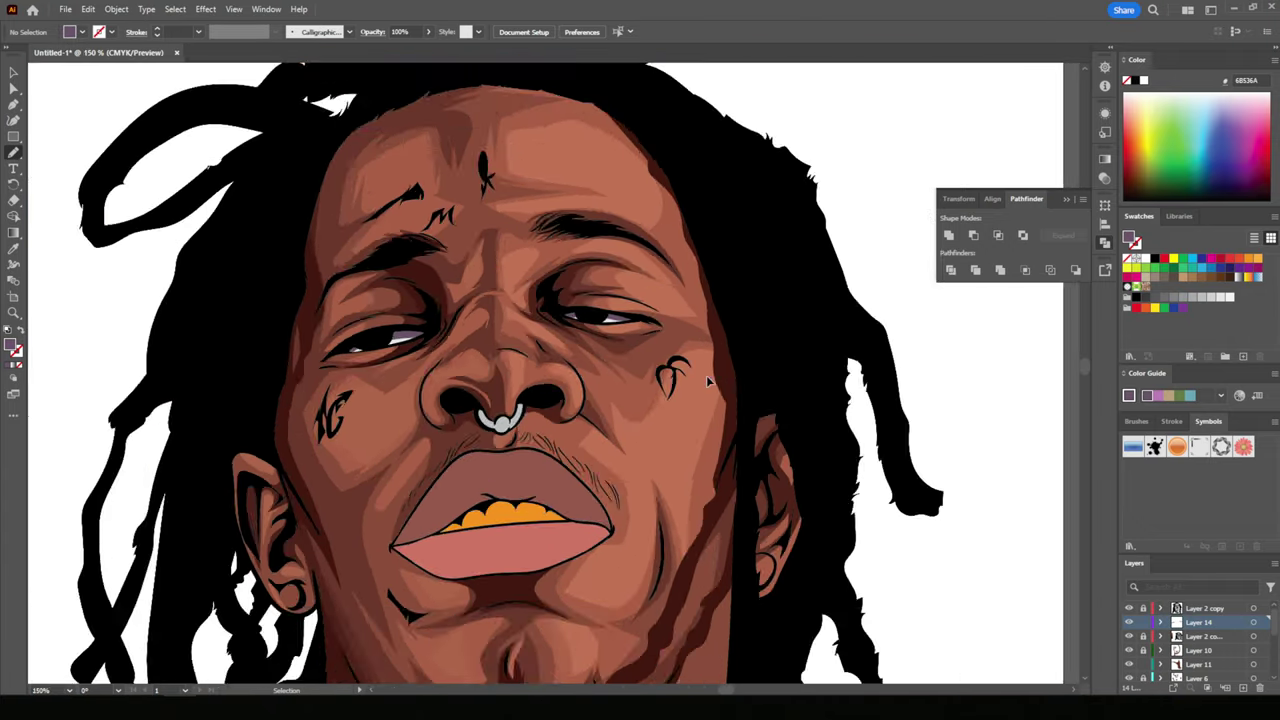
scroll(706, 375, down, 3)
- Sample the forehead skin tone and lighten the fill to D87F60
scroll(706, 375, up, 3)
key(i)
click(456, 293)
double_click(13, 345)
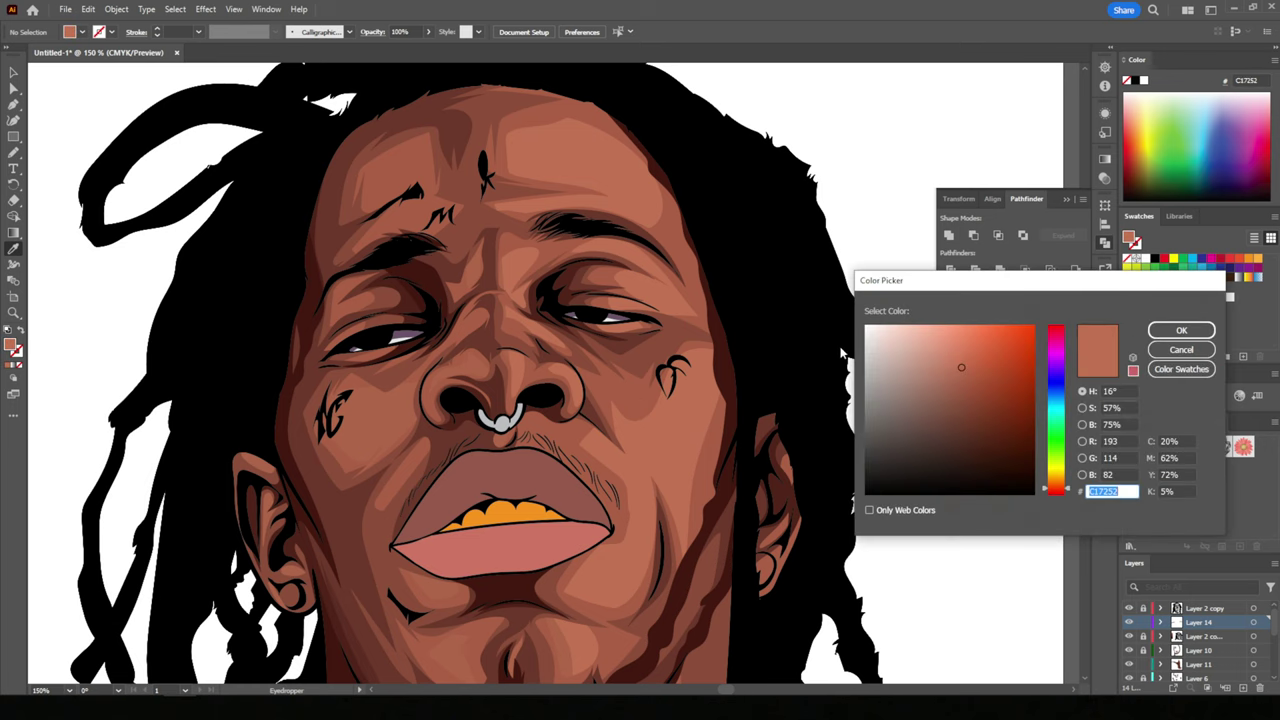
click(949, 336)
key(Return)
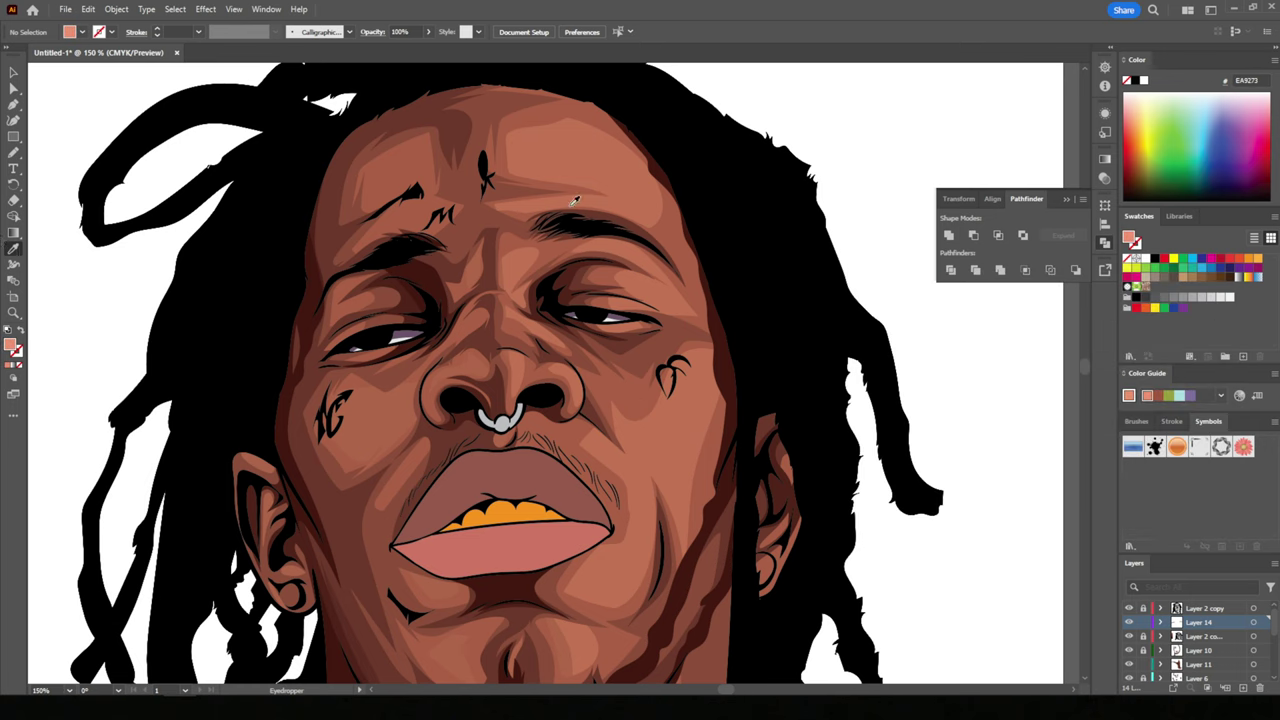
click(575, 200)
double_click(12, 345)
click(960, 355)
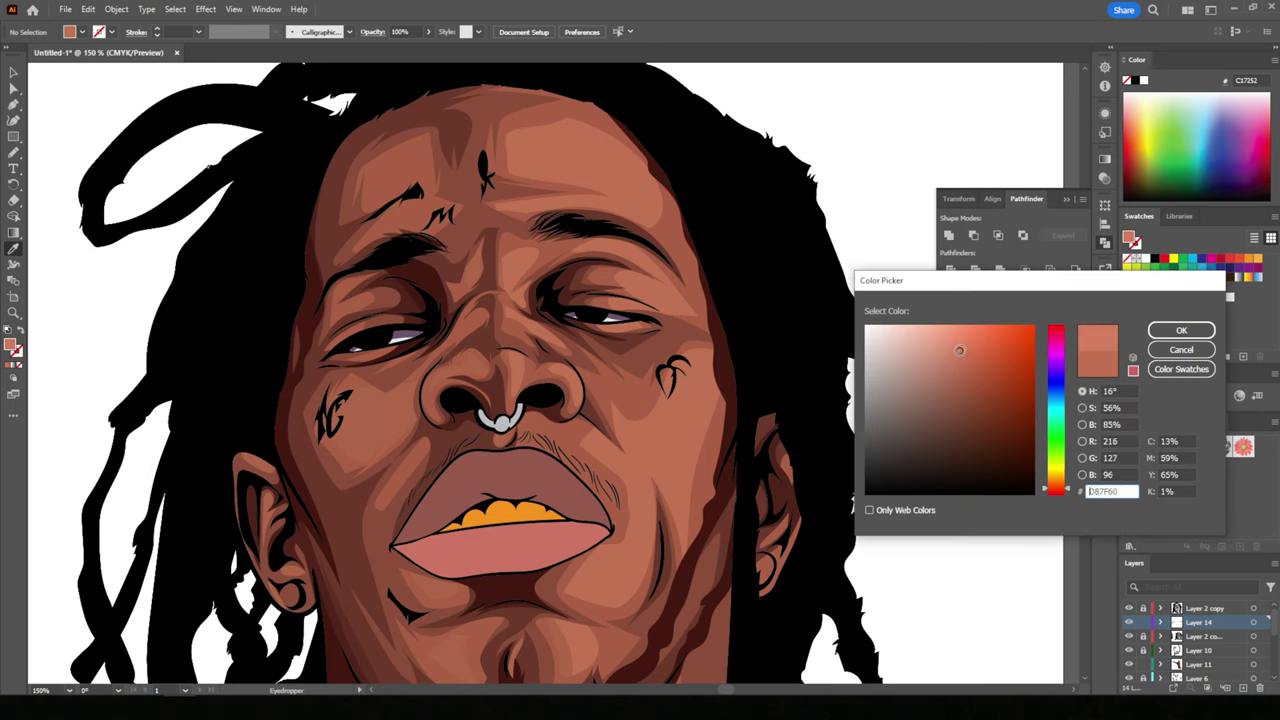
key(Return)
- Draw a closed highlight shape on the forehead above the right eyebrow
scroll(393, 219, up, 1)
scroll(393, 222, up, 2)
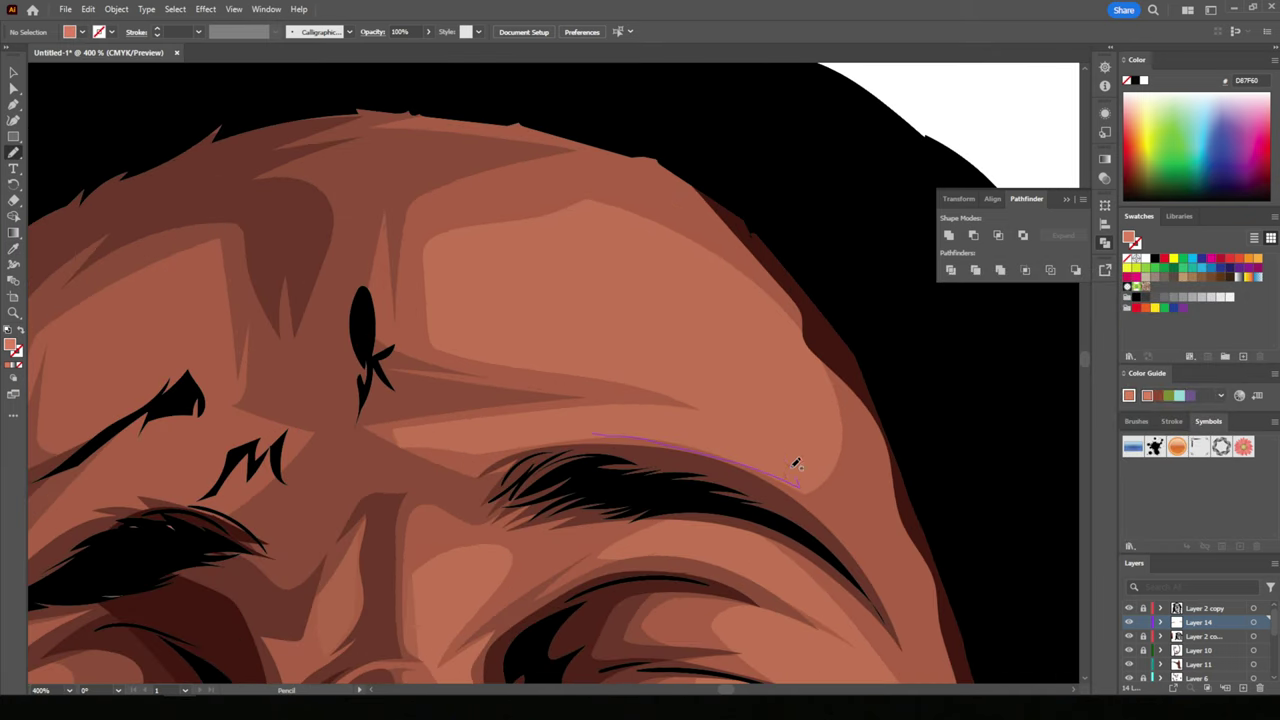
drag(796, 462, 548, 421)
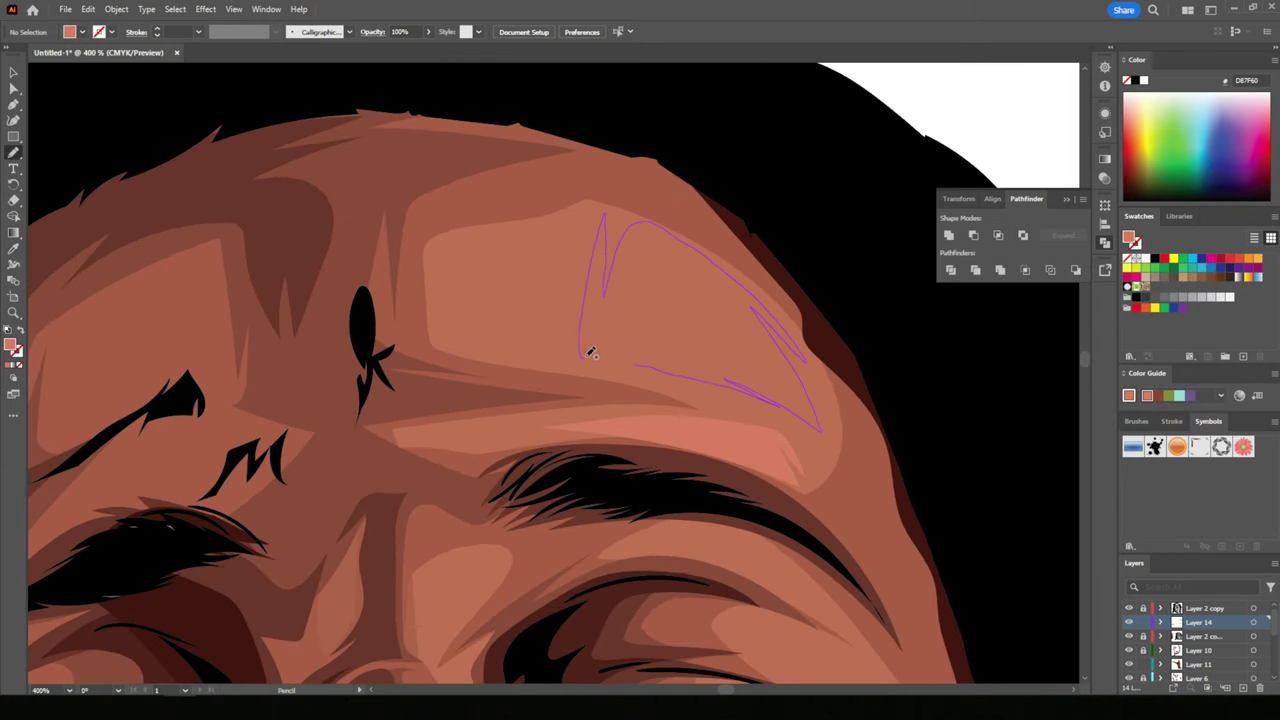
drag(745, 387, 586, 349)
scroll(586, 349, down, 5)
scroll(640, 449, up, 5)
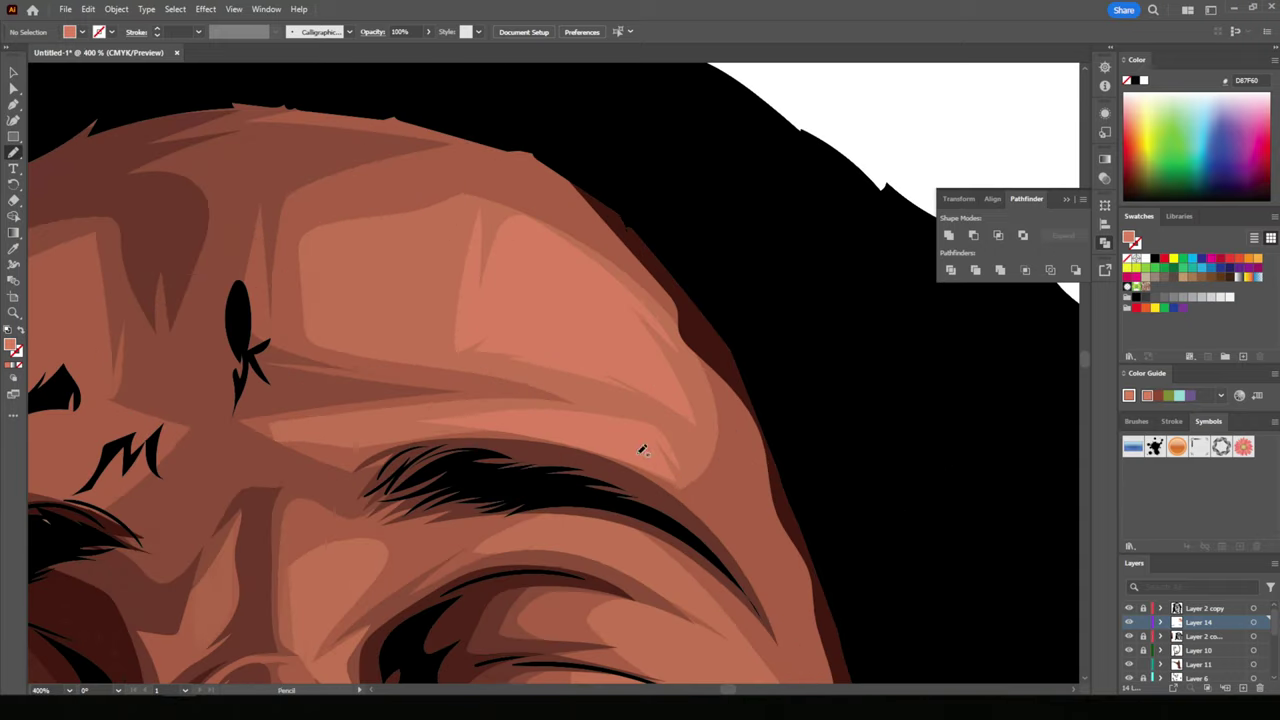
- Nudge the forehead highlight's fill slightly warmer, then deselect it
key(v)
click(555, 280)
double_click(12, 343)
drag(1060, 478, 1060, 490)
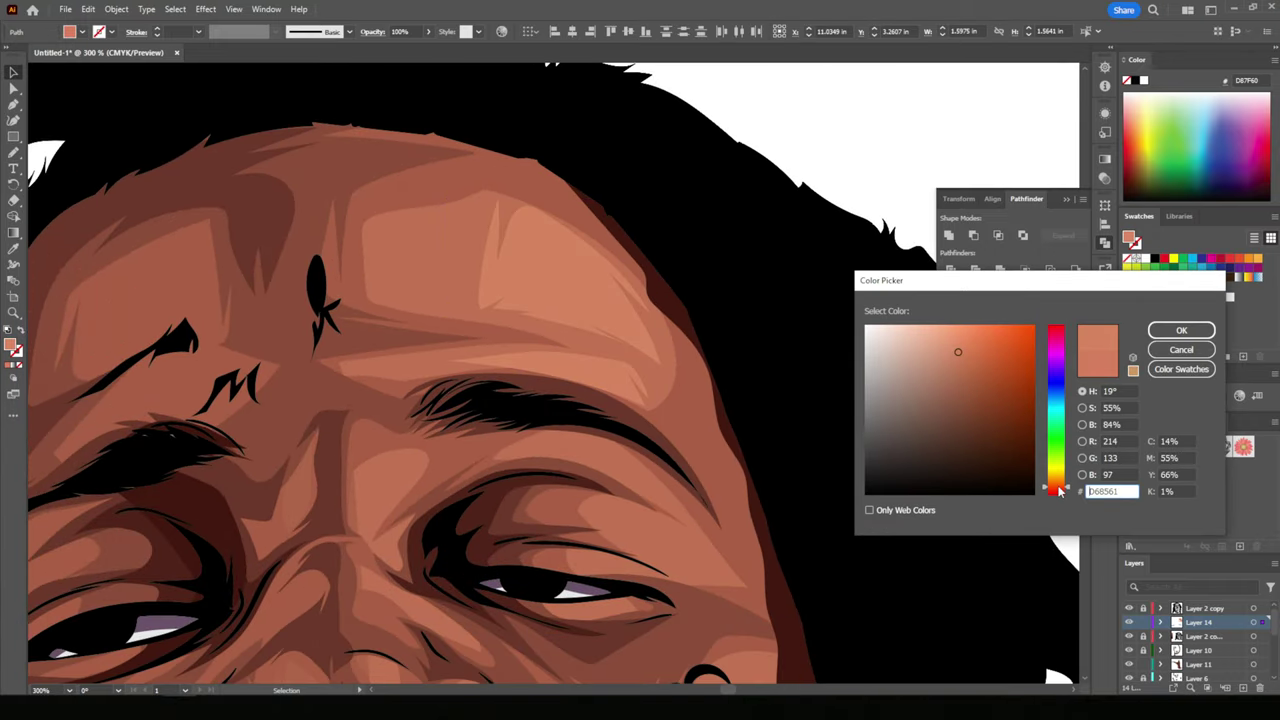
click(1181, 330)
key(ctrl+shift+a)
- Reselect the forehead highlight and preview a slight cyan shift in Adjust Color Balance
scroll(937, 429, down, 2)
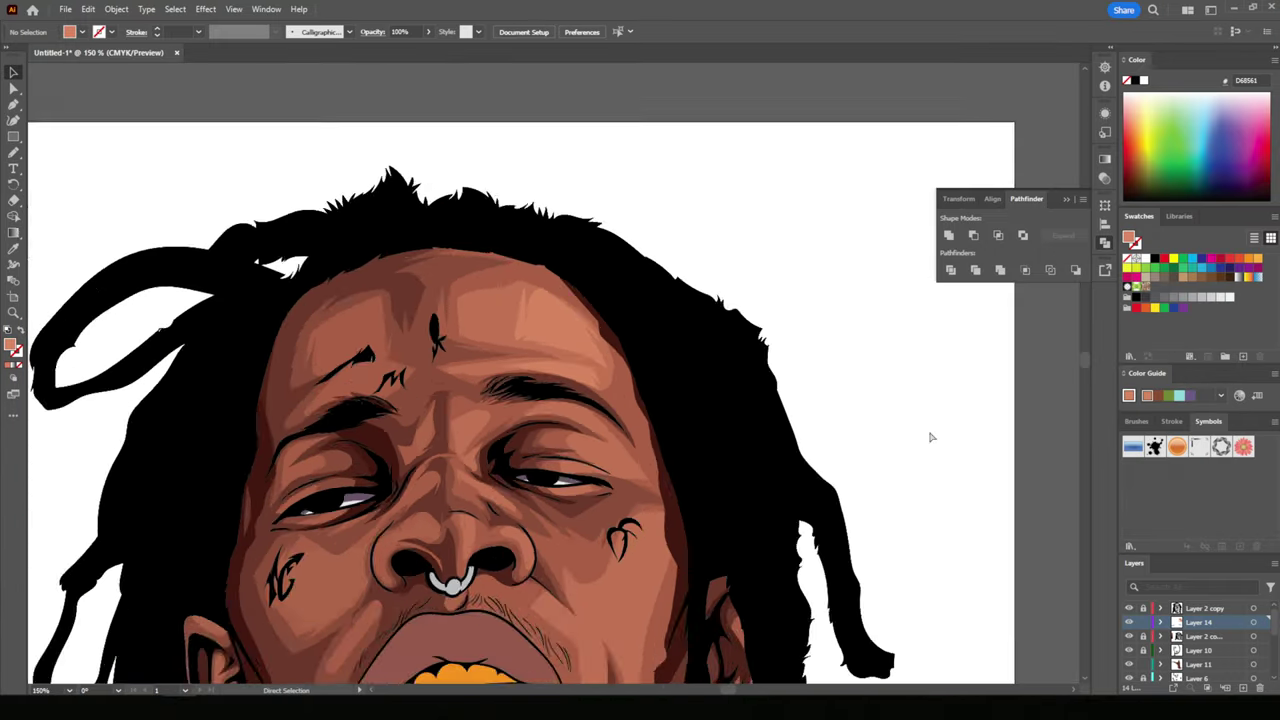
scroll(928, 437, down, 2)
scroll(871, 391, up, 5)
click(607, 222)
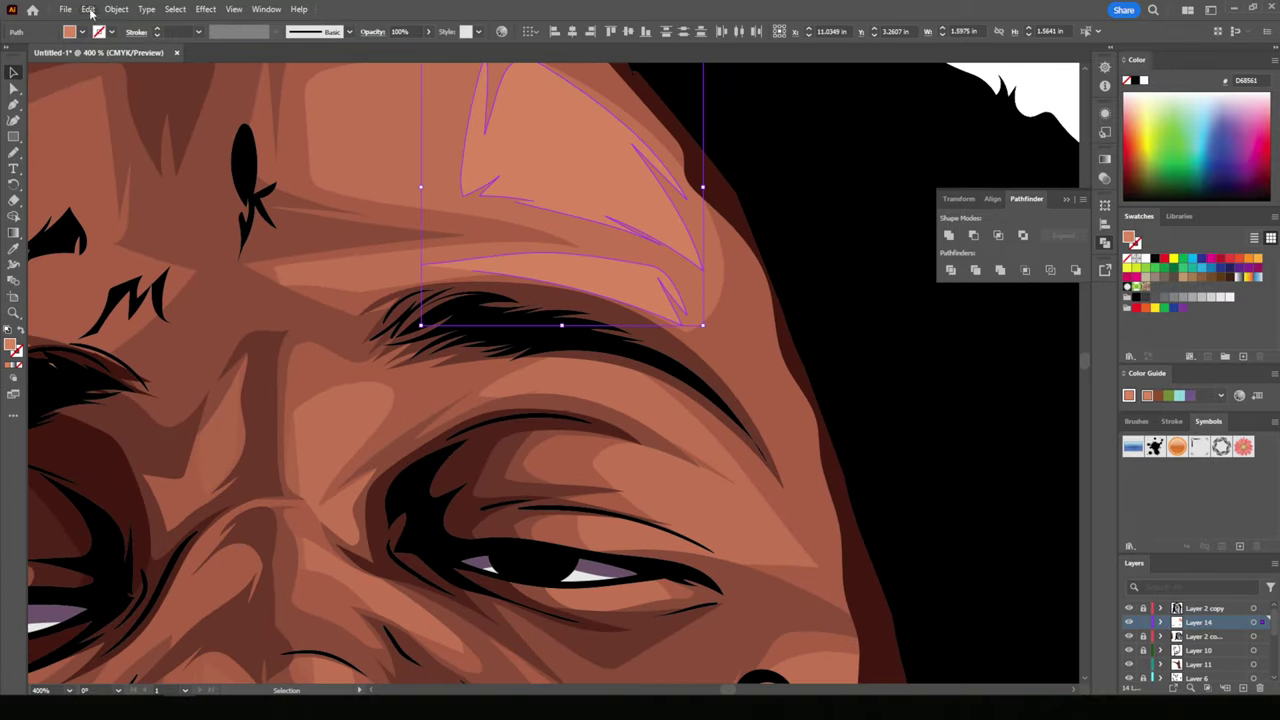
click(88, 9)
click(375, 310)
drag(955, 358, 958, 363)
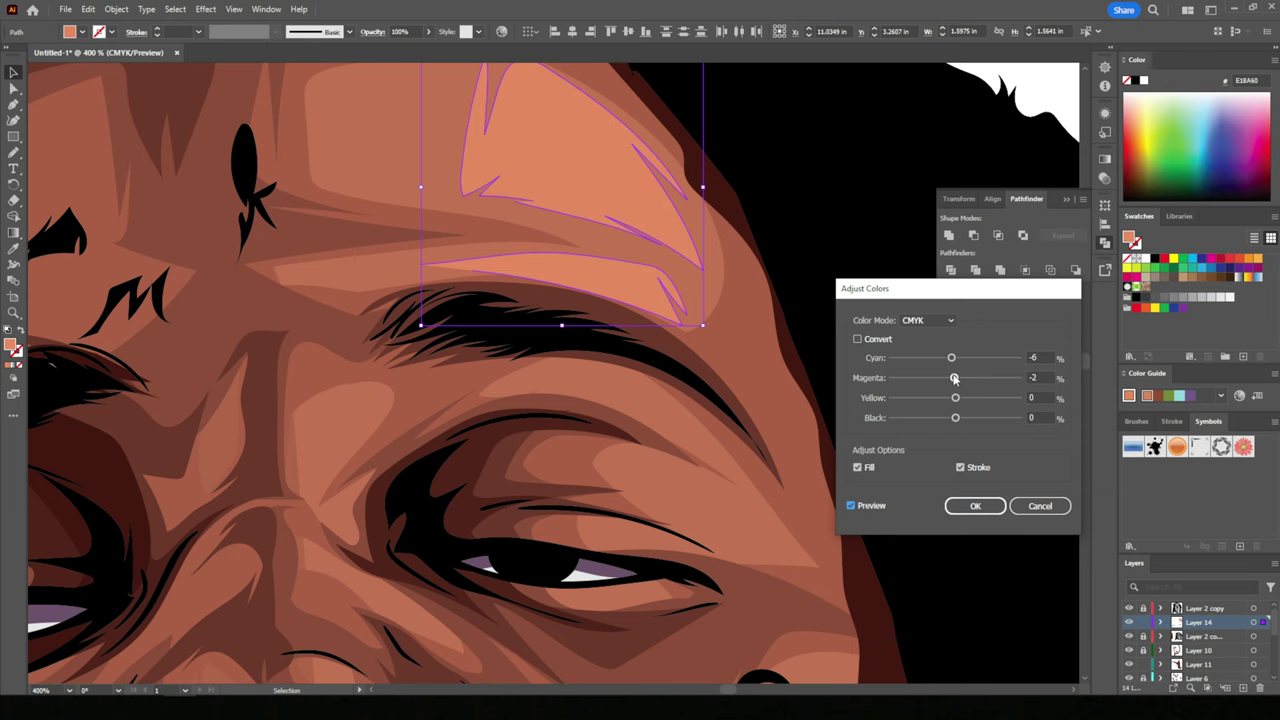
- Cancel the colour balance adjustment and deselect the forehead highlight
click(1038, 506)
key(ctrl+shift+a)
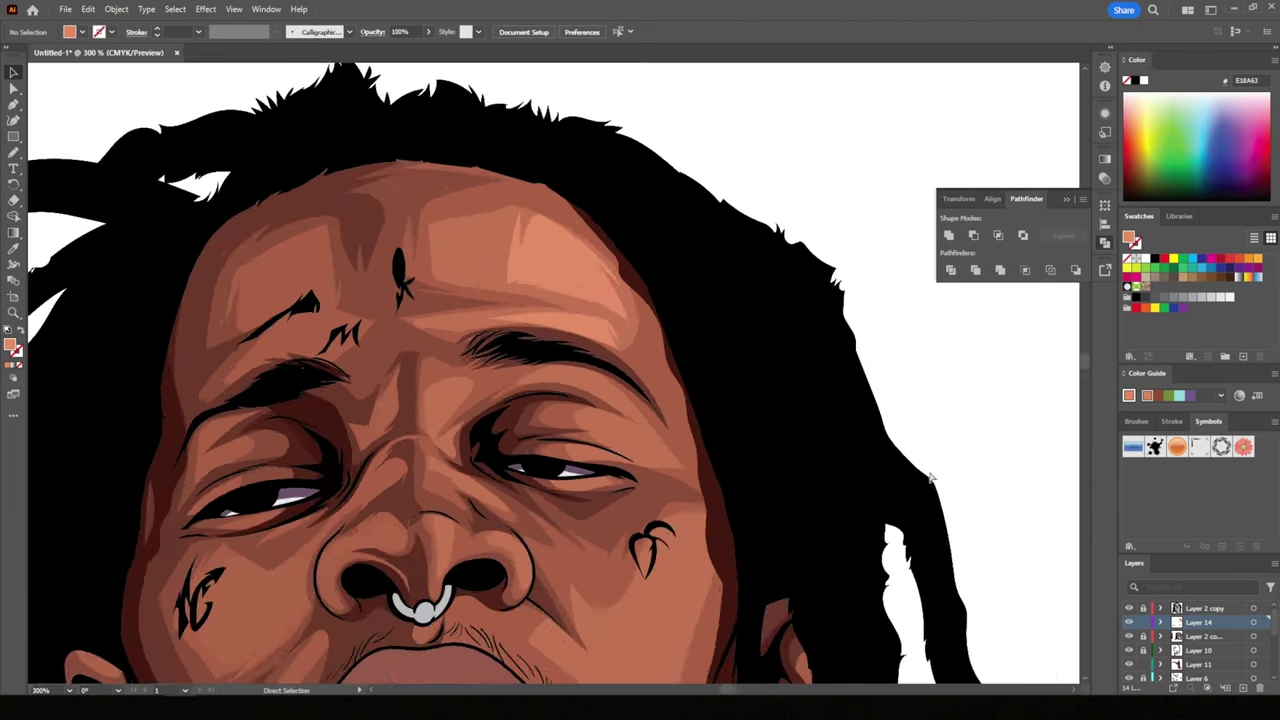
scroll(843, 449, down, 3)
scroll(843, 449, up, 3)
- Pencil light salmon highlights on the right upper eyelid, under the brow and down the cheek
key(n)
scroll(843, 449, up, 3)
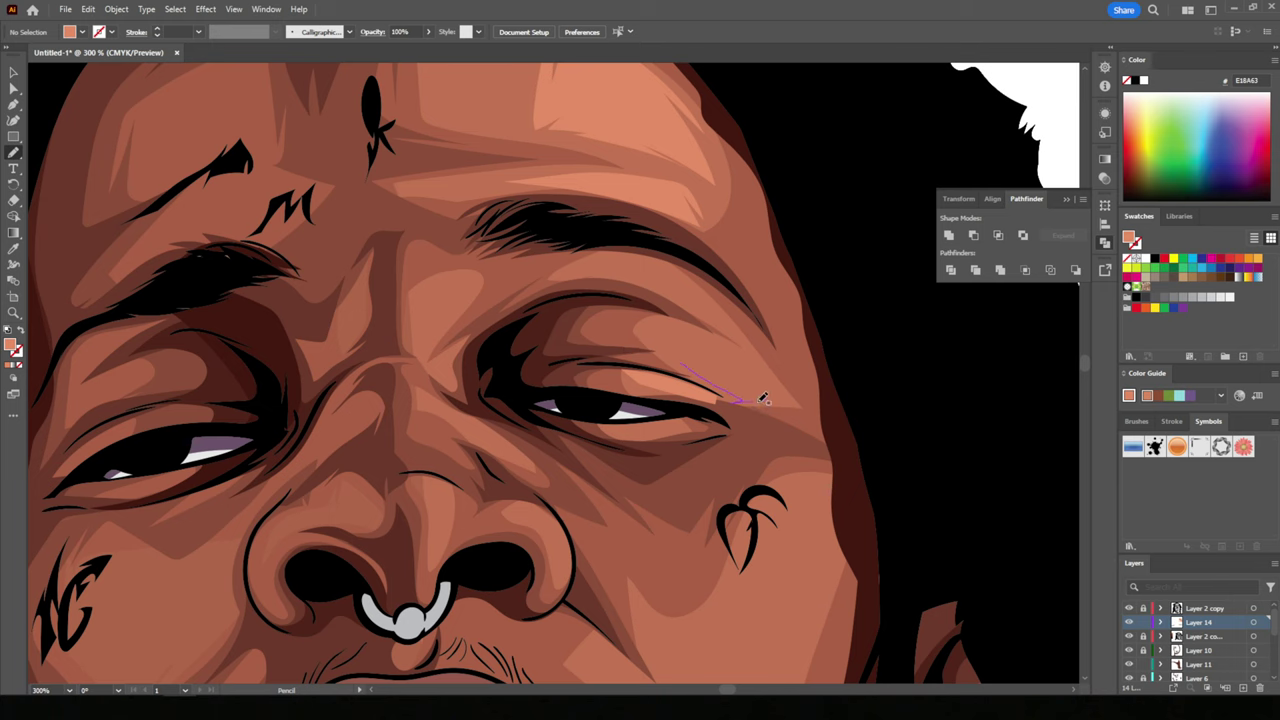
drag(672, 355, 668, 350)
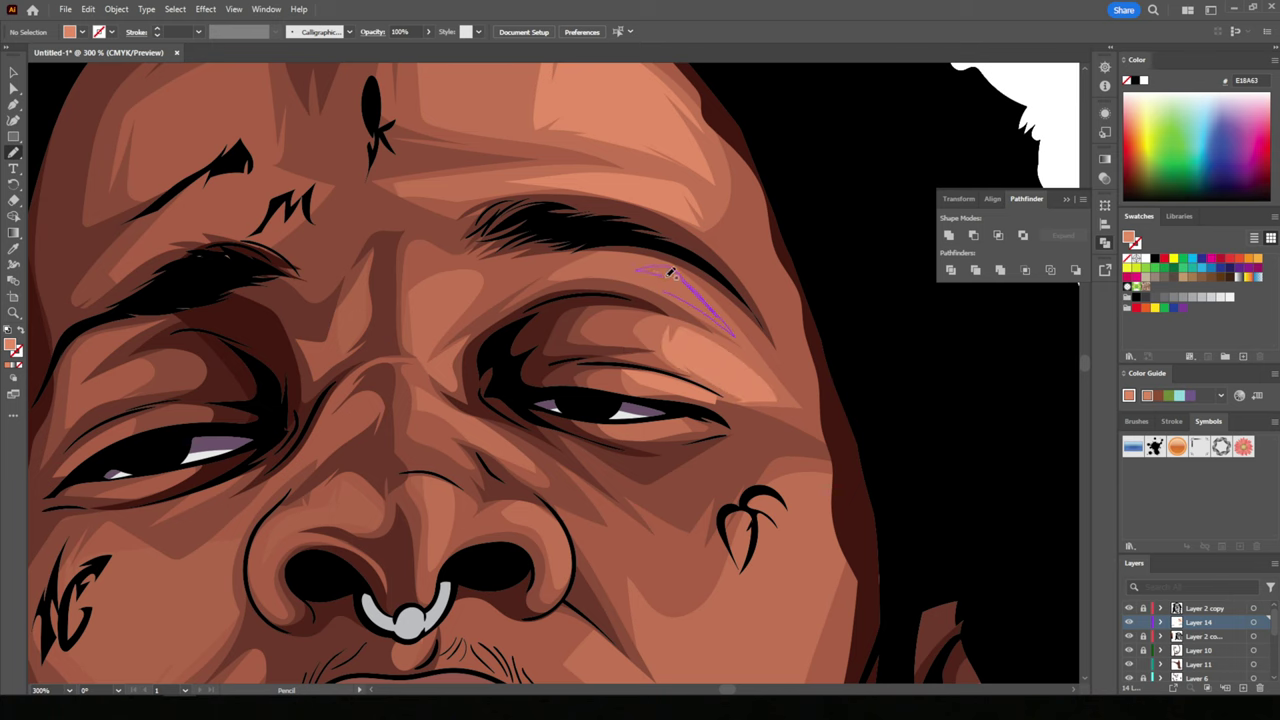
drag(672, 272, 664, 268)
scroll(815, 531, down, 3)
scroll(596, 369, up, 3)
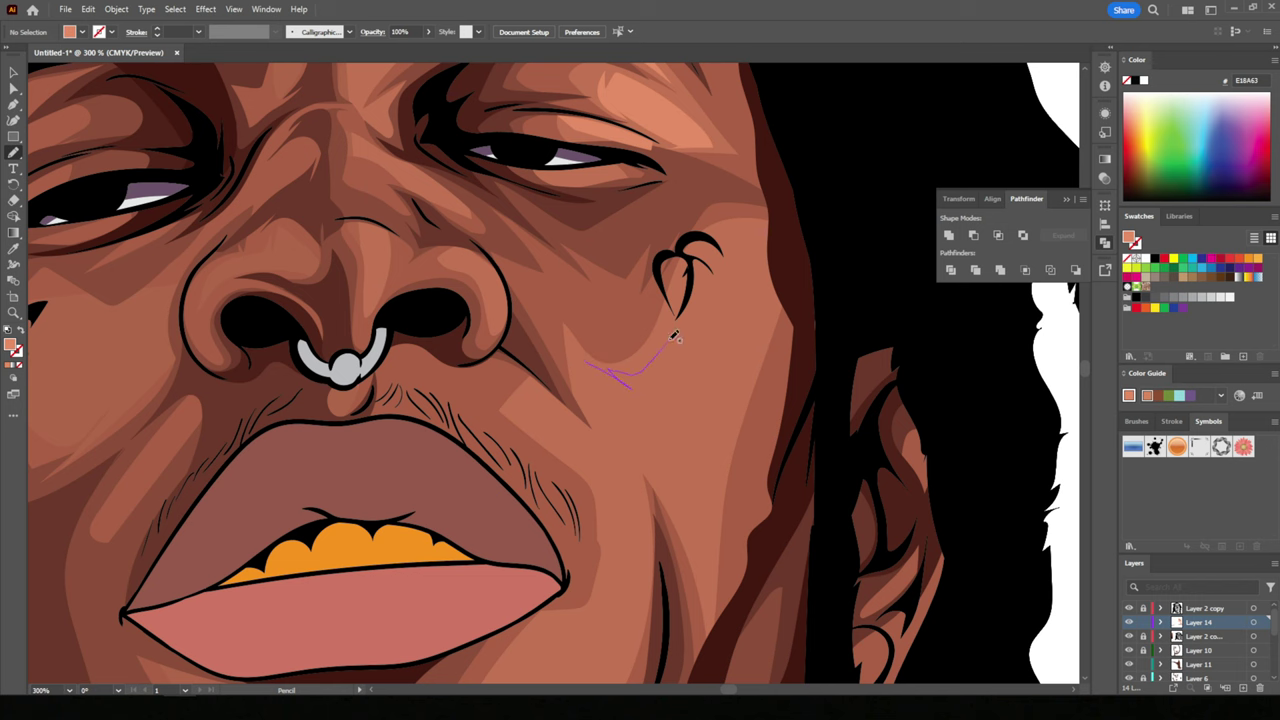
drag(768, 243, 690, 520)
- Zoom into the lower face, make an Eraser stroke, and return to the Pencil tool
scroll(754, 637, down, 5)
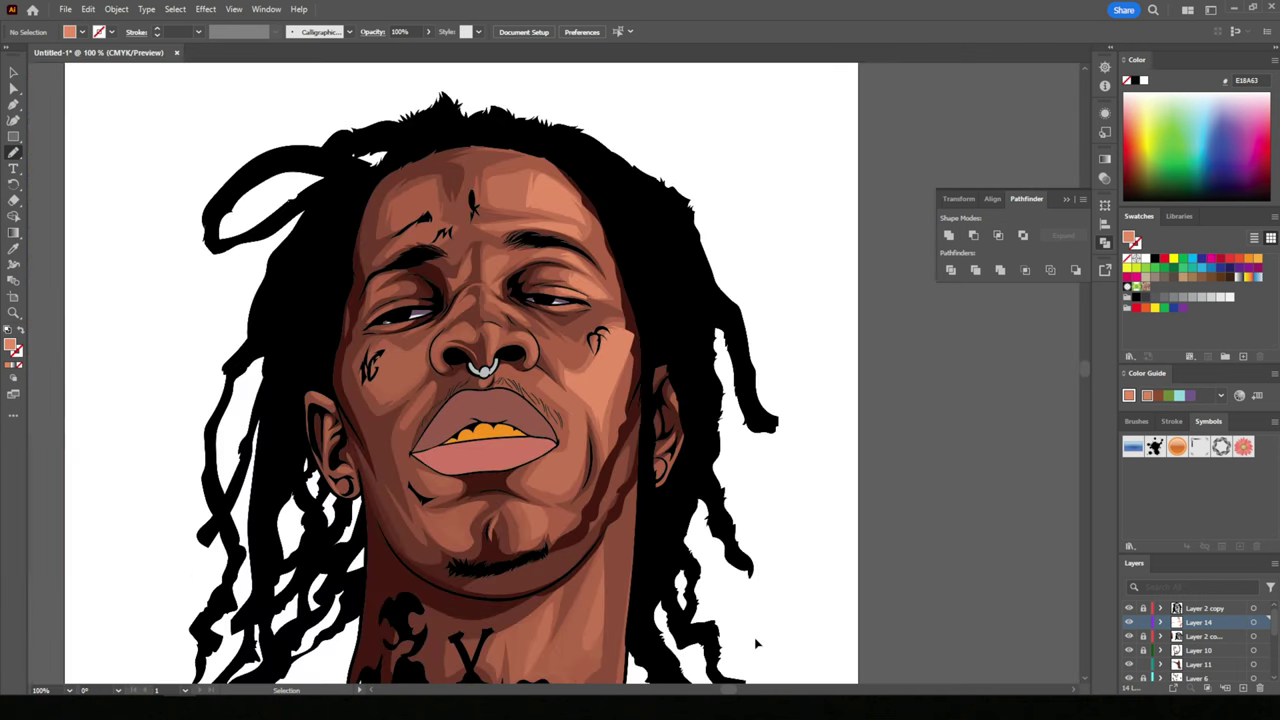
scroll(1215, 660, down, 5)
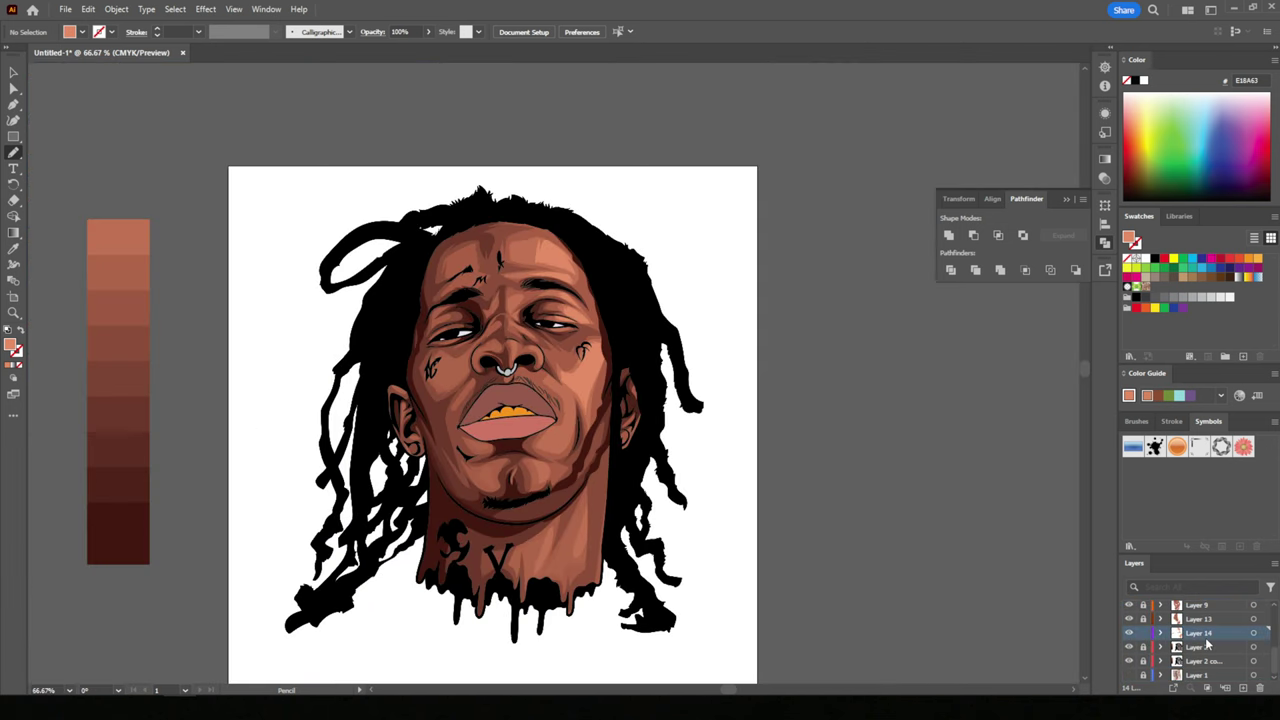
key(ctrl+equal)
key(ctrl+equal)
key(ctrl+equal)
key(shift+e)
drag(655, 318, 669, 290)
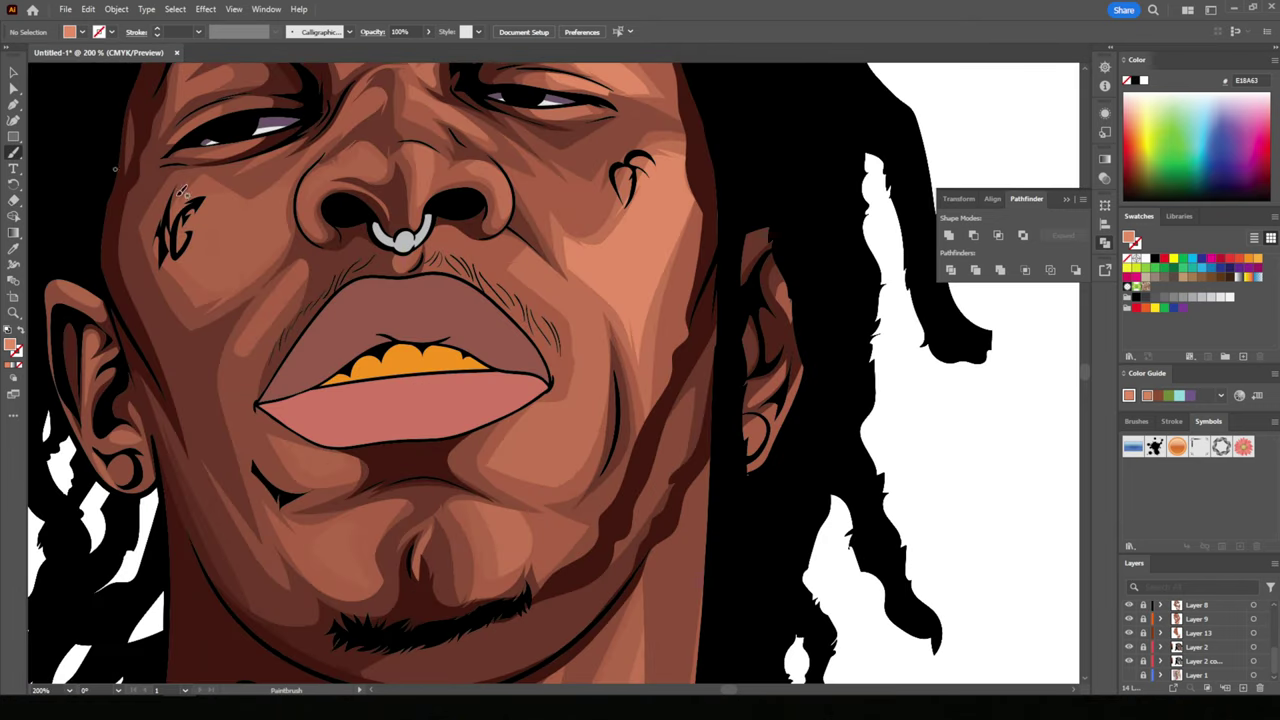
click(14, 152)
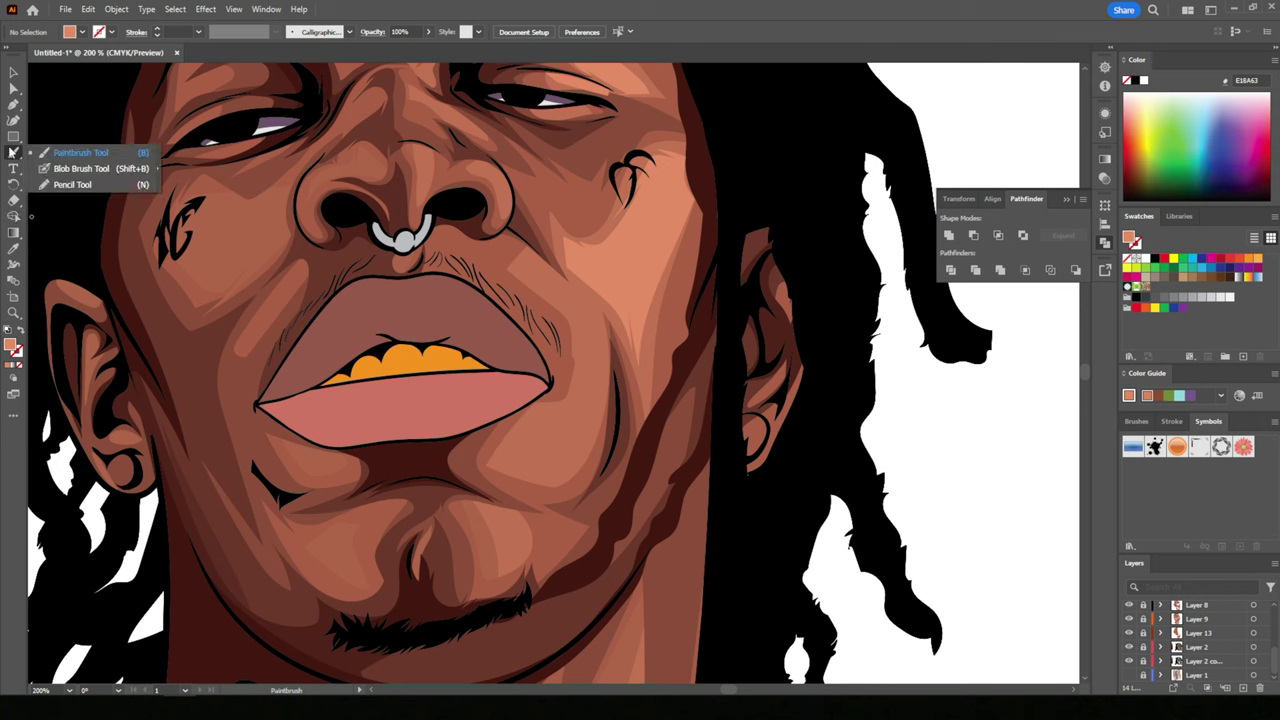
click(65, 182)
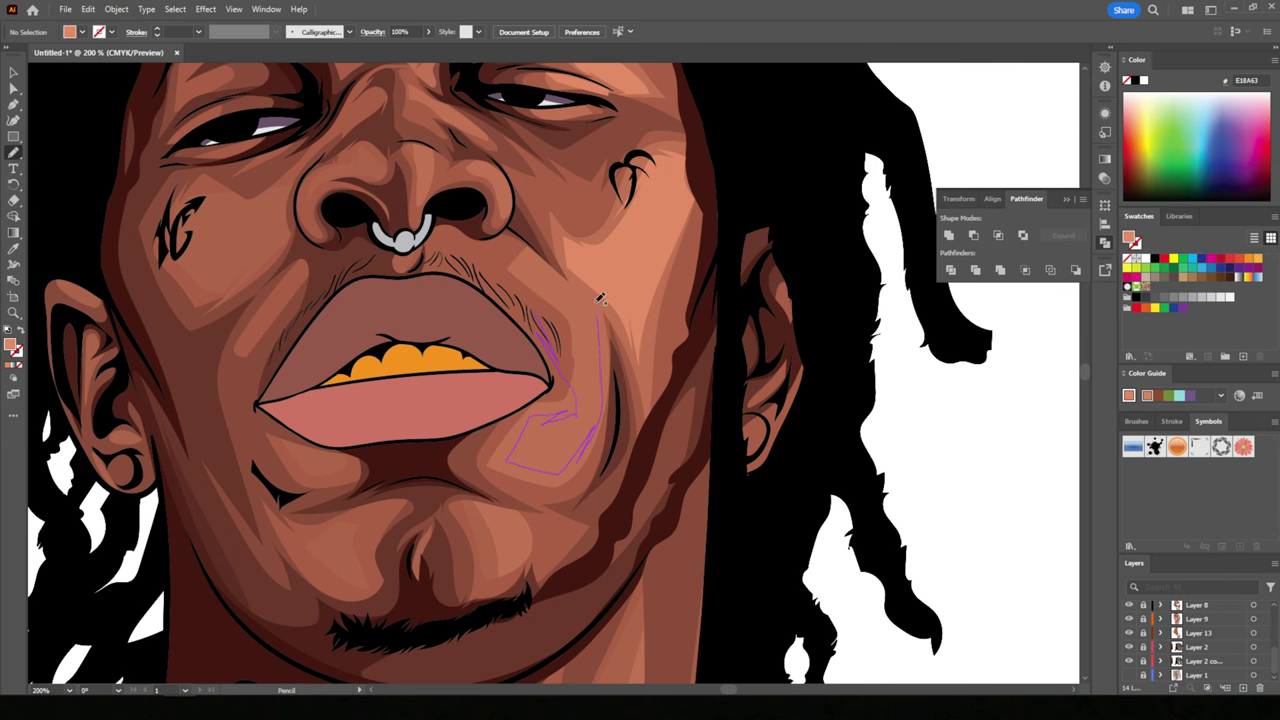
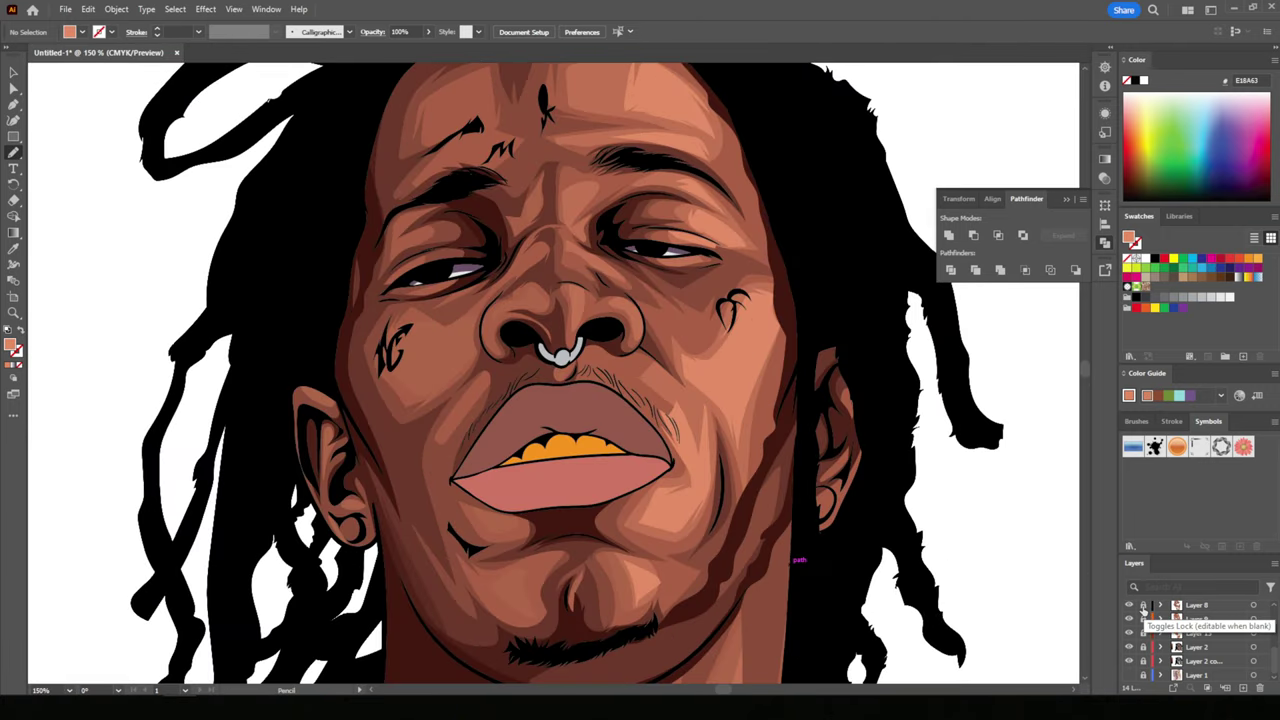
- On a new layer, pencil-trace a green shape down the left face and around the neck
scroll(1168, 646, up, 5)
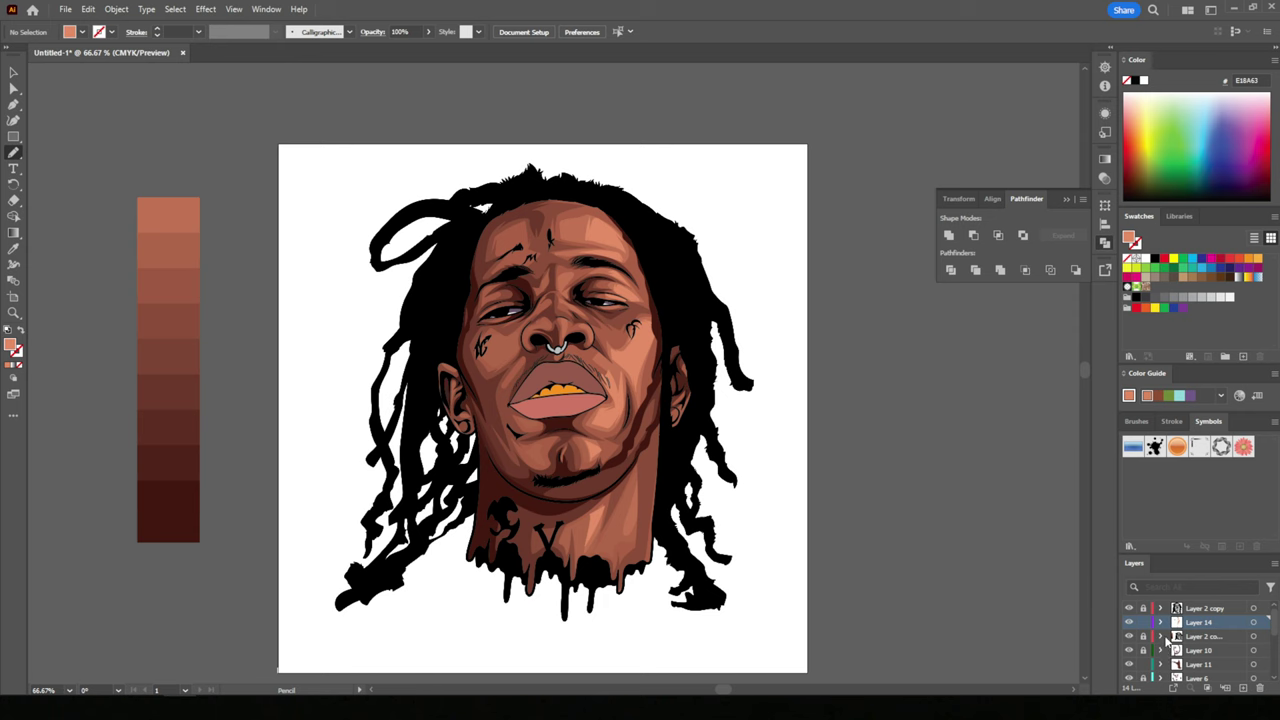
click(1241, 689)
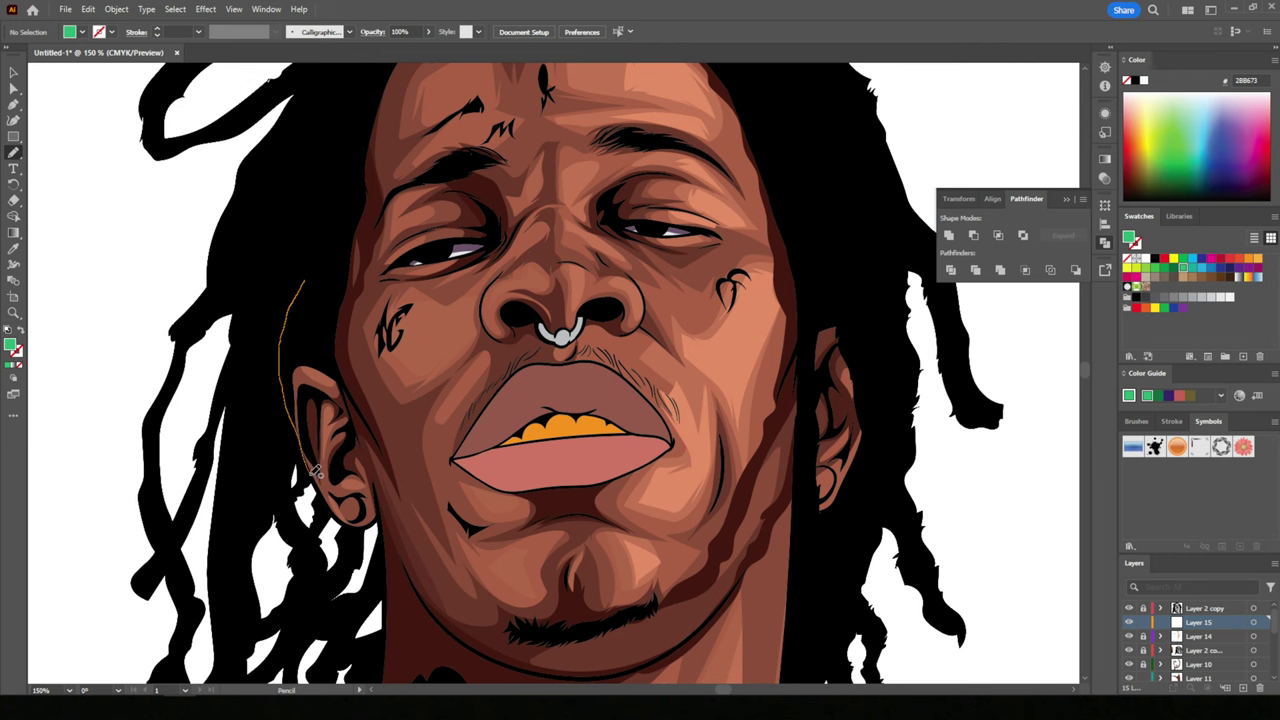
drag(383, 513, 478, 252)
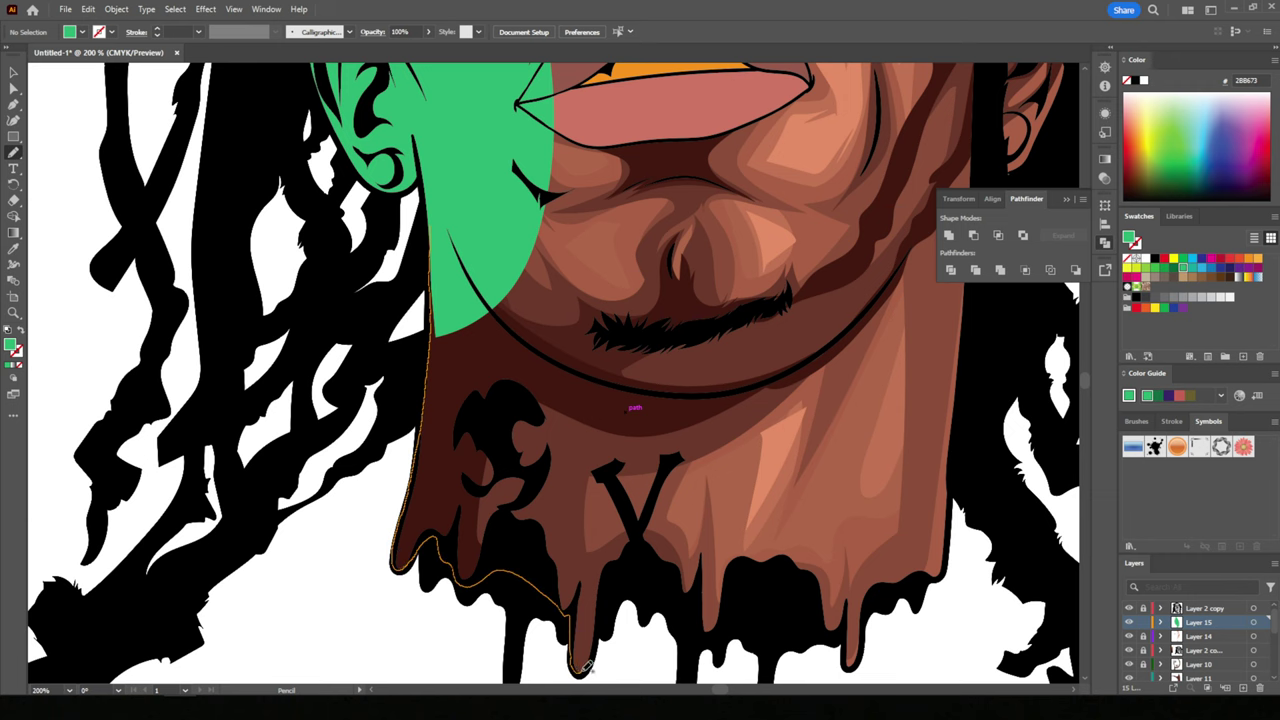
drag(673, 590, 663, 137)
- Close the green shape over the face, extend it across the brown neck, and select it
key(ctrl+1)
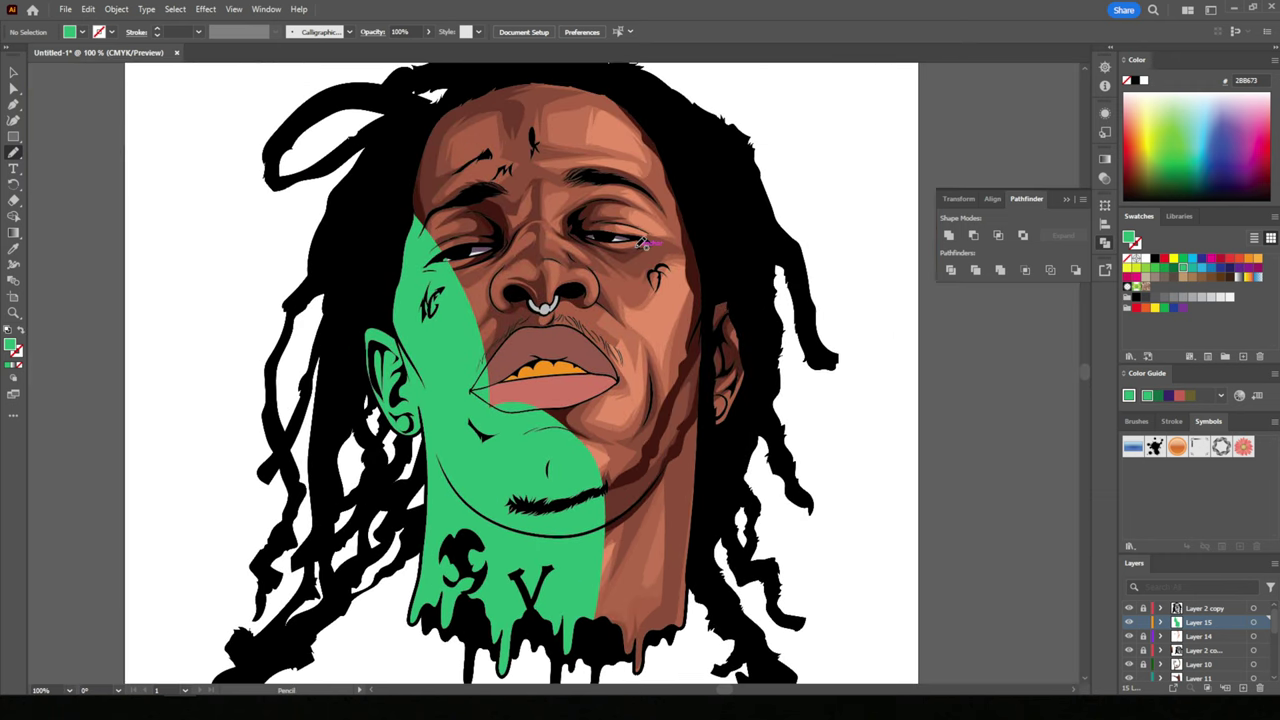
drag(467, 92, 540, 527)
scroll(673, 453, down, 3)
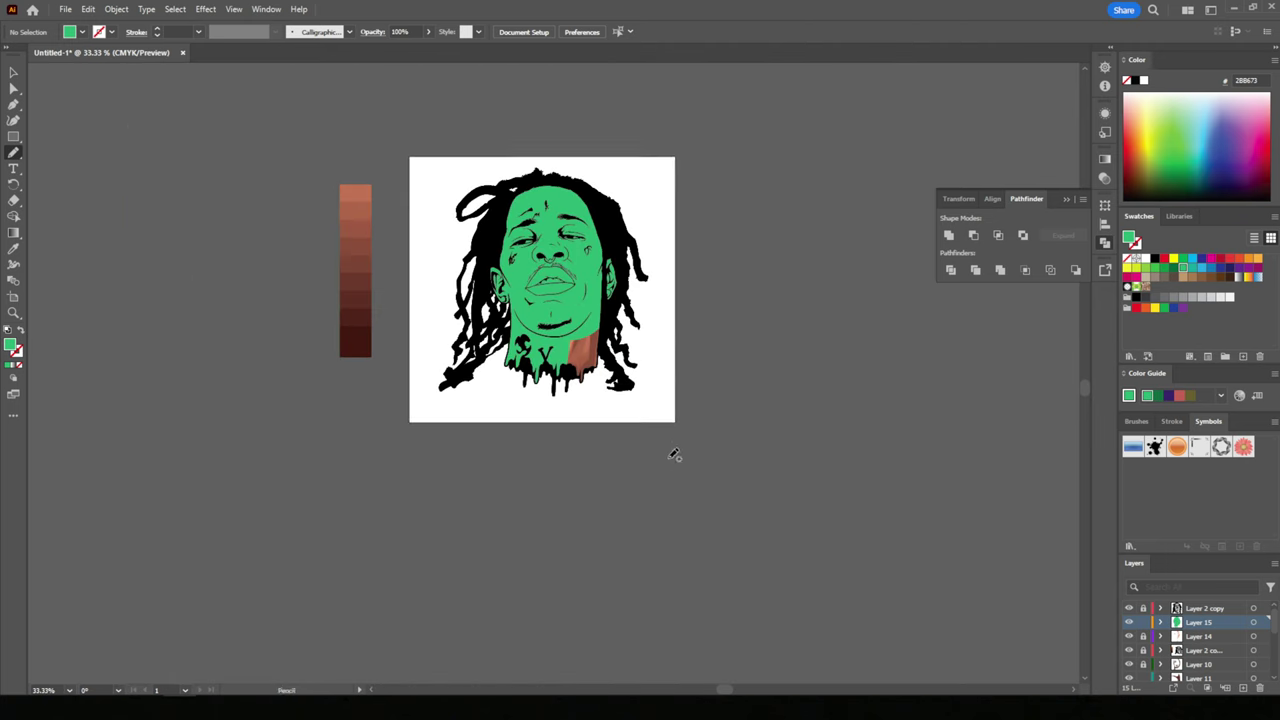
scroll(673, 453, up, 6)
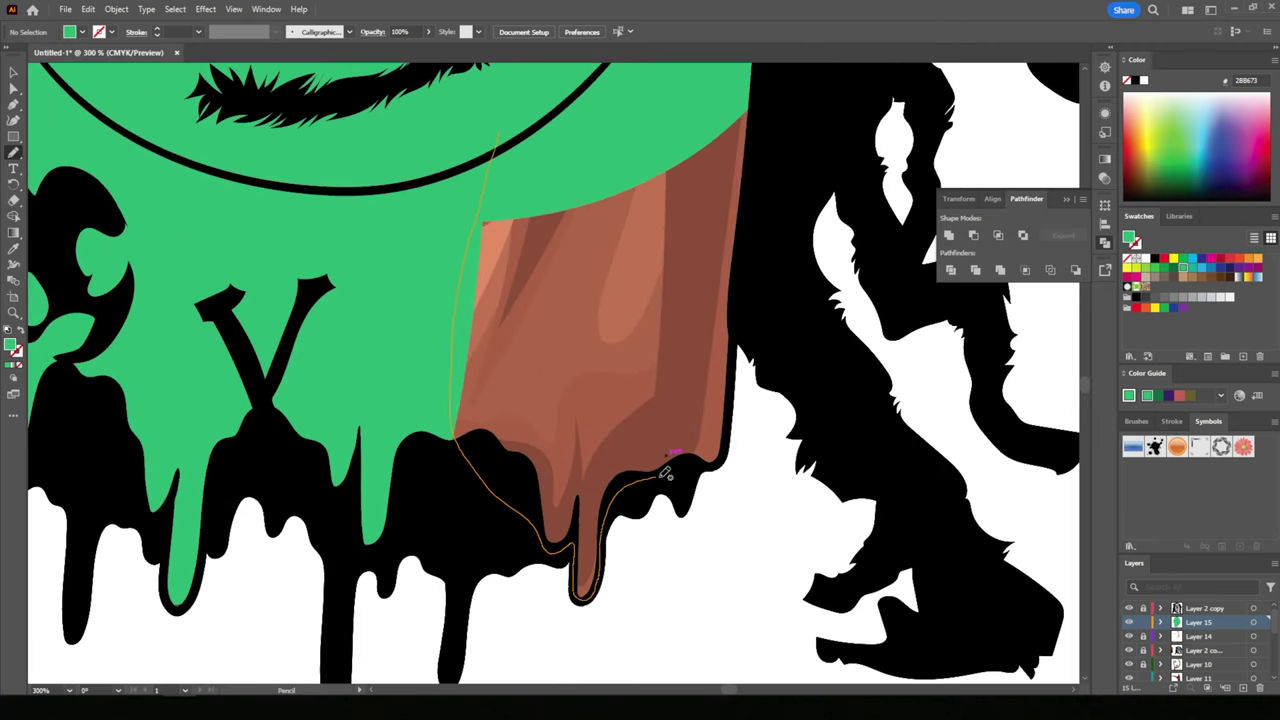
drag(733, 375, 740, 82)
key(ctrl+0)
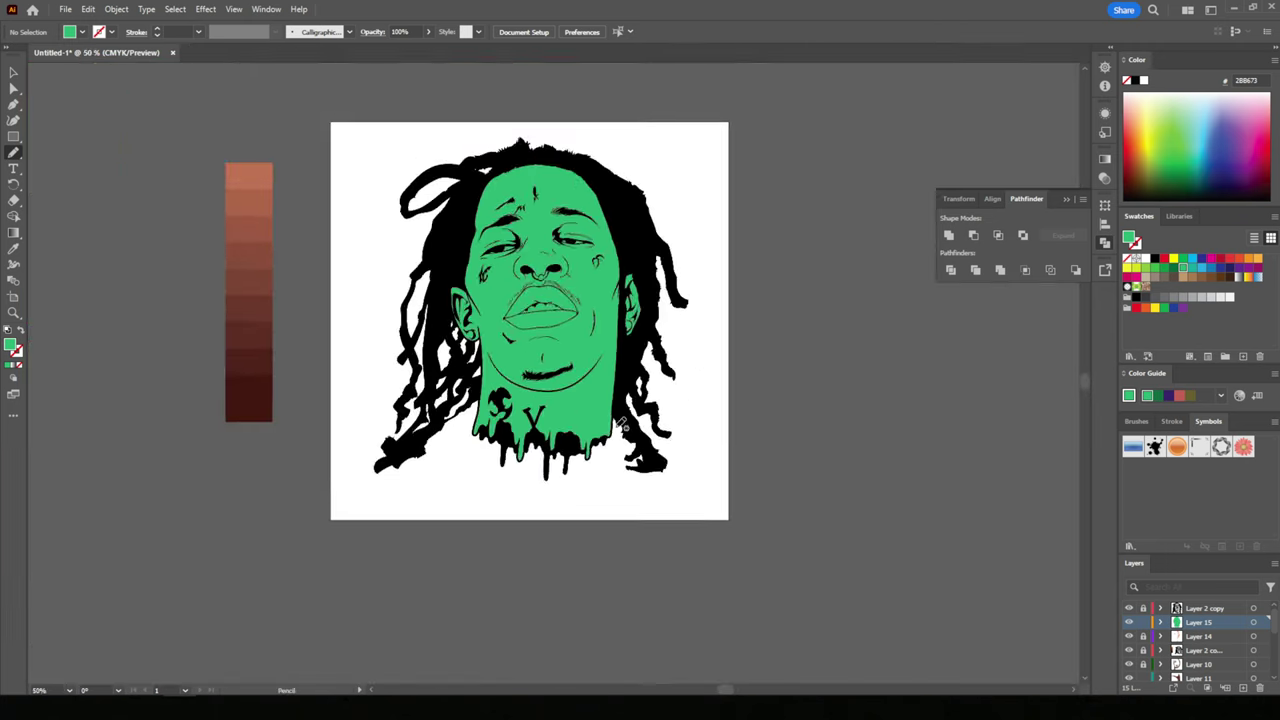
key(v)
click(560, 230)
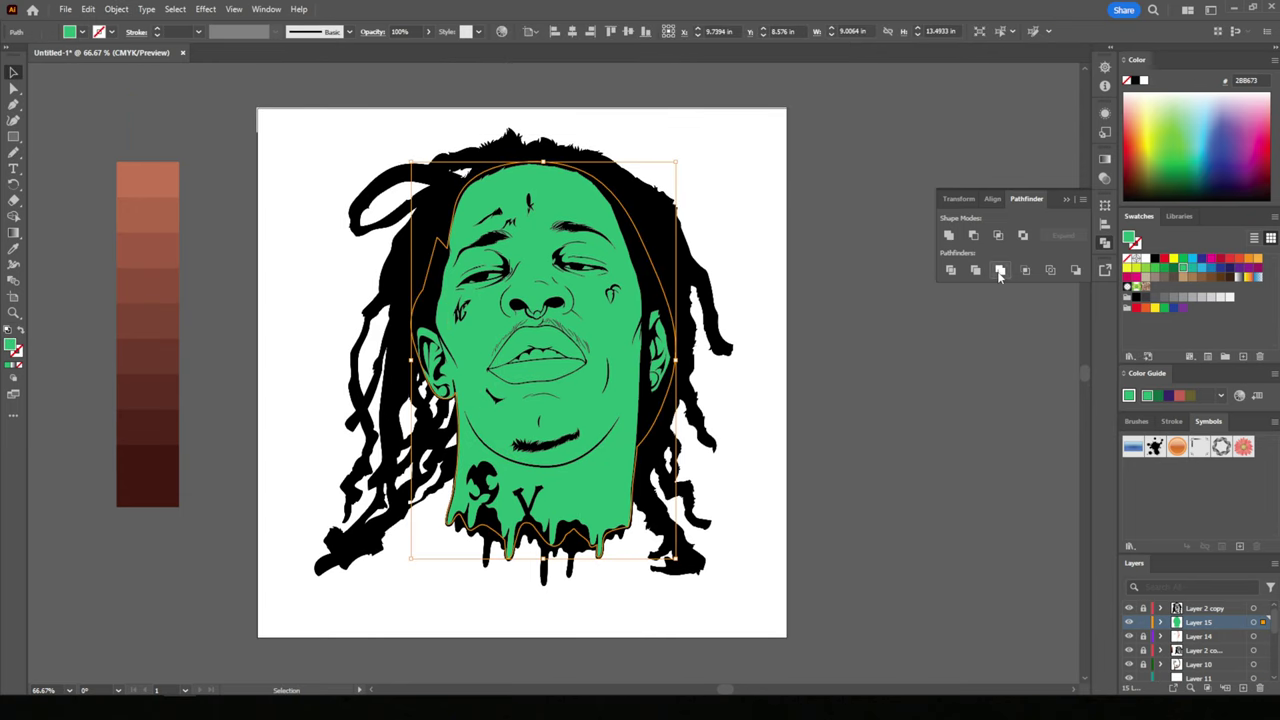
- Give the face shape a gradient fill with a dark left stop and a brown right stop
key(ctrl+1)
click(1183, 268)
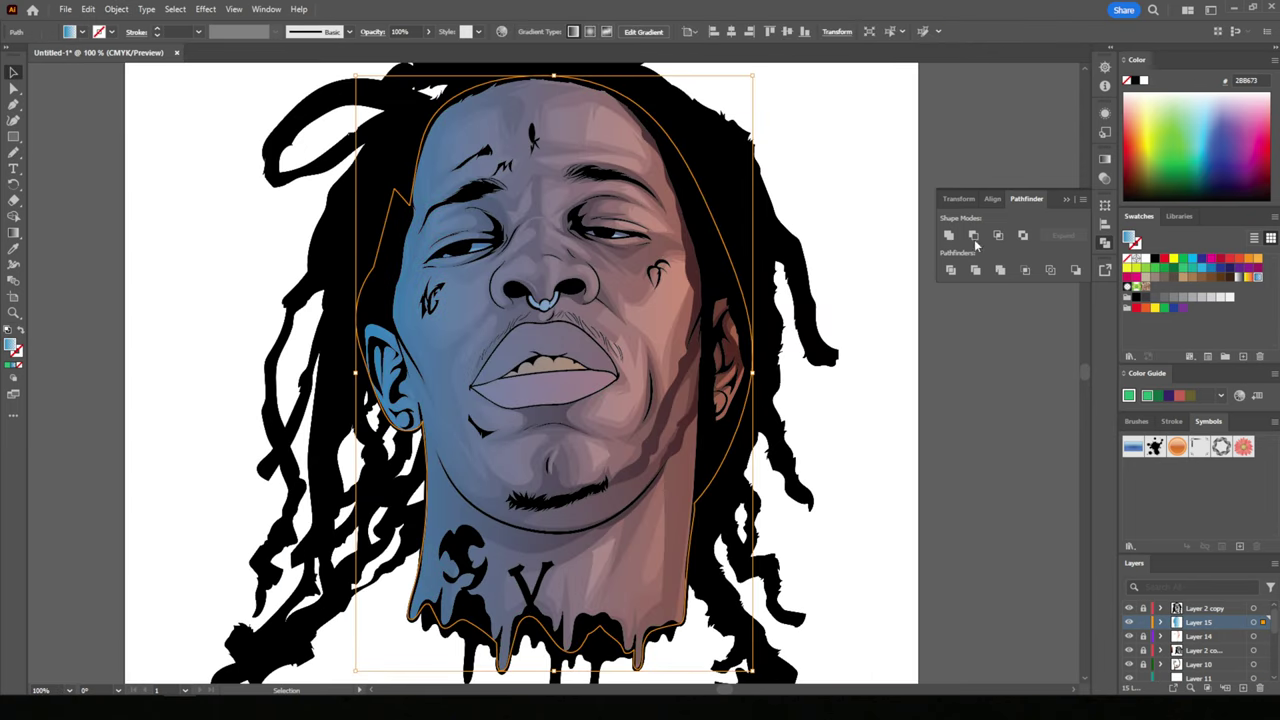
click(1105, 160)
double_click(947, 278)
click(1020, 380)
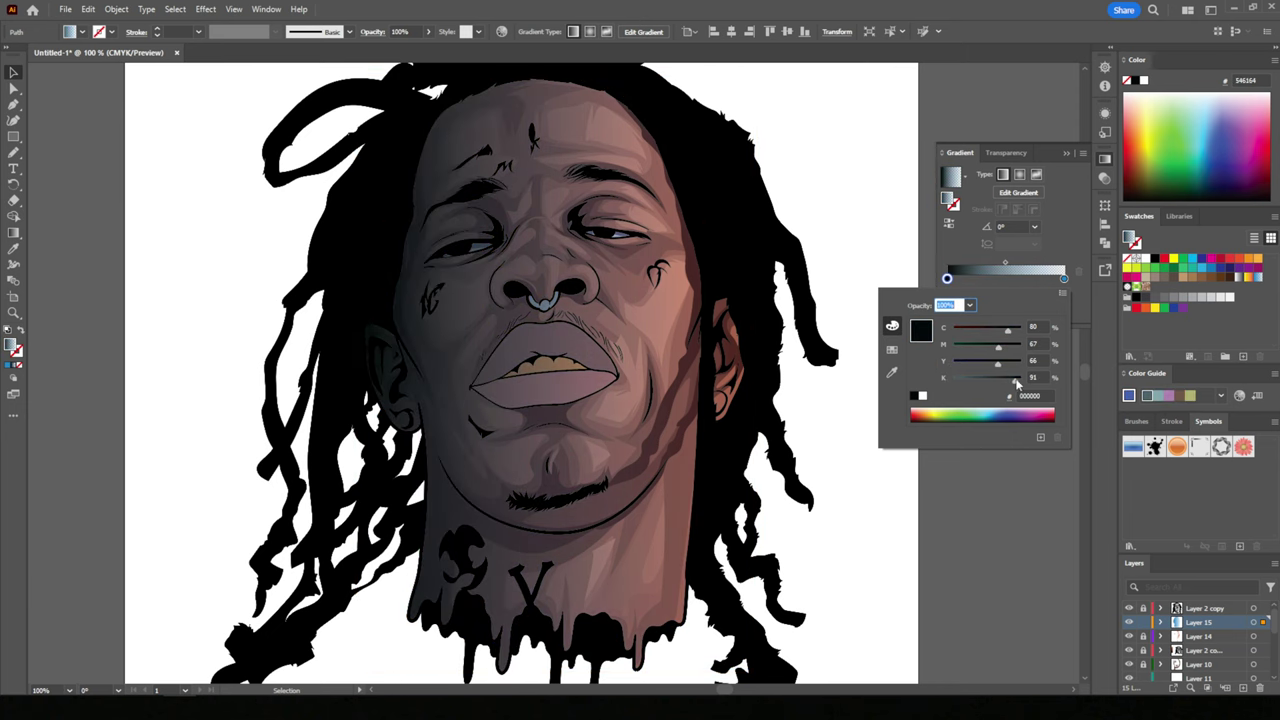
double_click(1062, 278)
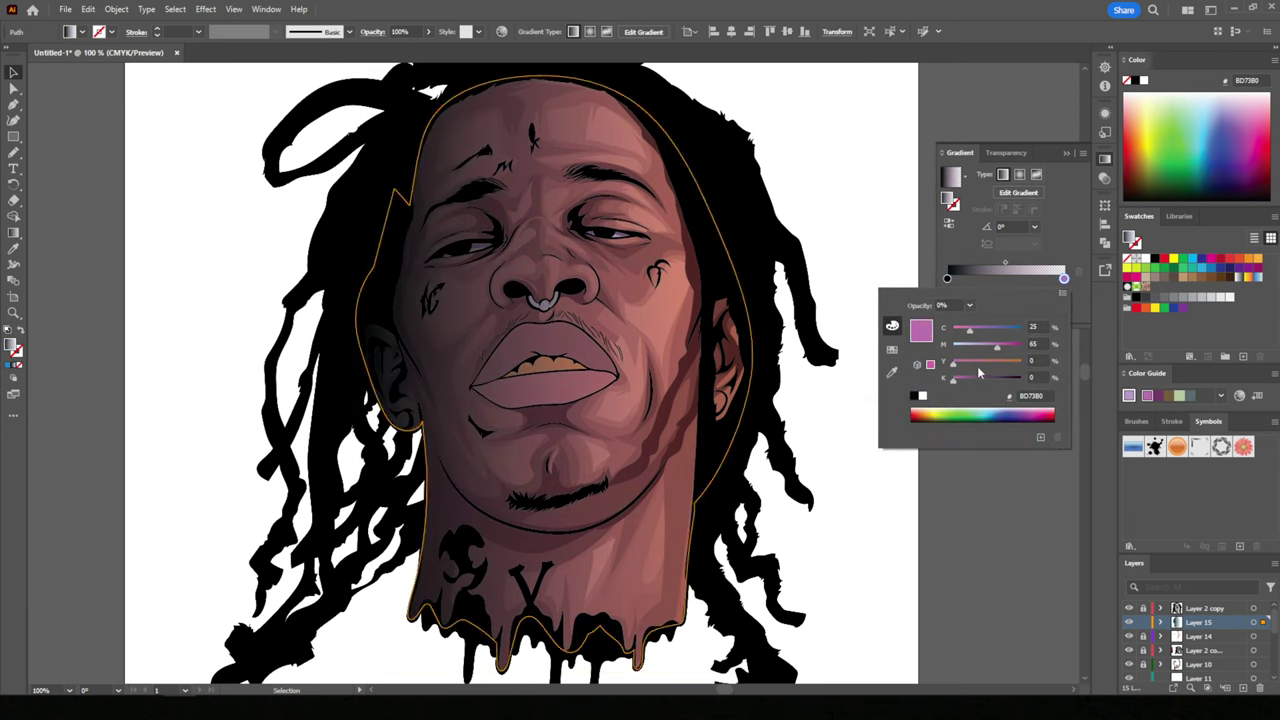
mouse_move(1000, 381)
mouse_down()
mouse_move(985, 385)
mouse_move(1000, 381)
mouse_up()
- Darken the left gradient stop and shift the transparent stop to lighten the face shading
click(947, 278)
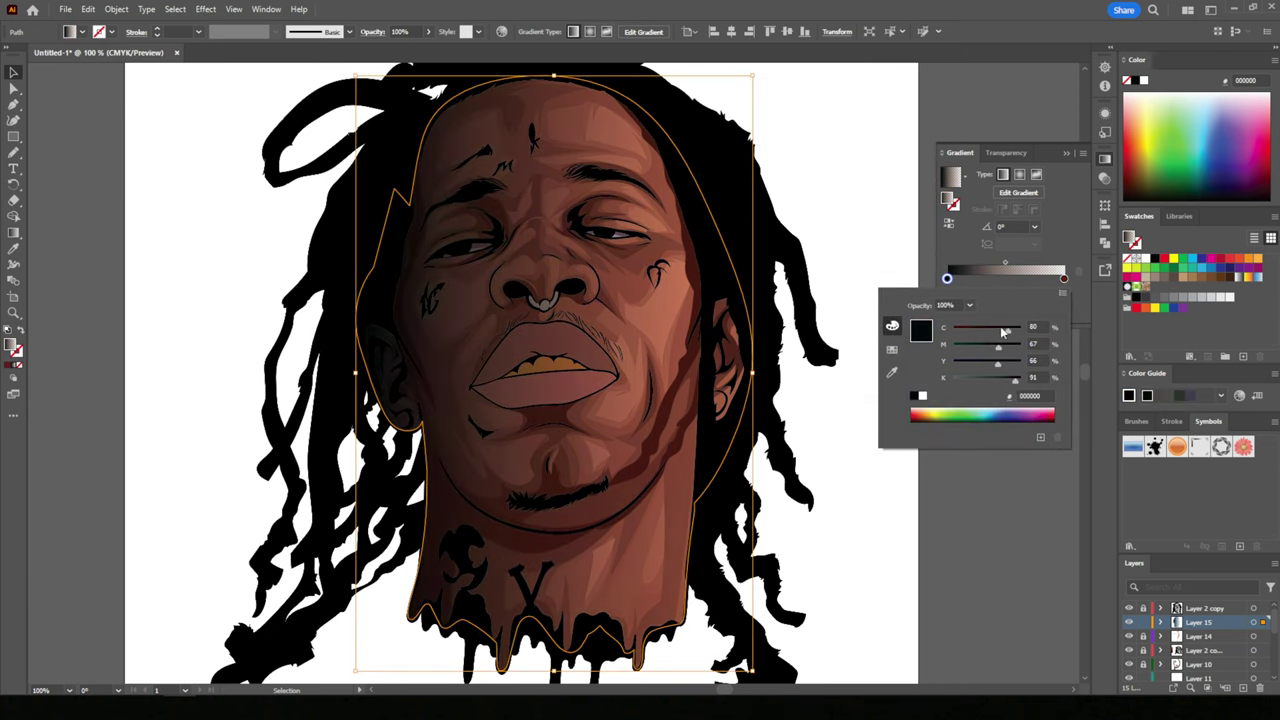
drag(975, 330, 1018, 366)
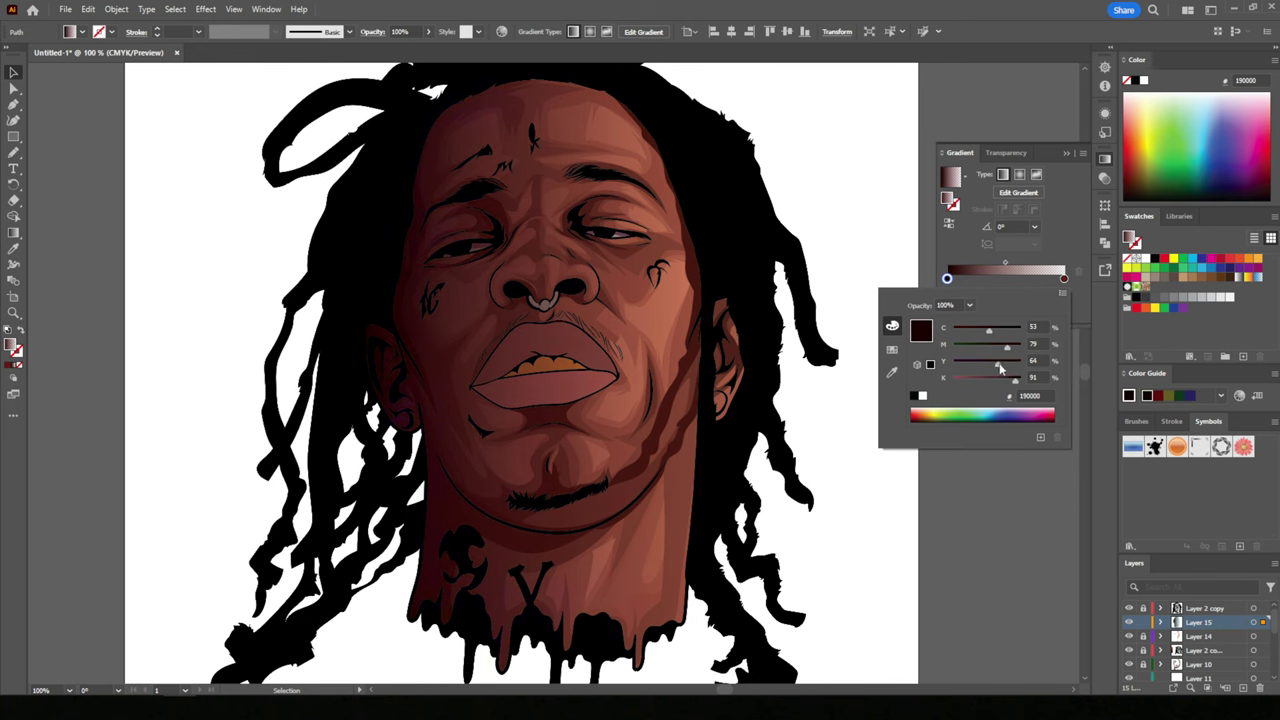
click(990, 285)
mouse_move(990, 278)
mouse_down()
mouse_move(975, 278)
mouse_move(975, 300)
mouse_move(971, 263)
mouse_up()
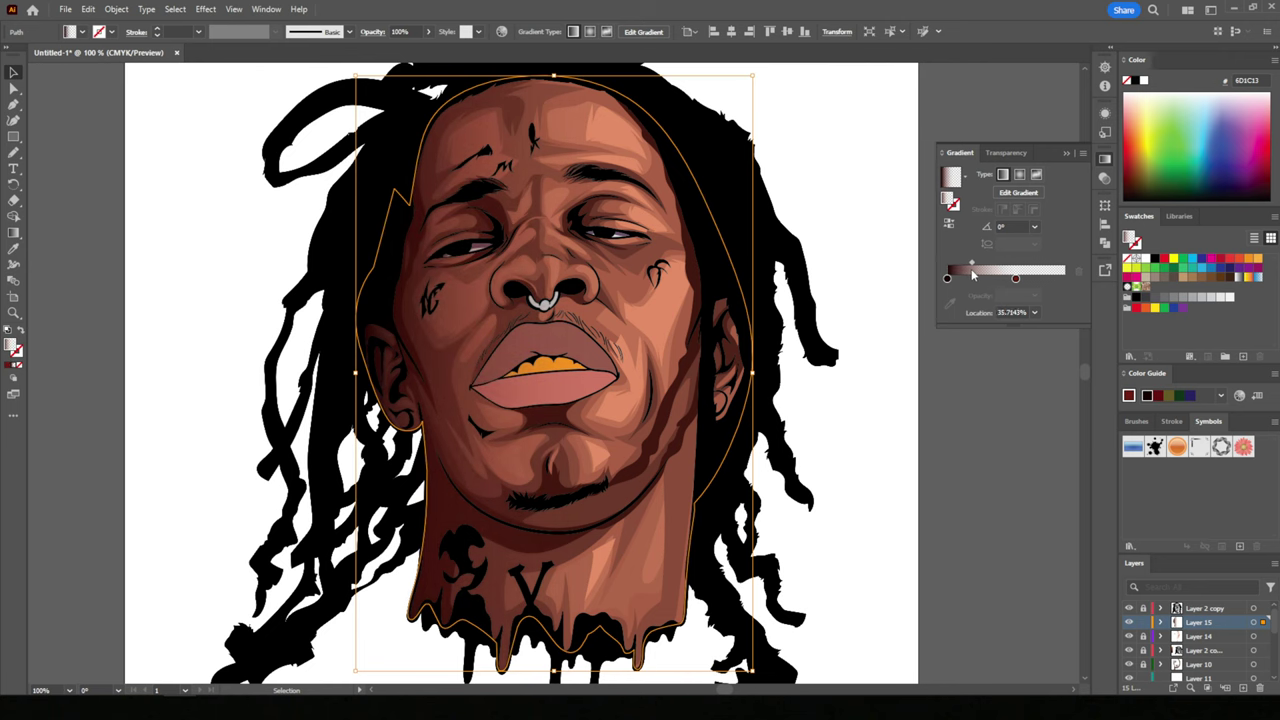
click(196, 210)
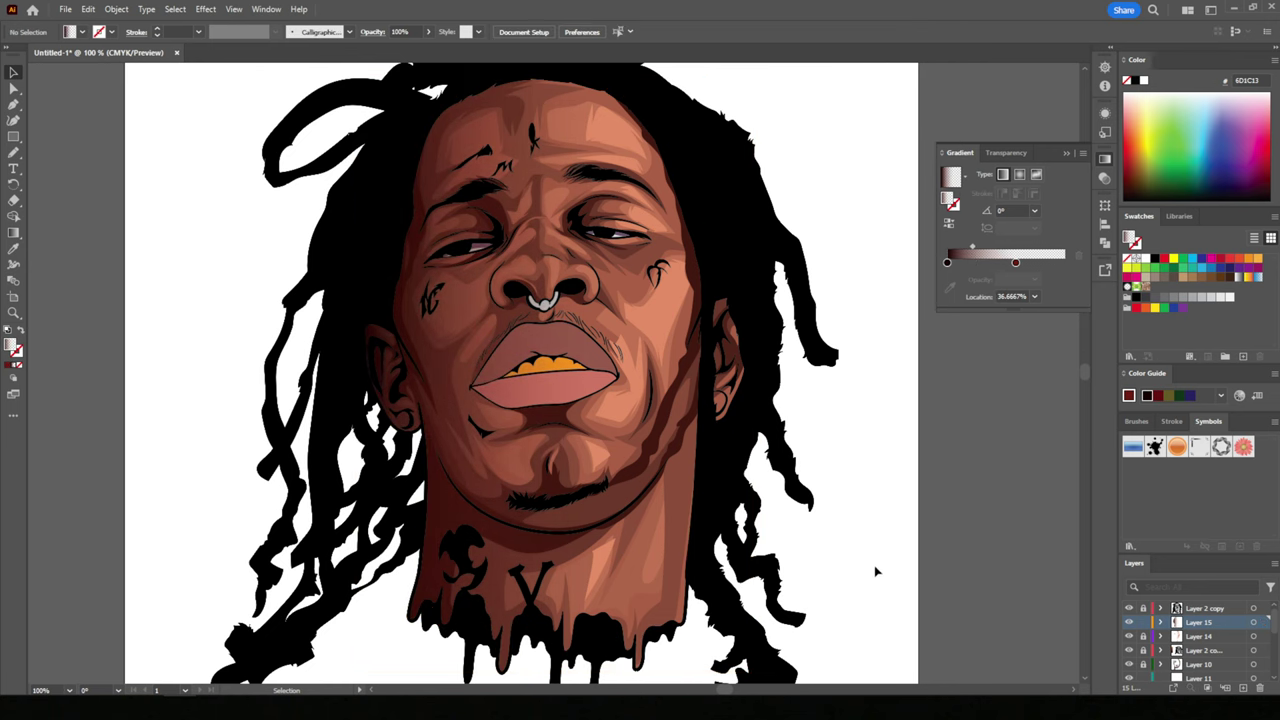
key(ctrl+minus)
key(ctrl+minus)
key(ctrl+plus)
key(ctrl+minus)
key(ctrl+plus)
key(ctrl+plus)
key(ctrl+plus)
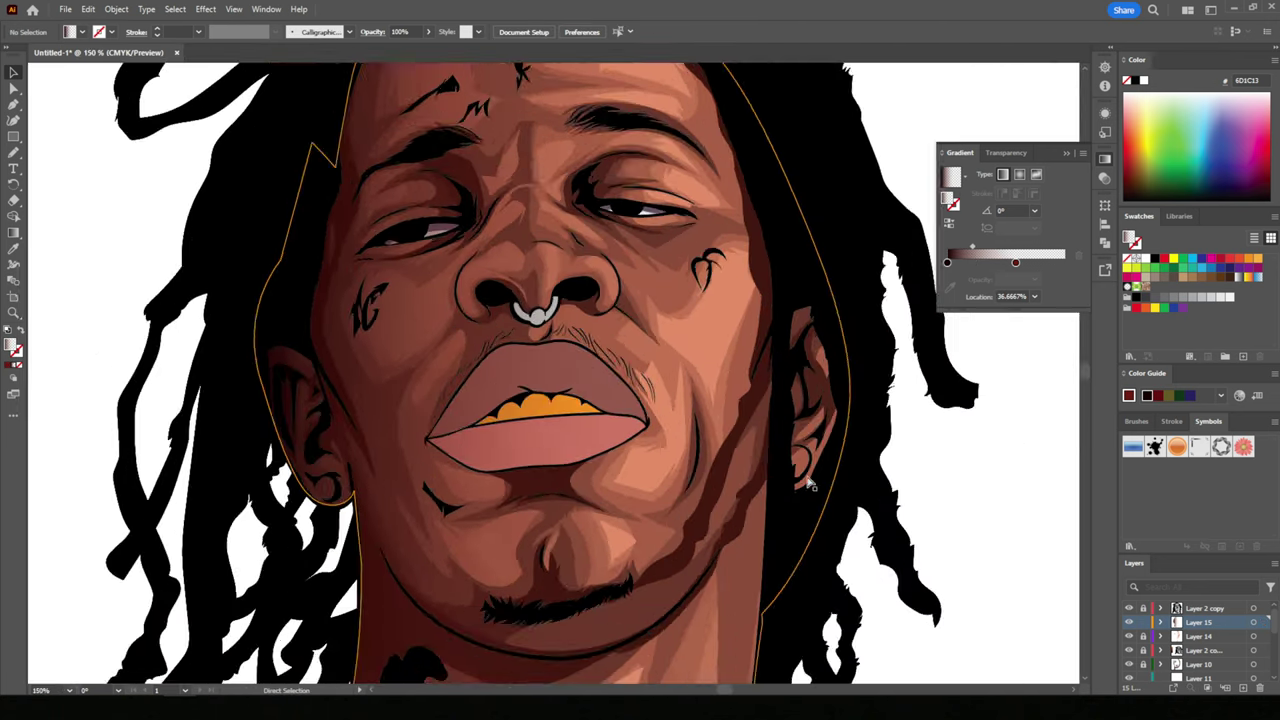
key(ctrl+minus)
key(ctrl+minus)
key(ctrl+minus)
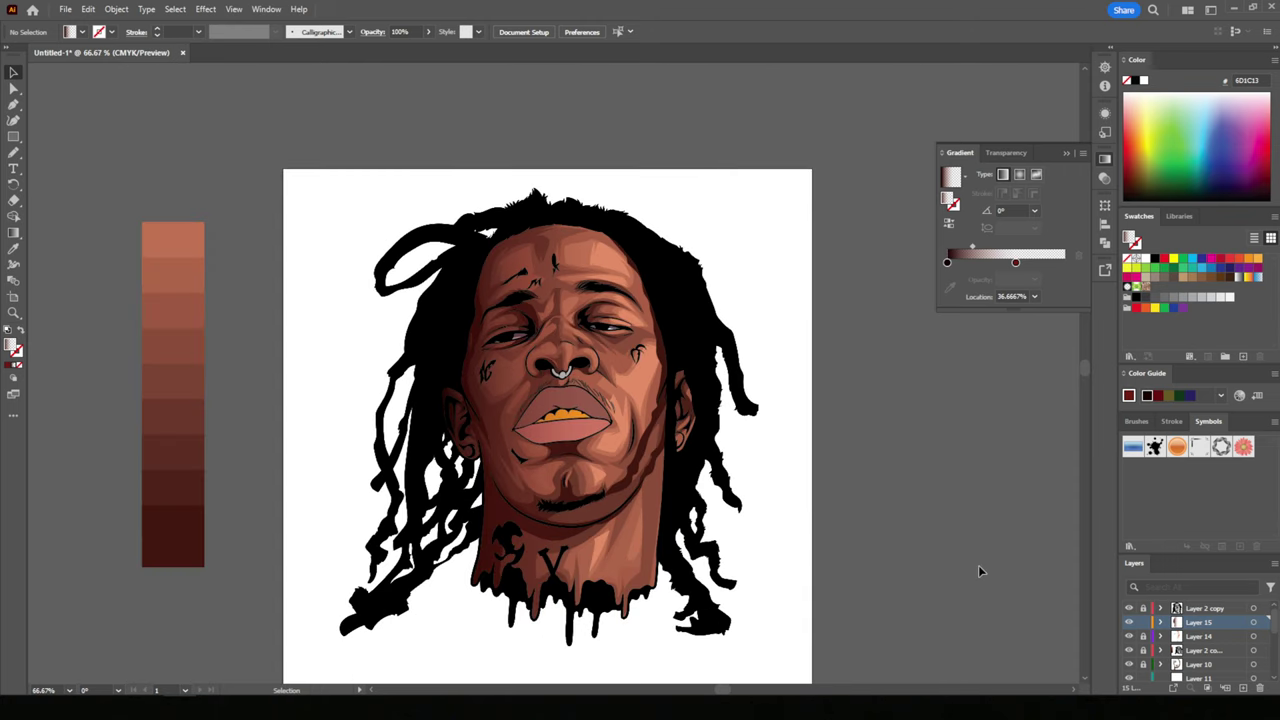
key(ctrl+plus)
- Add a new layer and set the Pencil fill to light lavender D2C3F4
click(1243, 688)
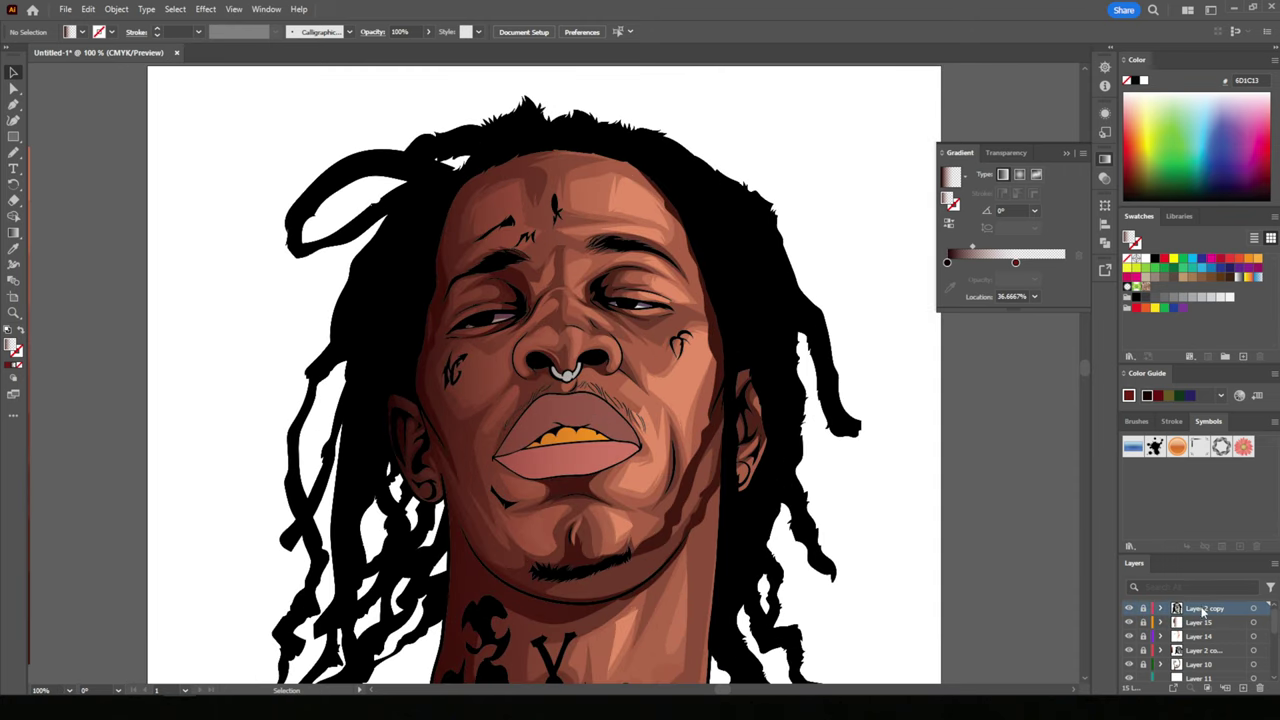
click(7, 360)
key(n)
double_click(11, 349)
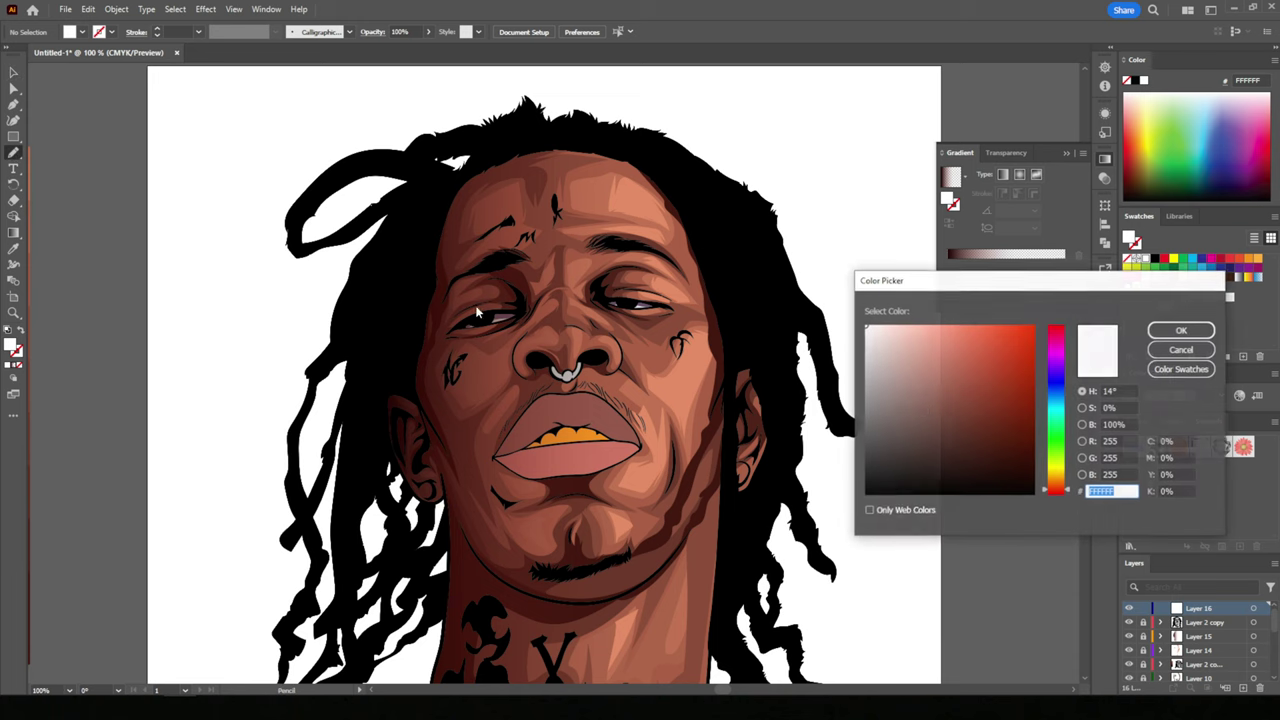
click(894, 355)
click(1056, 359)
drag(1056, 362, 1056, 374)
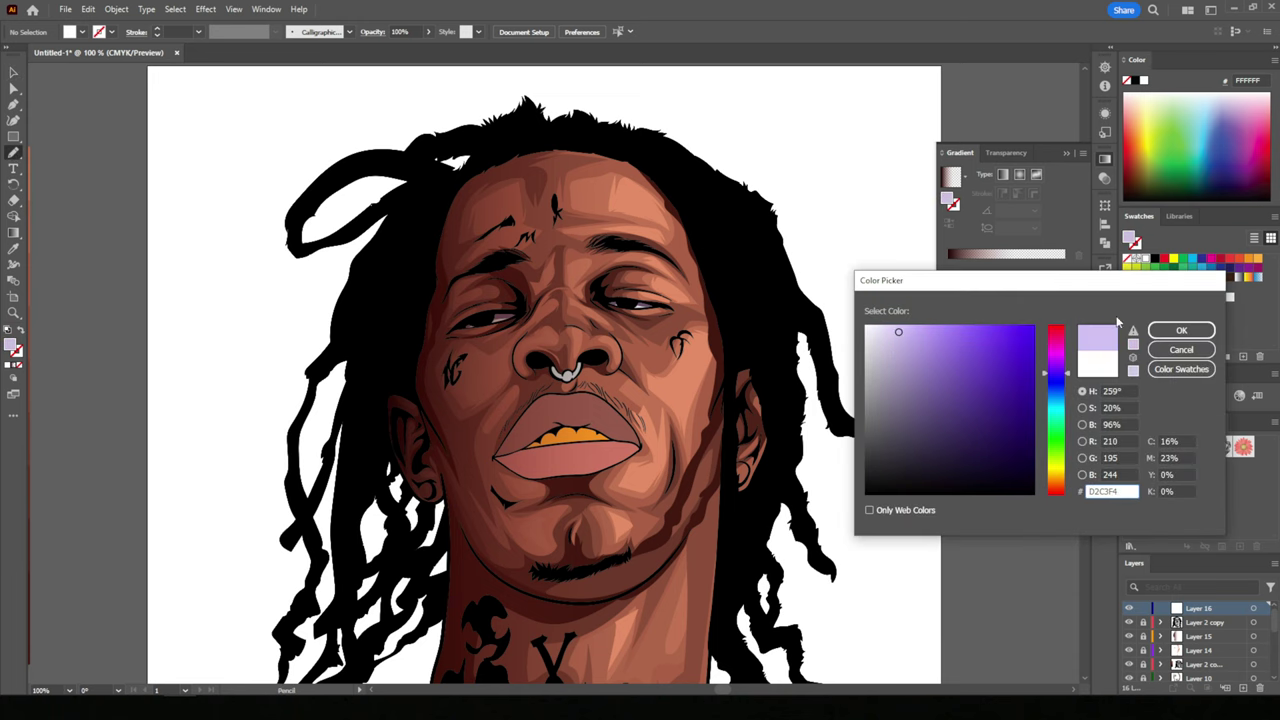
click(1181, 330)
- Draw lavender fills inside both earrings, move the layer below Layer 2 copy, and add another layer
scroll(730, 445, up, 3)
scroll(846, 523, up, 3)
drag(687, 447, 594, 491)
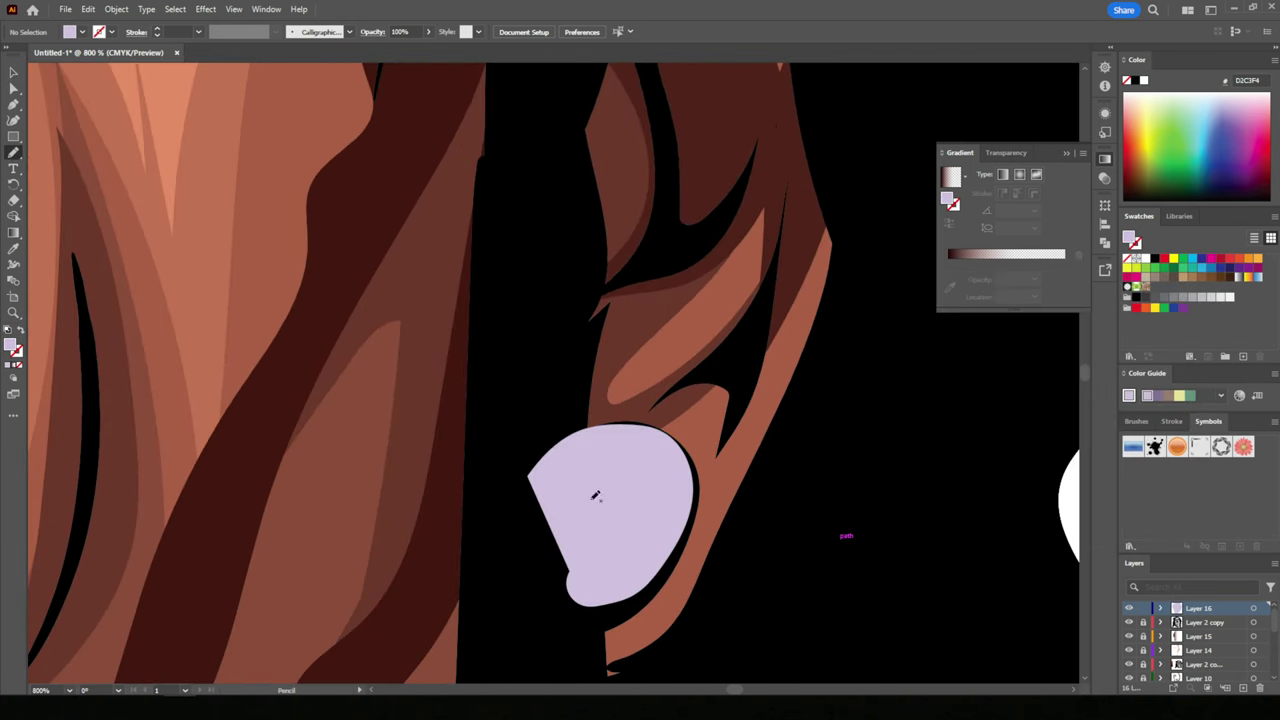
drag(1199, 608, 1199, 628)
scroll(860, 637, down, 5)
scroll(831, 637, up, 2)
scroll(533, 388, up, 4)
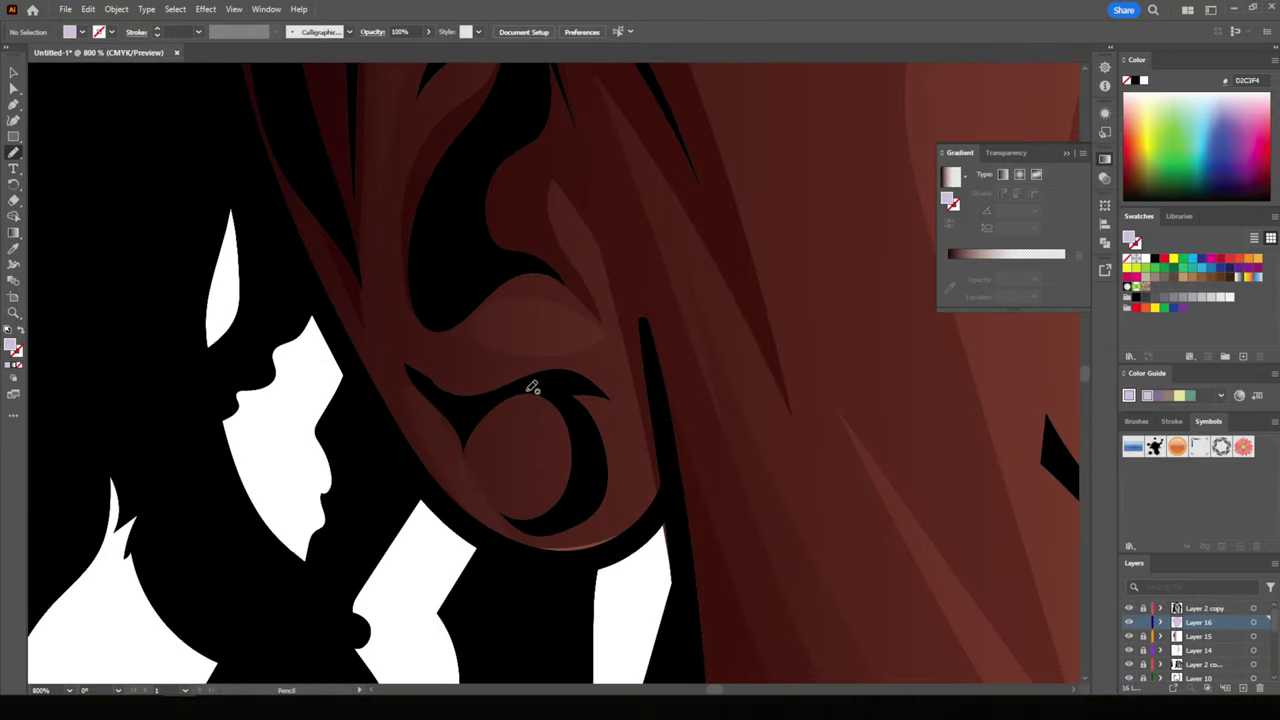
drag(547, 522, 512, 397)
scroll(723, 598, down, 6)
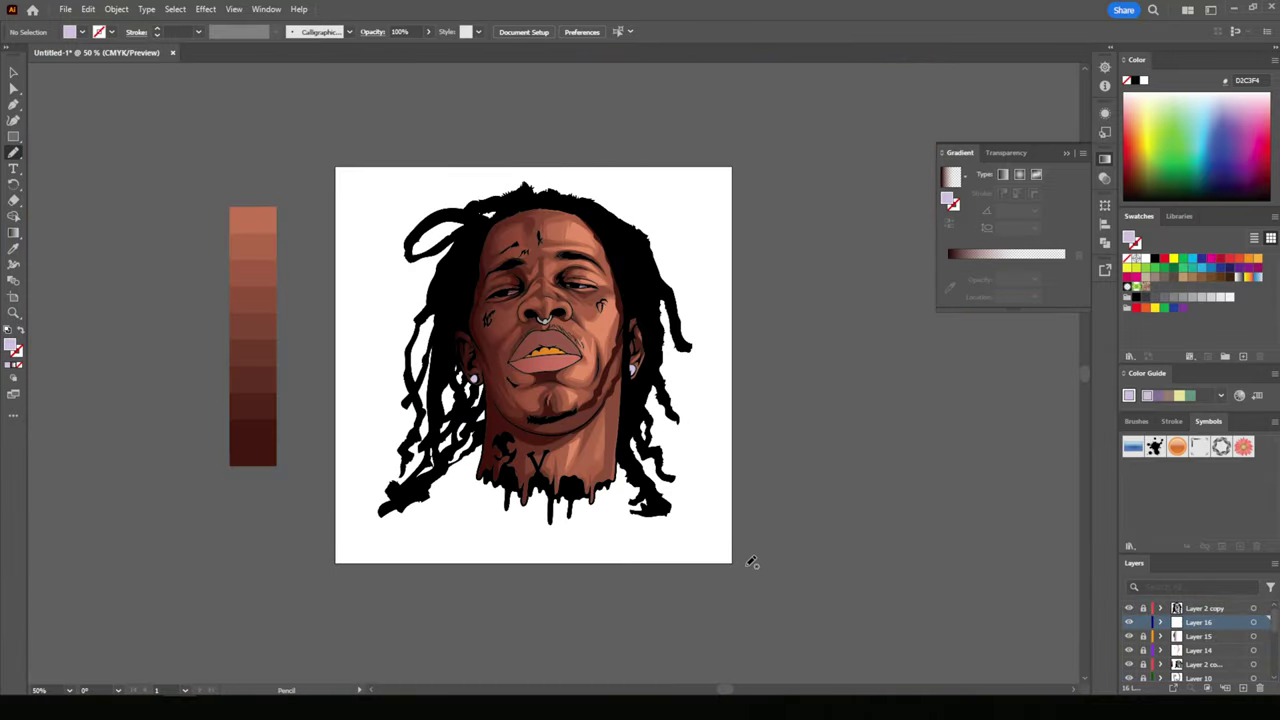
click(1240, 688)
scroll(545, 355, up, 2)
- Sample the lower lip red 985149 and trace a shape along the lower lip's bottom edge
scroll(545, 355, up, 5)
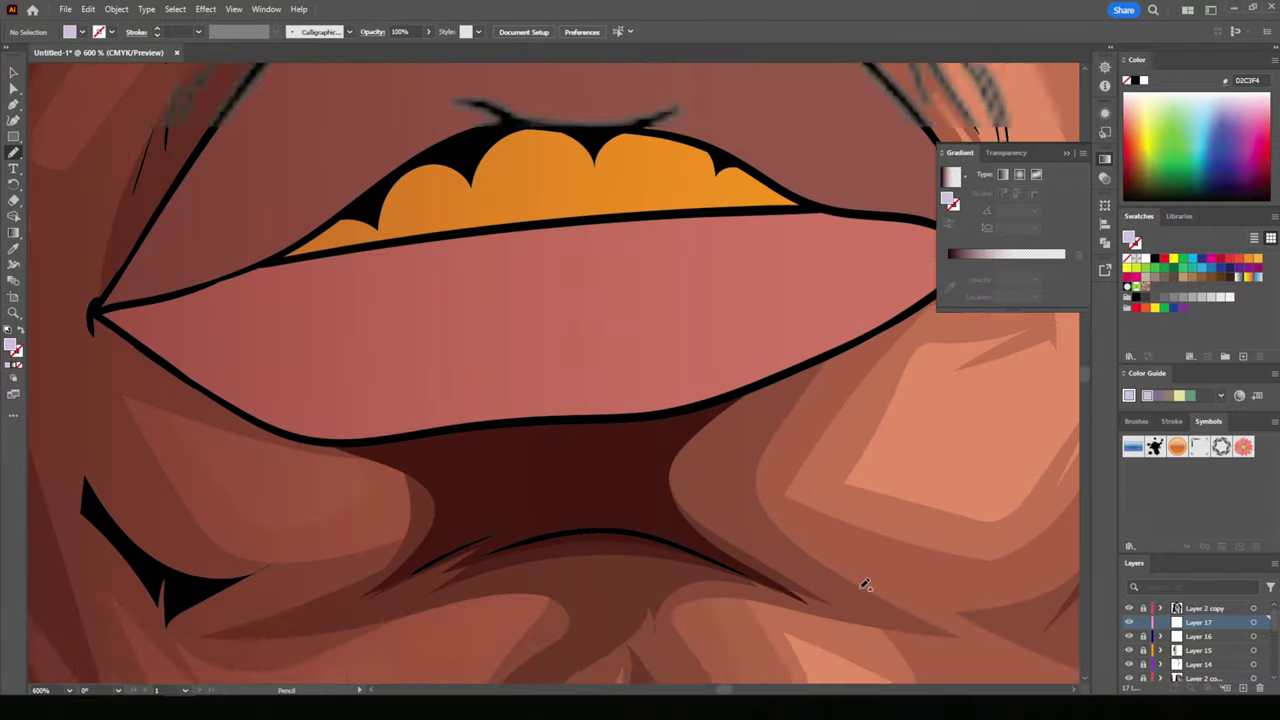
scroll(515, 486, up, 2)
key(i)
click(365, 448)
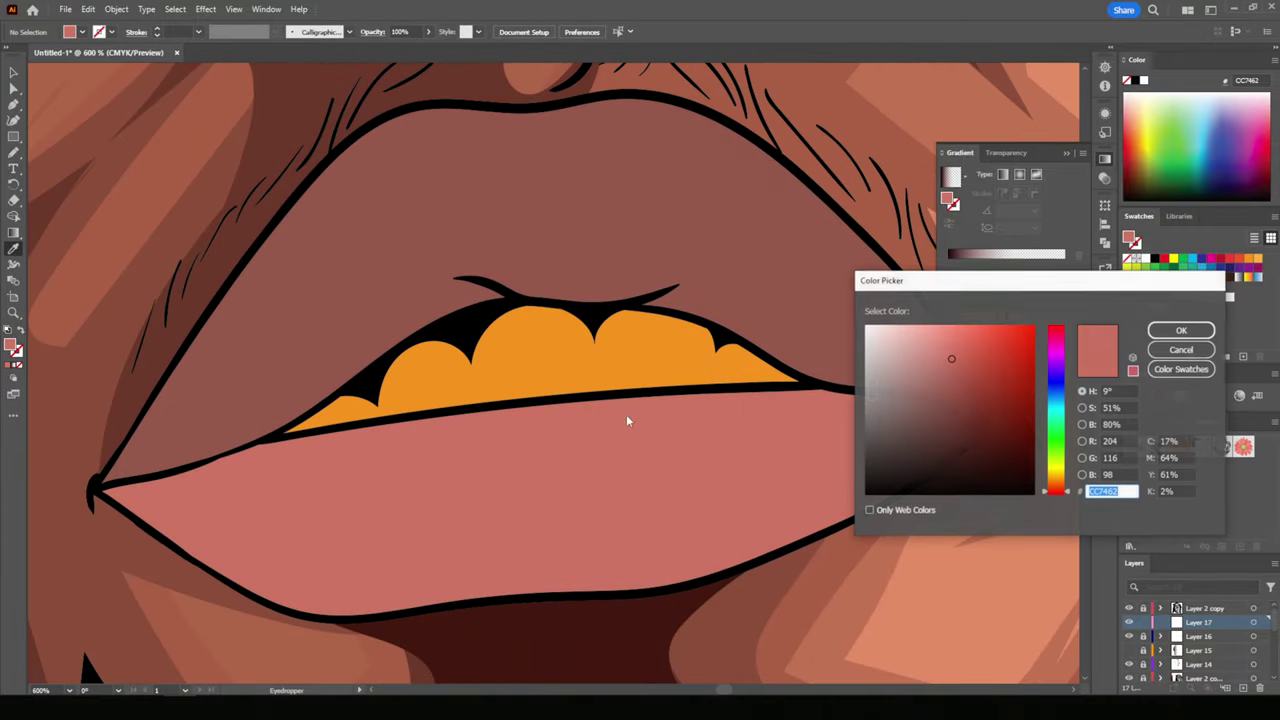
click(1181, 330)
key(n)
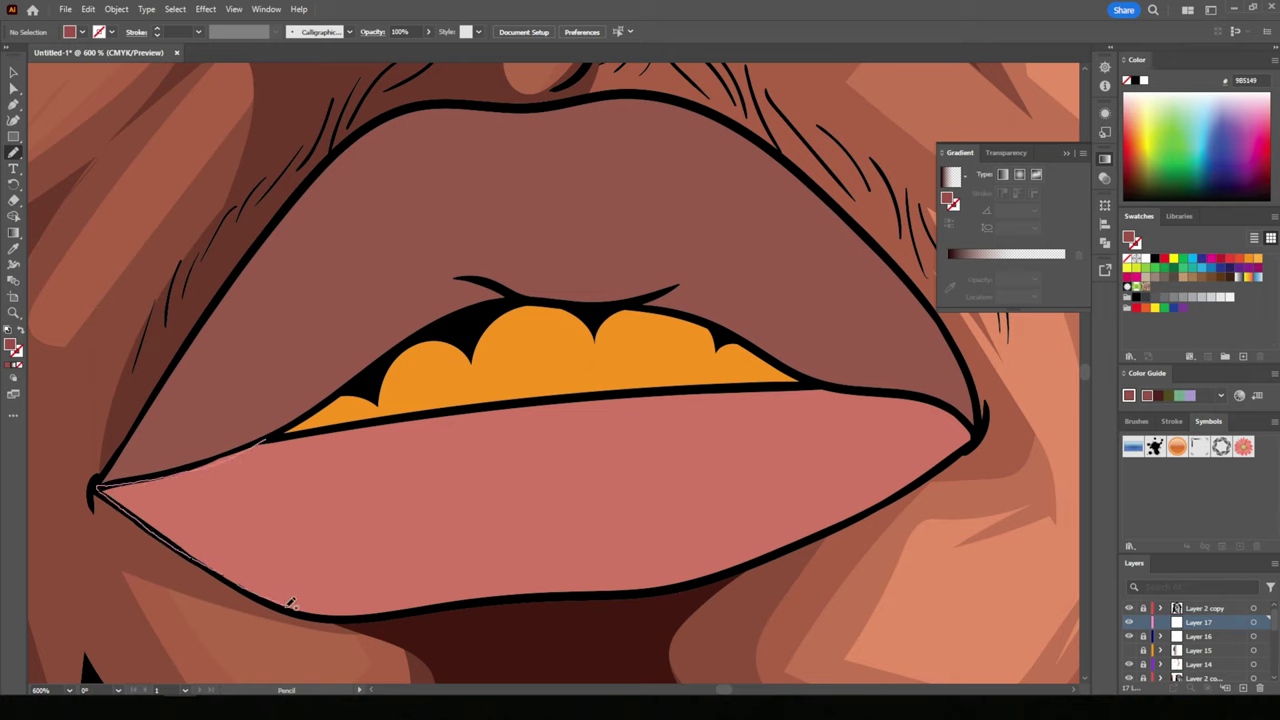
drag(549, 593, 834, 532)
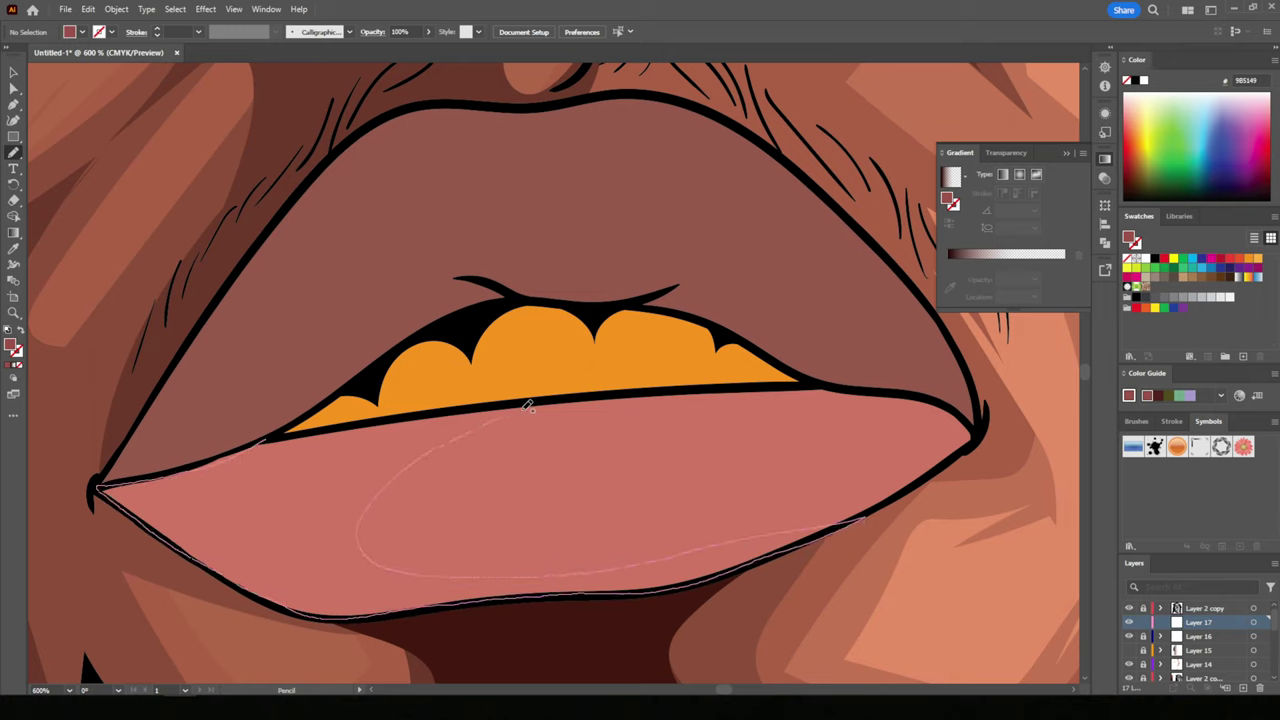
- Draw dark shadow wedges on the lower lip and a shading shape on the tongue
drag(333, 427, 280, 437)
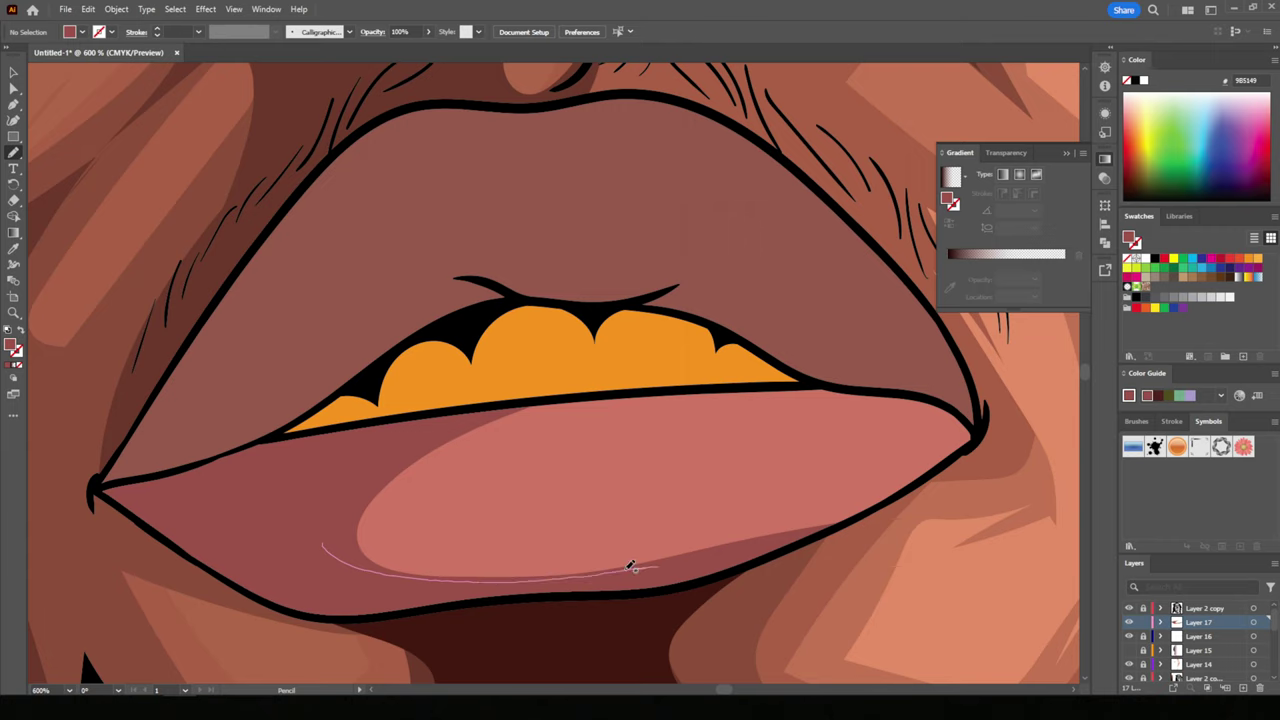
drag(587, 484, 587, 484)
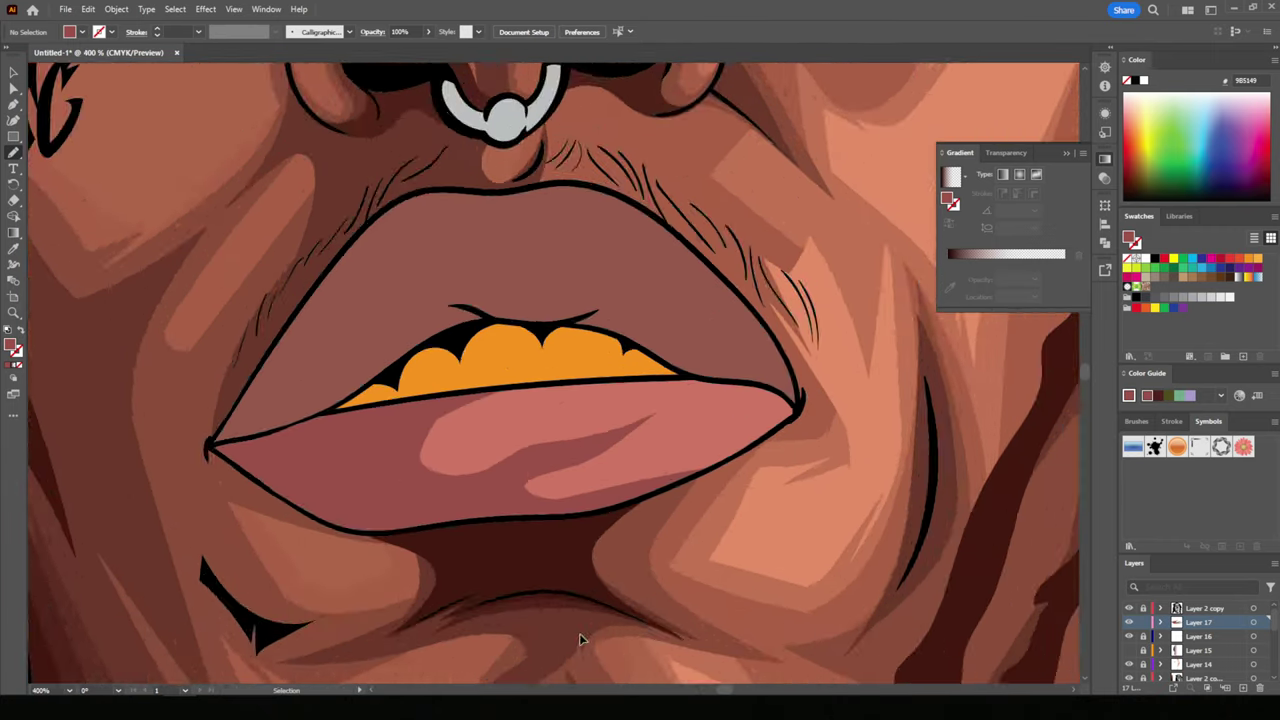
mouse_move(822, 380)
mouse_down()
mouse_move(855, 410)
mouse_move(864, 387)
mouse_up()
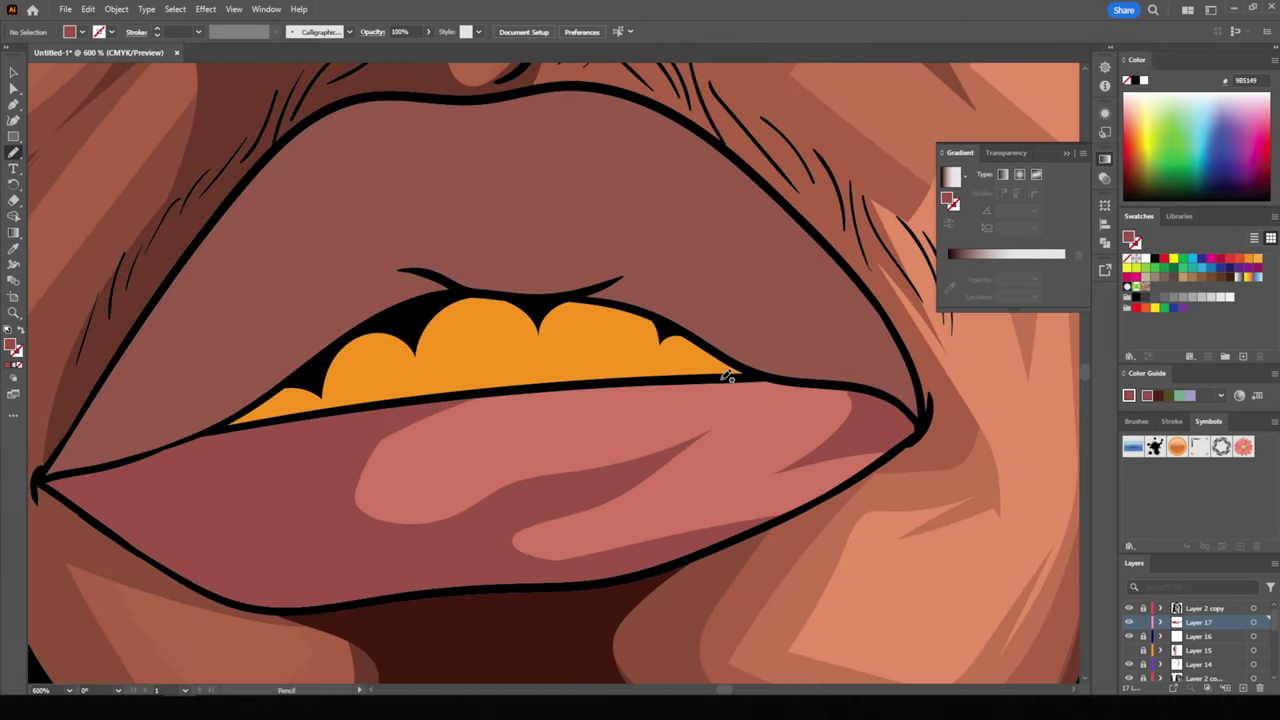
drag(714, 436, 640, 464)
key(ctrl+0)
scroll(728, 557, up, 5)
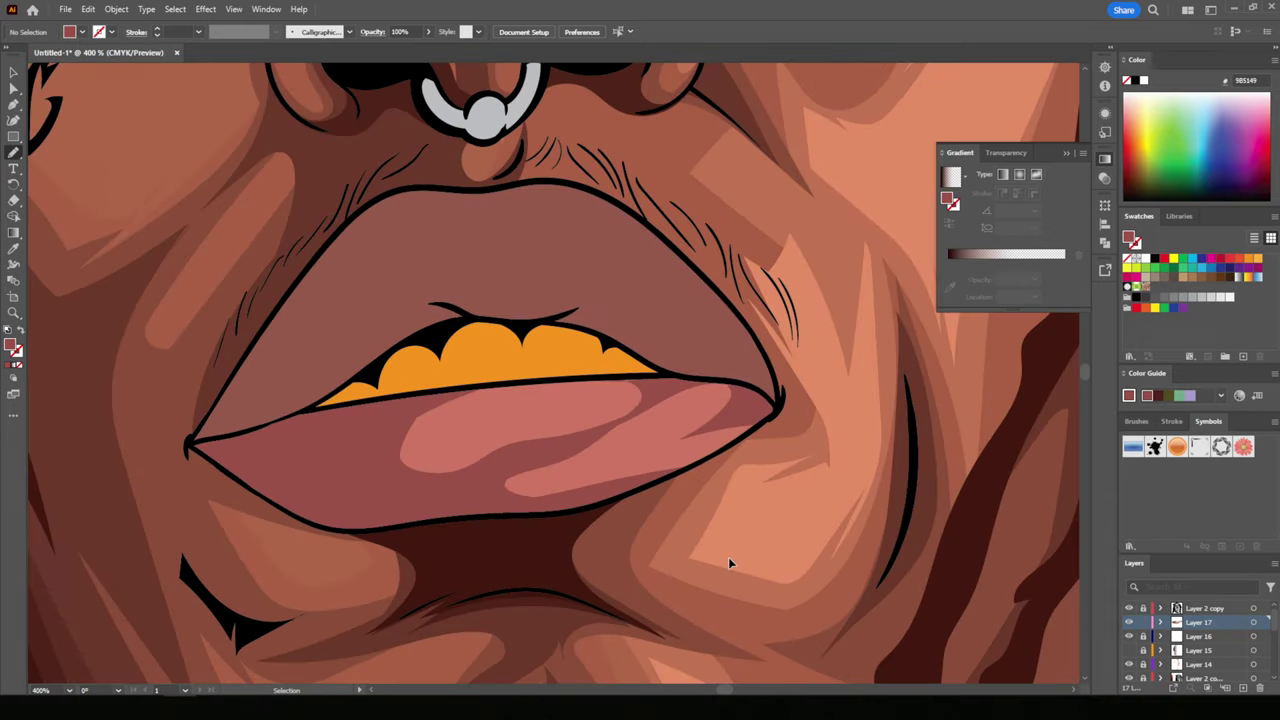
- Set the fill to 965E5A and draw a highlight shape on the upper lip
click(14, 249)
double_click(13, 345)
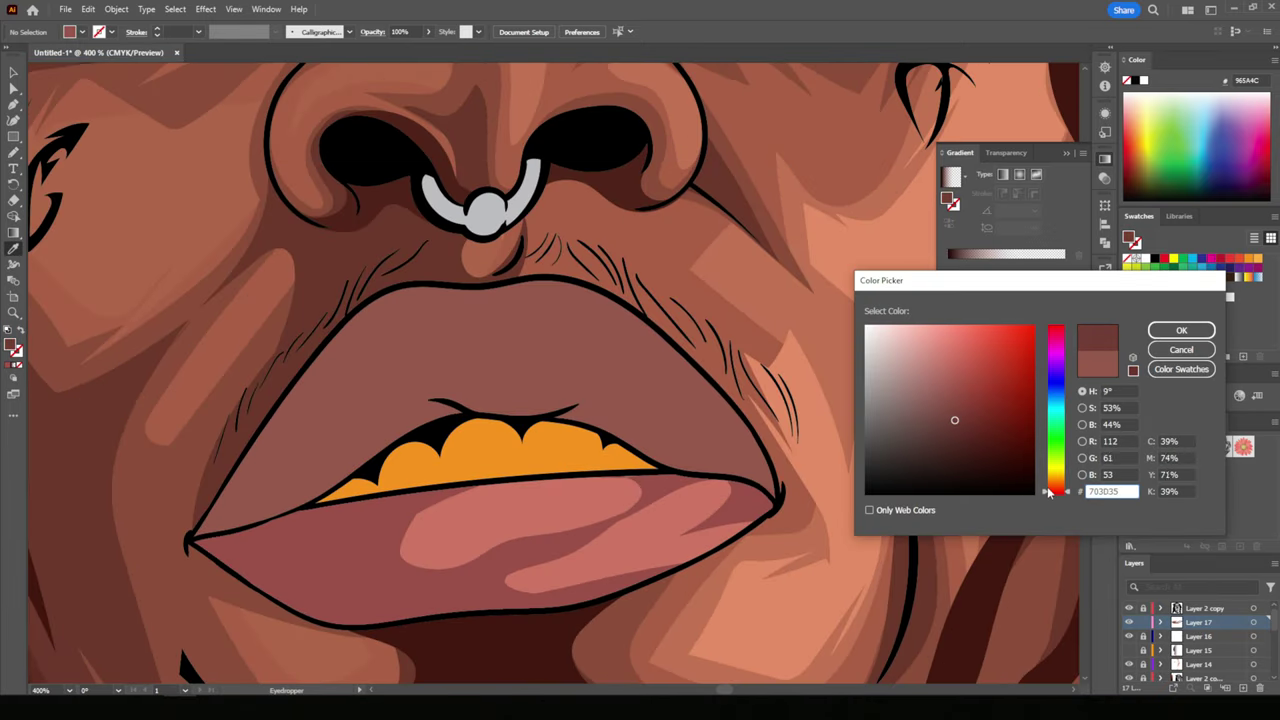
click(942, 428)
key(Return)
key(n)
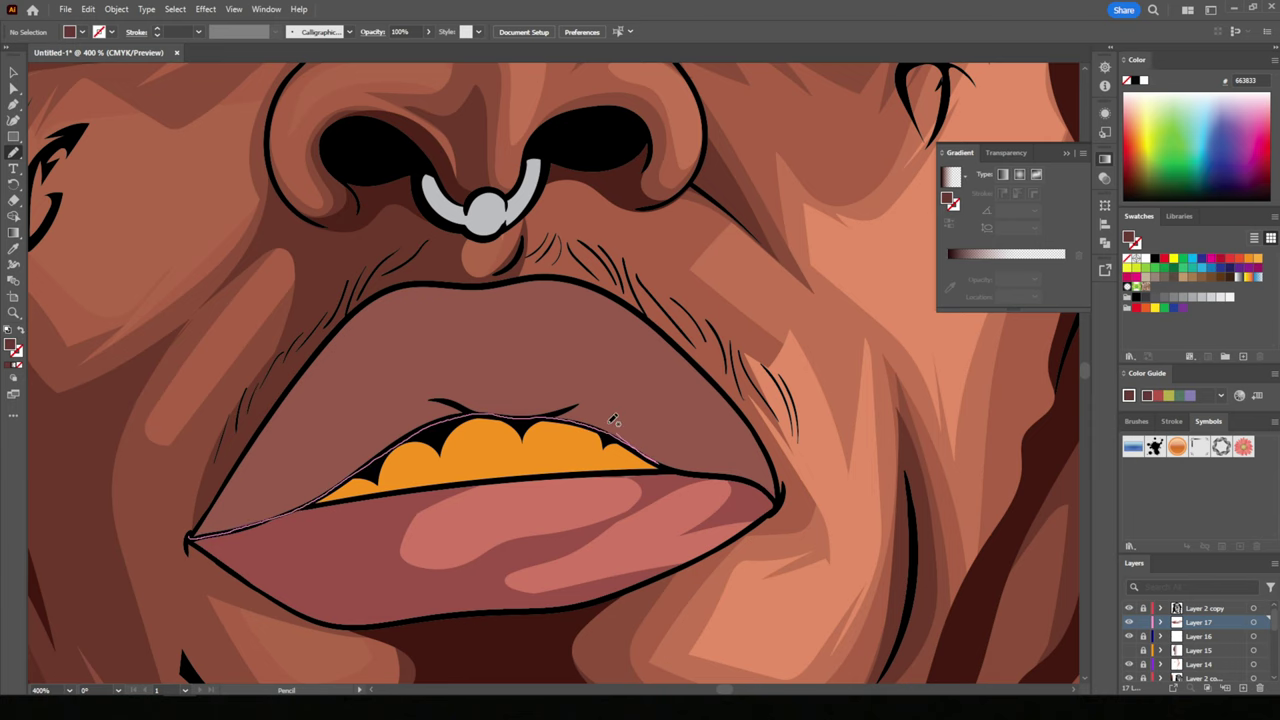
key(ctrl+0)
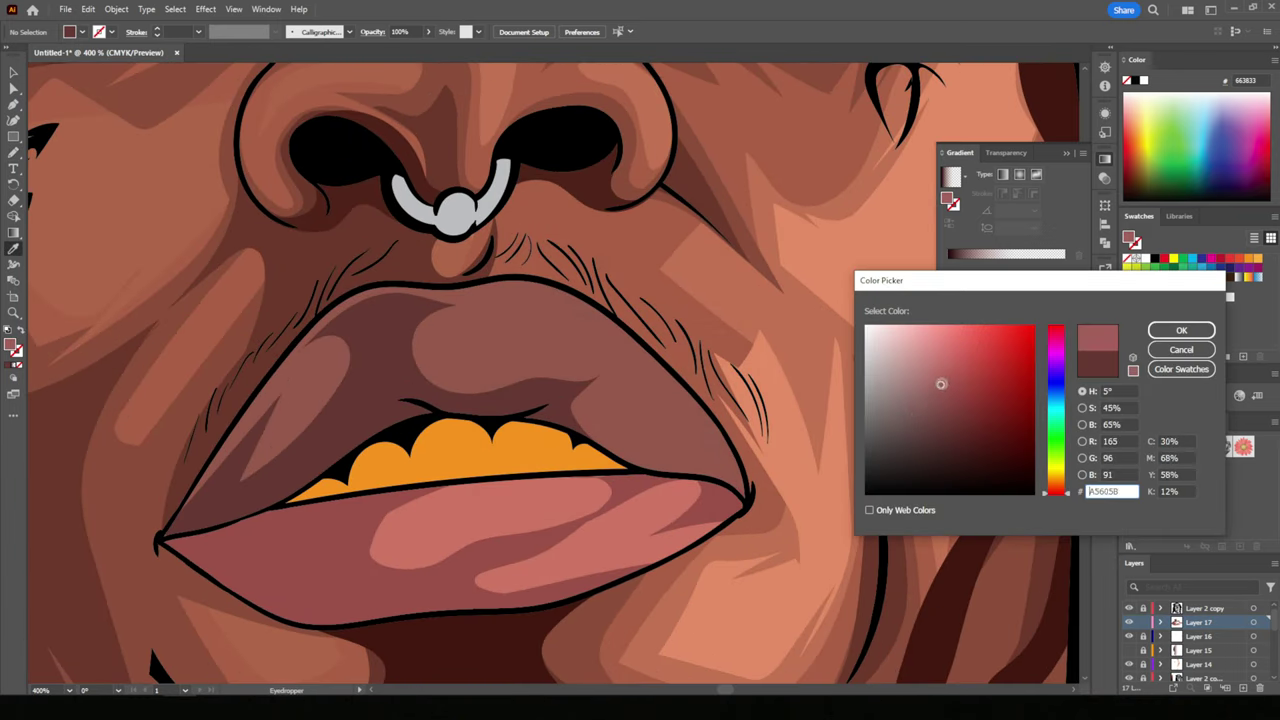
key(Return)
key(n)
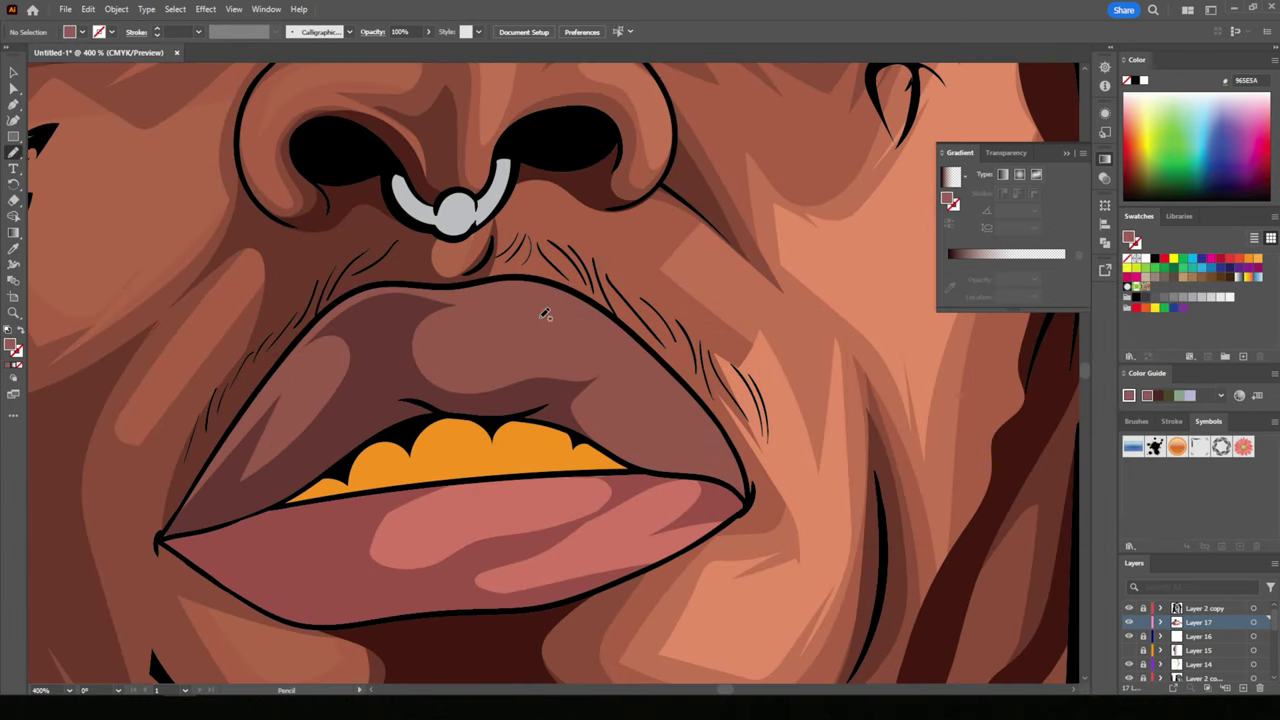
drag(708, 414, 540, 332)
- Recolour the upper-lip highlight shape with a new fill colour and deselect it
key(ctrl+minus)
key(ctrl+minus)
key(ctrl+minus)
key(ctrl+equal)
key(ctrl+equal)
key(ctrl+equal)
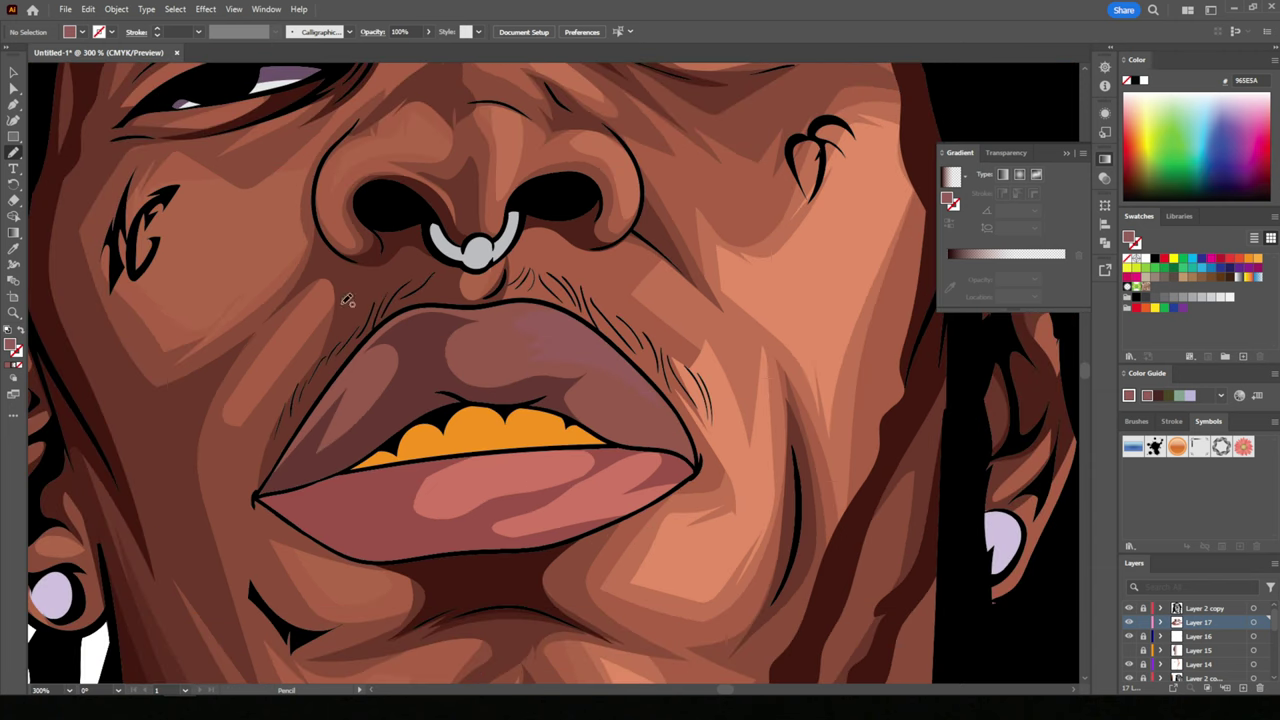
key(i)
double_click(16, 344)
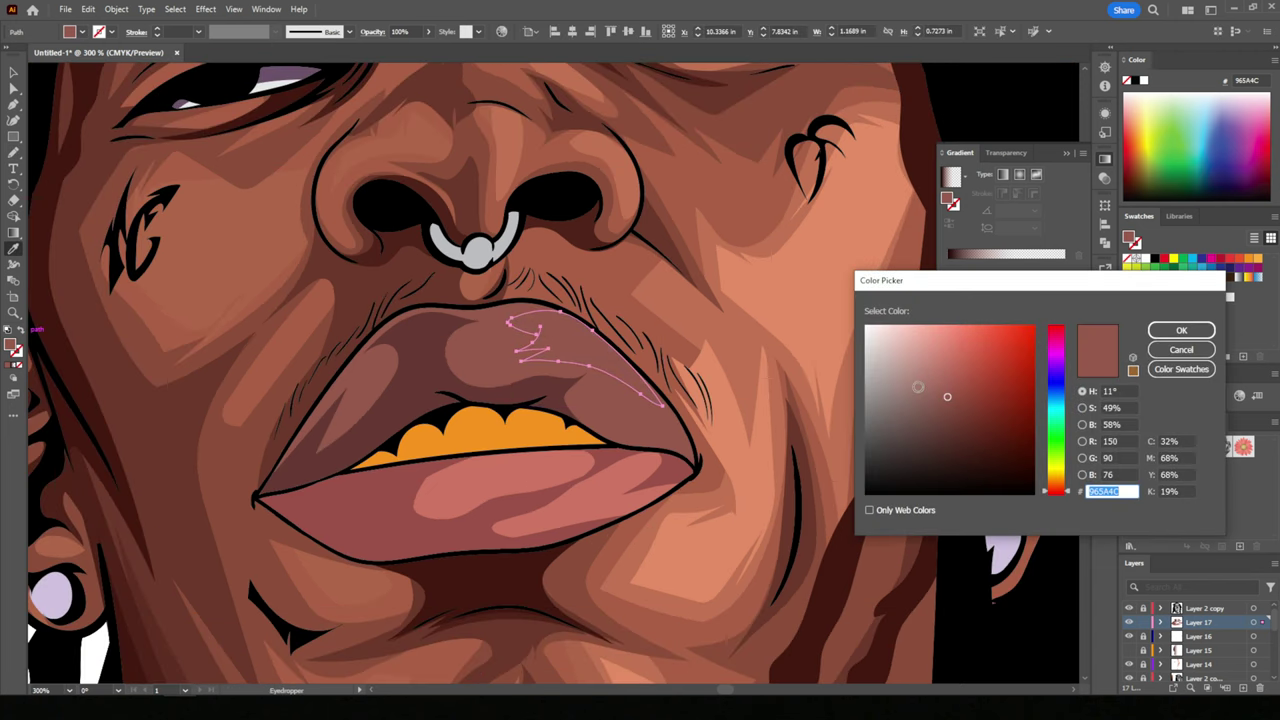
click(1182, 331)
click(887, 452)
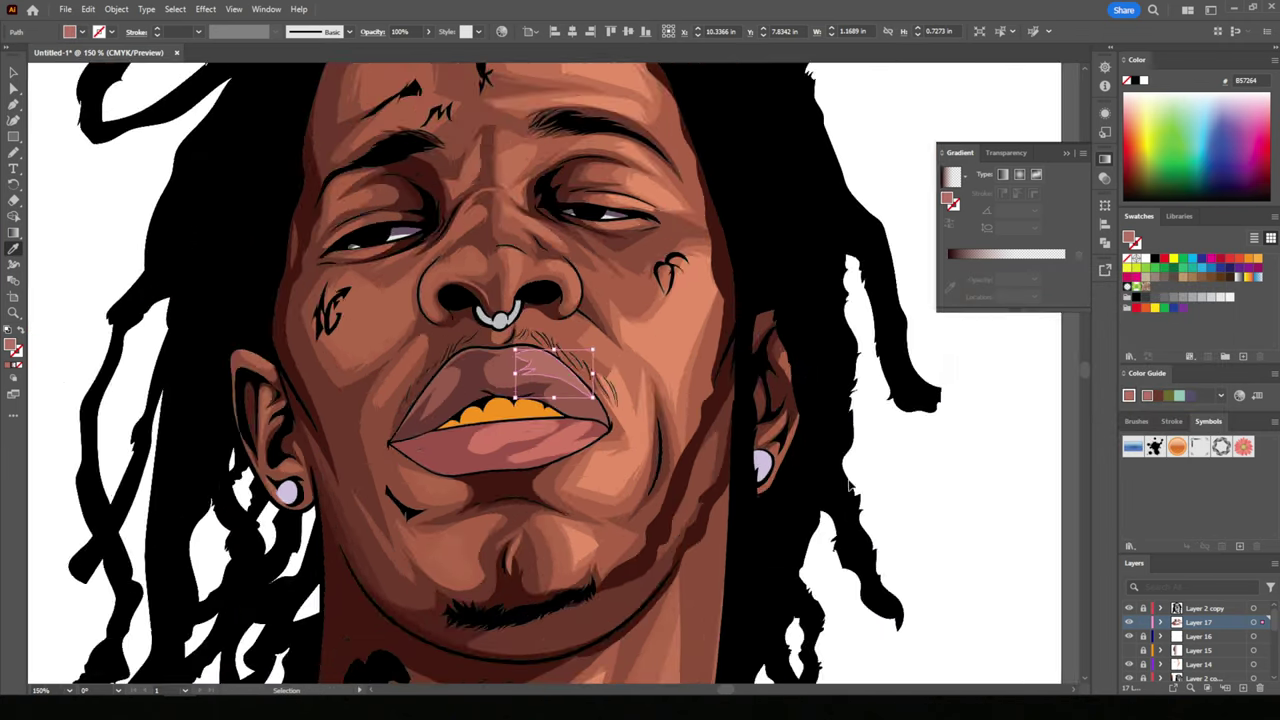
key(ctrl+minus)
key(ctrl+minus)
key(ctrl+equal)
key(ctrl+equal)
- Sample the teeth orange and darken it to brown 774707 for the fill
key(a)
key(ctrl+equal)
key(ctrl+equal)
key(ctrl+equal)
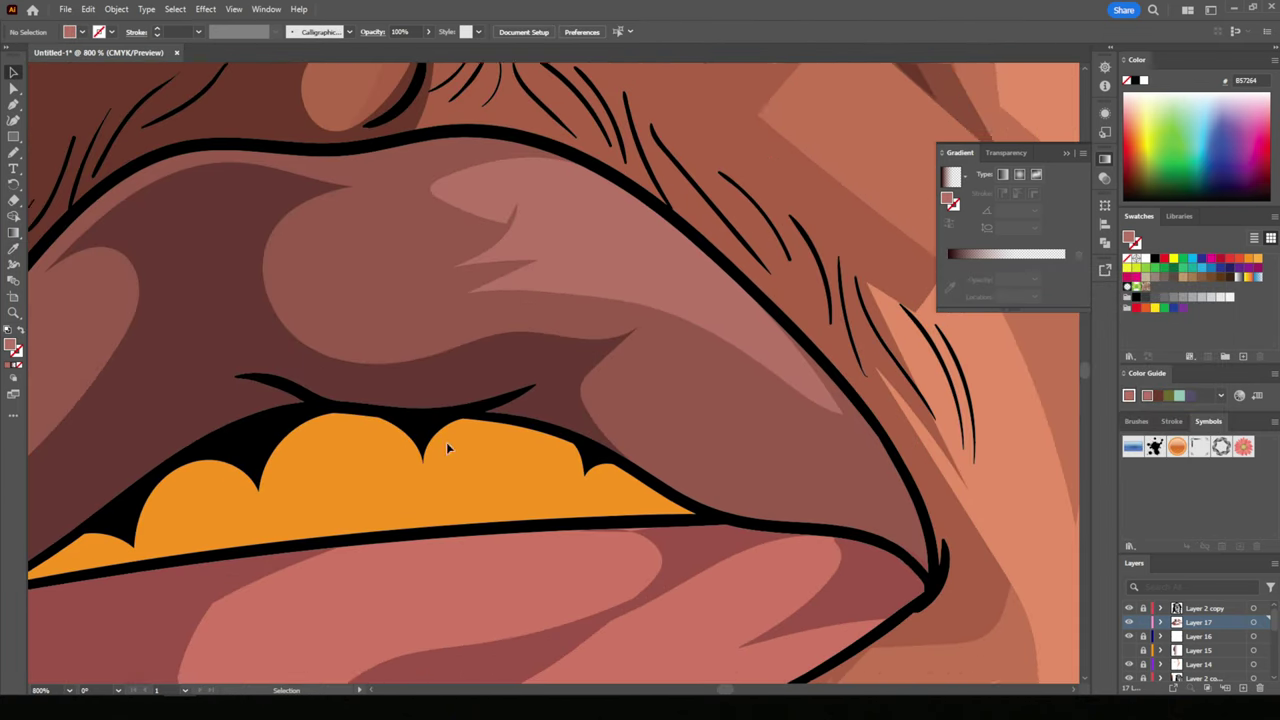
key(i)
click(206, 451)
double_click(16, 344)
click(1024, 404)
click(1050, 480)
drag(1050, 480, 1050, 487)
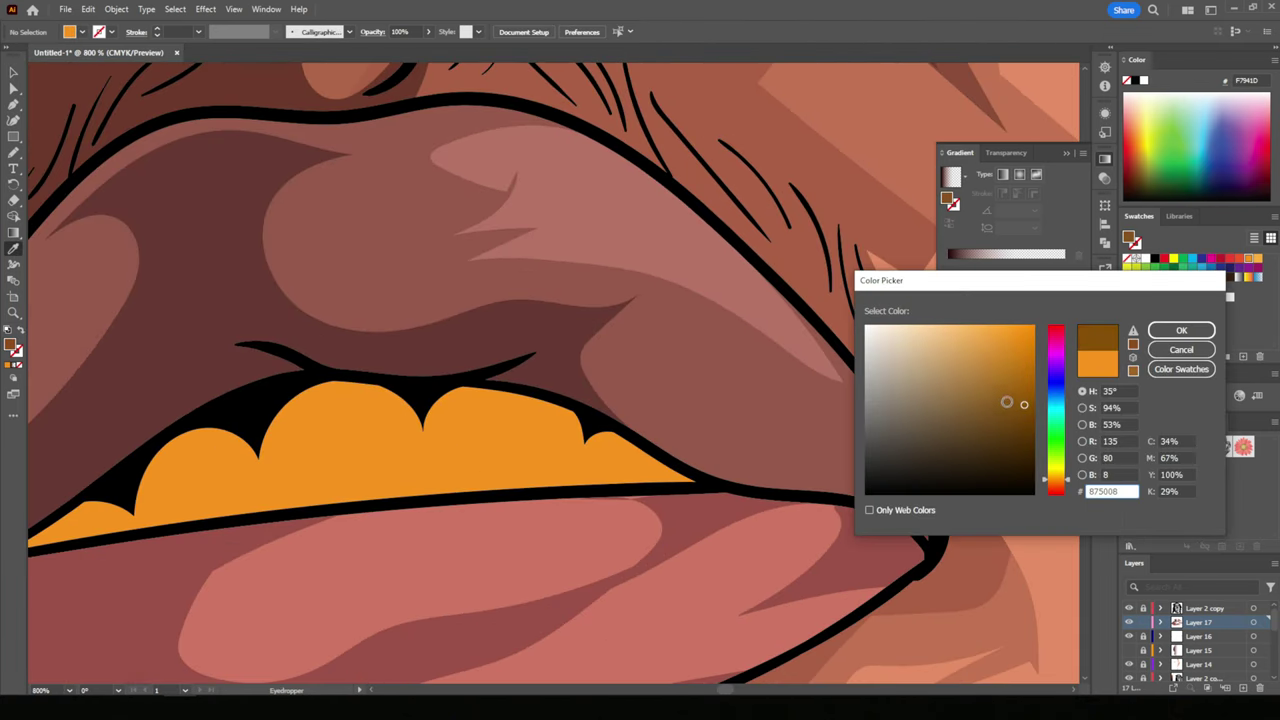
click(1025, 413)
click(1181, 330)
key(n)
- Pencil irregular brown stains across the right, middle and left teeth
drag(627, 480, 612, 432)
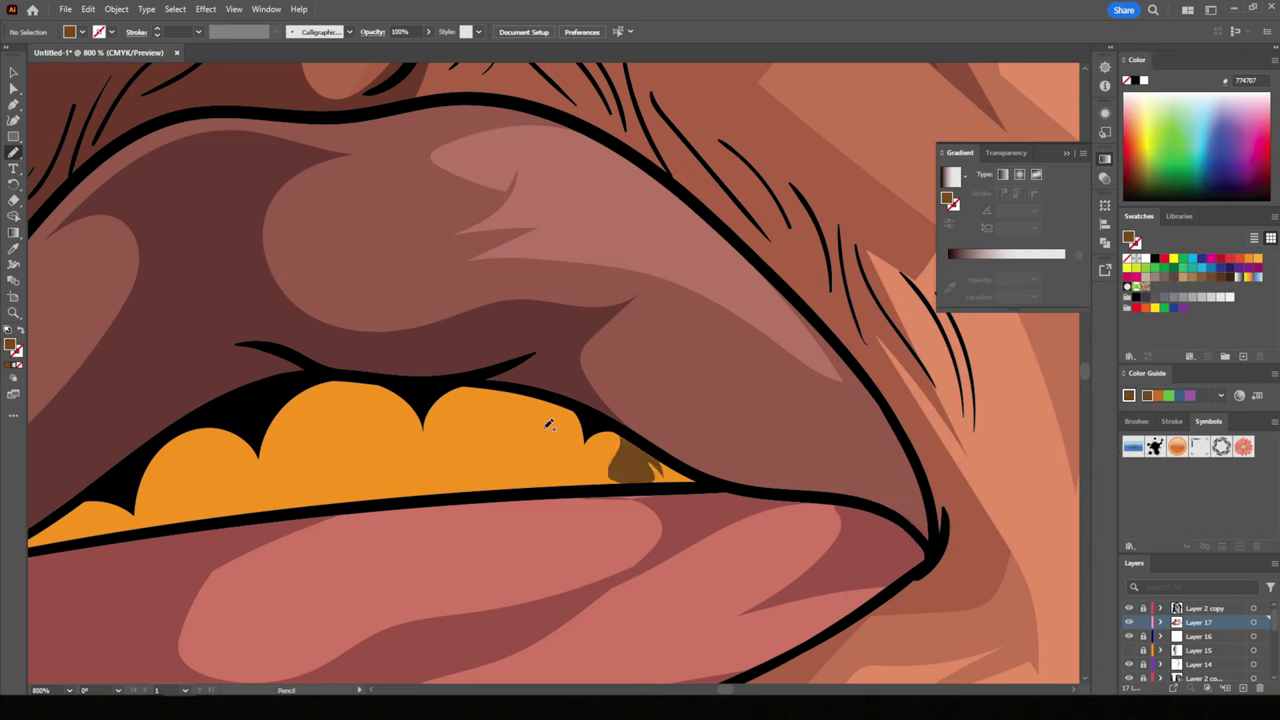
drag(489, 456, 504, 388)
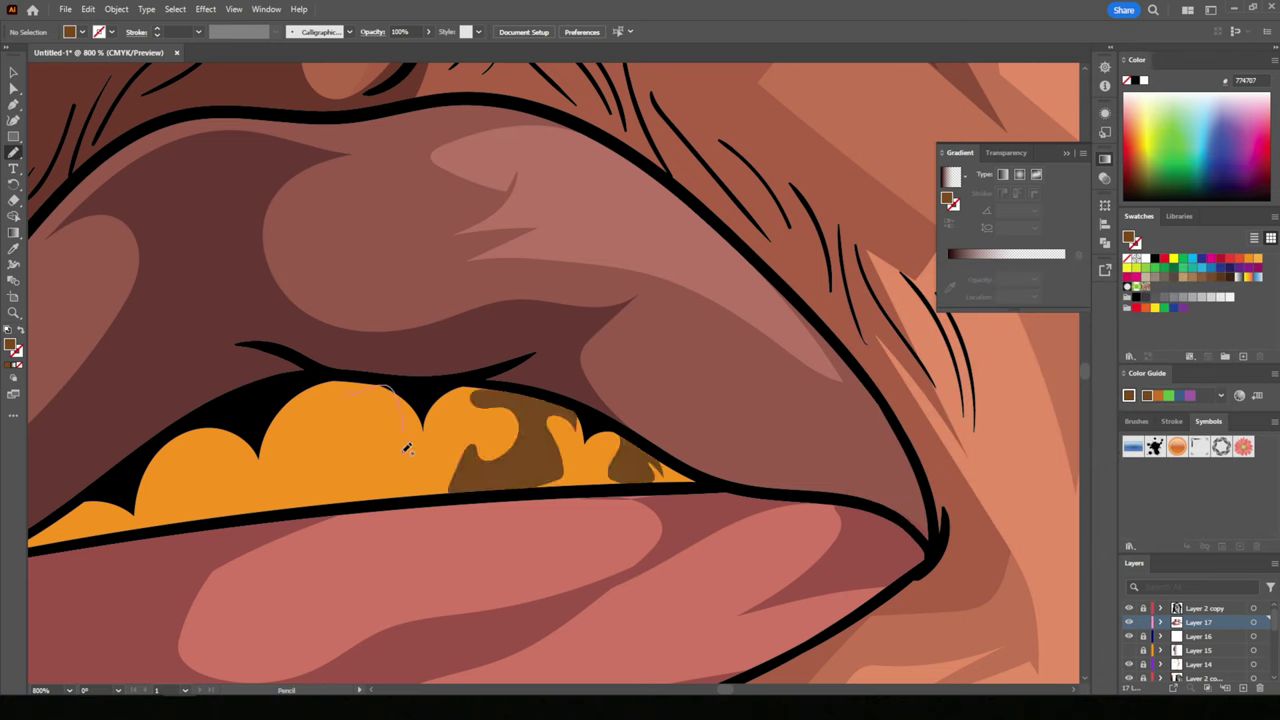
drag(344, 441, 300, 460)
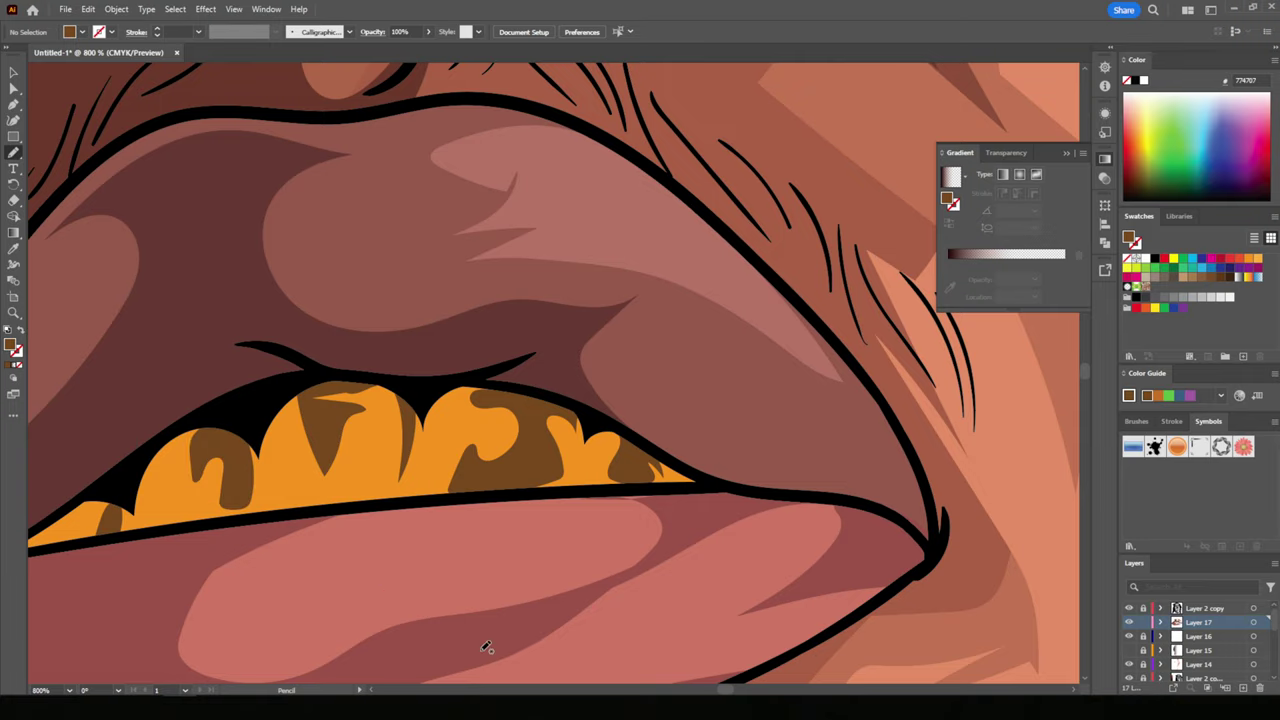
key(ctrl+1)
scroll(568, 380, up, 6)
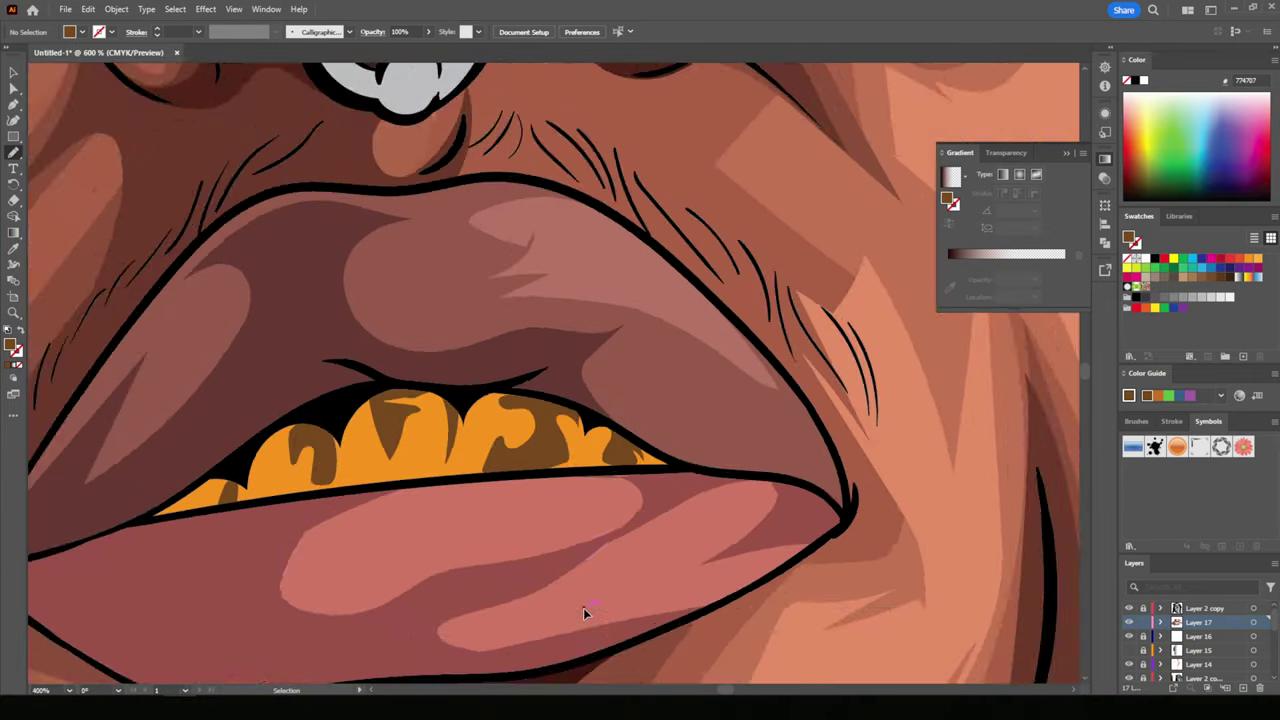
drag(432, 410, 459, 502)
drag(399, 411, 401, 413)
key(ctrl+0)
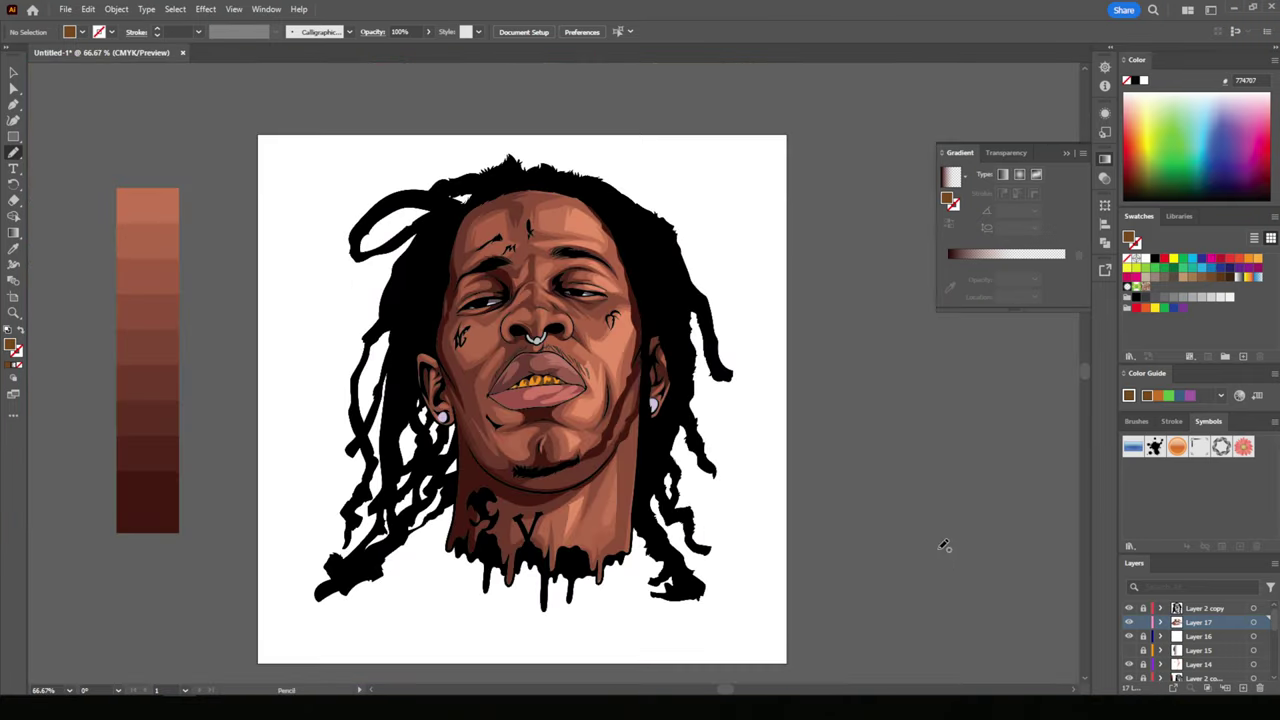
- On Layer 2 copy, select the hair artwork and switch to Draw Inside mode
click(1212, 608)
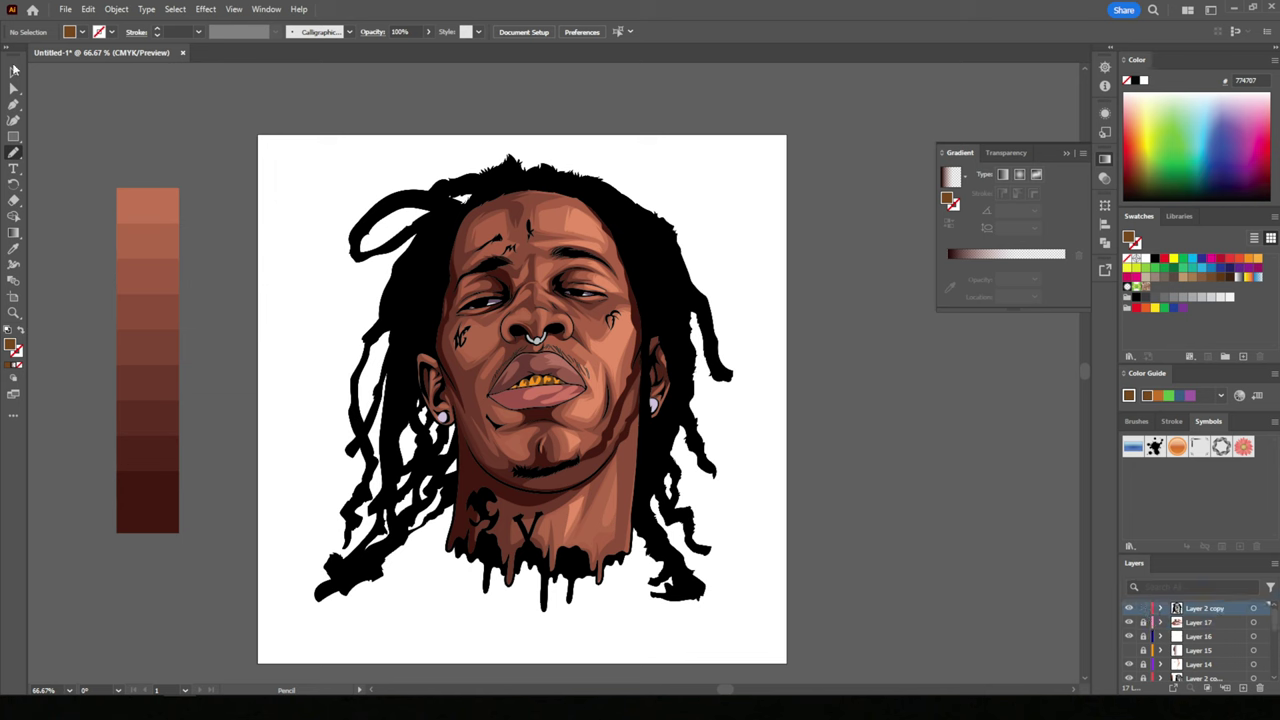
click(14, 88)
key(ctrl+a)
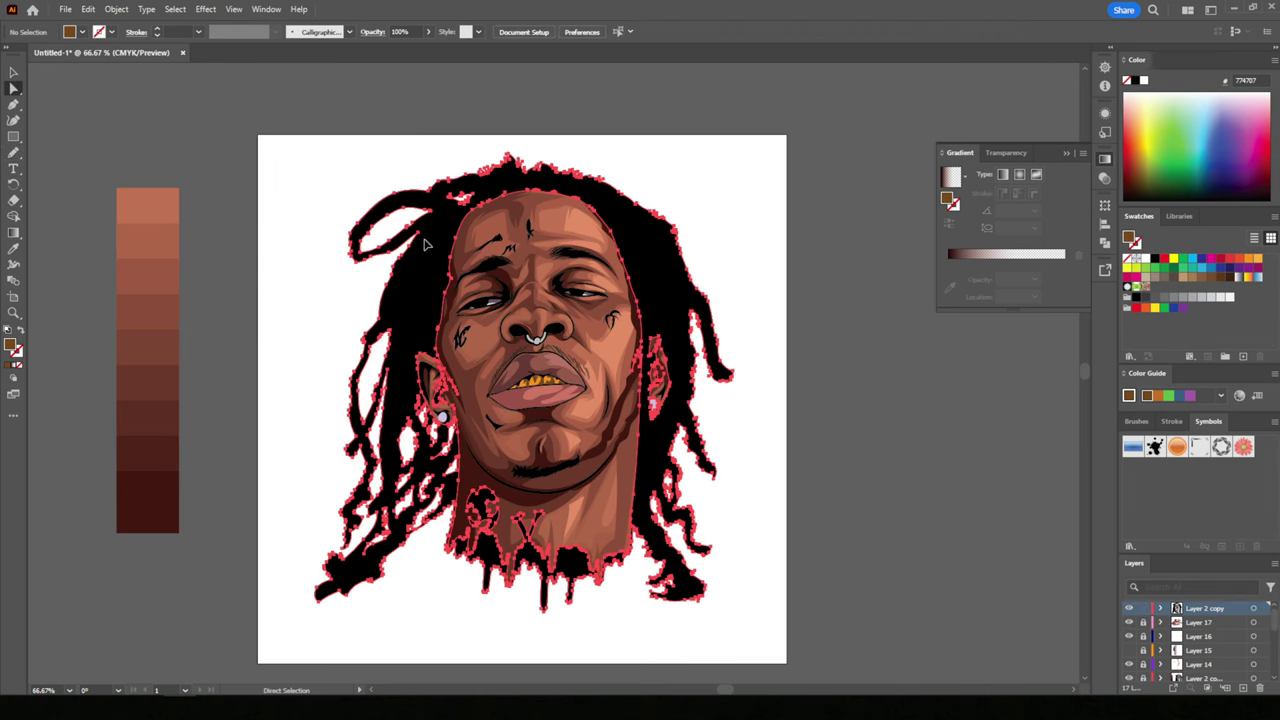
click(12, 393)
click(13, 391)
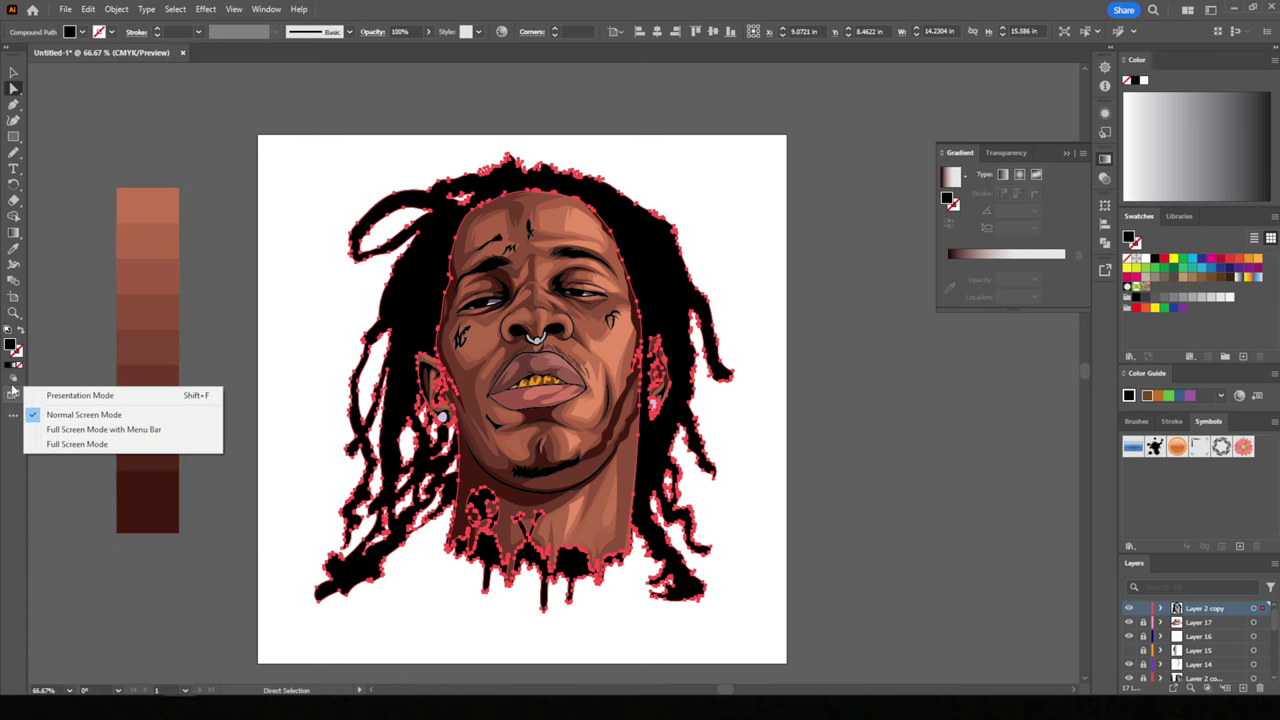
click(95, 409)
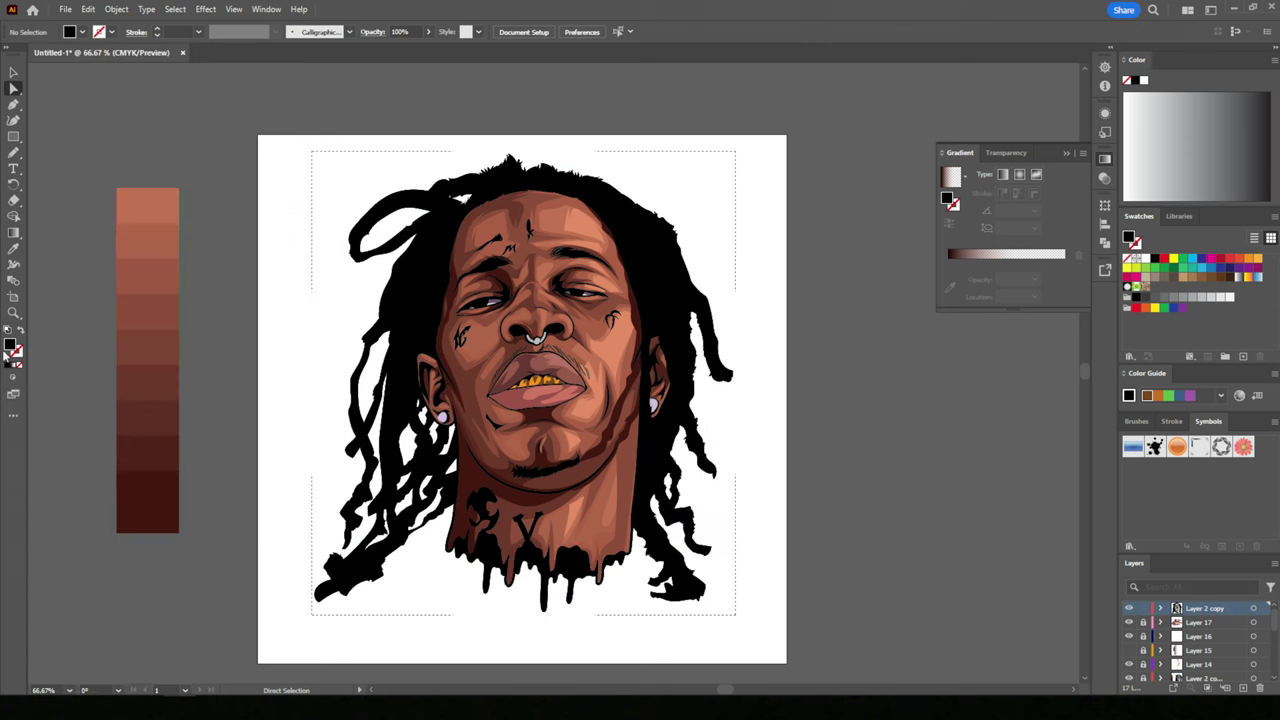
- Set the fill to dark brown 442A00 and draw a streak down the left dreadlocks
double_click(10, 347)
drag(1018, 444, 1033, 449)
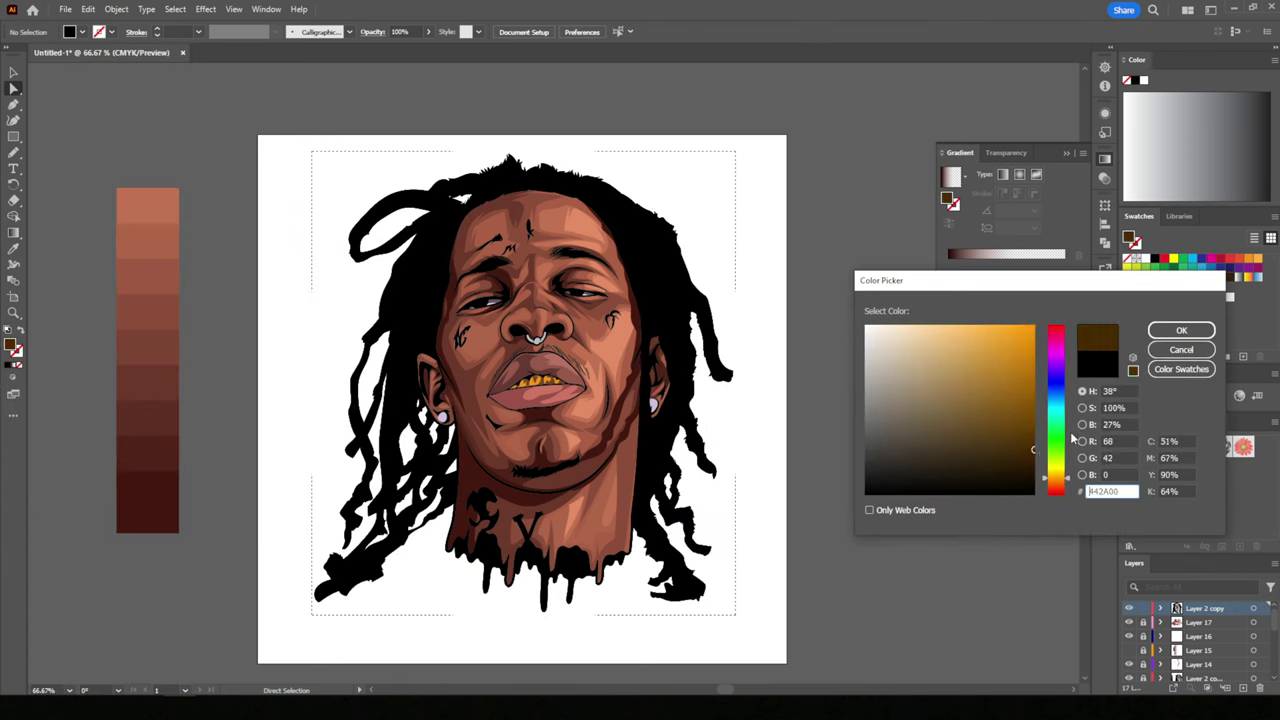
click(1181, 330)
key(n)
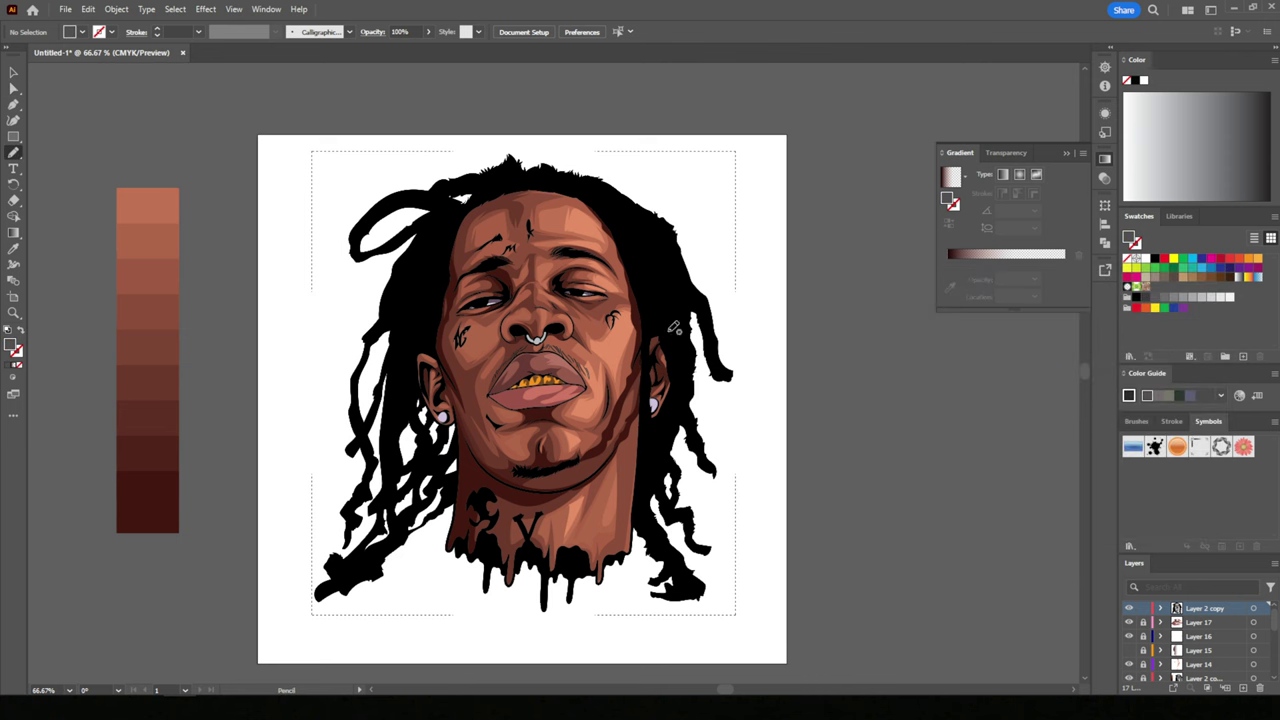
scroll(675, 328, up, 3)
scroll(675, 328, down, 1)
drag(375, 560, 440, 284)
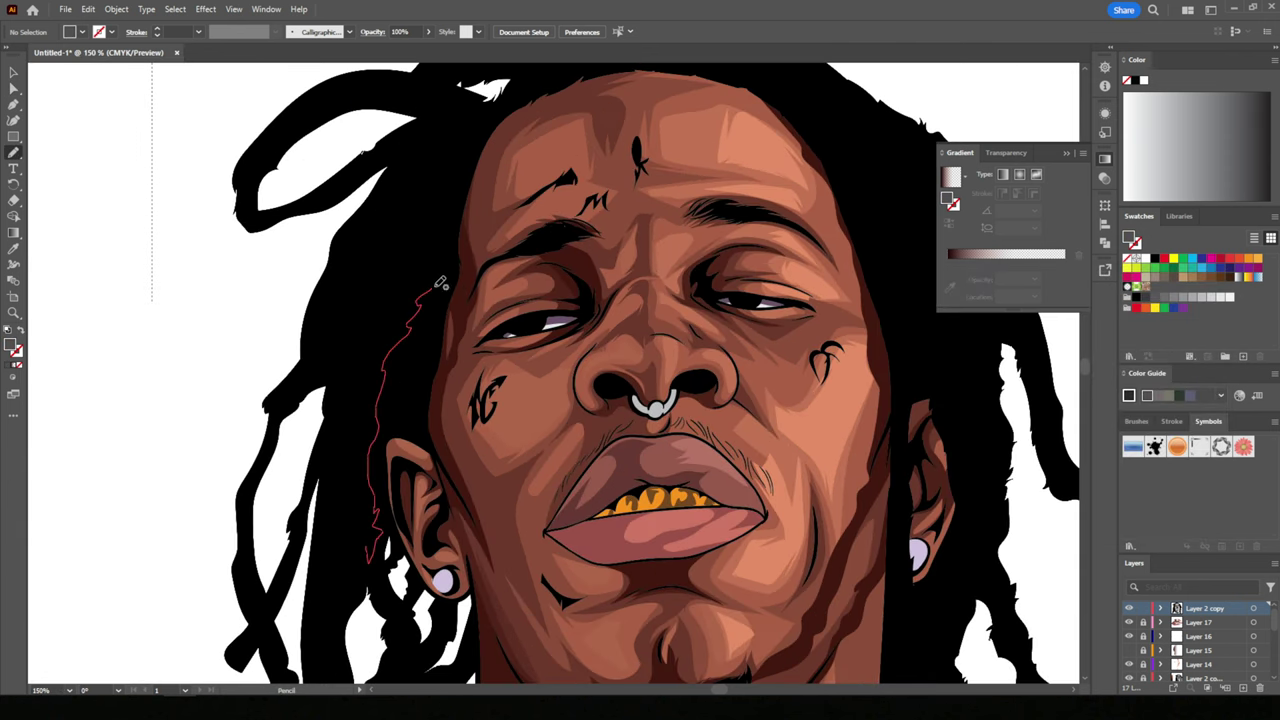
drag(487, 115, 375, 352)
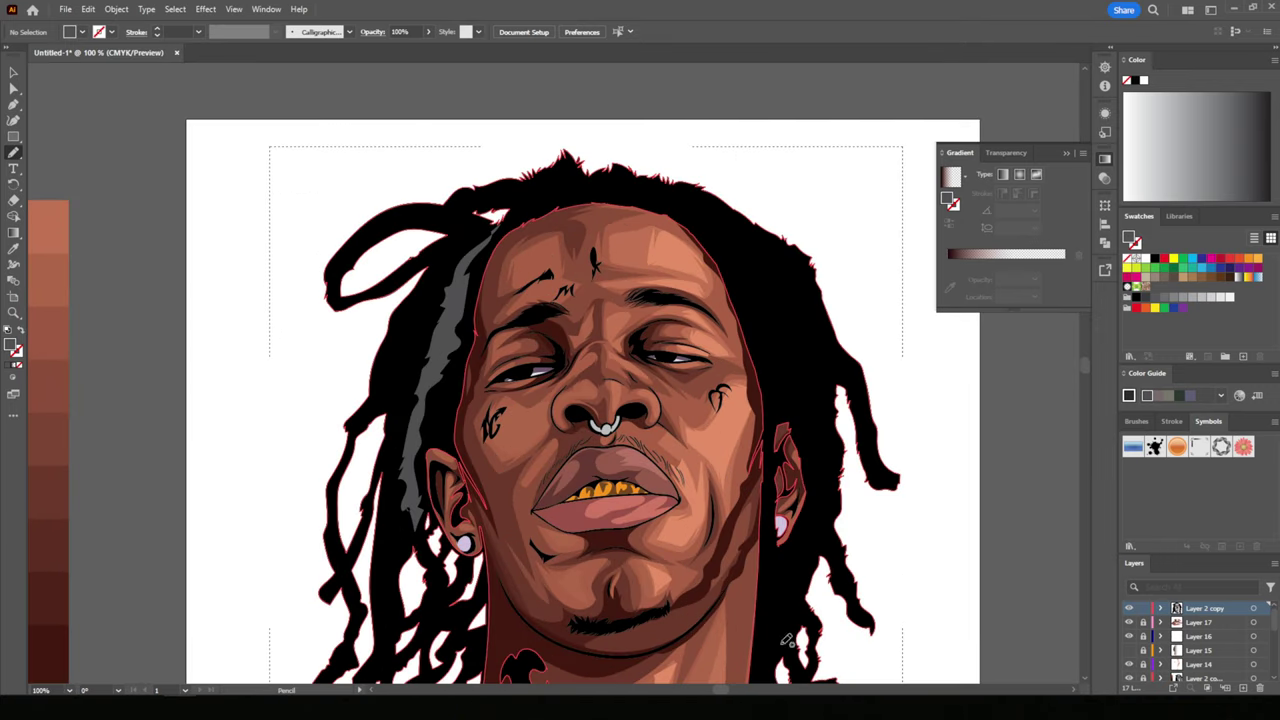
click(9, 333)
double_click(9, 343)
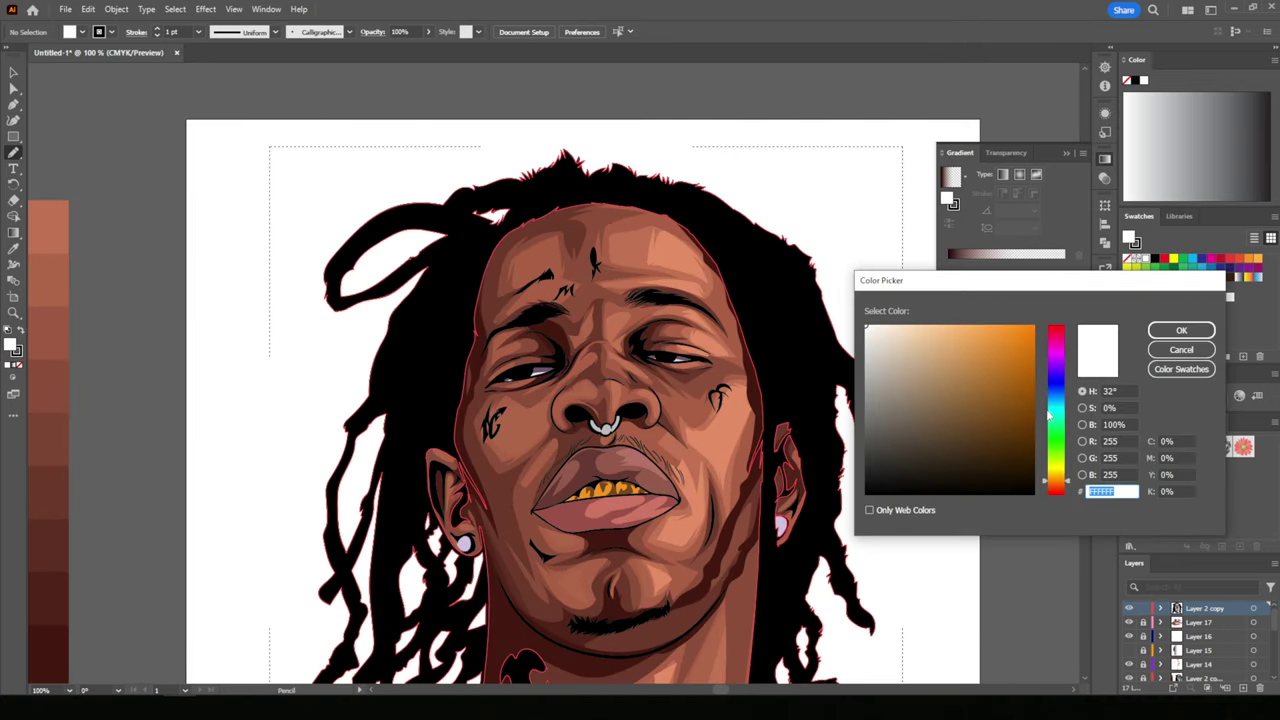
- Set the fill to orange AD6B15 and draw a golden highlight on the looping dreadlock
text(AD6B15)
click(1178, 331)
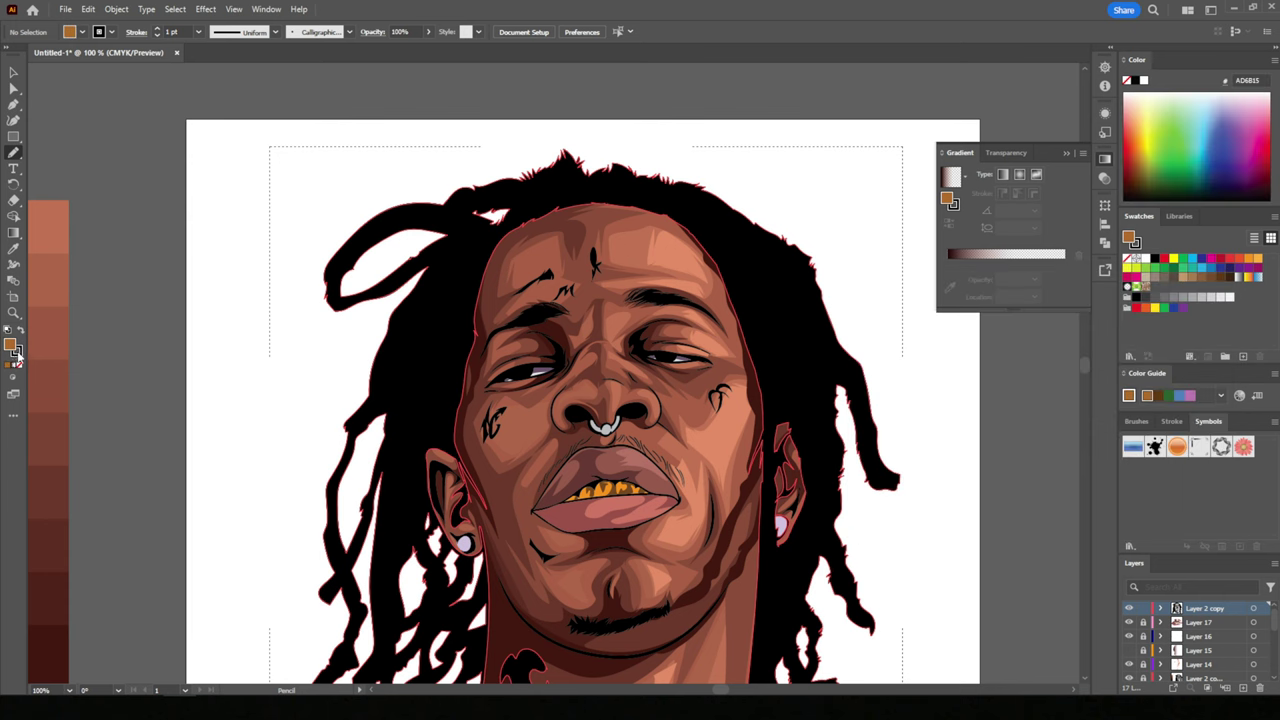
scroll(296, 512, up, 1)
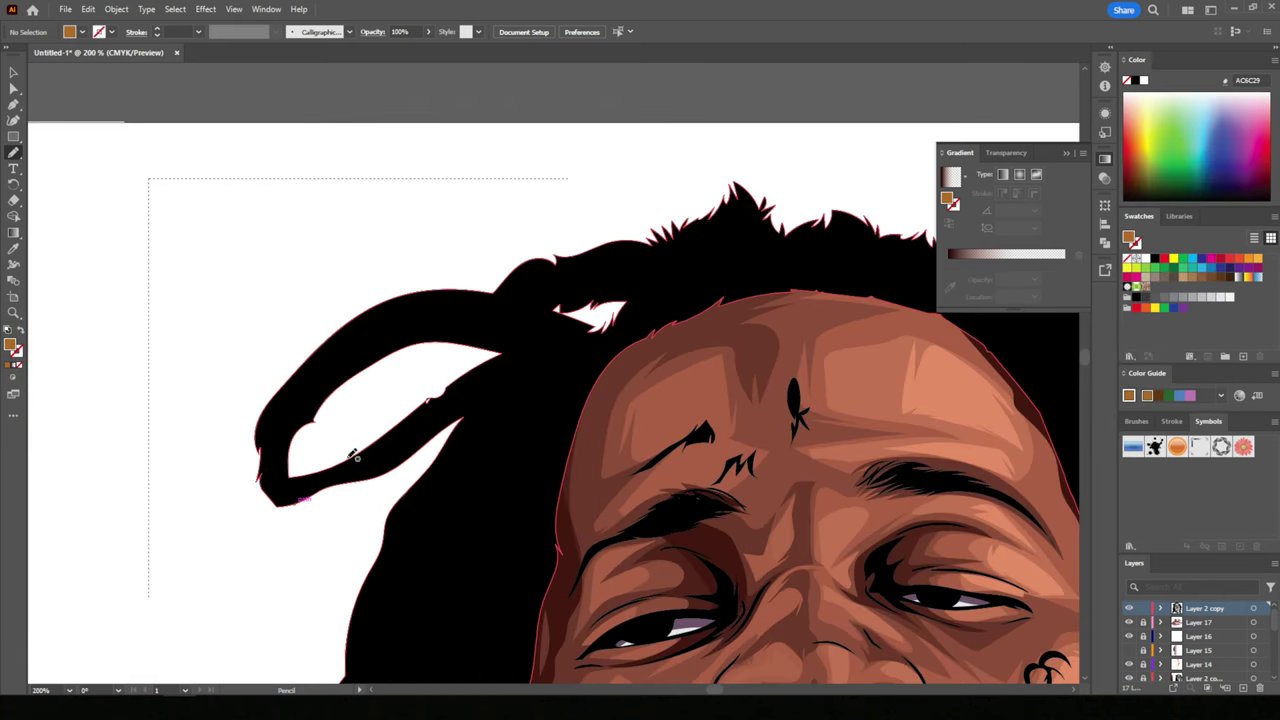
drag(232, 464, 283, 500)
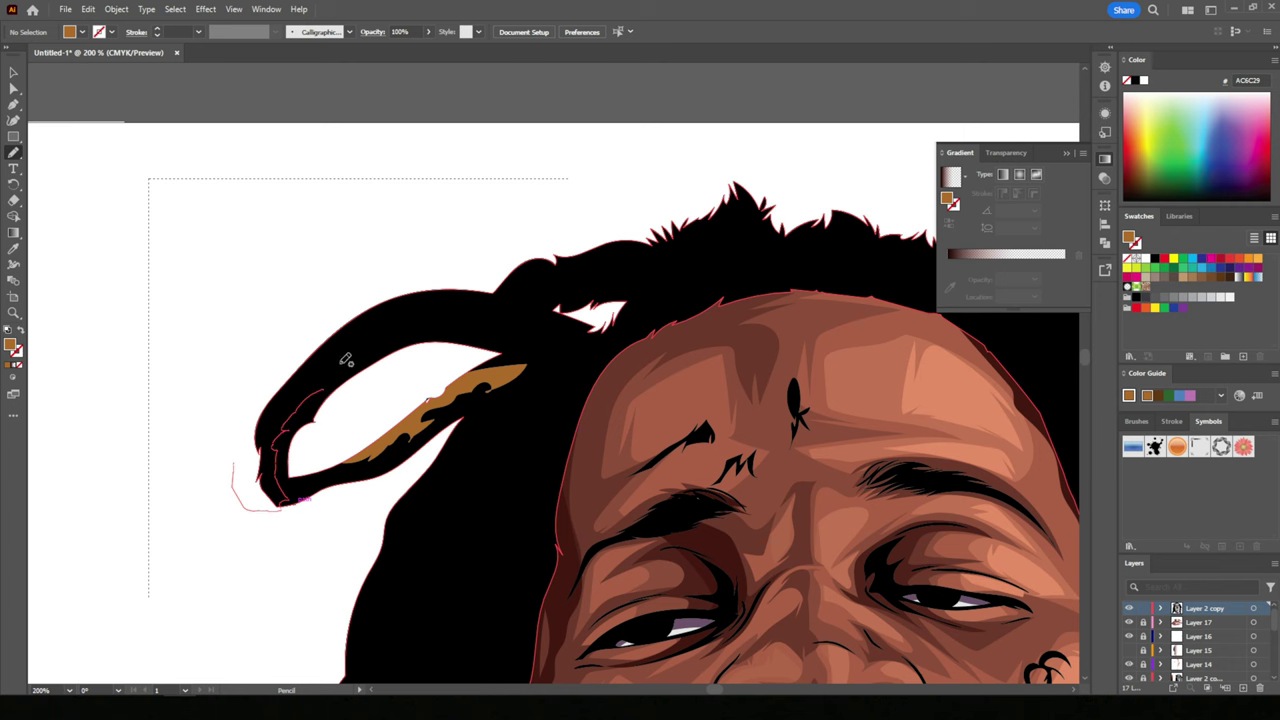
drag(563, 347, 560, 345)
key(ctrl+0)
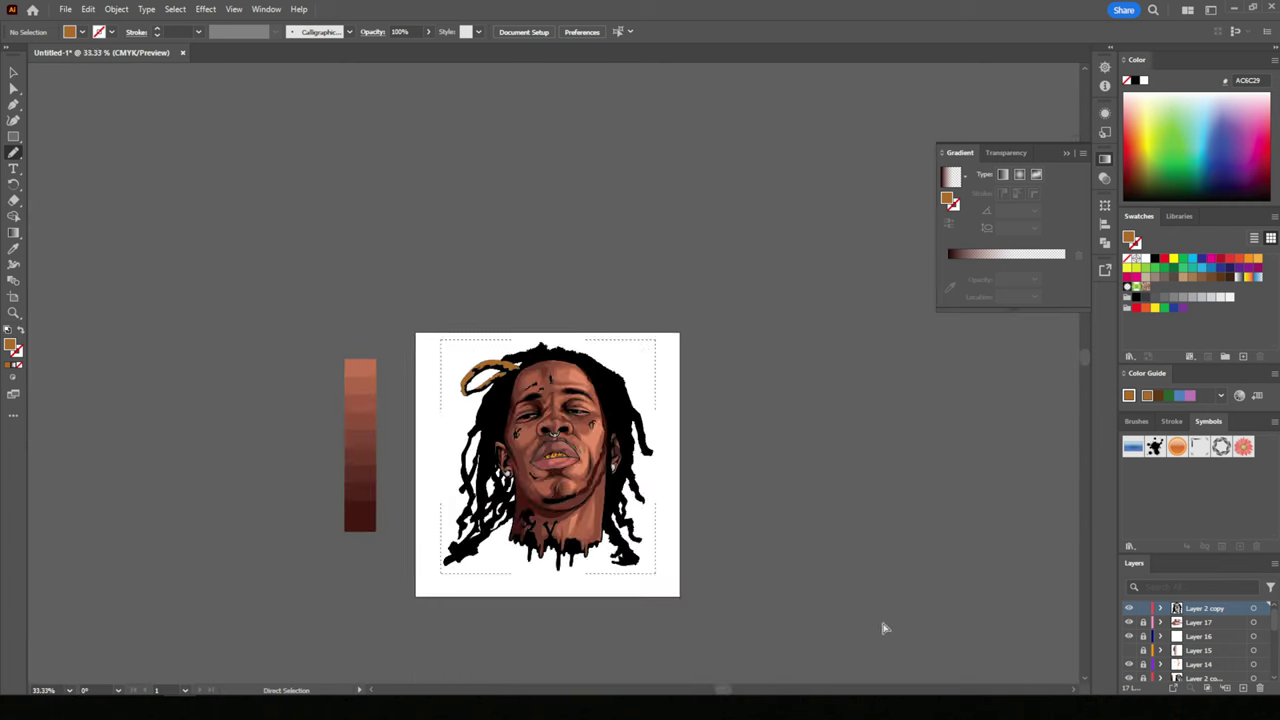
- Trace golden highlights along the top of the hair and down its left side
scroll(178, 285, up, 4)
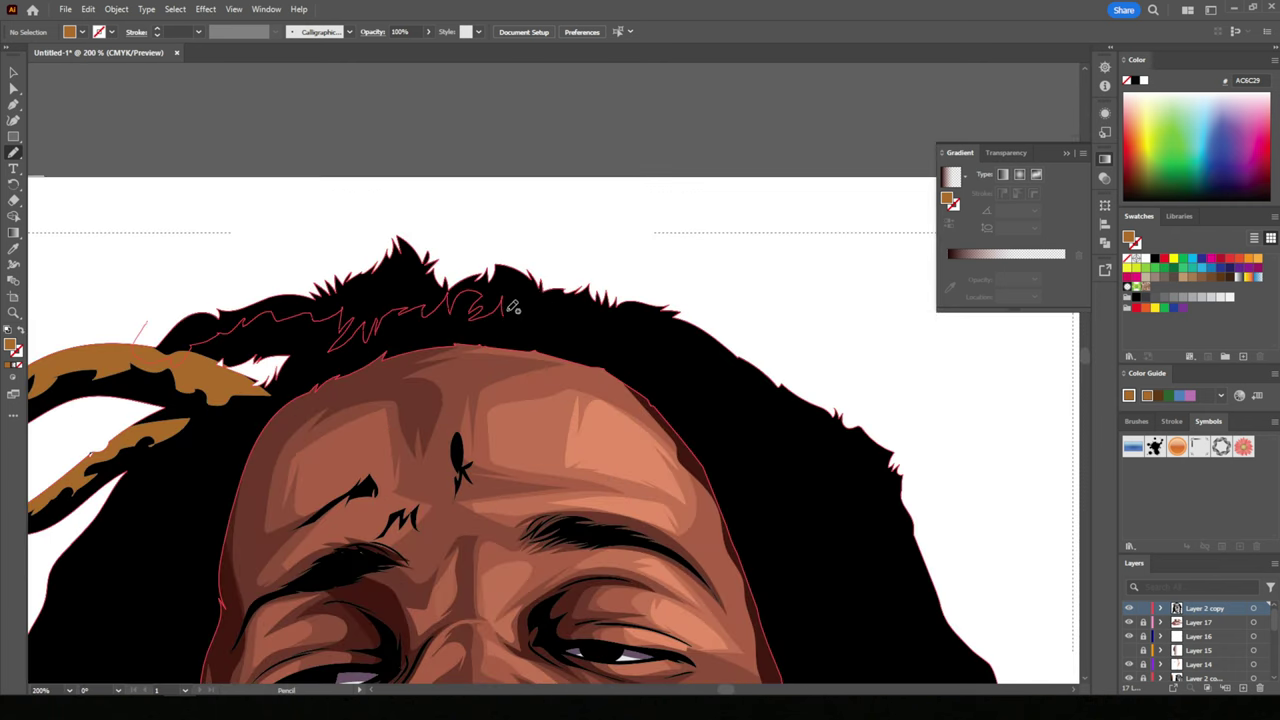
drag(792, 421, 240, 223)
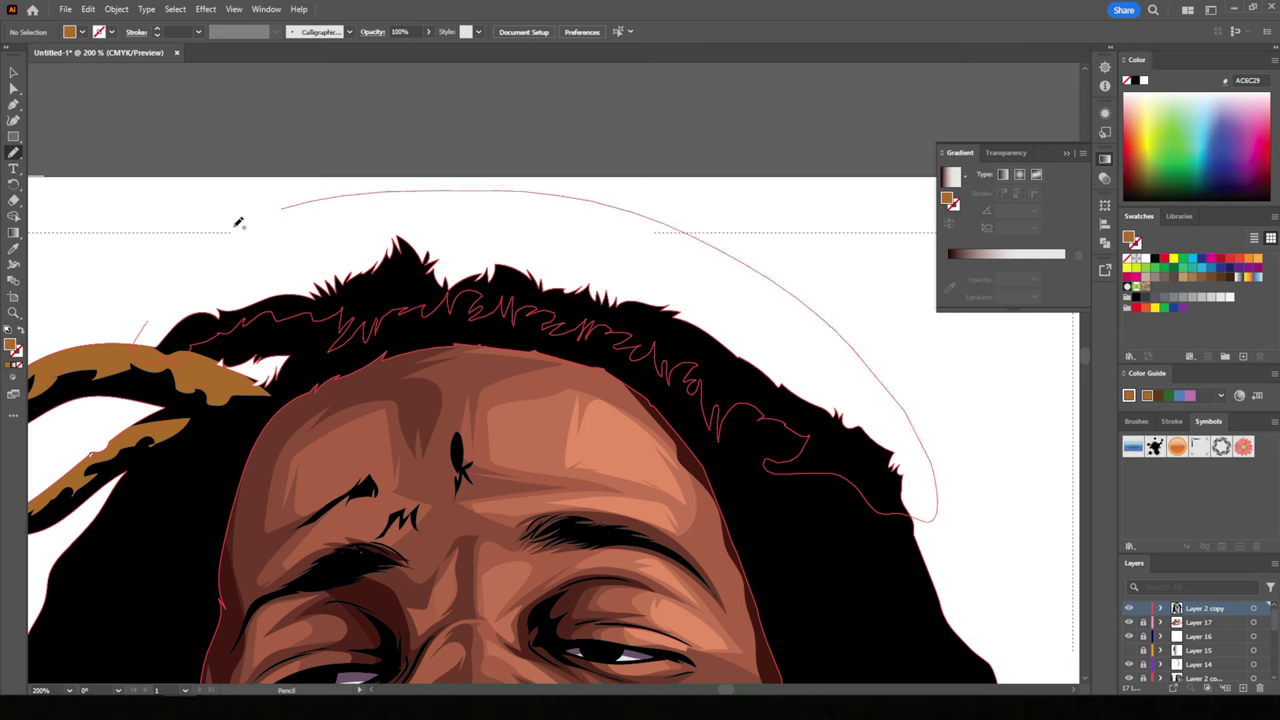
key(ctrl+0)
scroll(826, 608, down, 1)
scroll(820, 588, up, 3)
scroll(818, 582, down, 3)
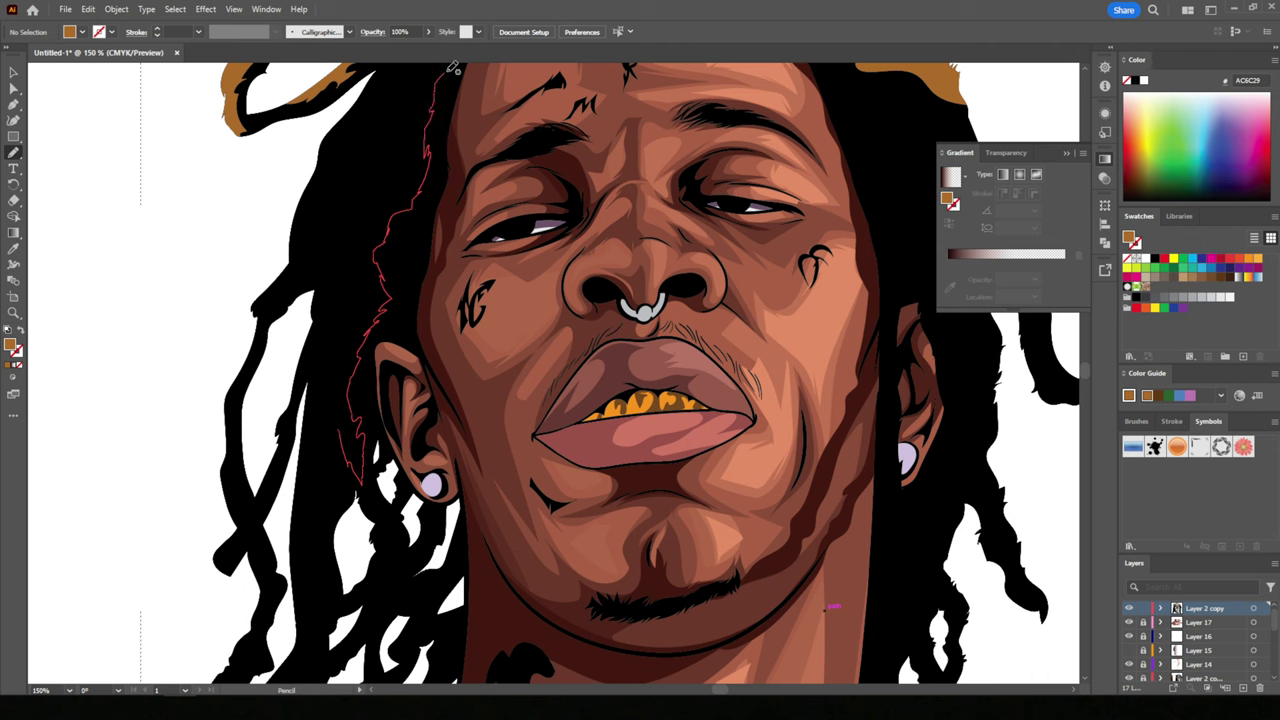
key(ctrl+0)
scroll(341, 389, up, 3)
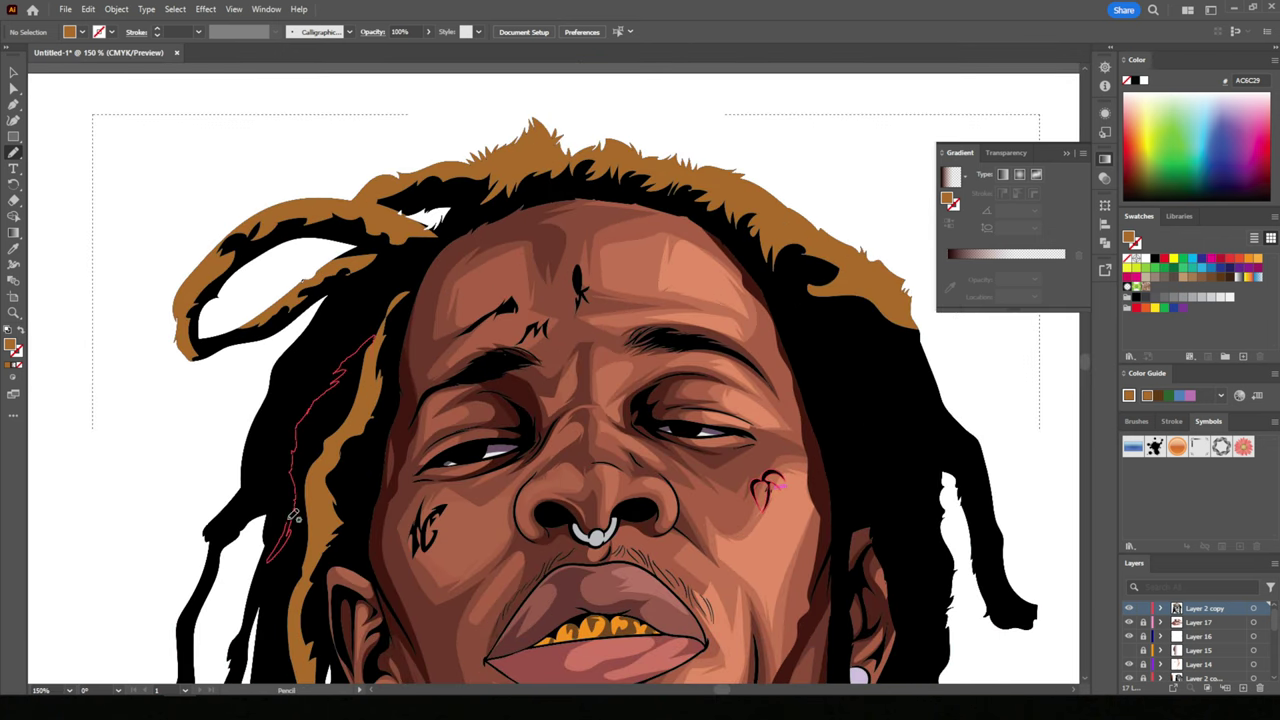
drag(412, 248, 405, 245)
- Pencil golden highlight shapes along the right-side dreadlocks
key(ctrl+0)
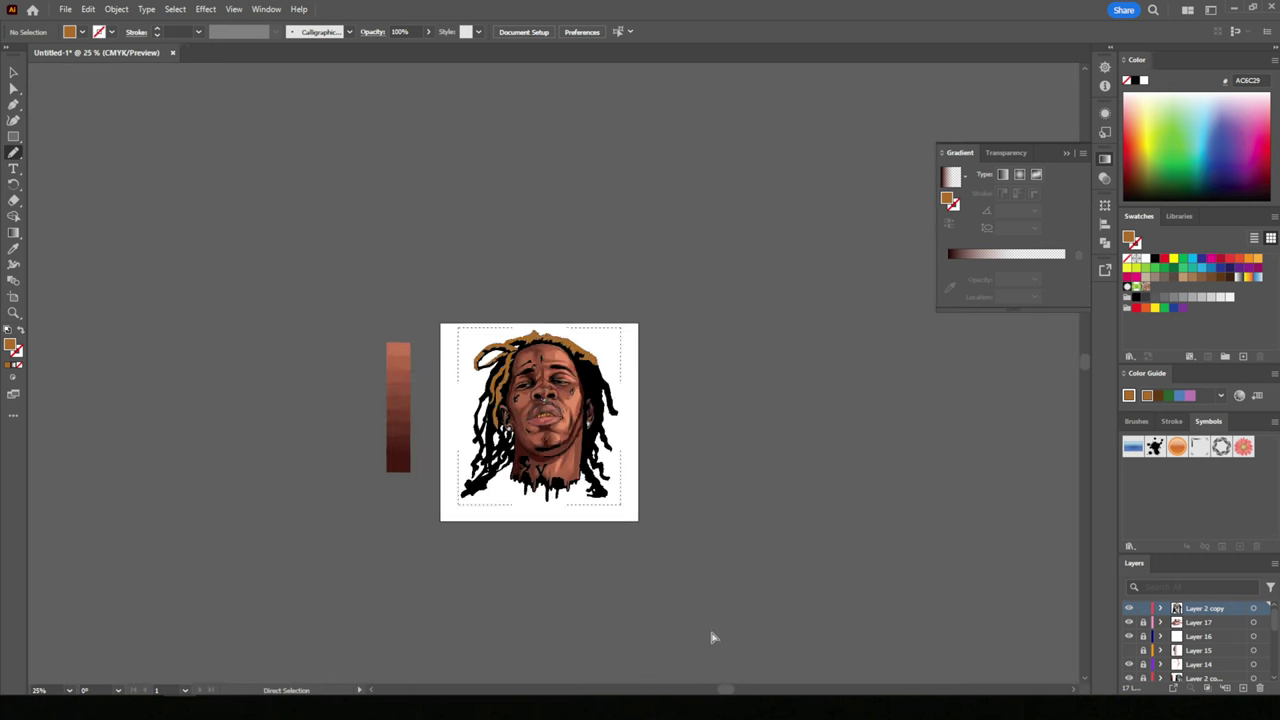
scroll(711, 634, up, 2)
scroll(690, 630, up, 1)
scroll(690, 623, up, 5)
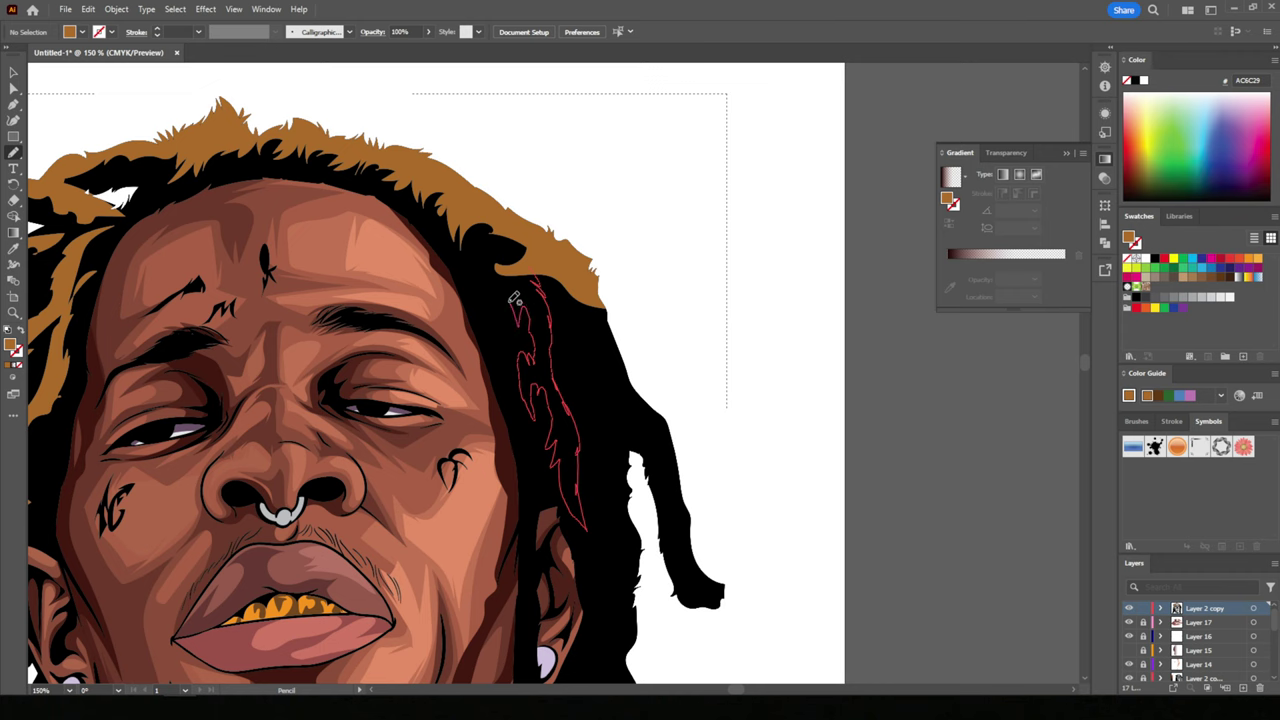
drag(493, 242, 490, 245)
key(ctrl+0)
scroll(709, 537, up, 3)
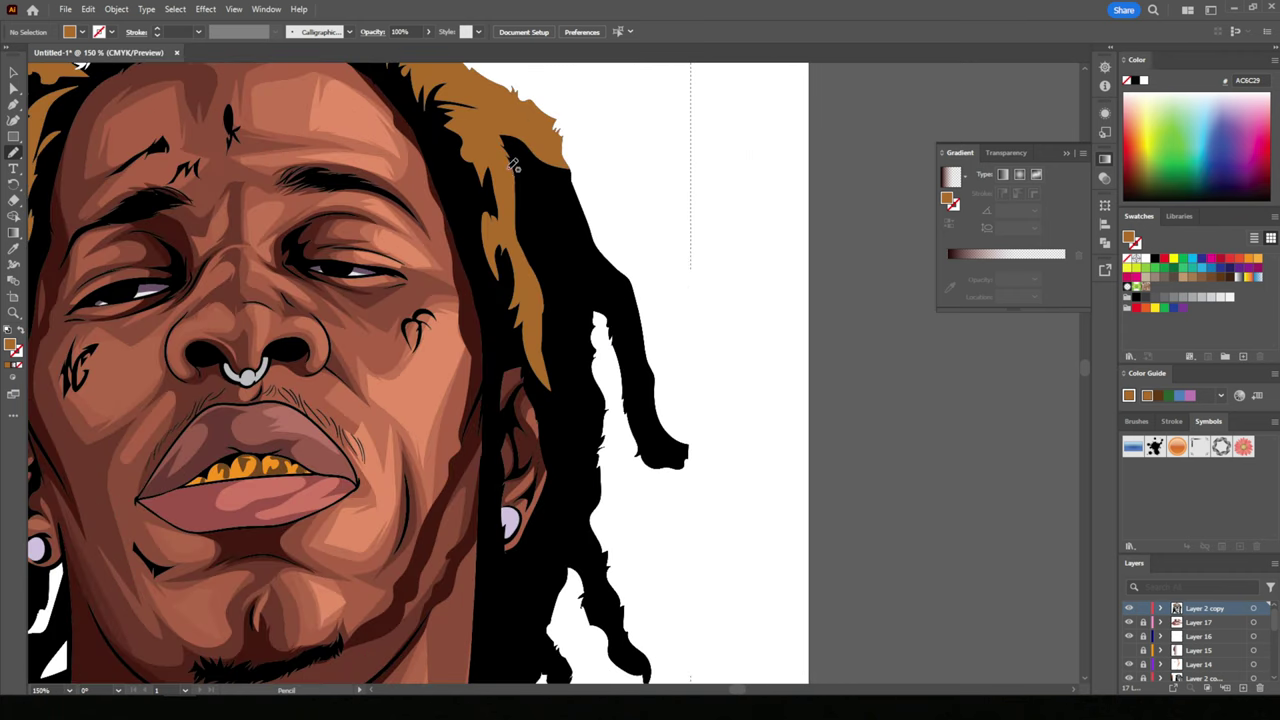
drag(668, 440, 668, 442)
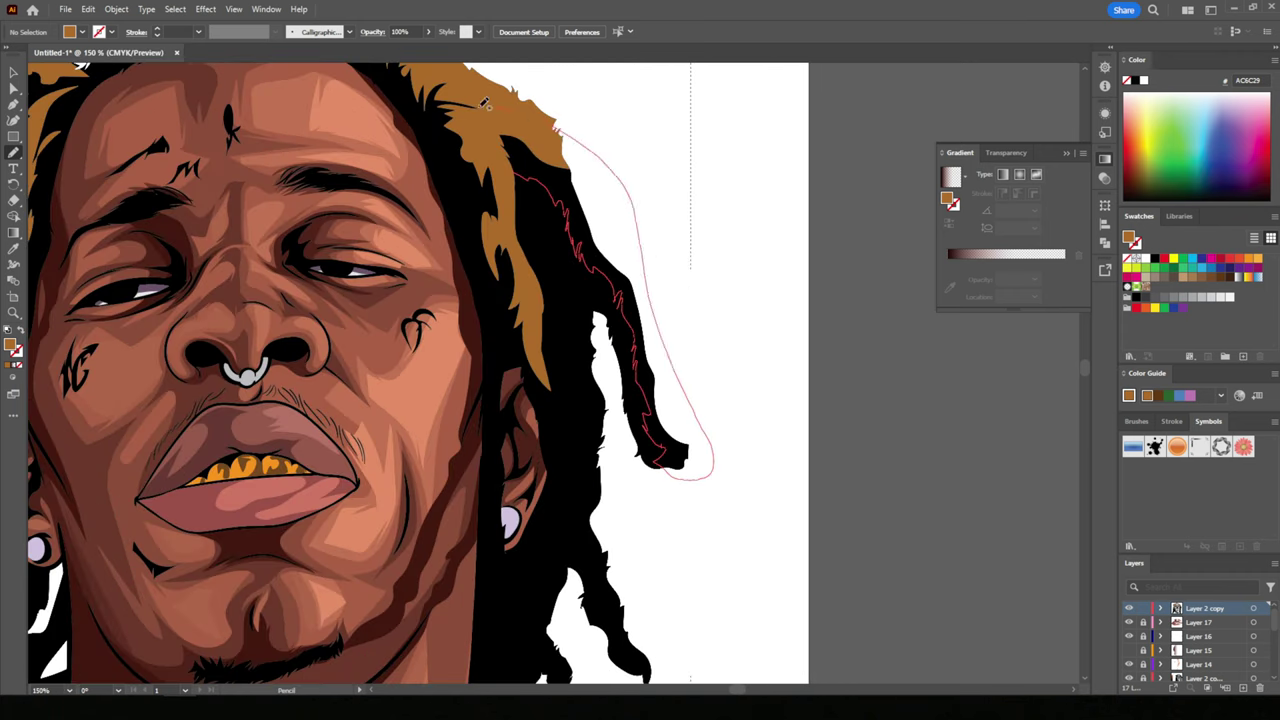
key(ctrl+0)
scroll(677, 651, up, 3)
scroll(740, 460, up, 2)
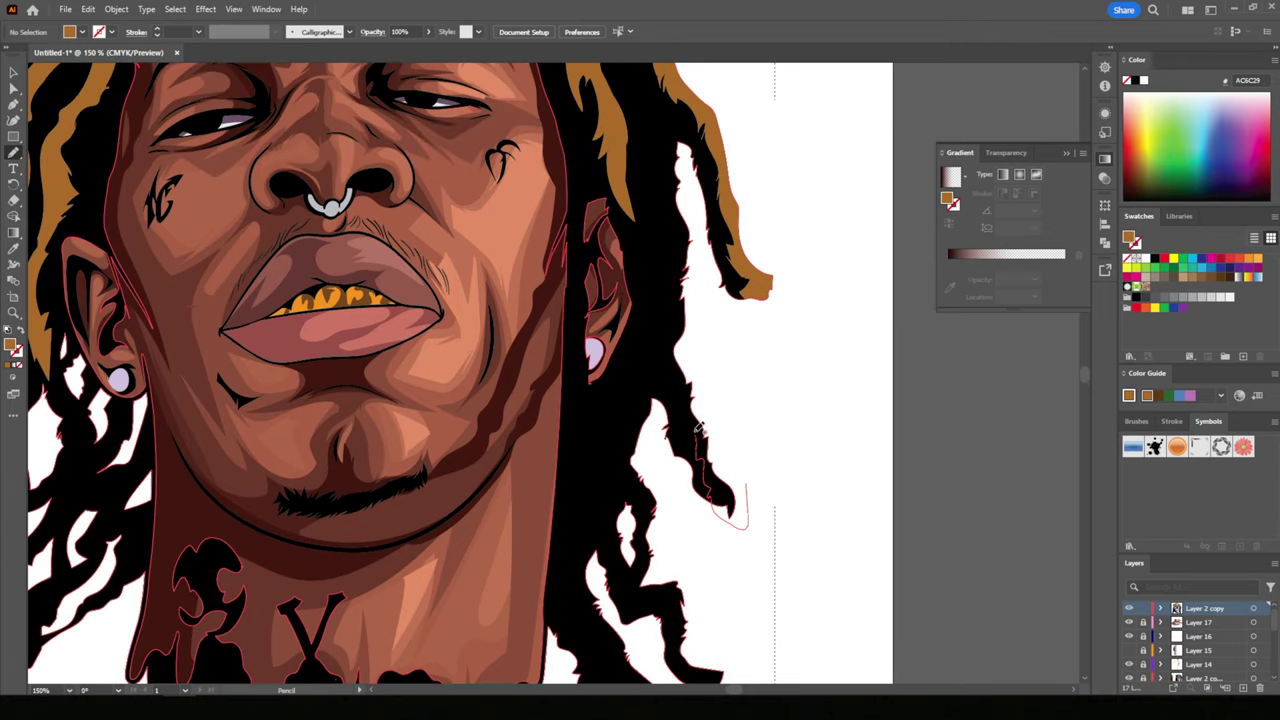
- Add golden highlights to the lower right dreadlocks and the left dreadlocks
drag(641, 93, 641, 96)
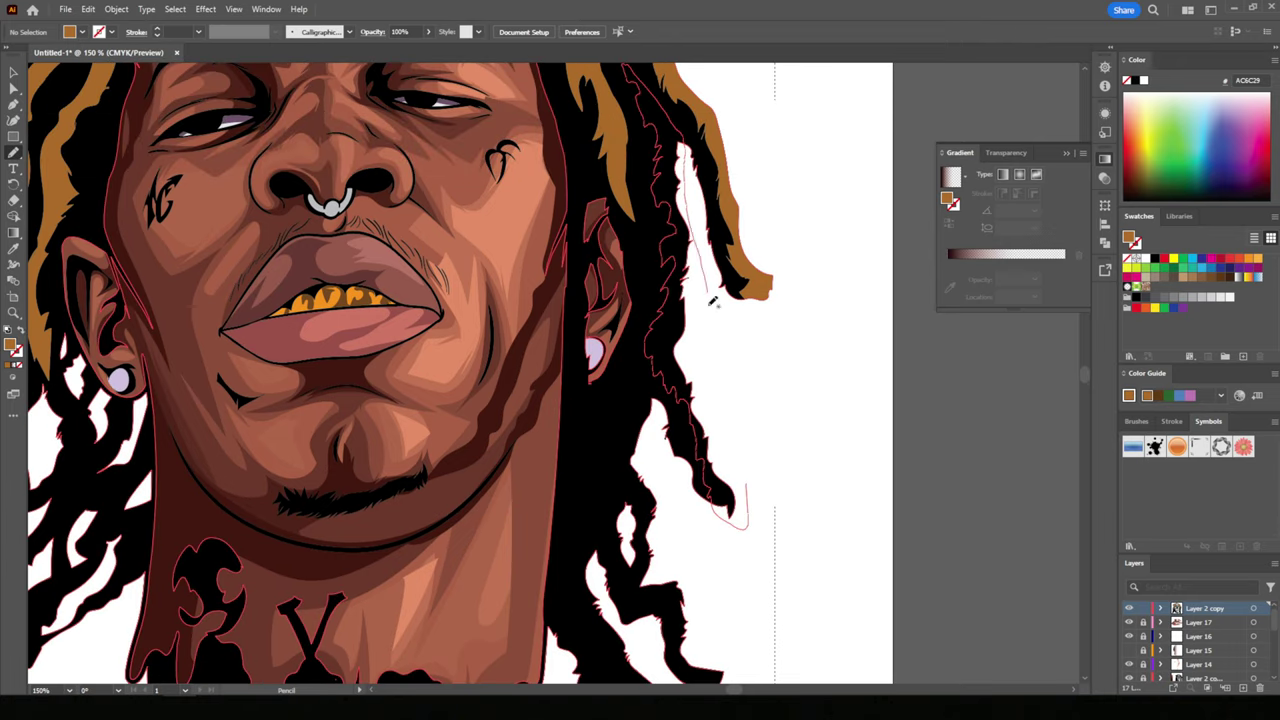
key(ctrl+0)
scroll(751, 571, up, 3)
scroll(284, 574, down, 1)
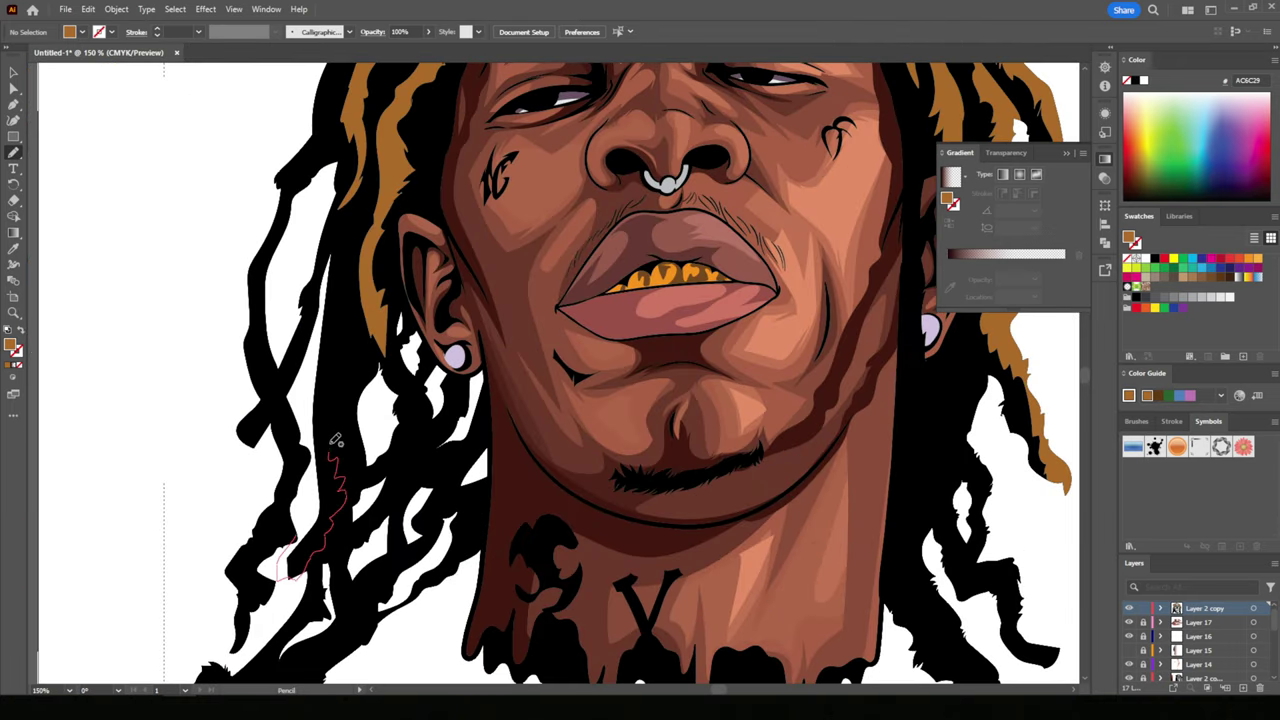
drag(332, 296, 317, 308)
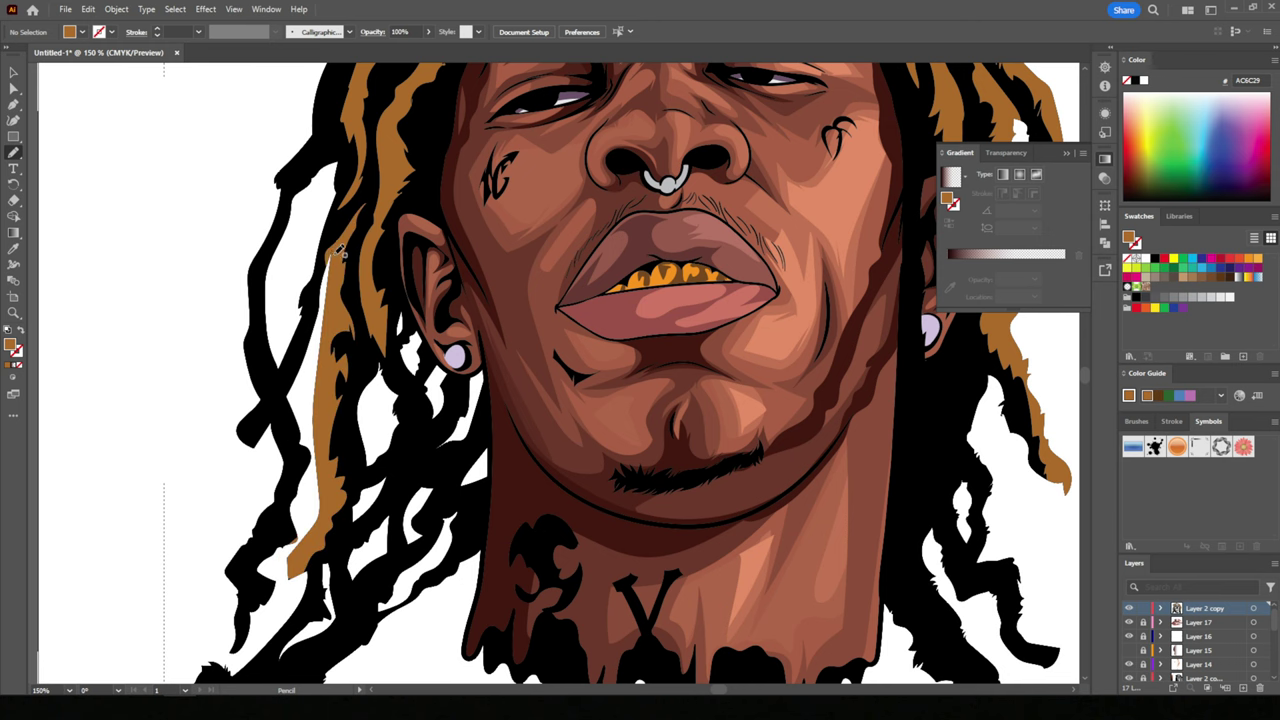
drag(322, 200, 320, 203)
key(ctrl+0)
scroll(620, 300, up, 3)
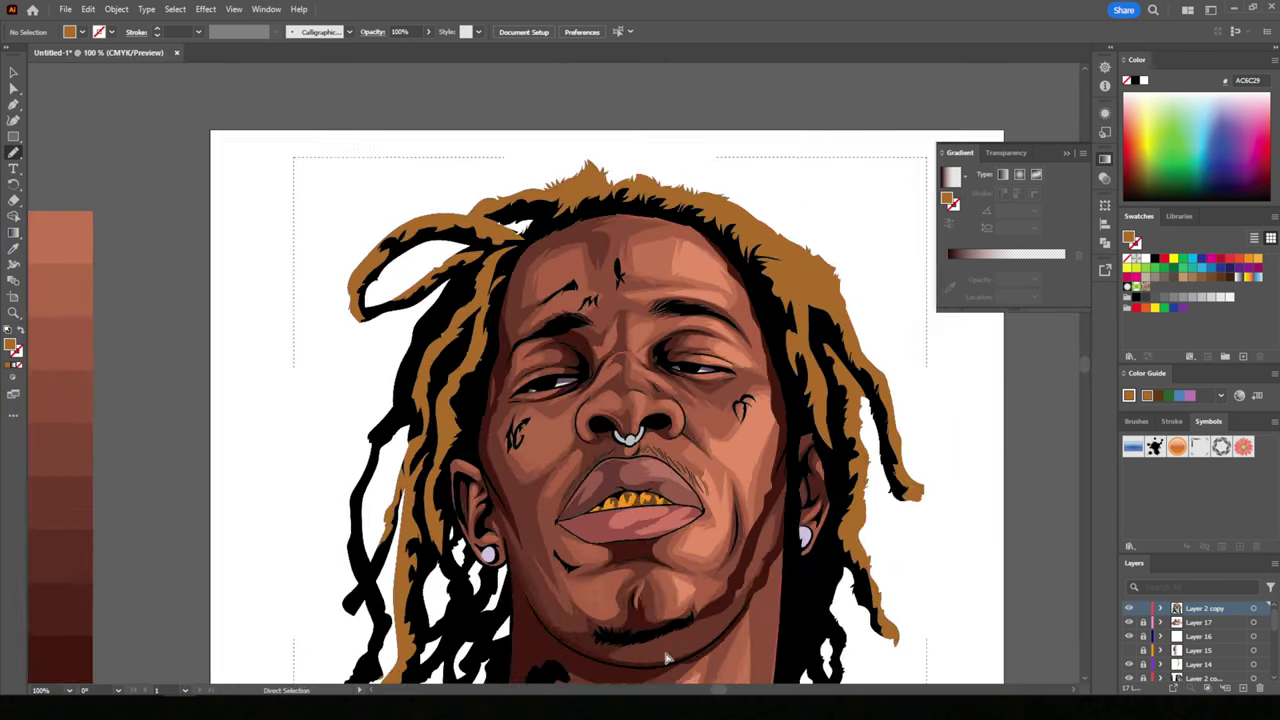
scroll(620, 400, up, 1)
drag(282, 394, 278, 470)
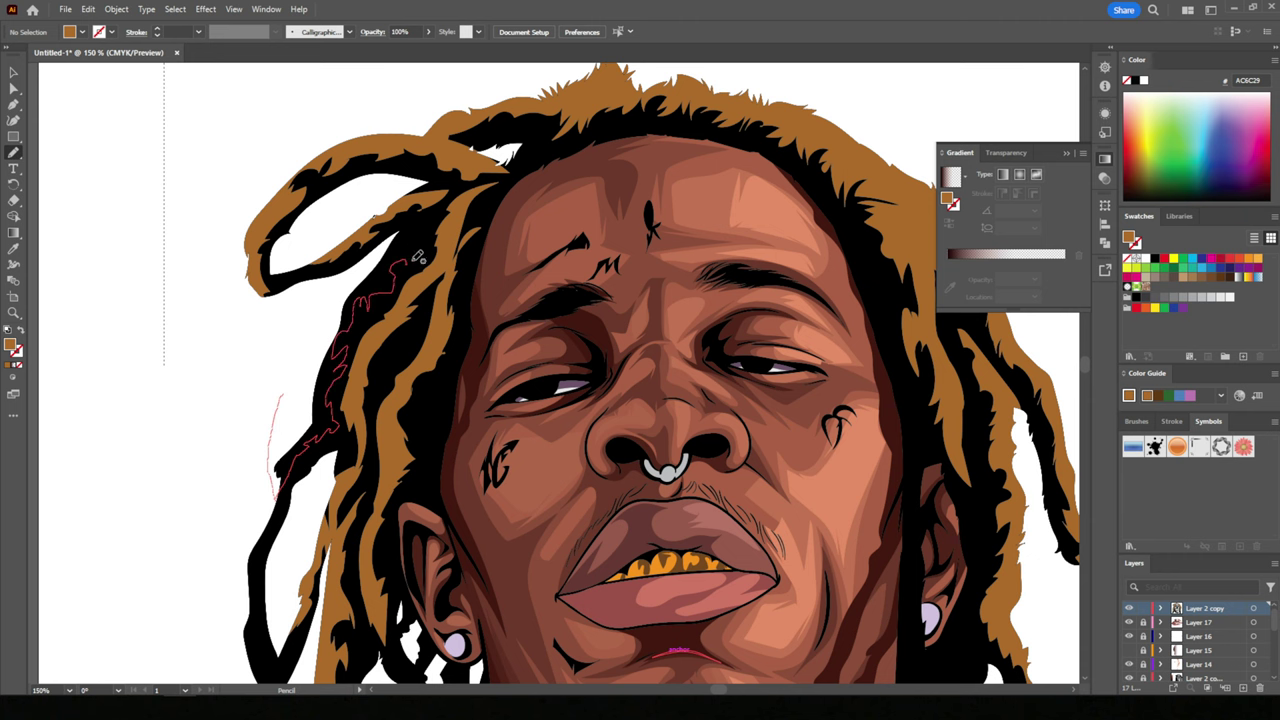
drag(418, 258, 420, 256)
- Add more golden highlights to the lower right and lower left hair
key(ctrl+0)
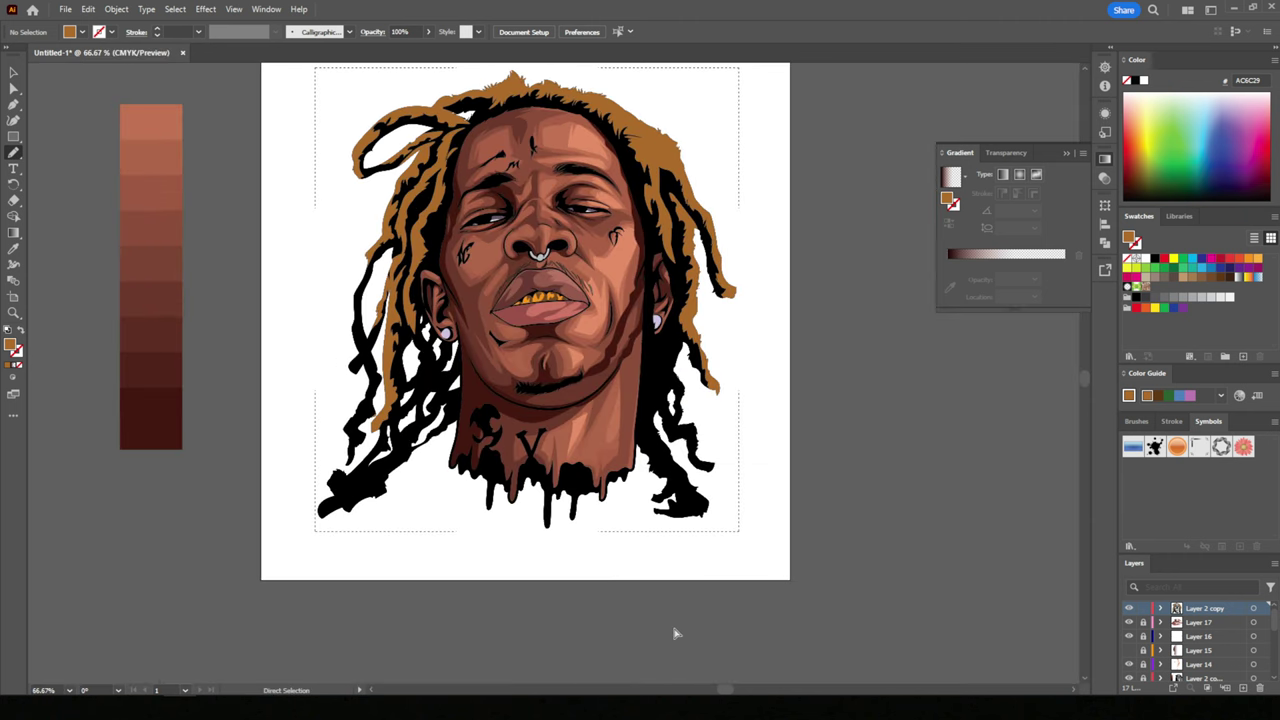
scroll(675, 633, up, 3)
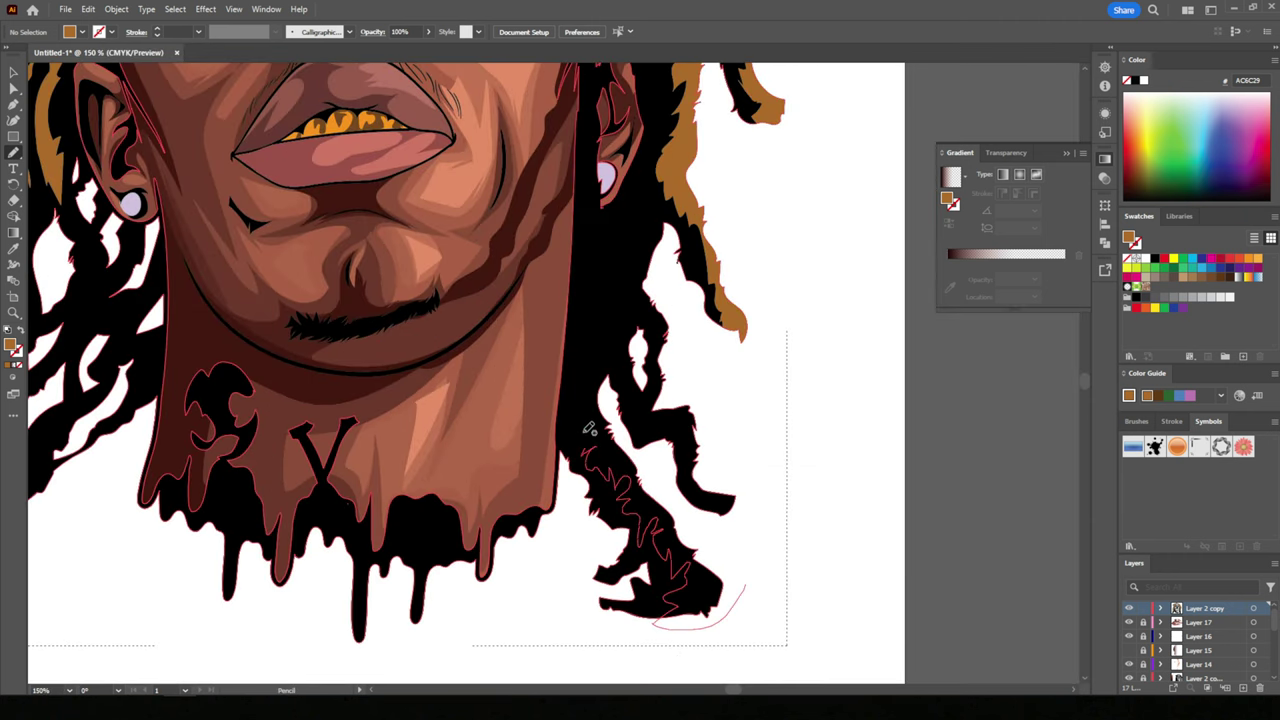
drag(603, 393, 591, 365)
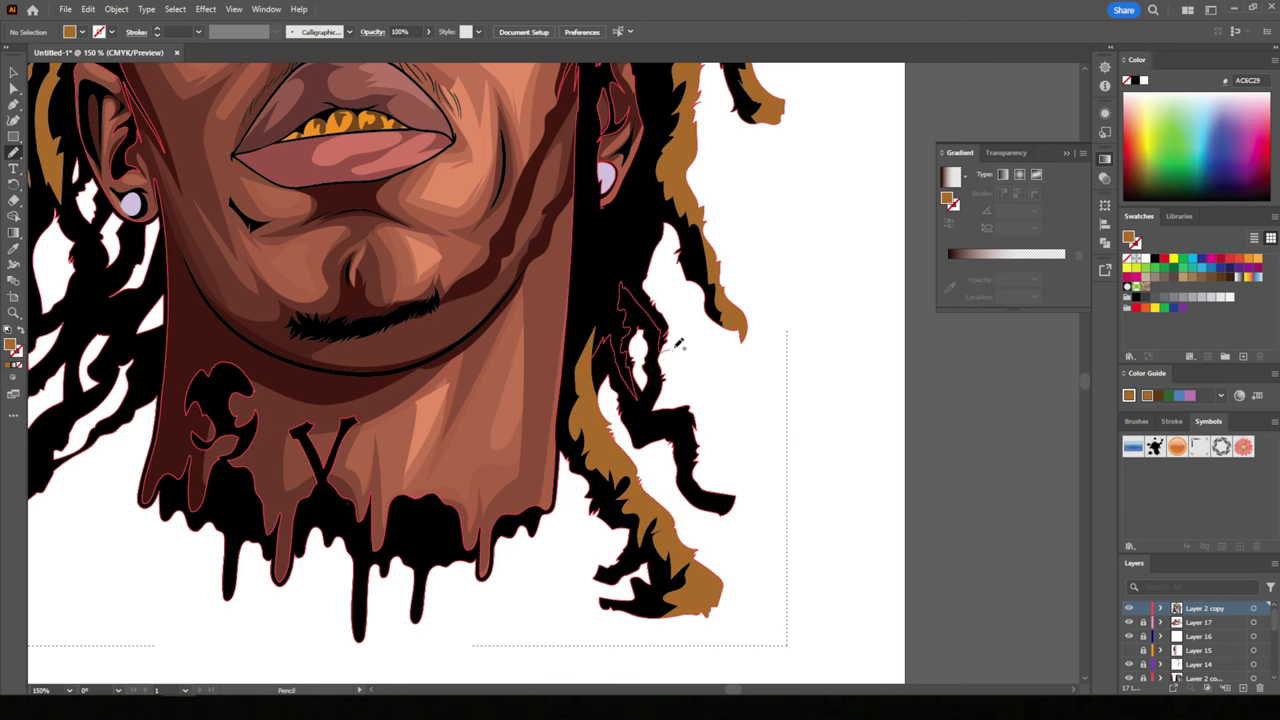
drag(623, 265, 571, 443)
key(ctrl+0)
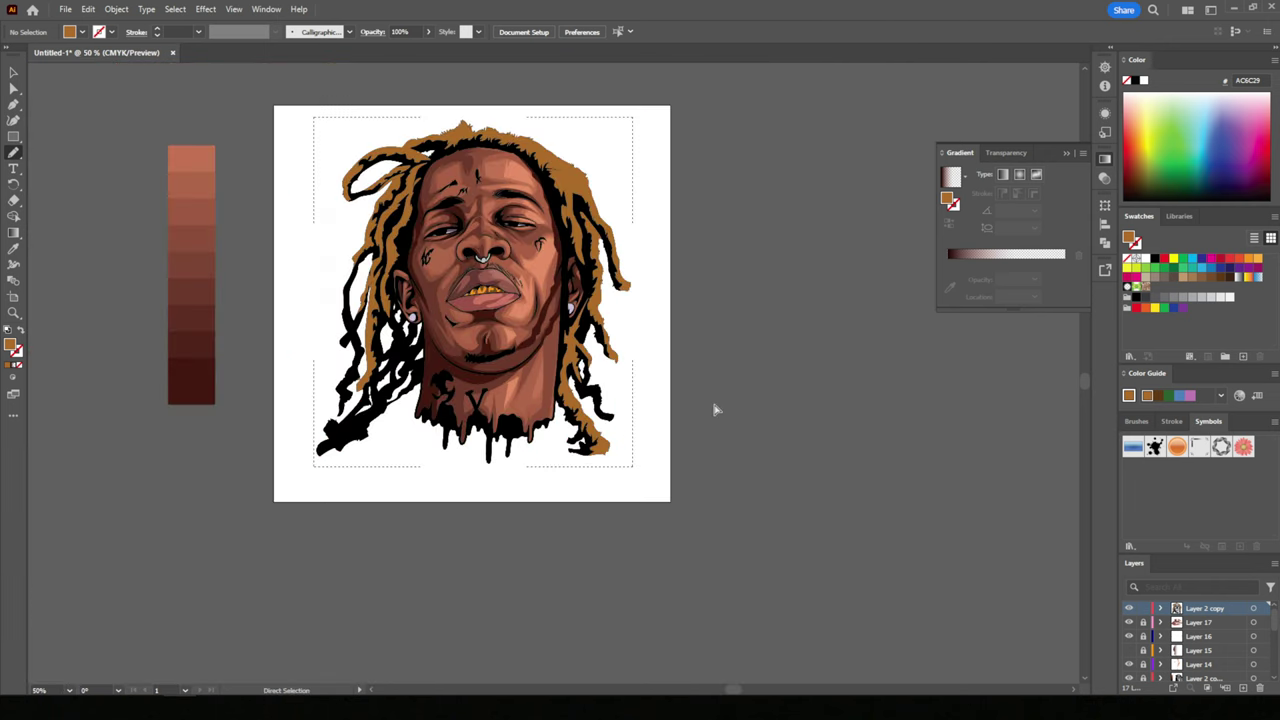
scroll(714, 409, up, 4)
drag(537, 150, 534, 145)
key(ctrl+0)
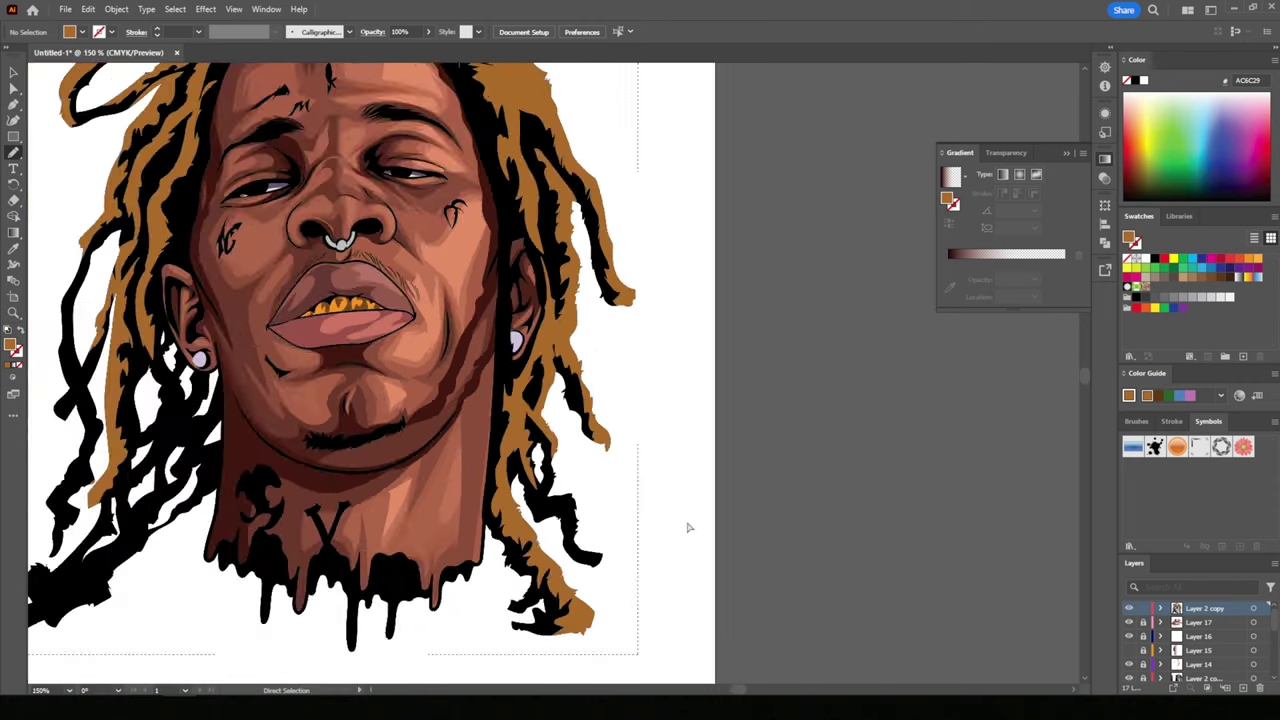
key(ctrl+1)
drag(228, 593, 180, 543)
scroll(180, 543, up, 3)
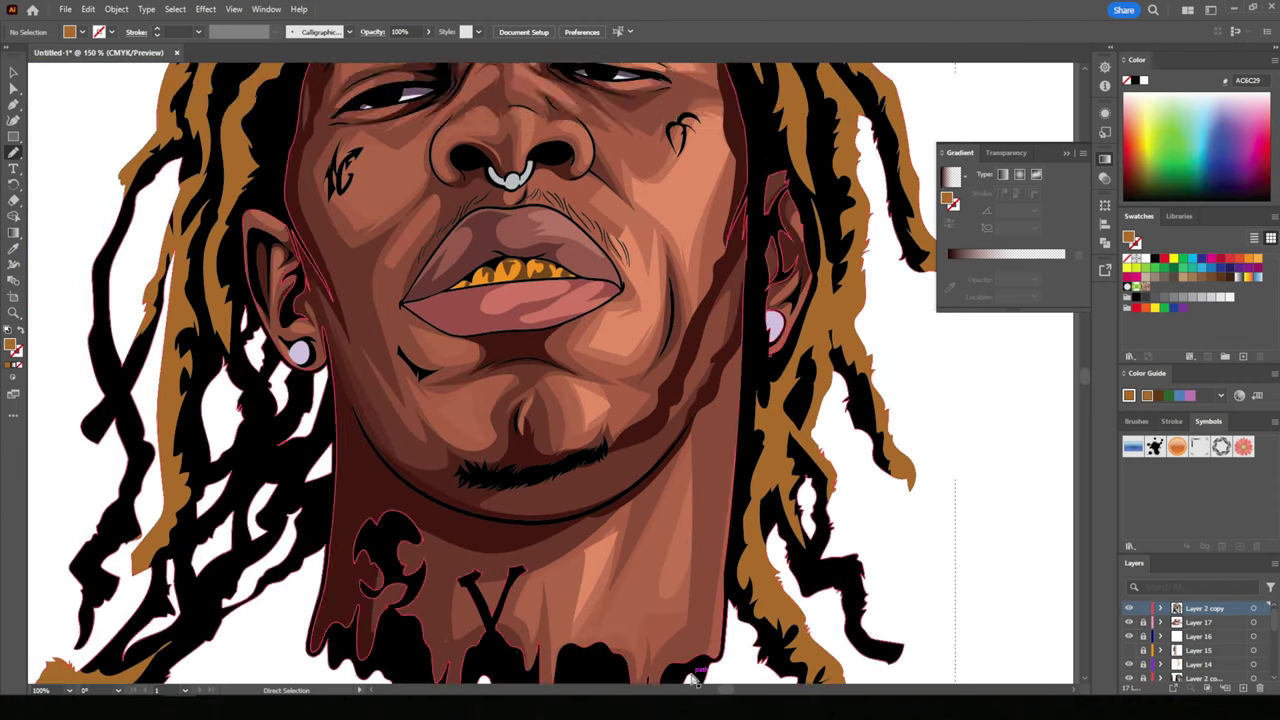
scroll(186, 537, down, 2)
- Switch the drawing mode back to Normal and create a new Layer 18
key(ctrl+1)
key(ctrl+minus)
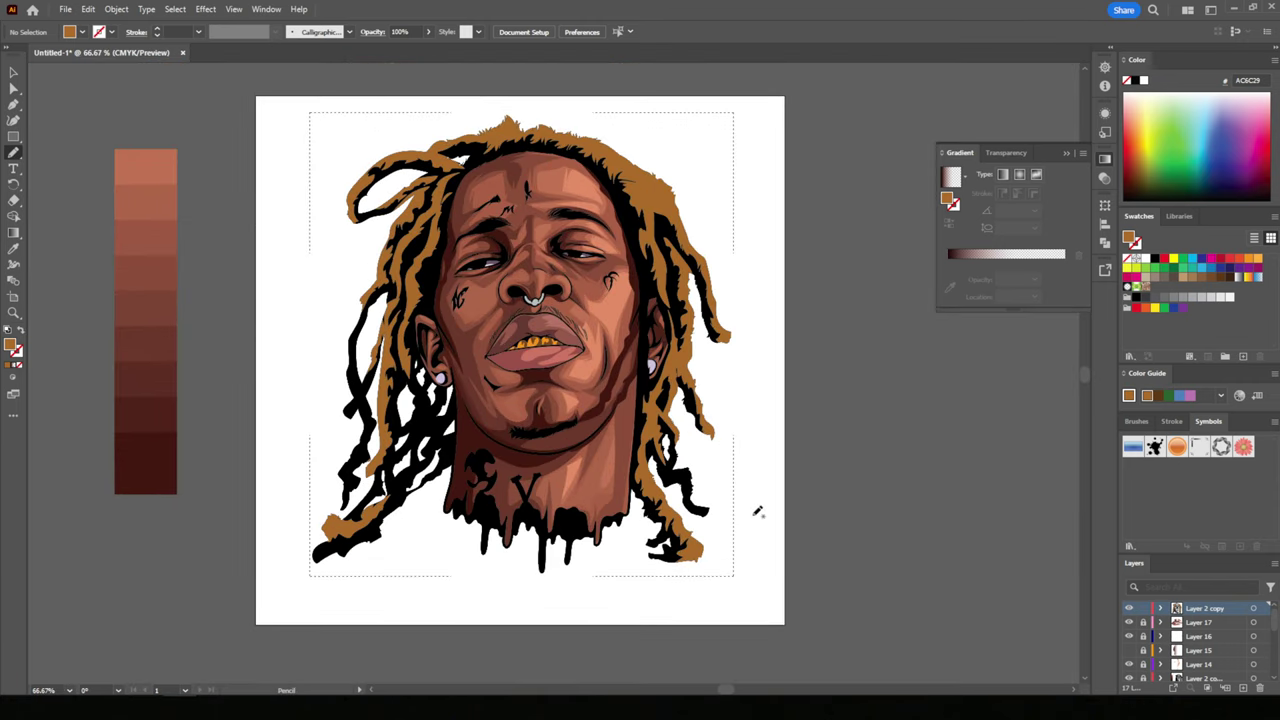
scroll(948, 287, up, 3)
scroll(920, 395, down, 3)
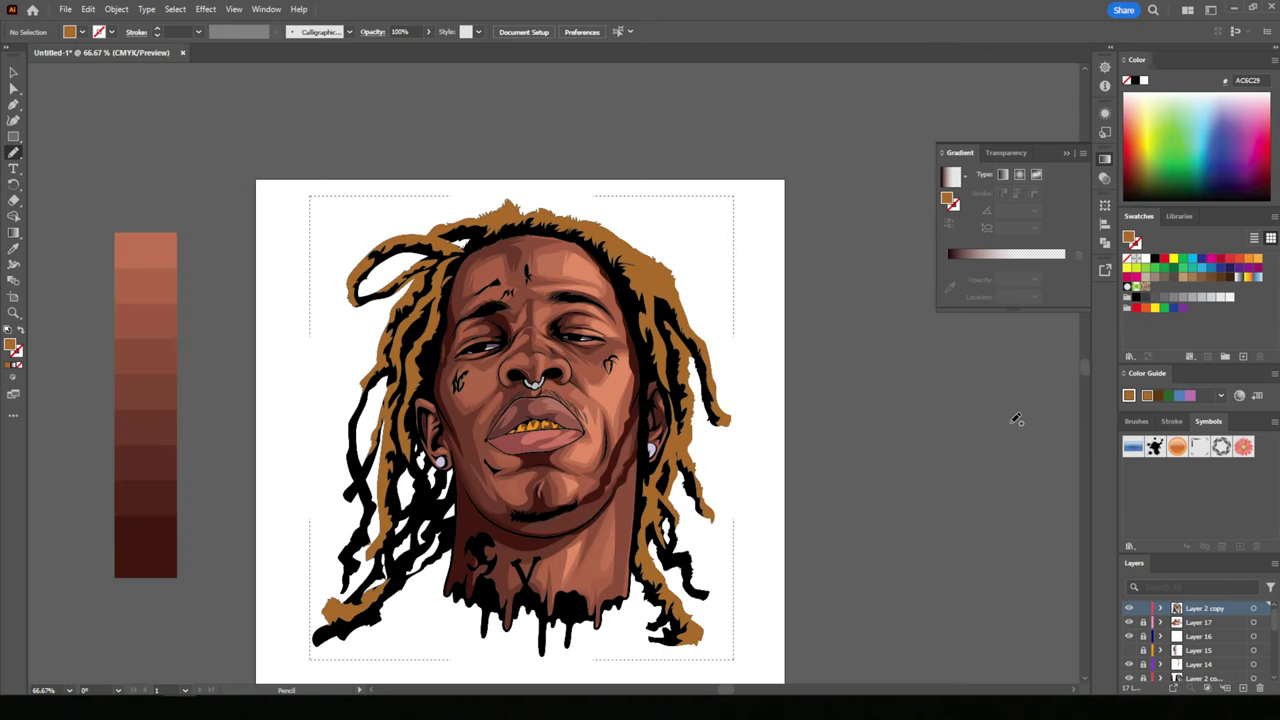
click(11, 382)
click(60, 378)
scroll(863, 557, down, 2)
scroll(863, 557, up, 4)
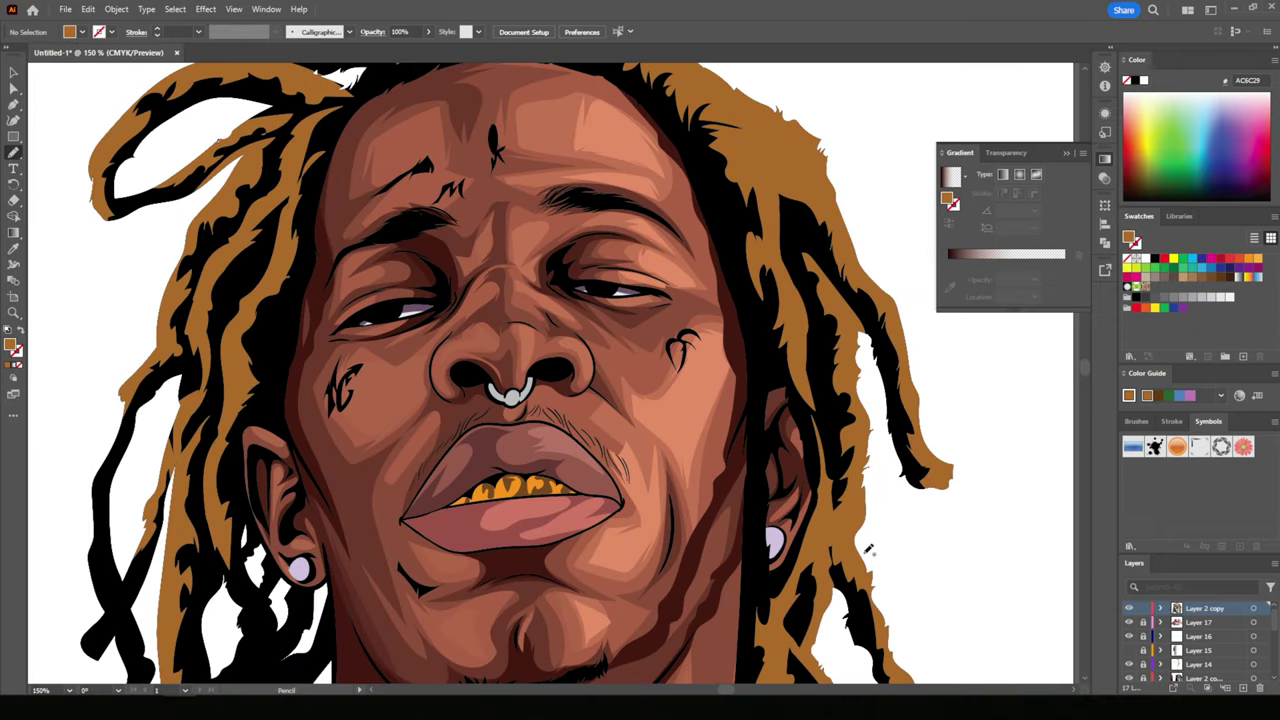
scroll(863, 557, down, 2)
scroll(1195, 630, down, 3)
click(1241, 688)
- Draw a red-filled rectangle covering the artboard and send it behind the portrait
click(1221, 262)
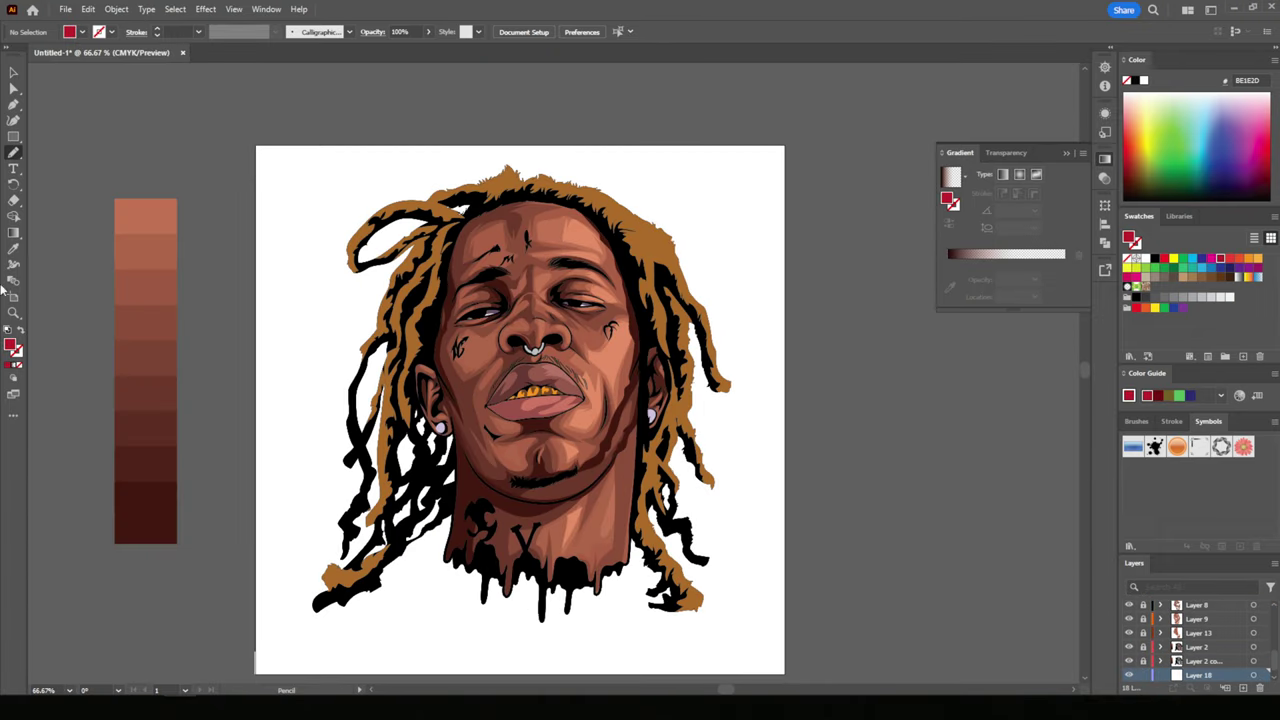
drag(13, 136, 70, 132)
drag(246, 134, 788, 680)
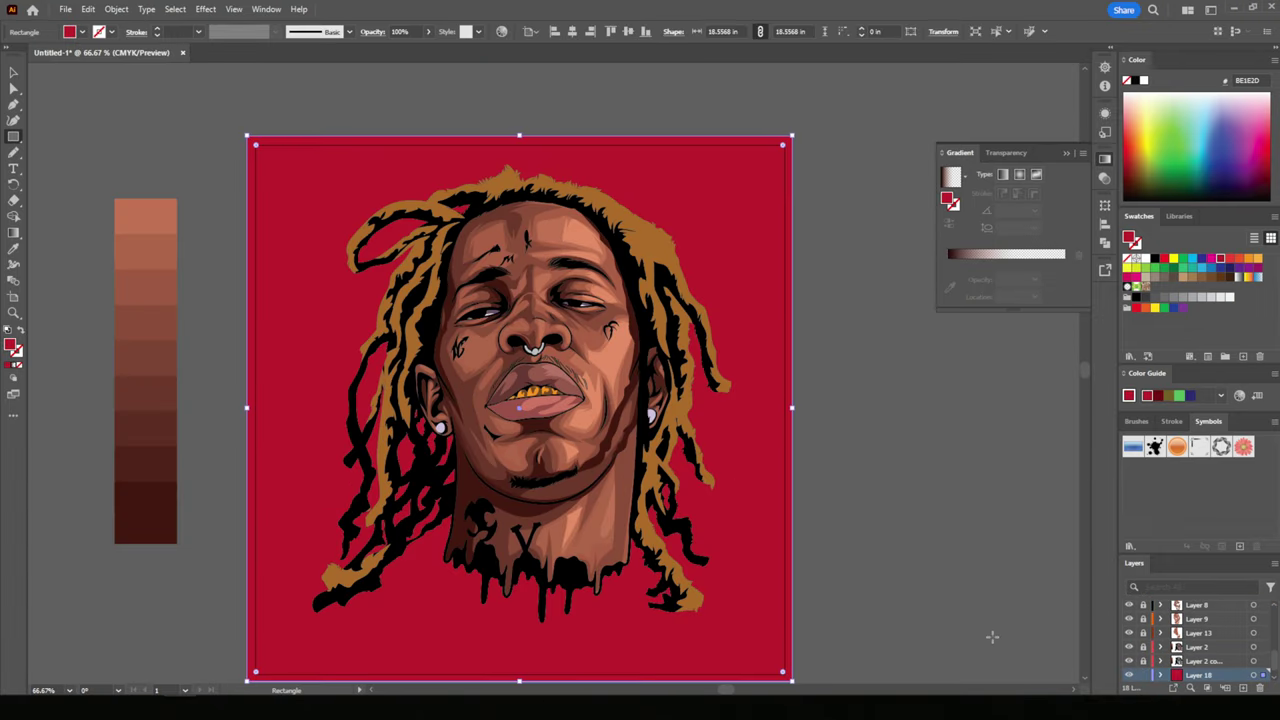
key(ctrl+equal)
- Deselect the background rectangle and add a new Layer 19
key(ctrl+minus)
key(ctrl+equal)
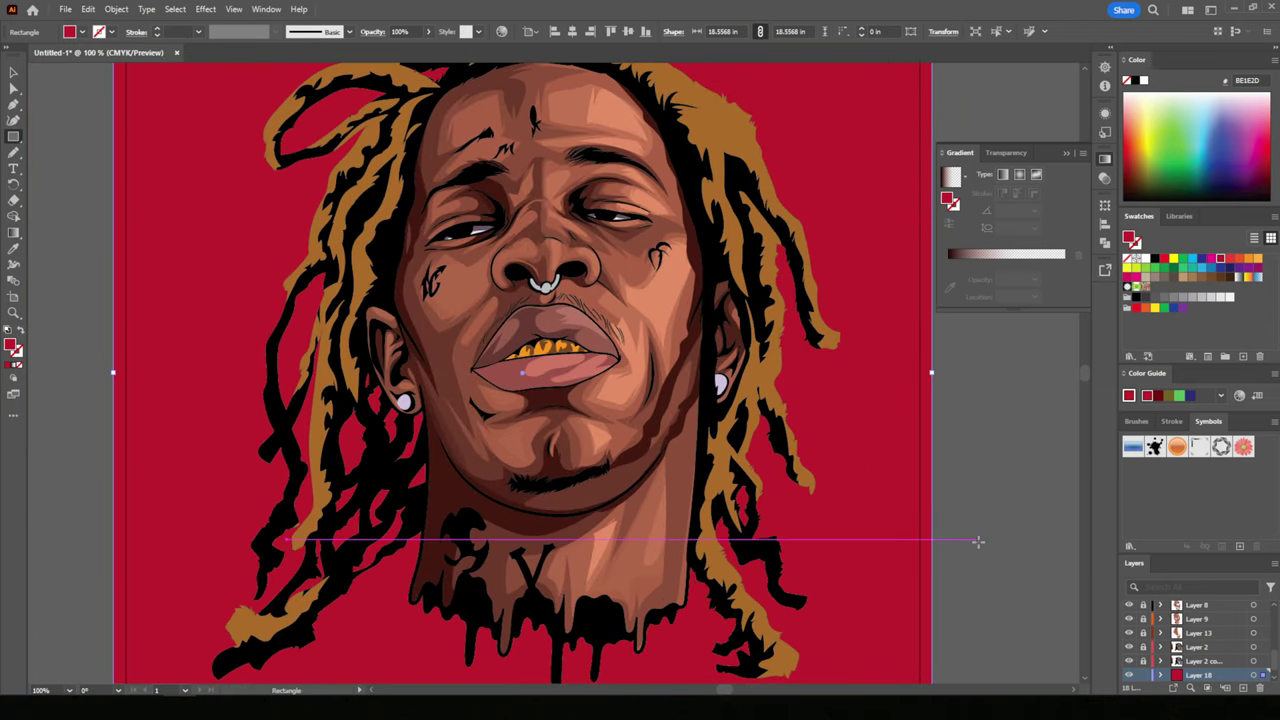
scroll(977, 537, right, 1)
key(ctrl+shift+a)
ctrl+click(1241, 688)
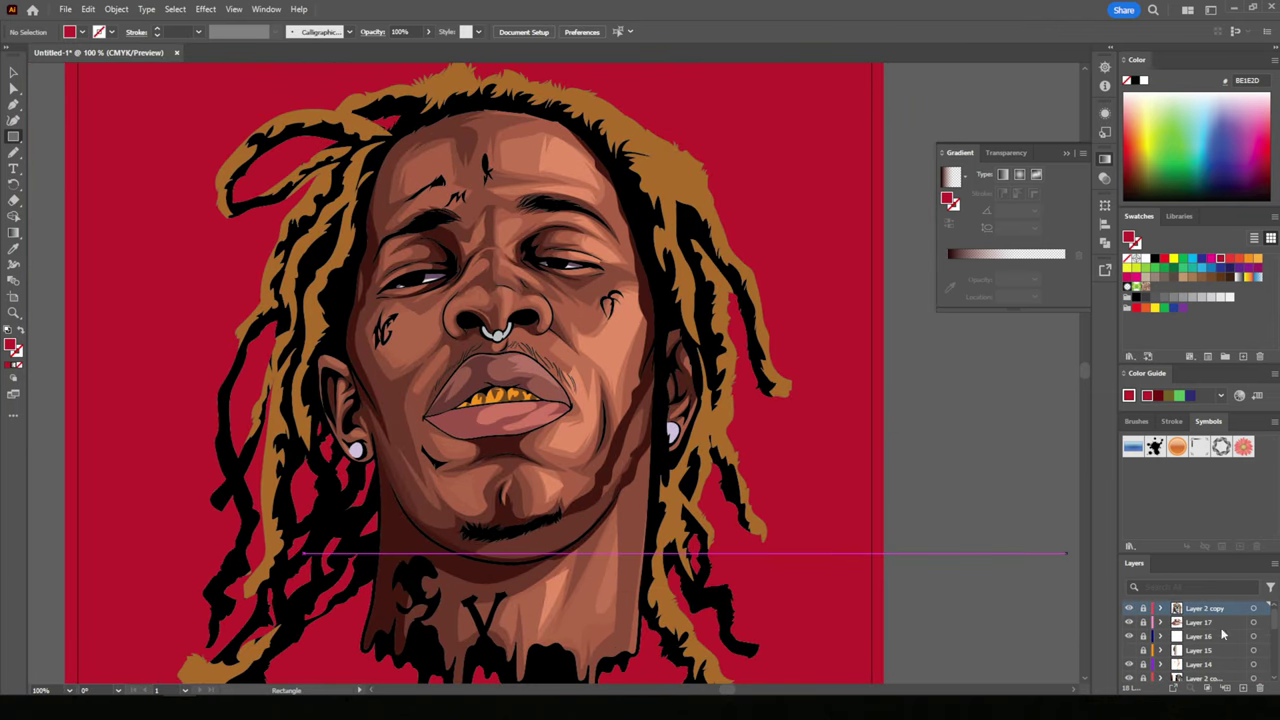
- Pencil a filled highlight shape over the upper right hair
double_click(10, 345)
click(981, 325)
click(1172, 332)
click(12, 153)
scroll(675, 357, up, 2)
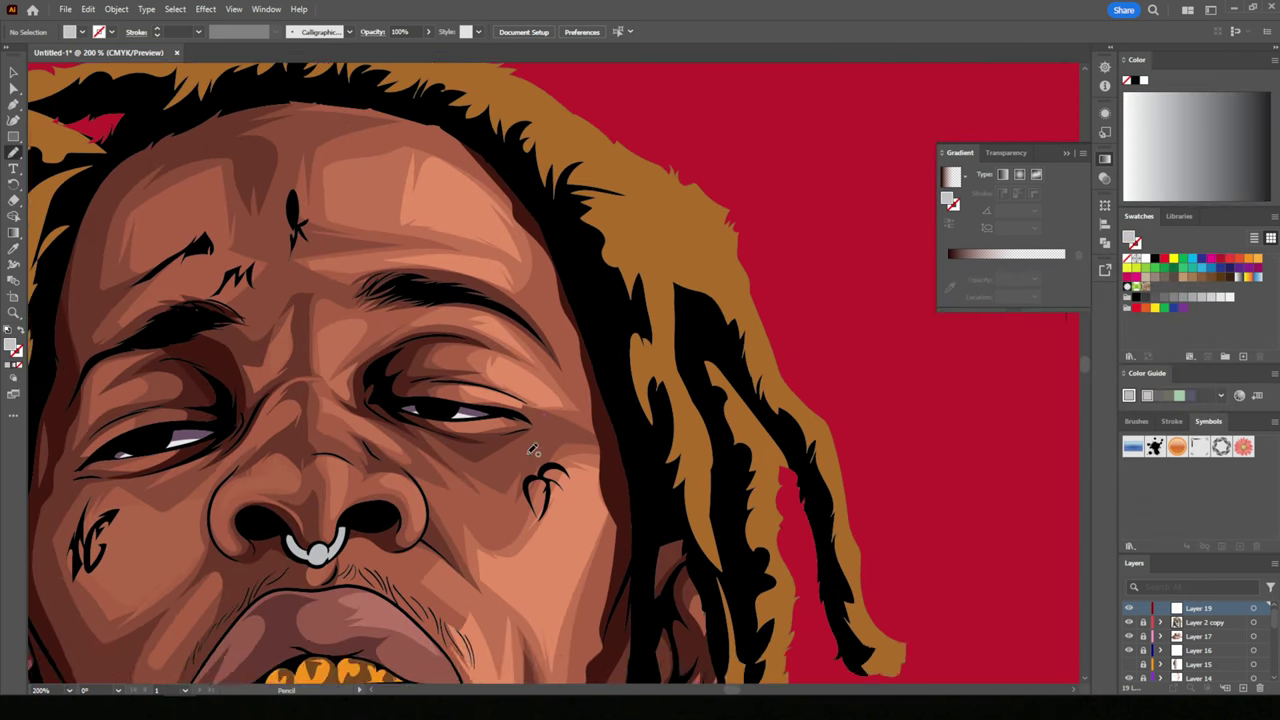
drag(645, 283, 668, 363)
drag(757, 345, 615, 215)
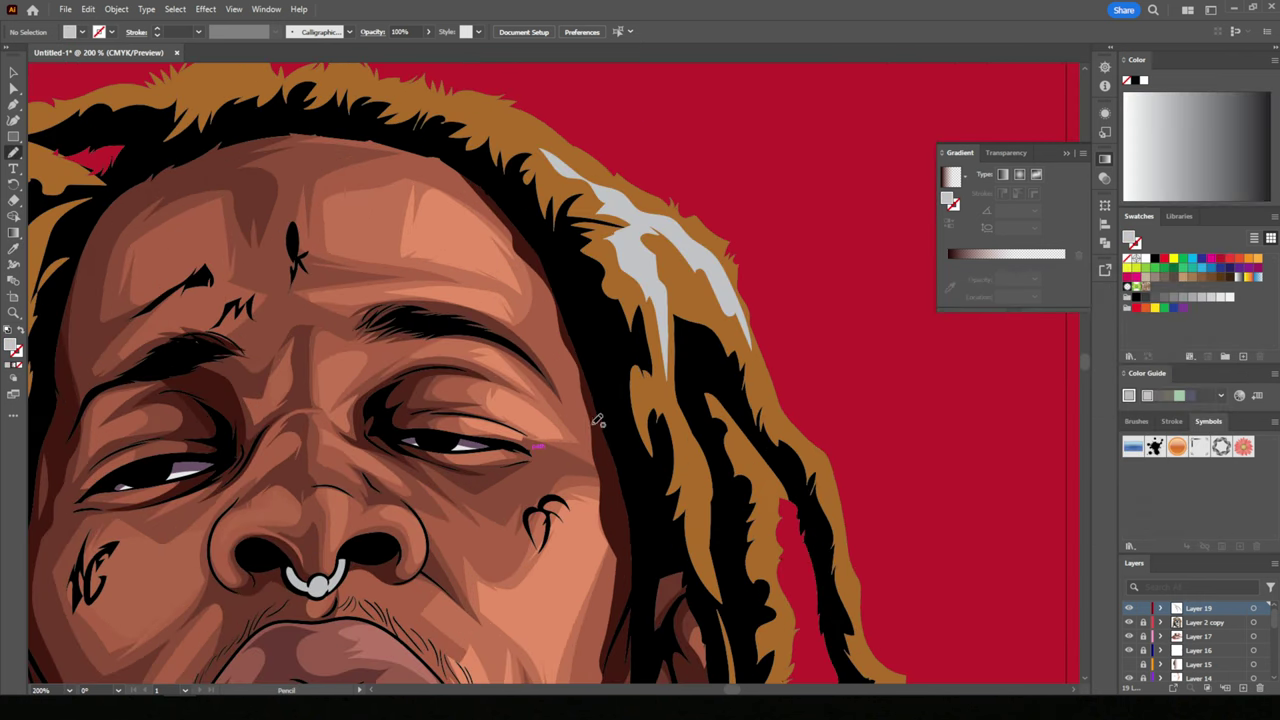
- Recolour the new hair highlight to golden orange FFA440
key(ctrl+minus)
click(575, 250)
click(8, 365)
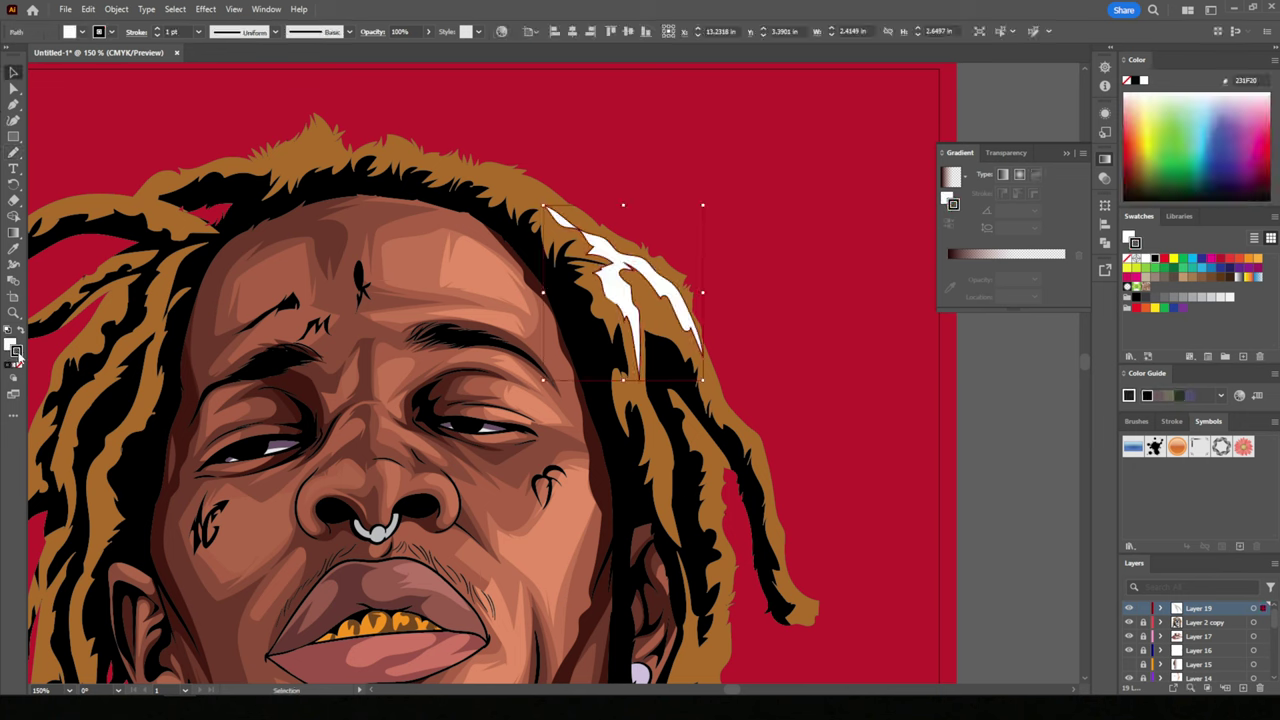
double_click(12, 345)
drag(960, 345, 994, 317)
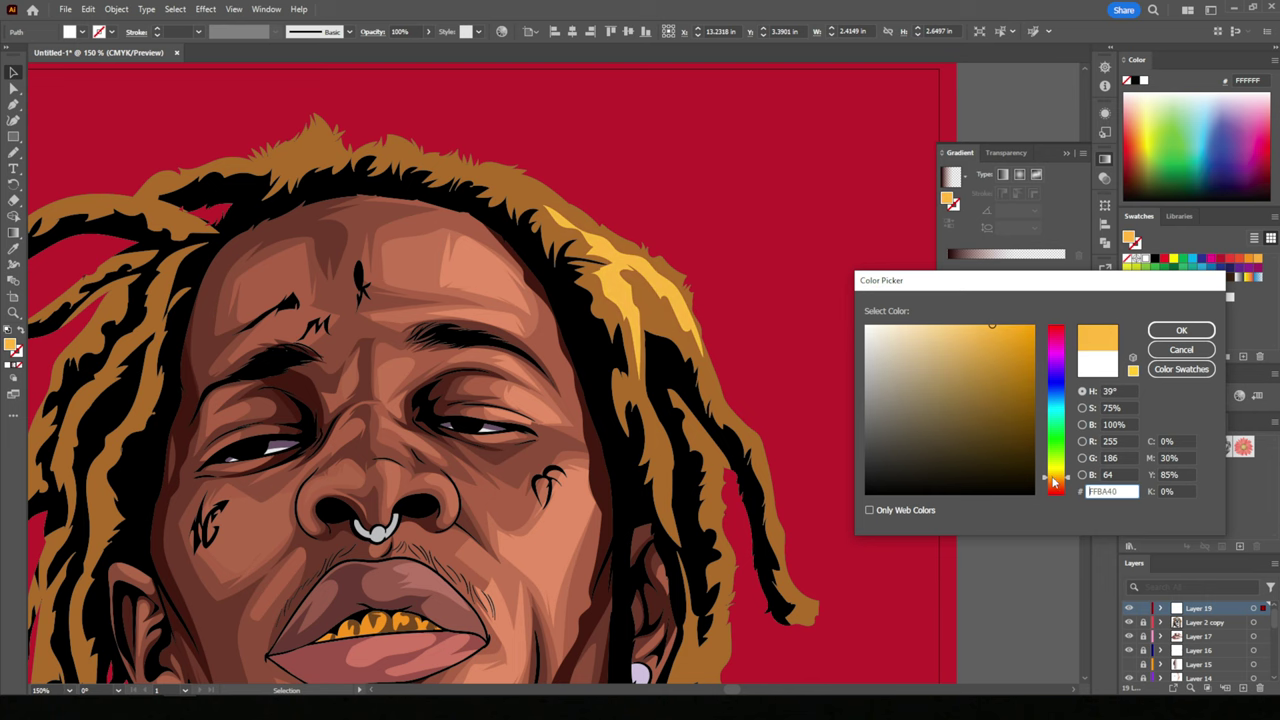
key(Return)
key(ctrl+plus)
key(ctrl+plus)
key(ctrl+plus)
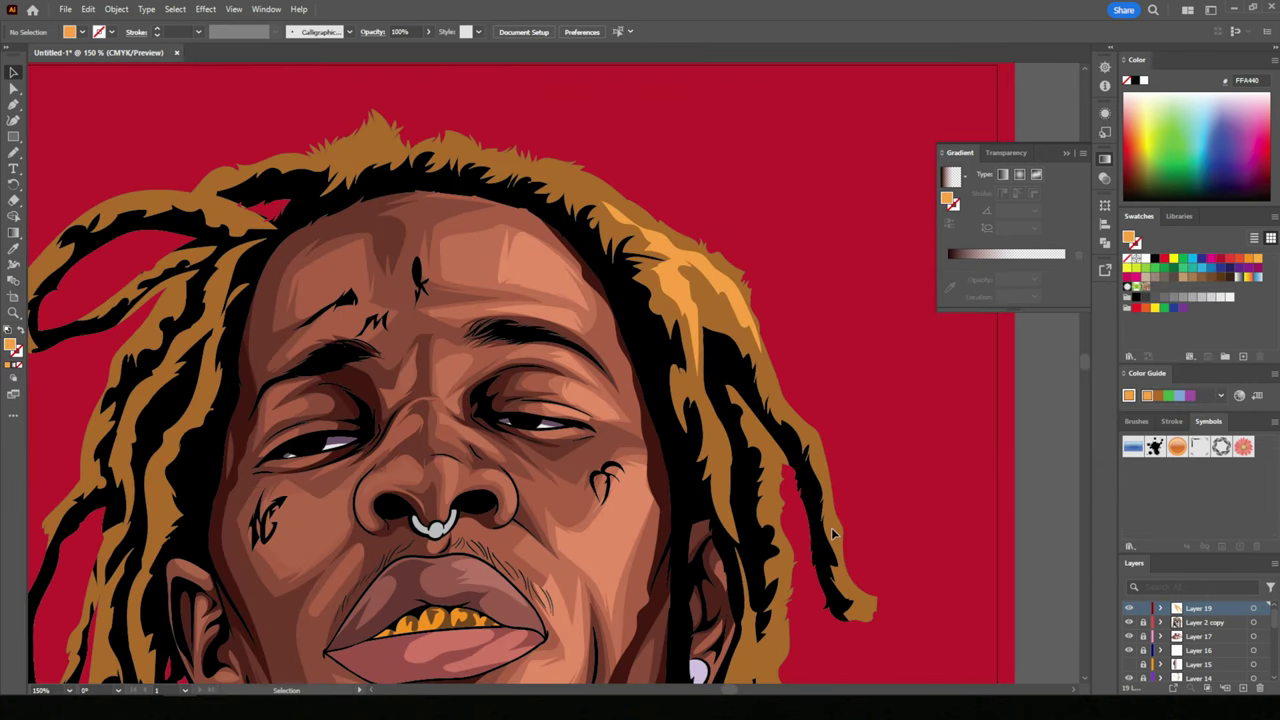
- Pencil more FFA440 highlights along the right-side and lower hair strands
key(n)
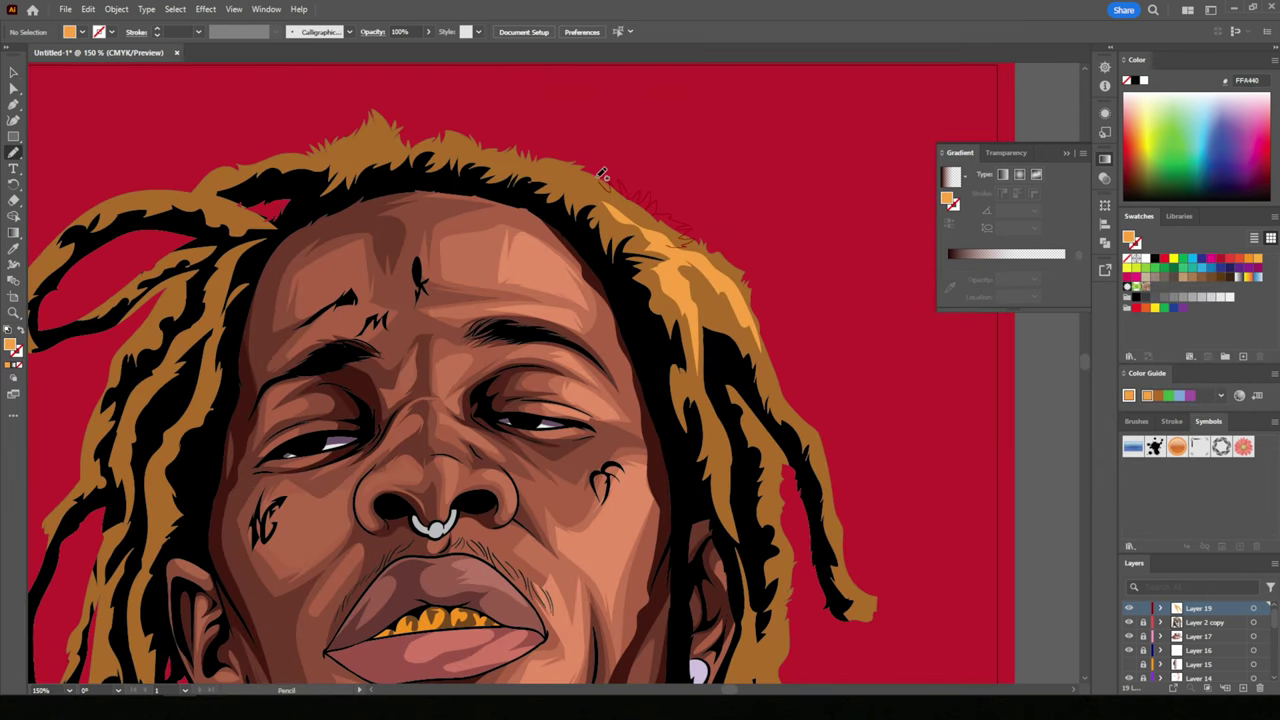
key(ctrl+0)
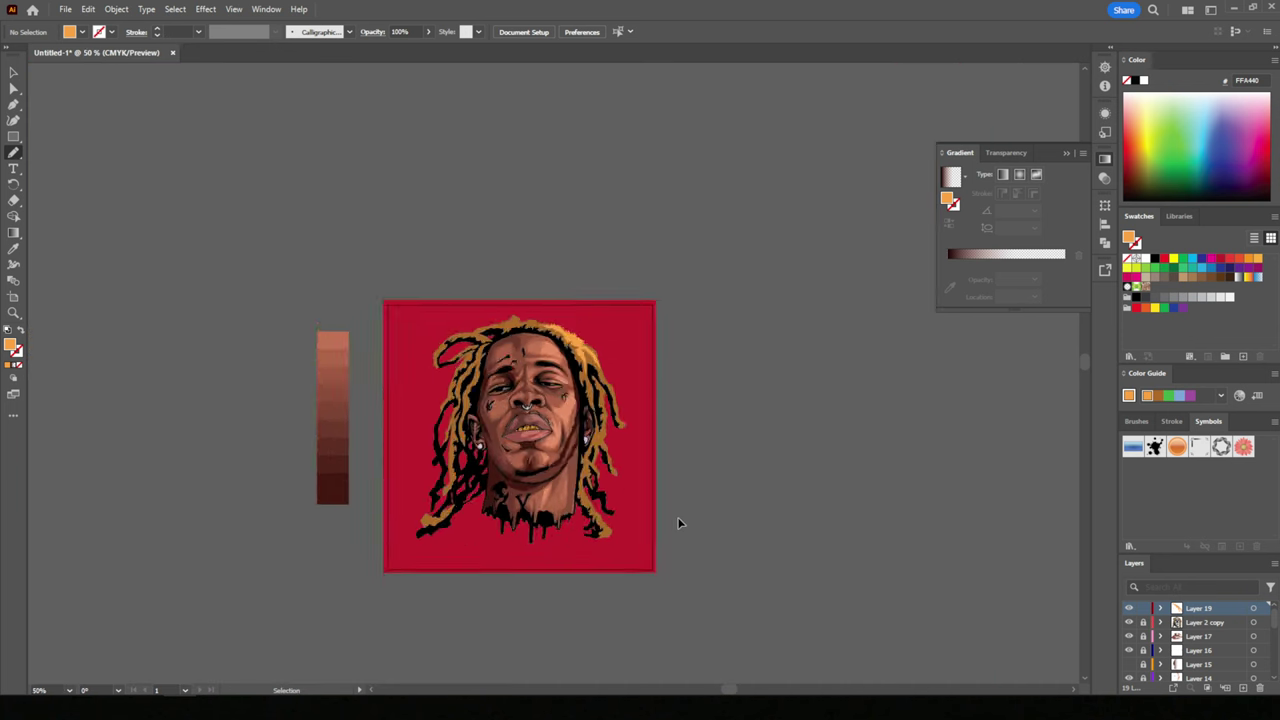
key(ctrl+plus)
key(ctrl+plus)
key(ctrl+plus)
key(ctrl+plus)
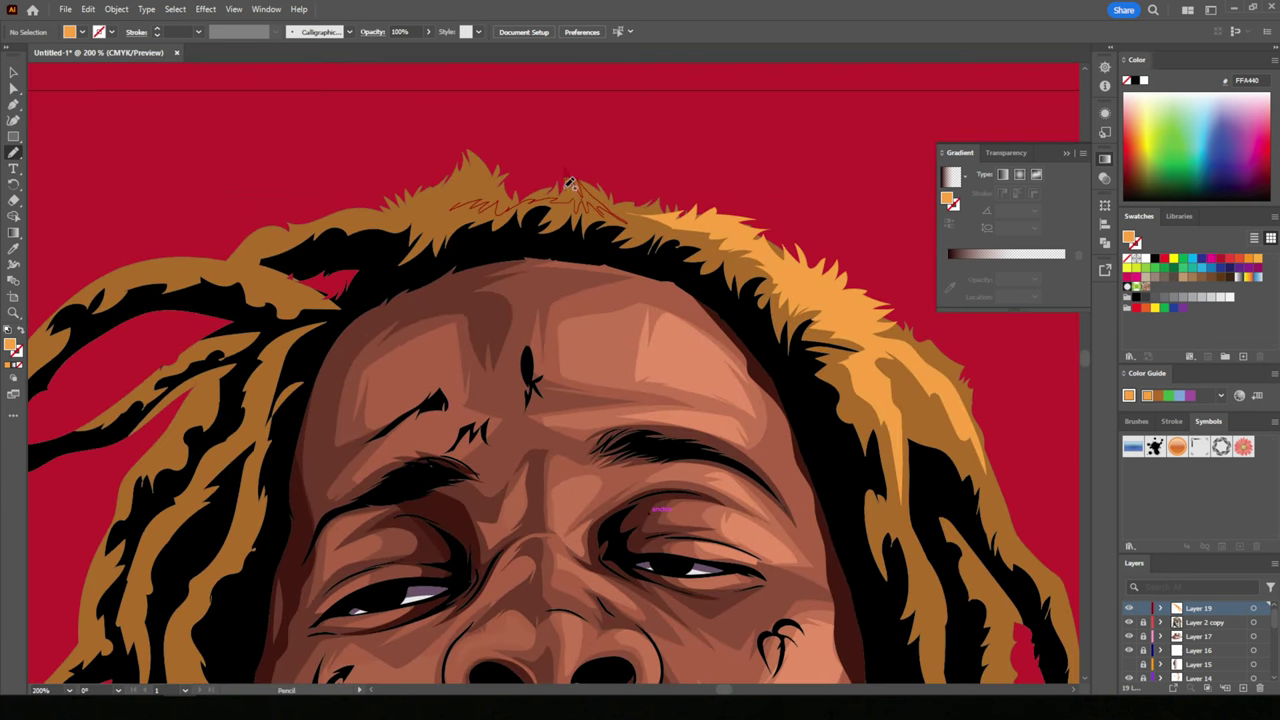
key(ctrl+z)
key(ctrl+0)
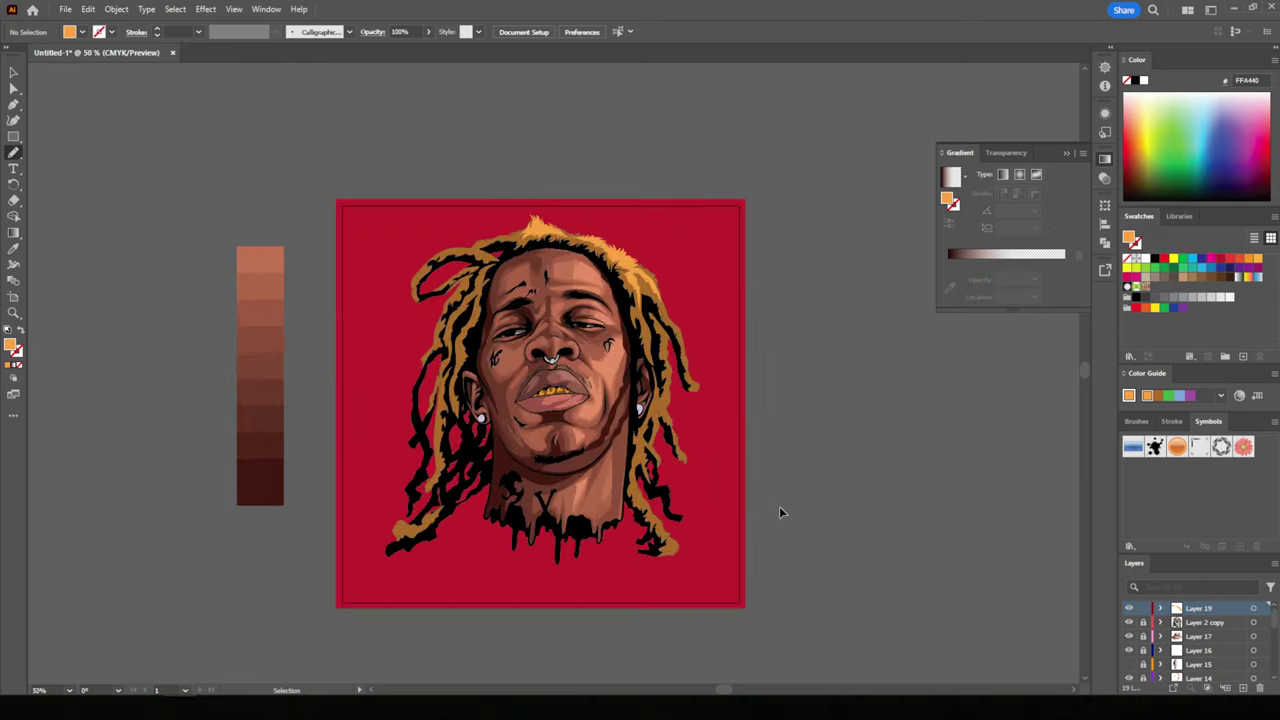
key(ctrl+plus)
key(ctrl+plus)
key(ctrl+plus)
key(ctrl+plus)
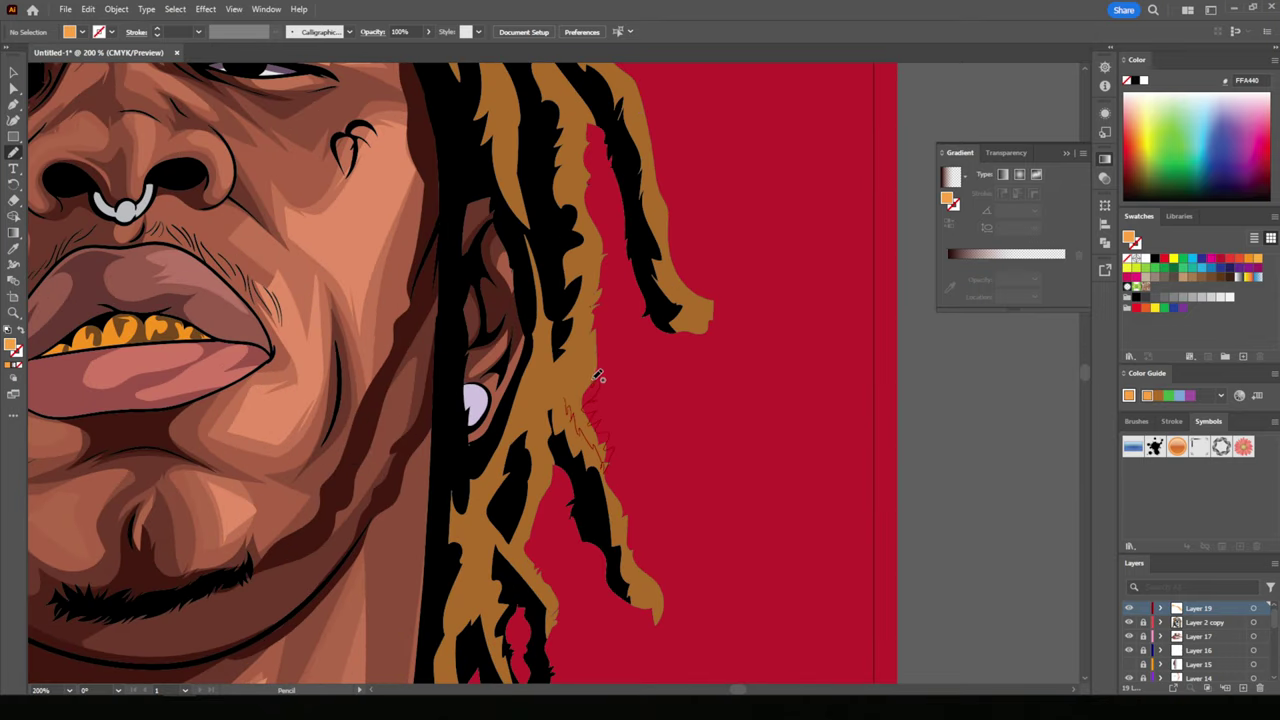
key(ctrl+z)
key(ctrl+0)
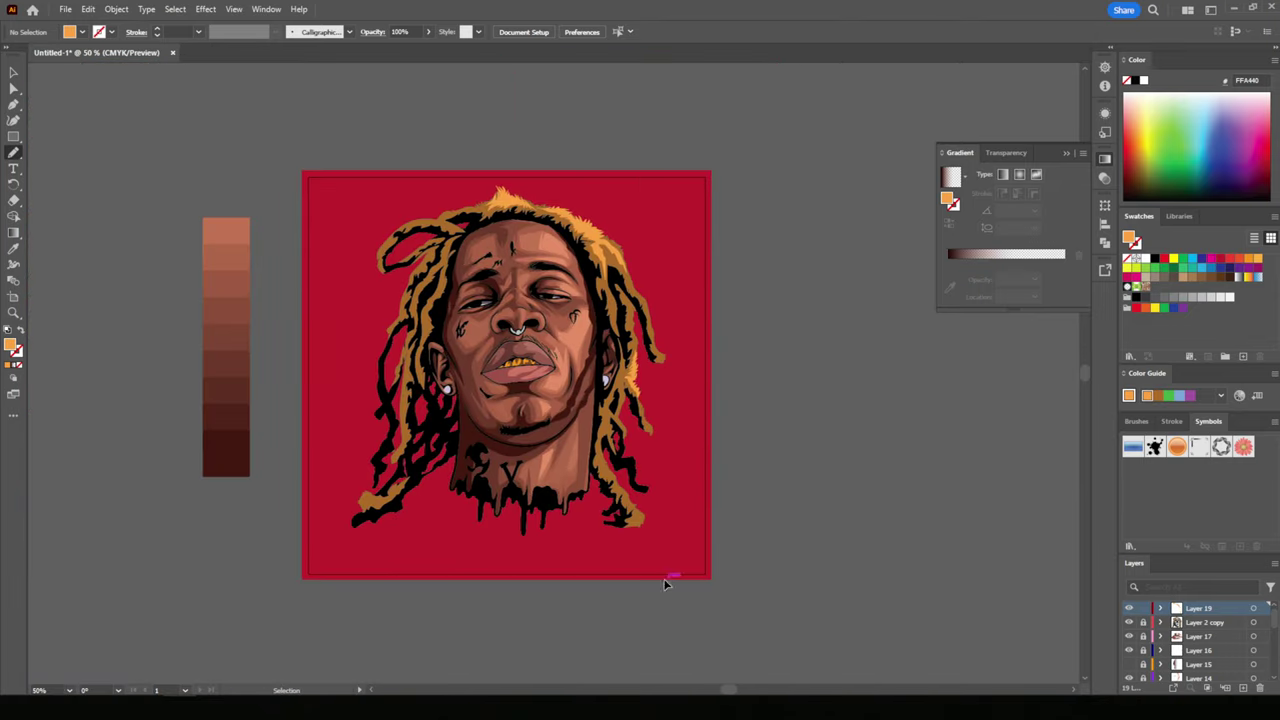
key(ctrl+plus)
key(ctrl+plus)
key(ctrl+plus)
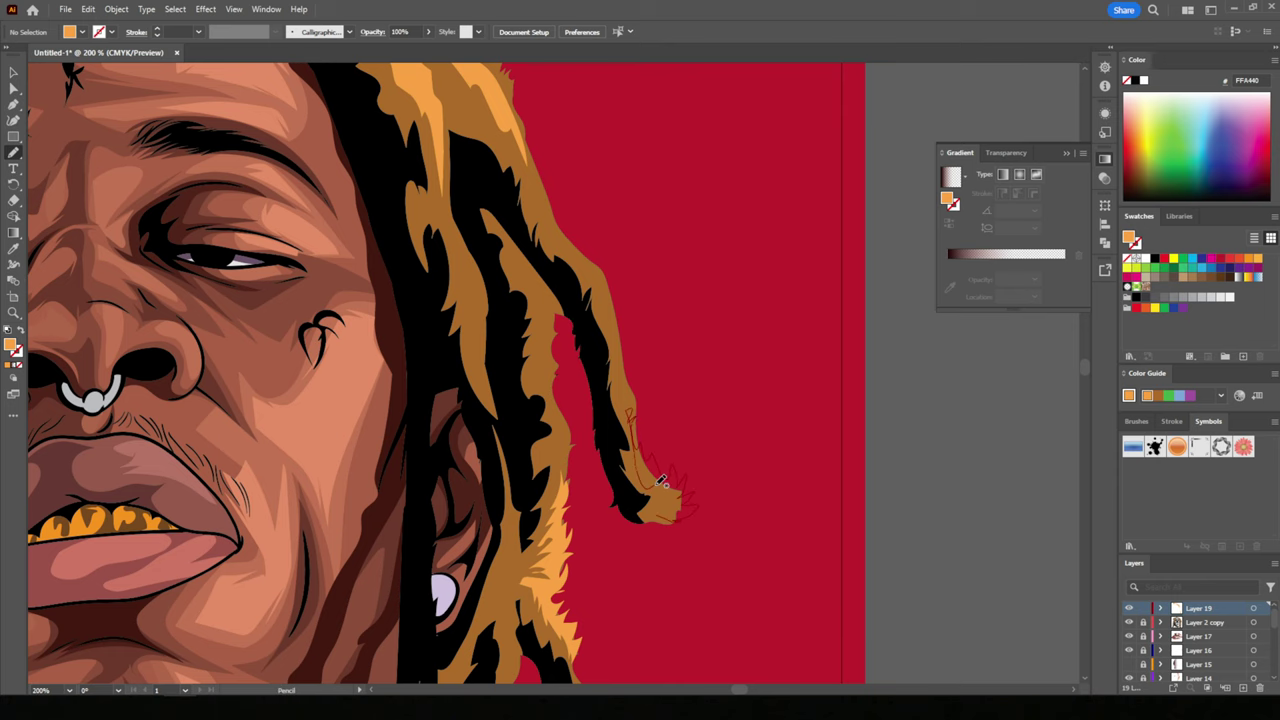
key(ctrl+z)
key(ctrl+0)
key(ctrl+plus)
key(ctrl+plus)
key(ctrl+plus)
key(ctrl+z)
key(ctrl+0)
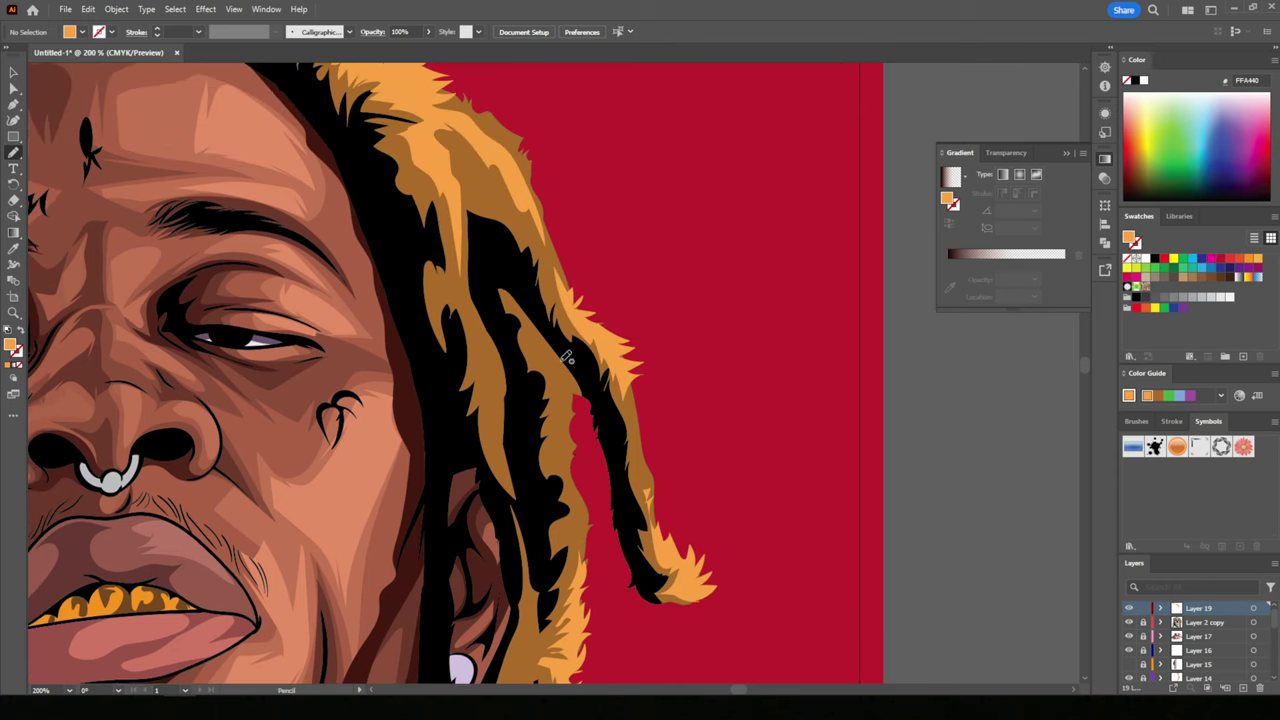
key(ctrl+plus)
key(ctrl+plus)
key(ctrl+plus)
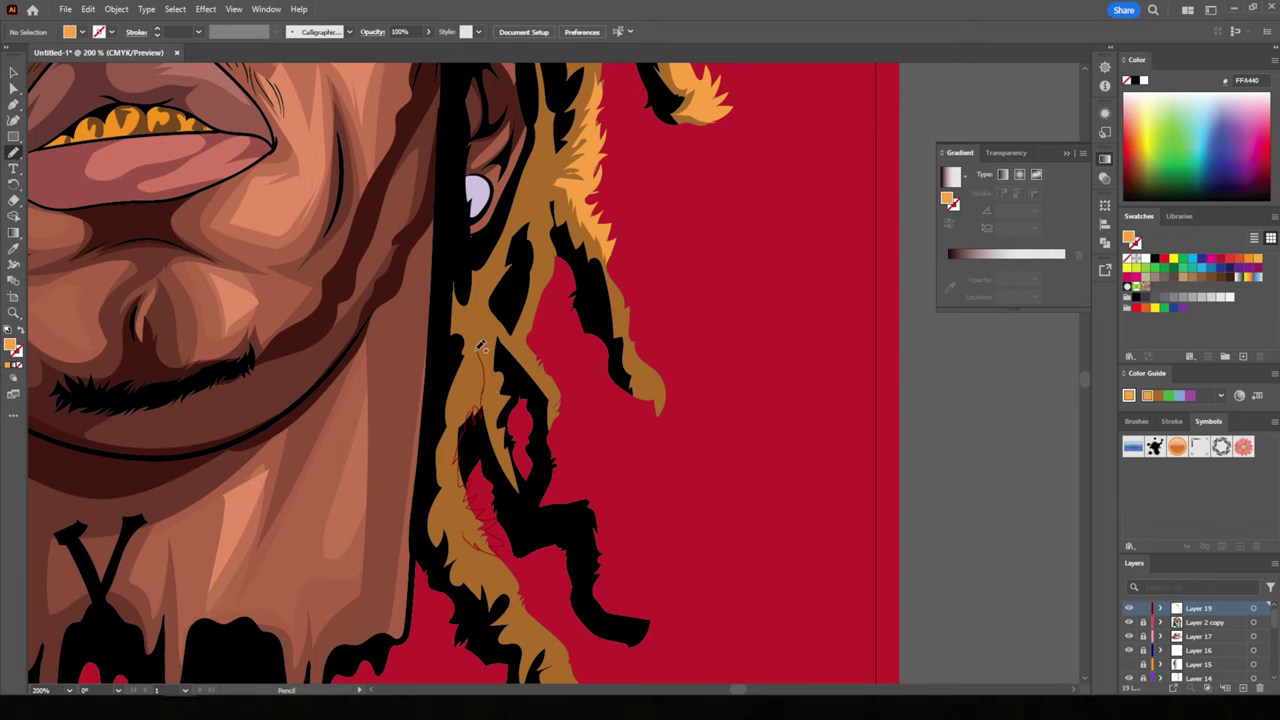
key(ctrl+z)
key(ctrl+0)
key(ctrl+plus)
key(ctrl+plus)
key(ctrl+plus)
key(ctrl+plus)
drag(590, 412, 578, 360)
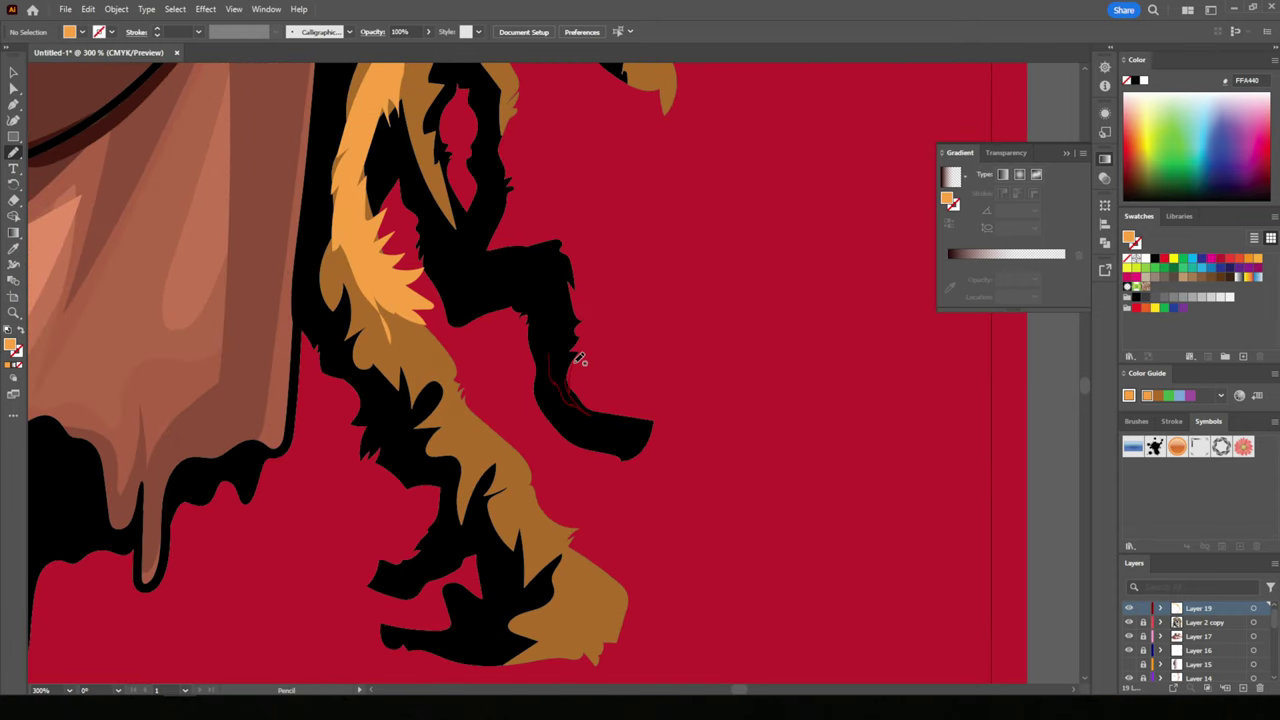
- Review the whole artwork and add a new Layer 20
key(ctrl+z)
key(ctrl+0)
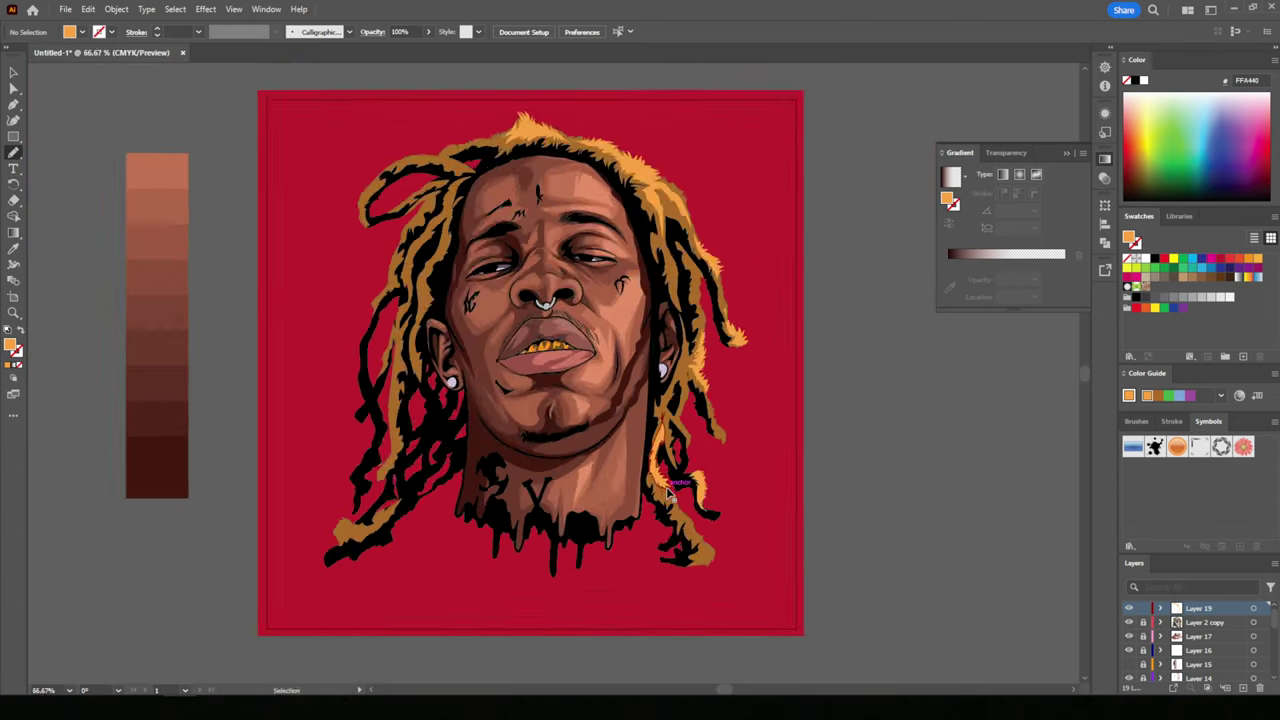
key(ctrl+plus)
key(ctrl+plus)
key(ctrl+plus)
scroll(682, 478, up, 2)
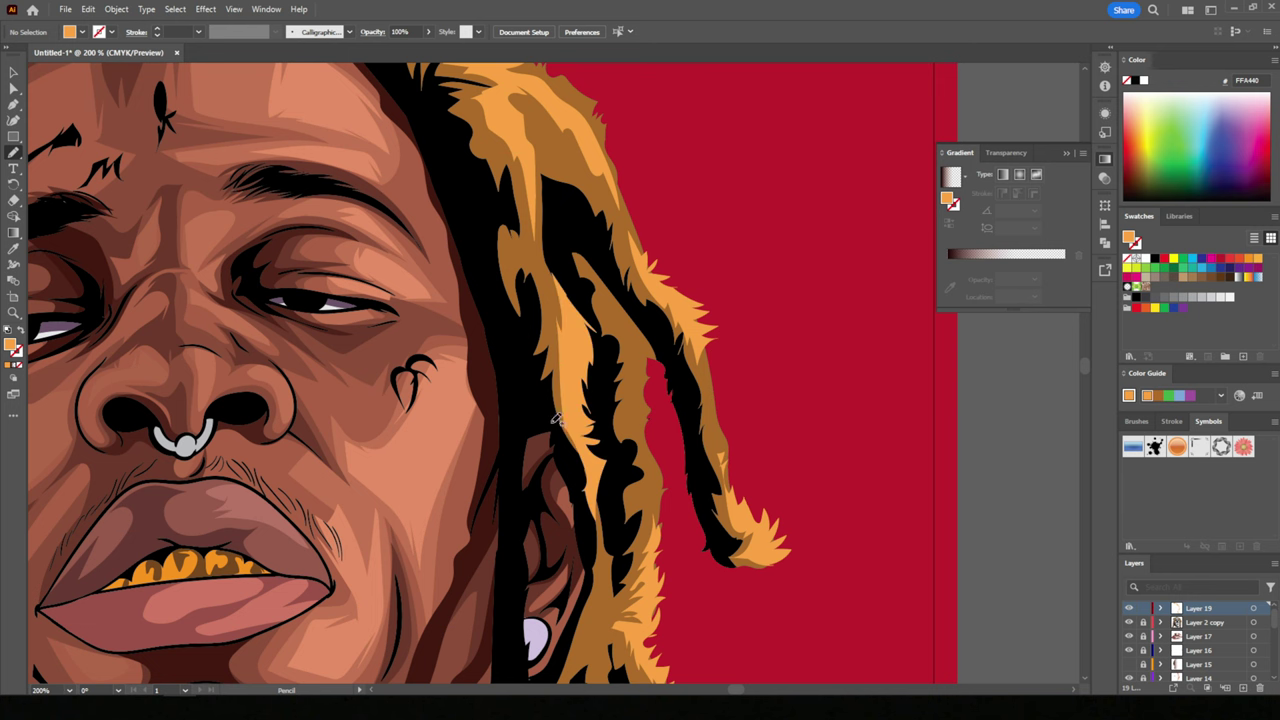
key(ctrl+minus)
key(ctrl+minus)
key(ctrl+minus)
scroll(673, 632, down, 2)
scroll(760, 607, left, 1)
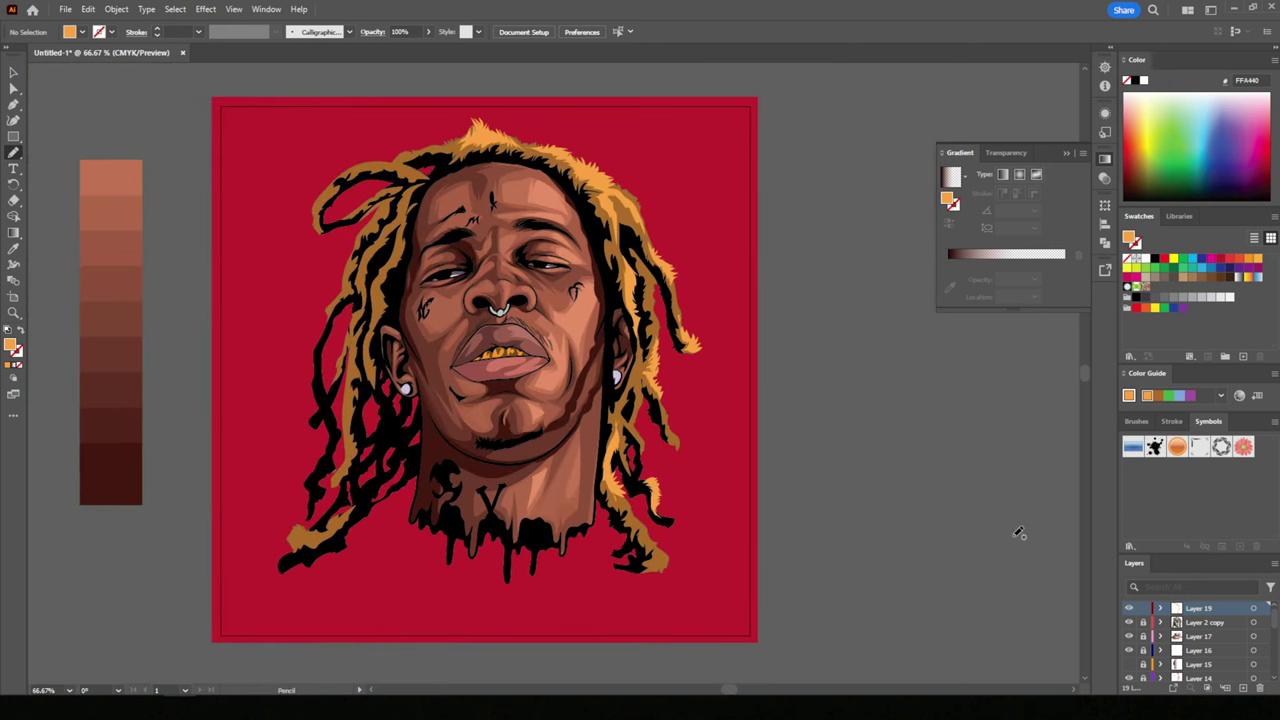
click(1243, 688)
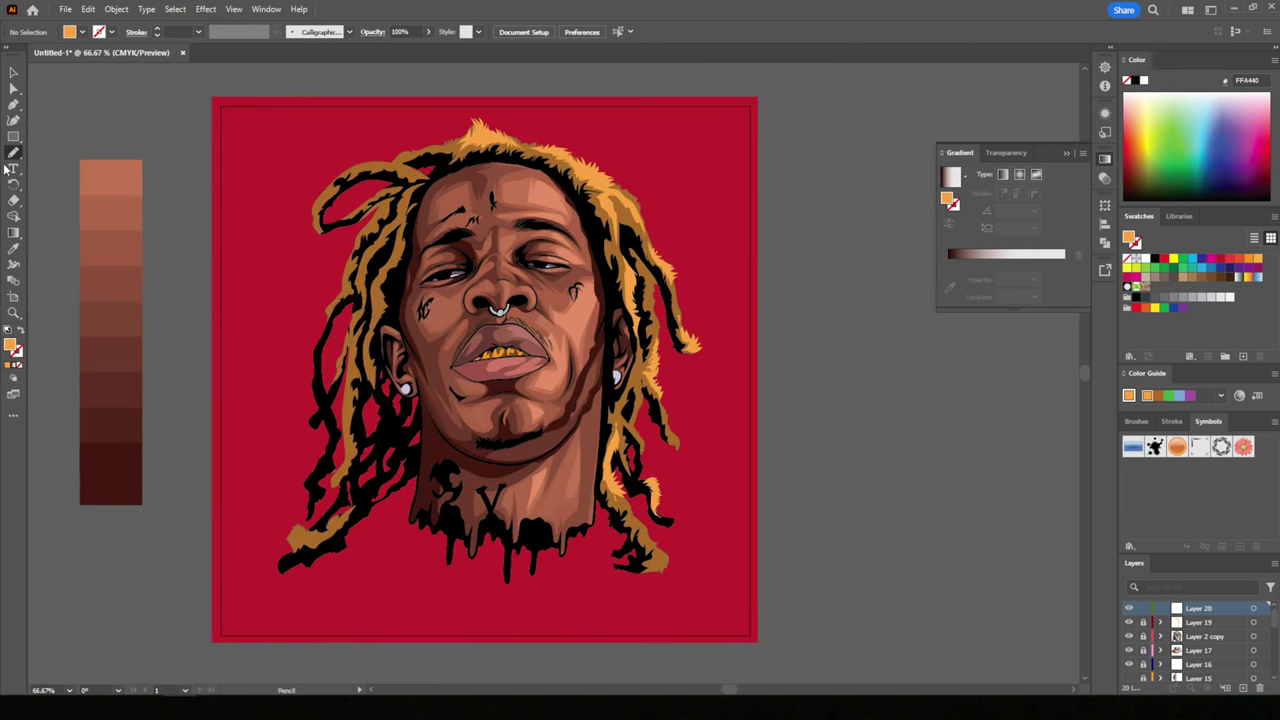
- Paste the social-media handle as a text object and move it beside the head
click(13, 168)
click(482, 560)
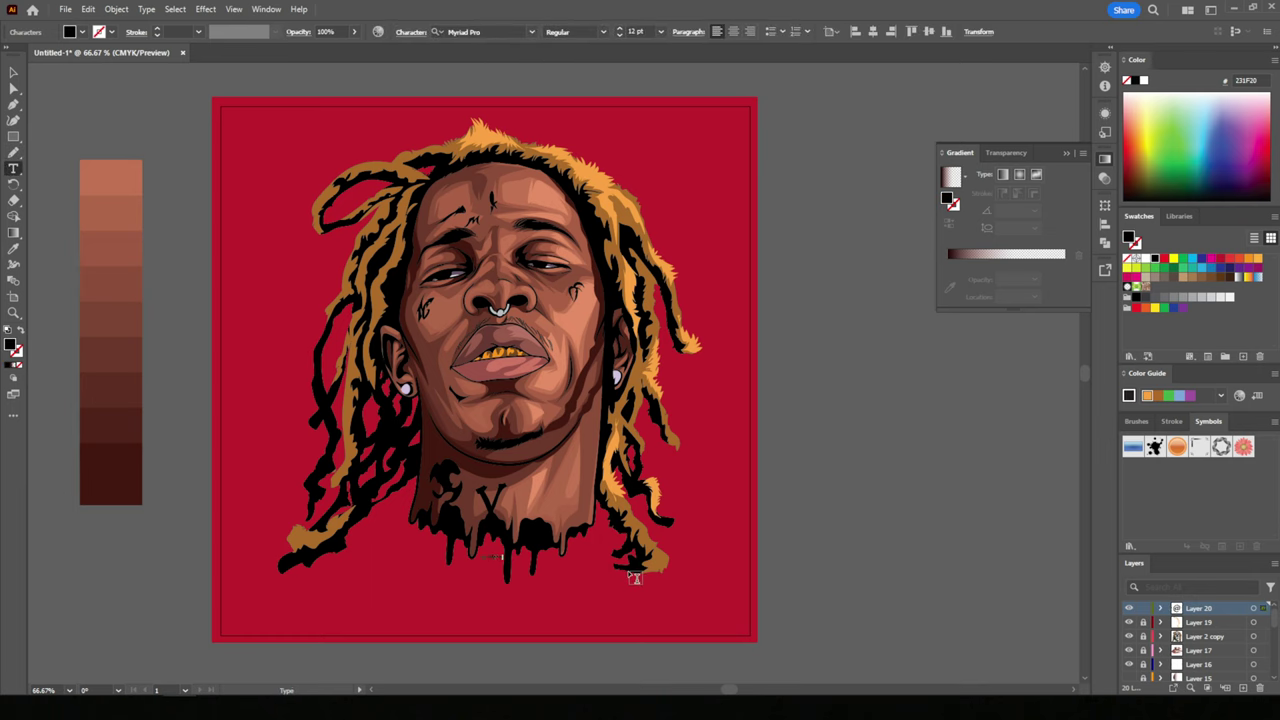
key(ctrl+v)
key(Escape)
drag(586, 600, 815, 248)
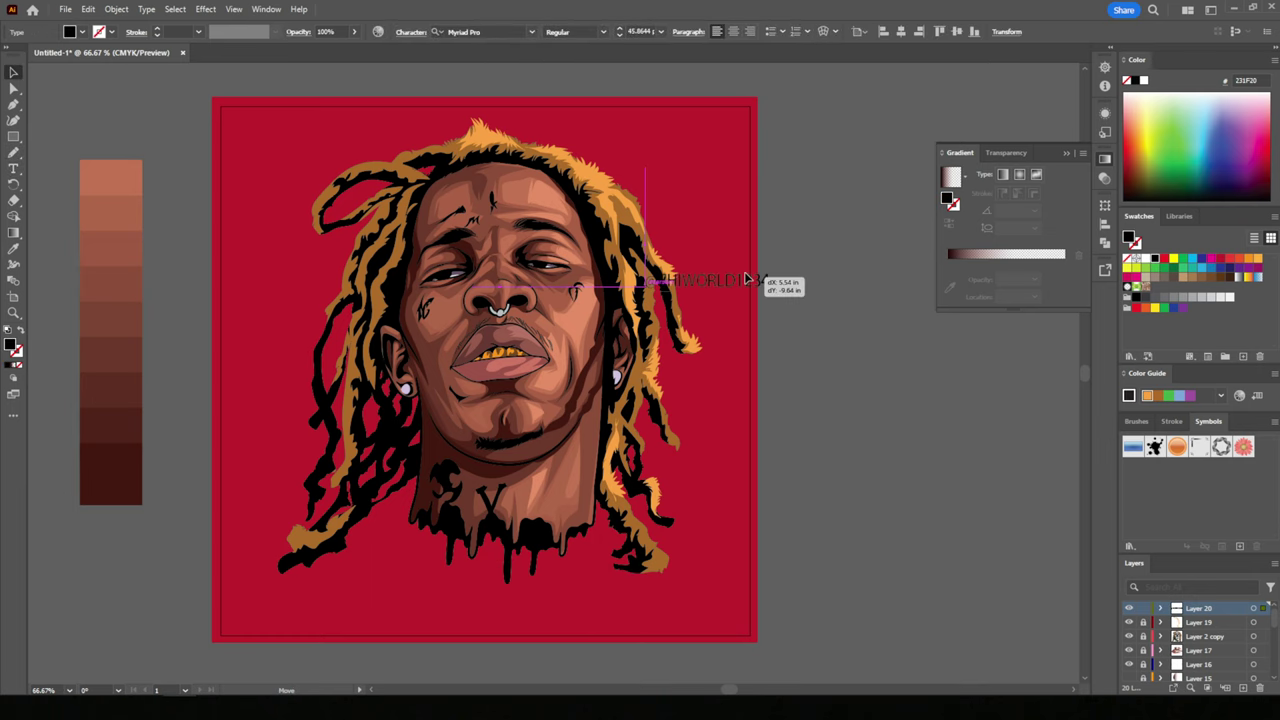
- Make the handle a bold white font and rotate it diagonally across the neck
click(455, 31)
double_click(12, 346)
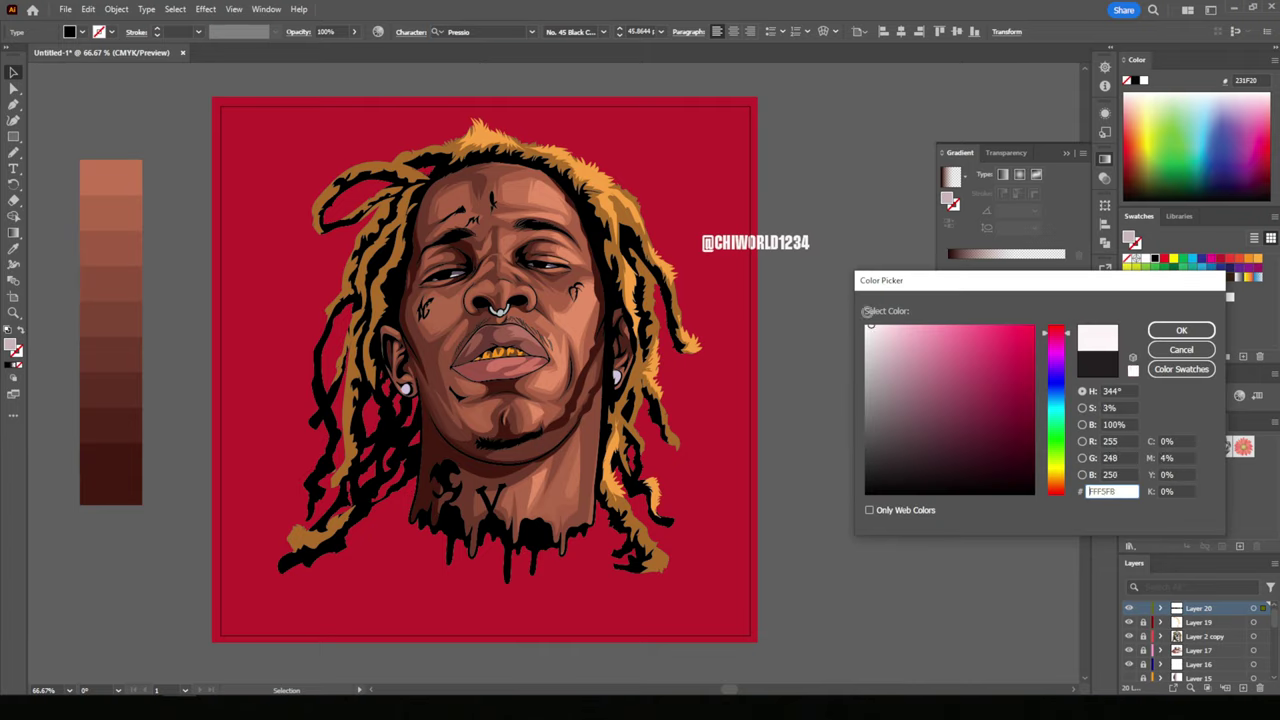
click(1180, 320)
drag(755, 242, 550, 523)
mouse_move(645, 505)
mouse_down()
mouse_move(592, 455)
mouse_move(608, 487)
mouse_up()
click(730, 491)
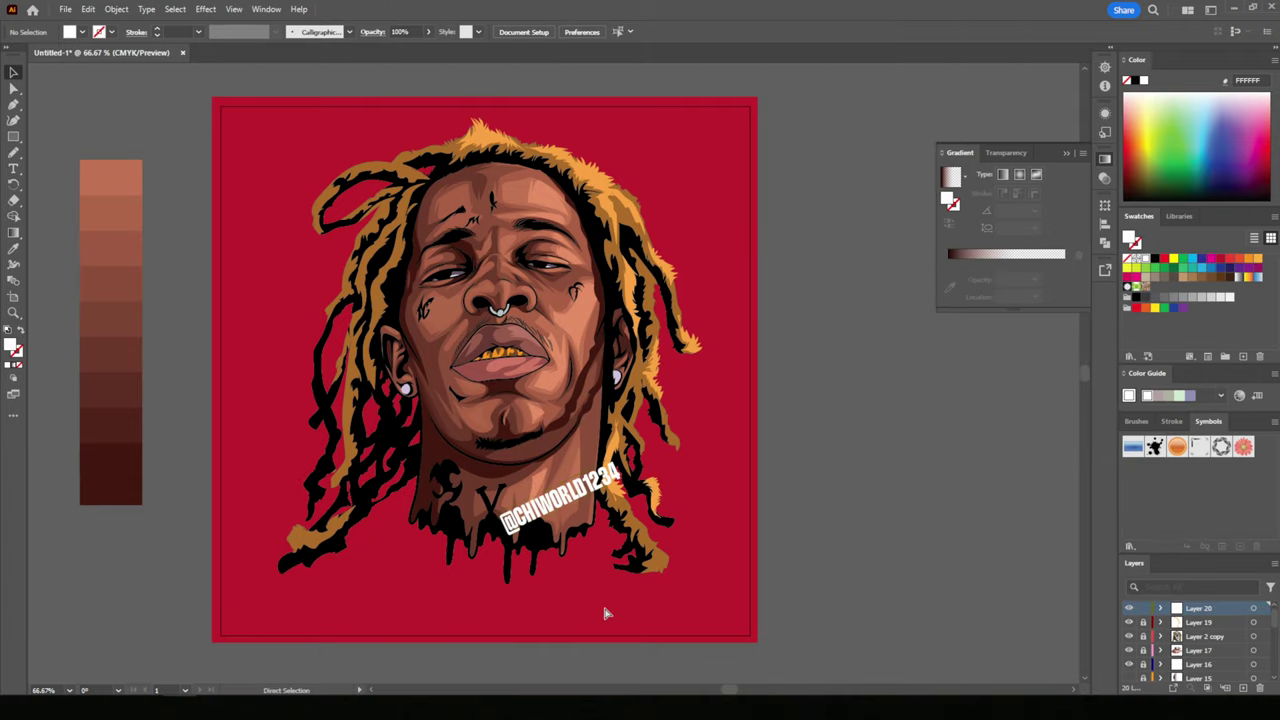